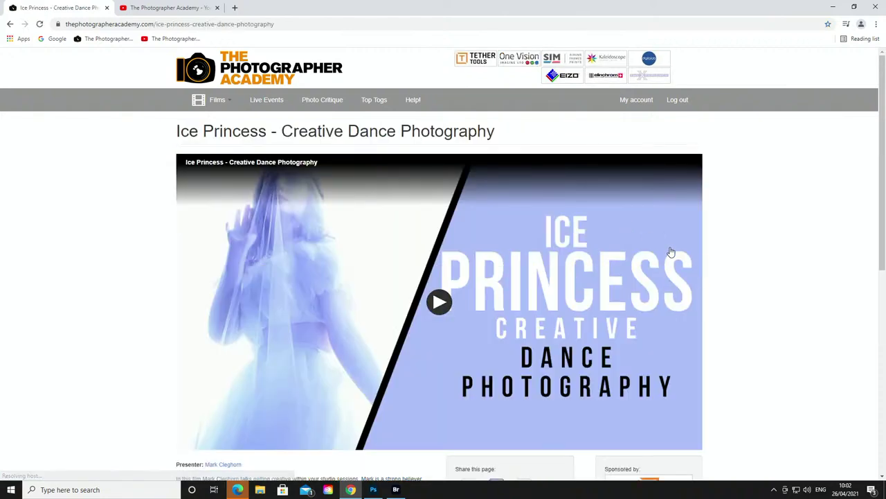
pyautogui.scroll(-3, 668, 253)
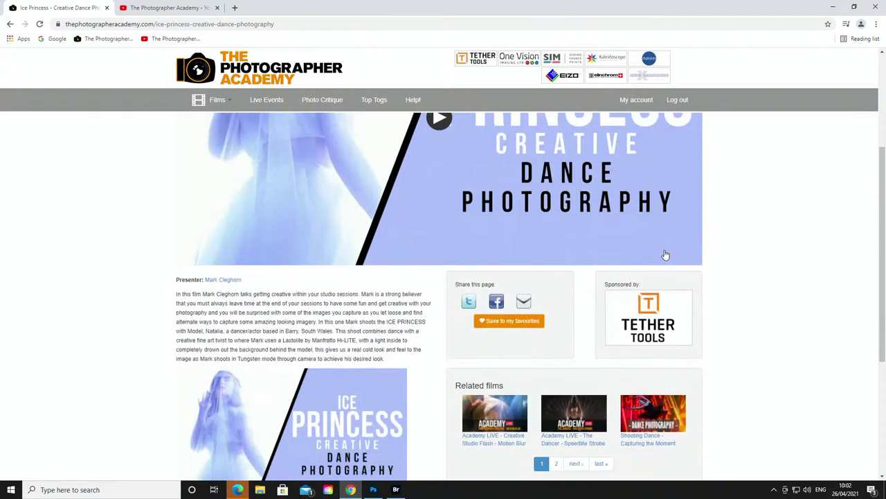
pyautogui.scroll(-1, 660, 253)
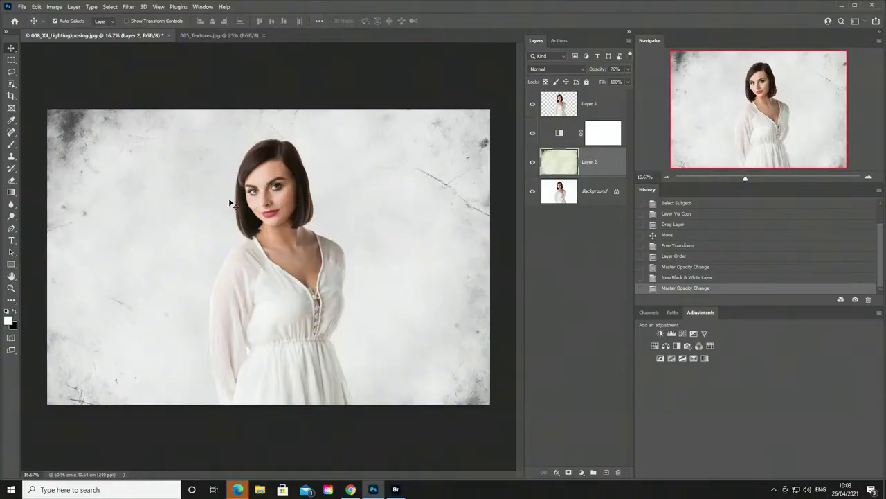
pyautogui.scroll(2, 231, 202)
pyautogui.scroll(2, 234, 208)
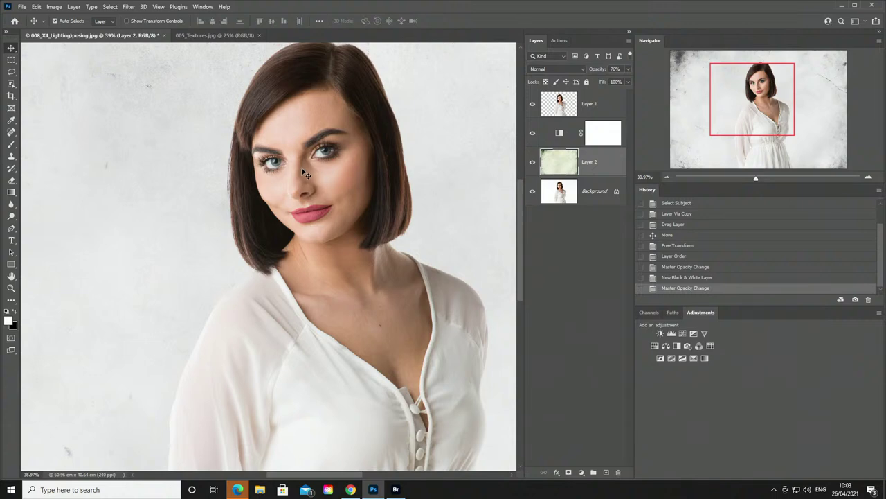
pyautogui.scroll(-3, 301, 167)
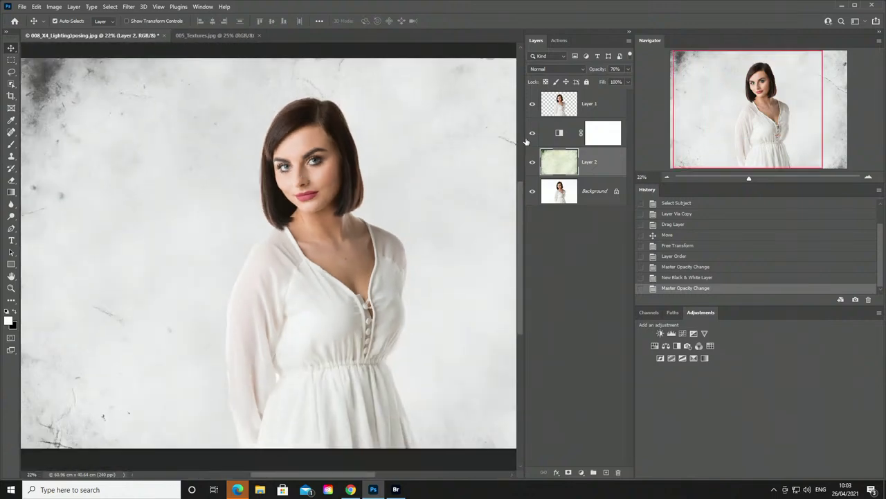
pyautogui.click(532, 162)
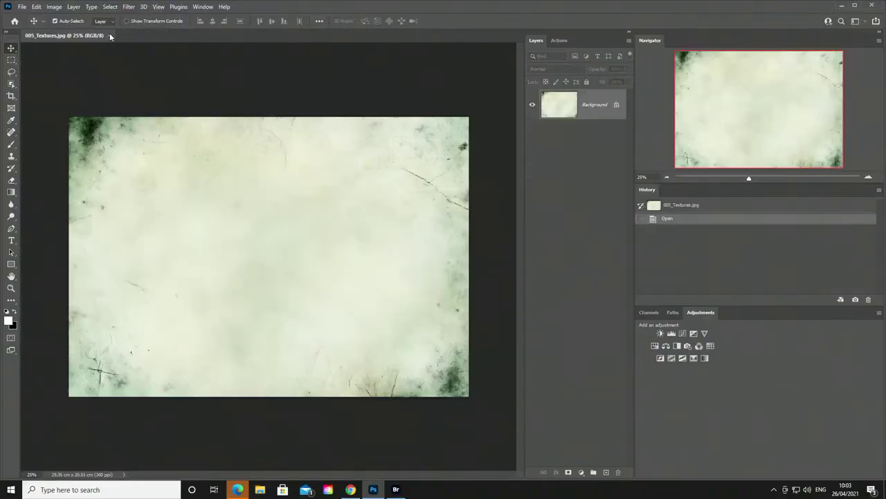
# Close 005_Textures.jpg, switch to Bridge and open 007_X4_Lighting)posing.jpg and 008_X4_Lighting)posing.jpg from the MC IMAGES folder in Photoshop.
pyautogui.click(109, 35)
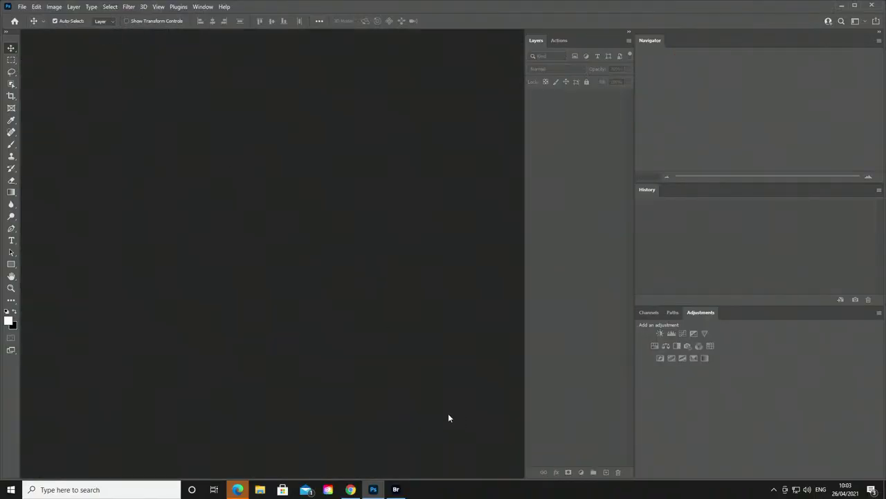
pyautogui.click(396, 489)
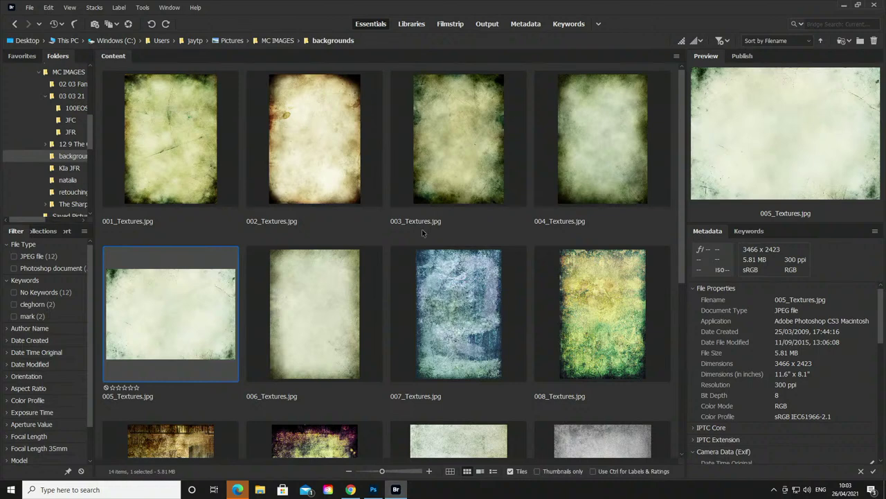
pyautogui.click(277, 40)
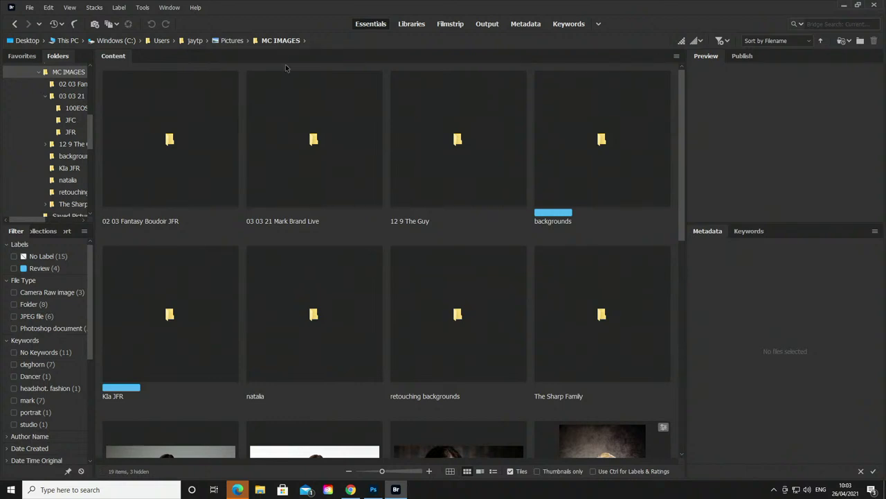
pyautogui.scroll(-5, 388, 306)
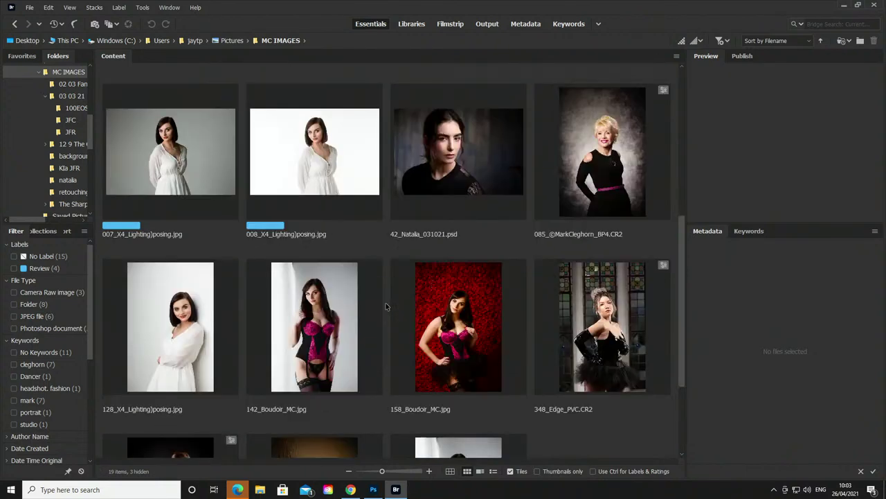
pyautogui.click(197, 172)
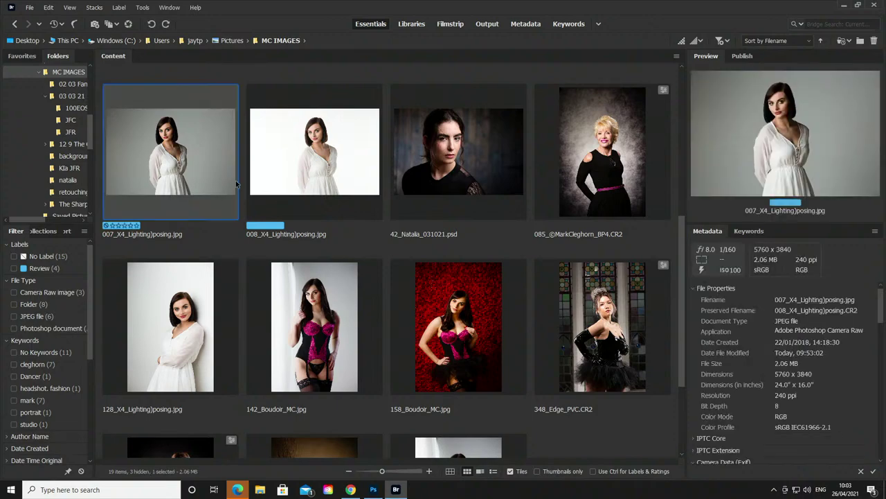
pyautogui.keyDown('ctrl'); pyautogui.click(309, 160); pyautogui.keyUp('ctrl')
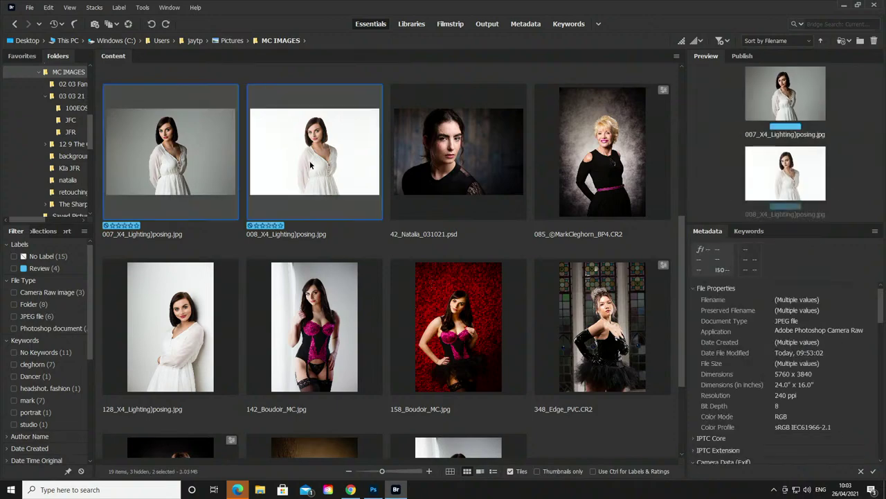
pyautogui.doubleClick(310, 160)
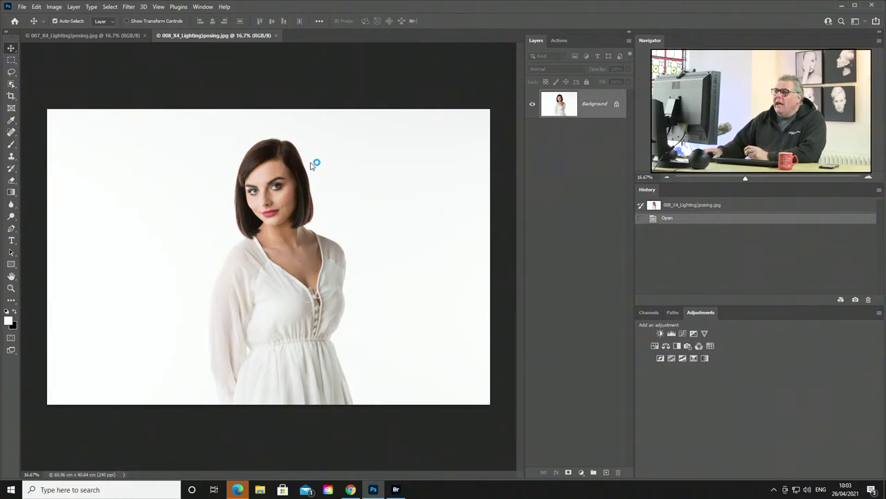
# Compare the grey-background portrait 007_X4_Lighting)posing.jpg with the white-background portrait 008_X4_Lighting)posing.jpg.
pyautogui.click(126, 37)
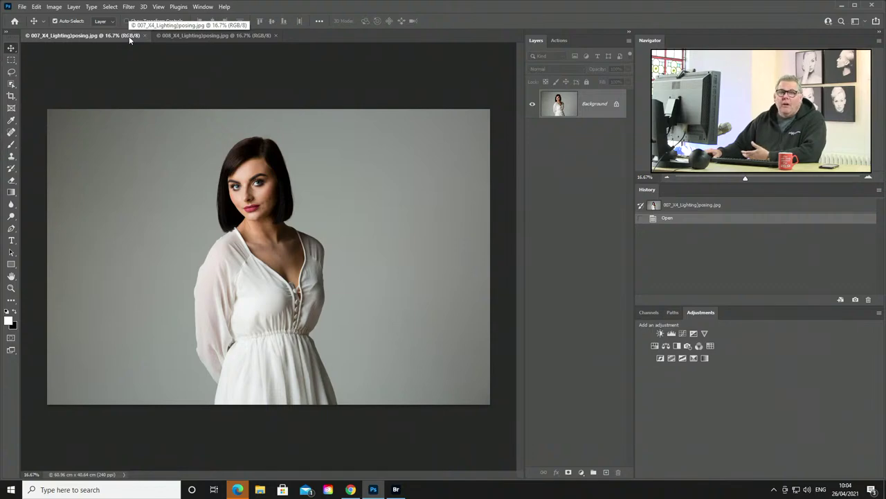
pyautogui.click(232, 36)
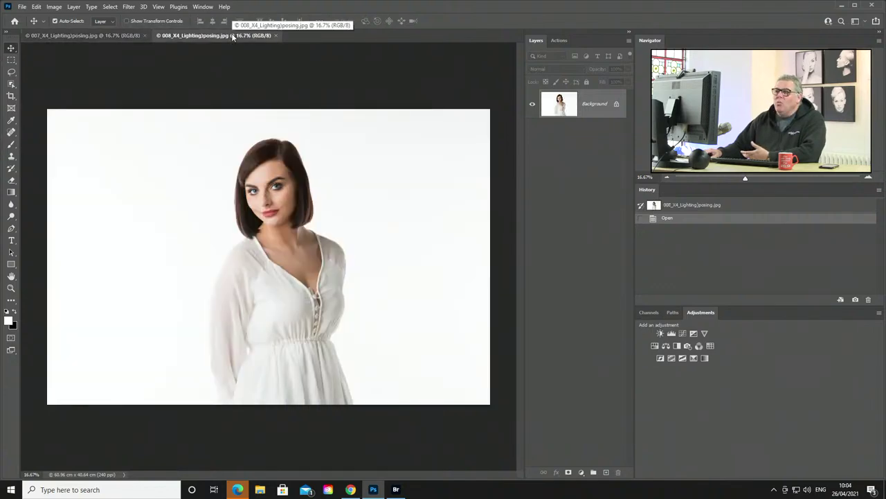
pyautogui.click(97, 38)
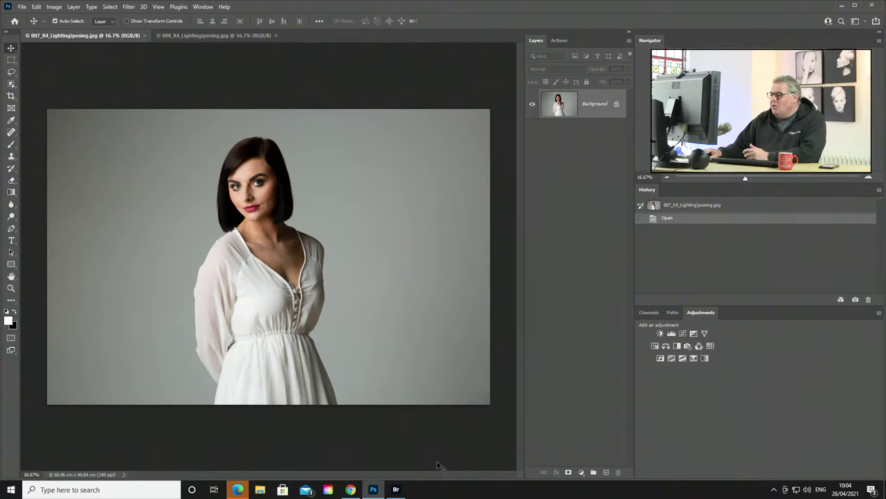
# Switch to Bridge and open Boudoir & Beyond Image Background.psd from the backgrounds folder in Photoshop.
pyautogui.click(396, 489)
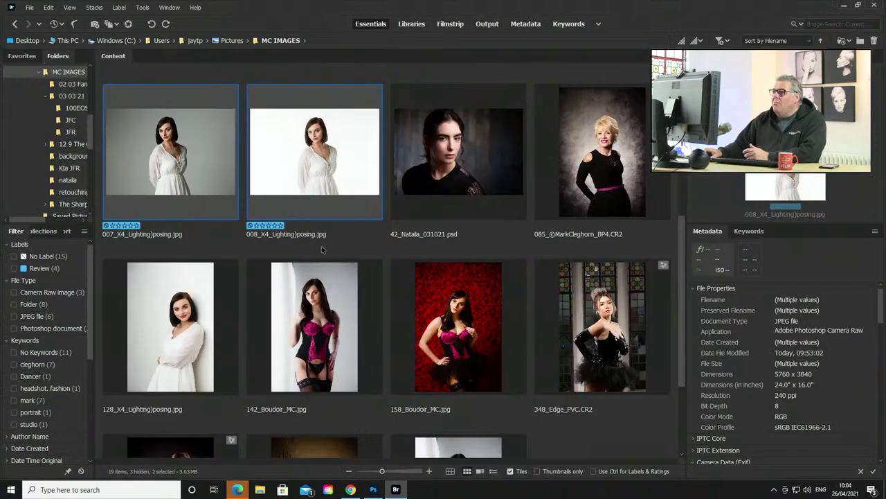
pyautogui.scroll(5, 322, 249)
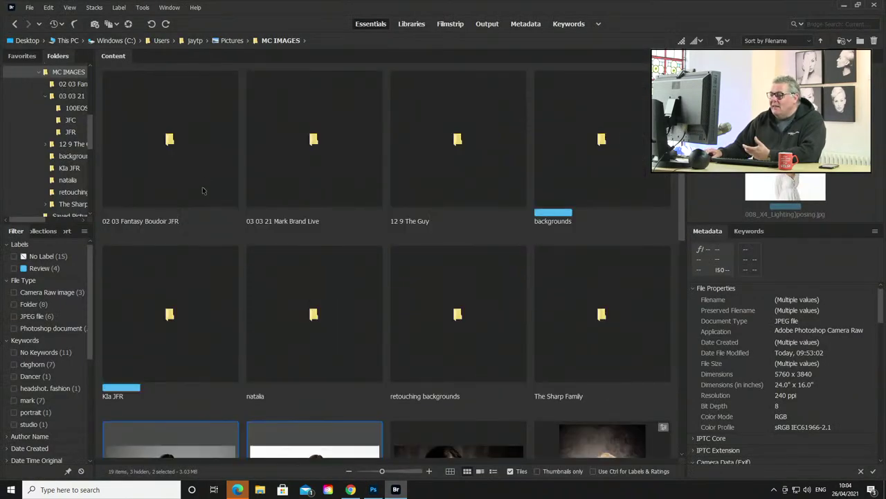
pyautogui.doubleClick(573, 148)
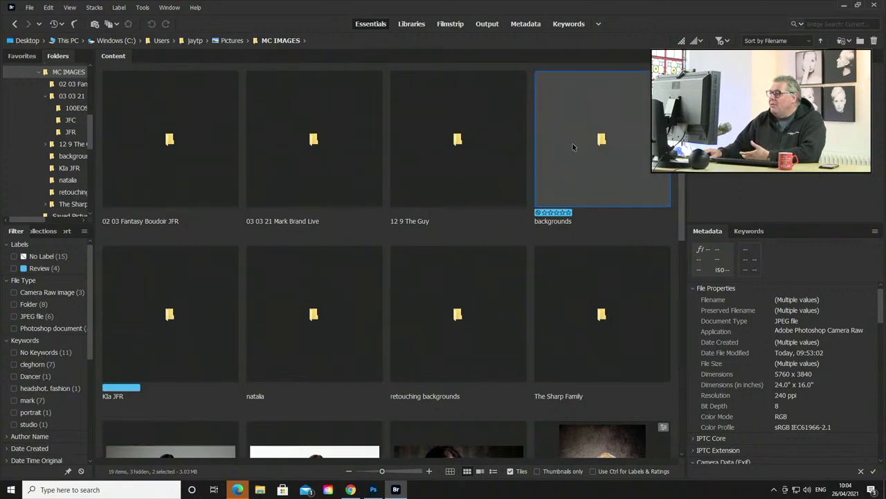
pyautogui.scroll(-3, 512, 252)
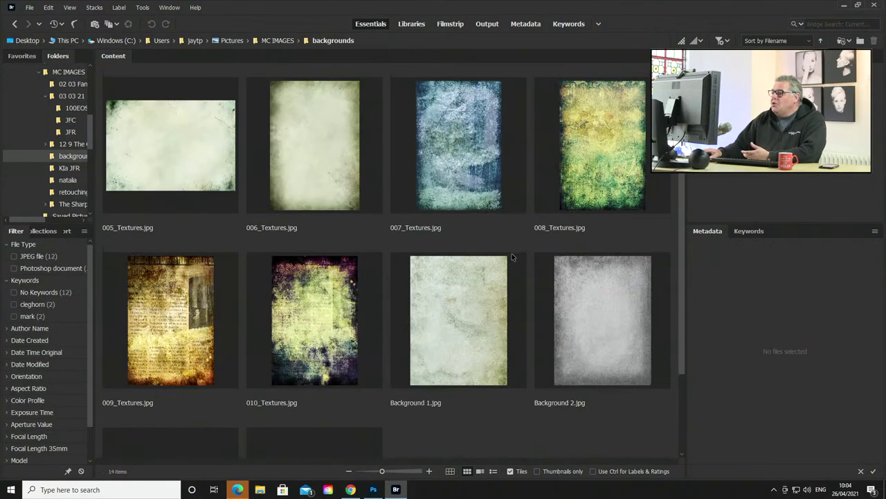
pyautogui.scroll(-2, 507, 259)
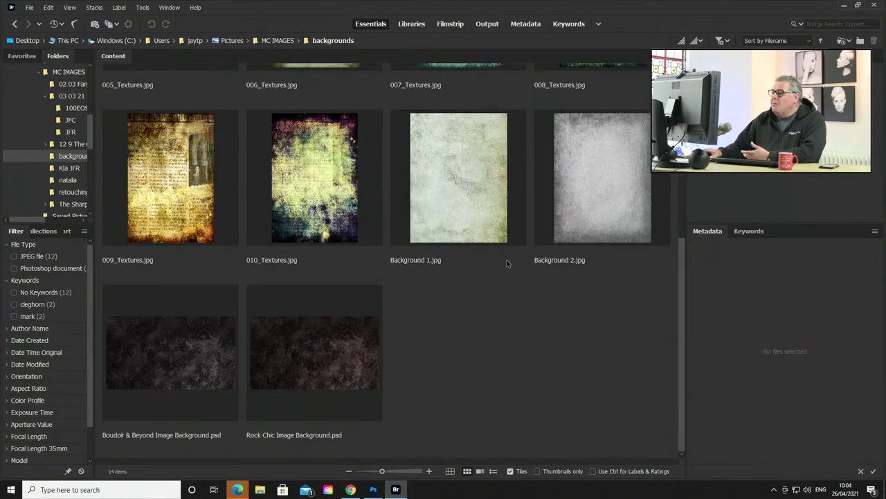
pyautogui.click(289, 357)
pyautogui.click(184, 415)
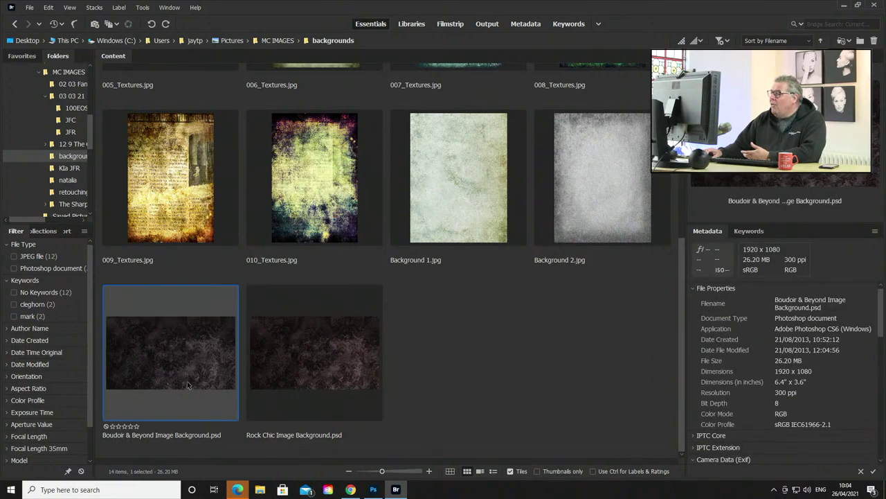
pyautogui.click(348, 361)
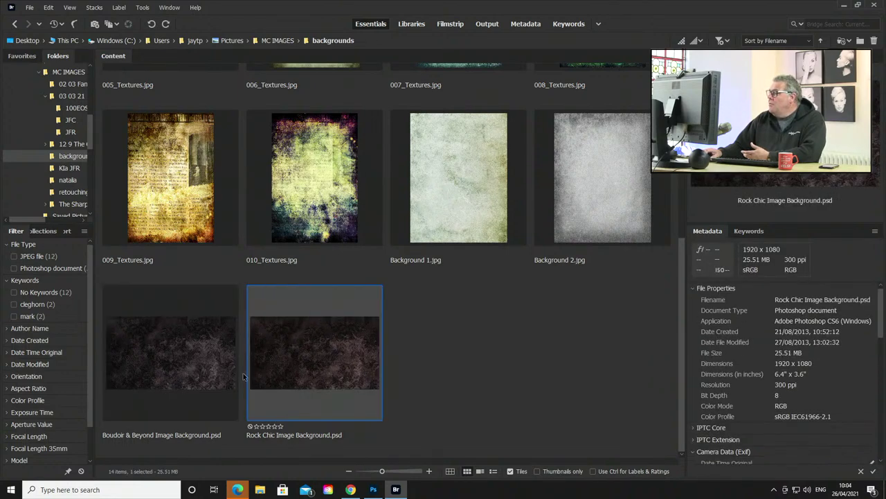
pyautogui.click(213, 361)
pyautogui.doubleClick(198, 351)
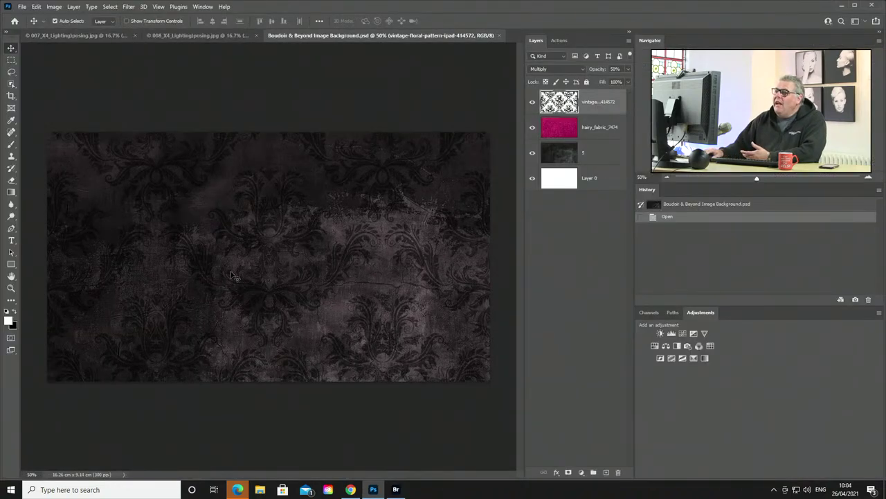
# Copy the vintage floral pattern layer into 007_X4_Lighting)posing.jpg and scale it from the upper-left corner to cover the whole portrait.
pyautogui.click(79, 36)
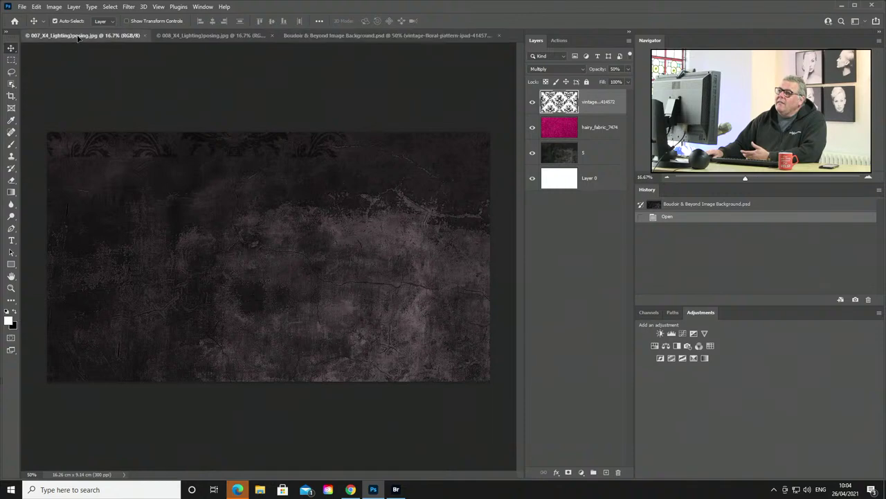
pyautogui.moveTo(190, 246); pyautogui.dragTo(125, 153)
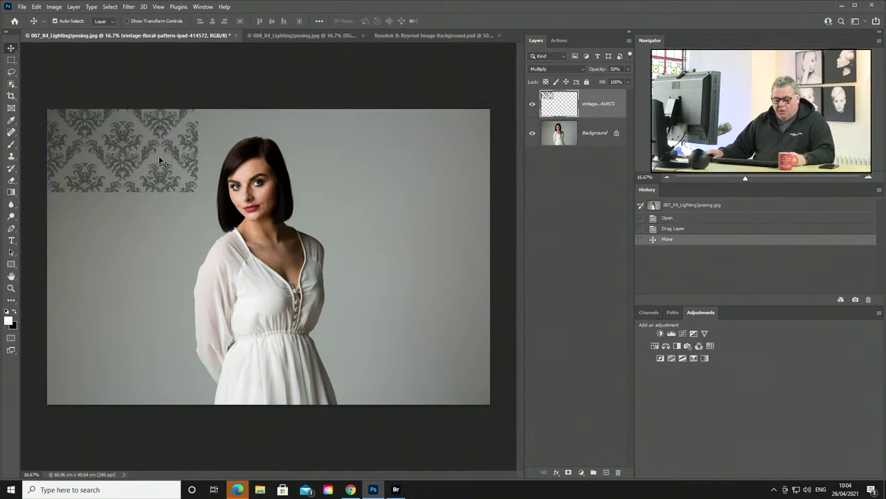
pyautogui.hotkey('ctrl', 't')
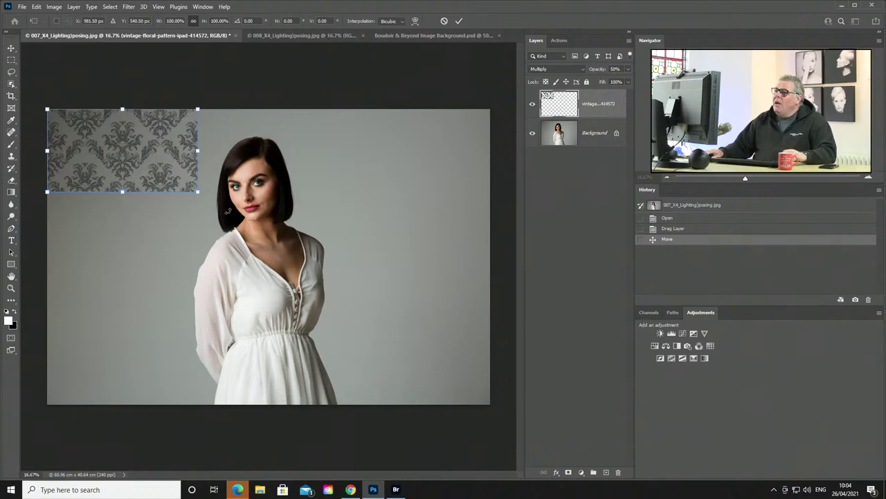
pyautogui.moveTo(198, 192); pyautogui.dragTo(547, 468)
pyautogui.press('Return')
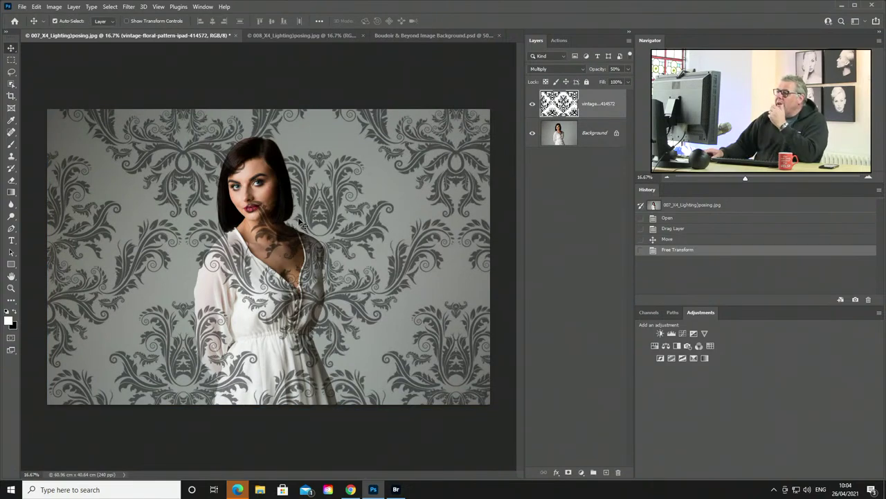
# Set the floral pattern layer's blend mode to Normal and hide the layer.
pyautogui.click(568, 69)
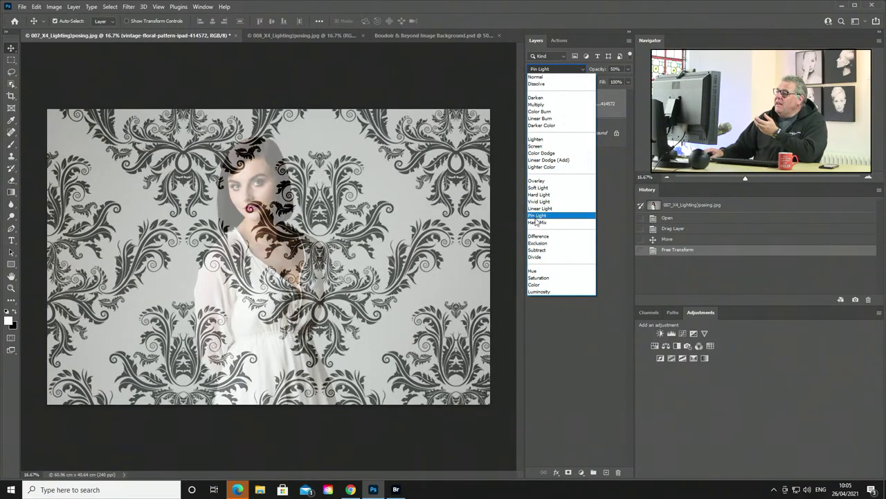
pyautogui.click(542, 77)
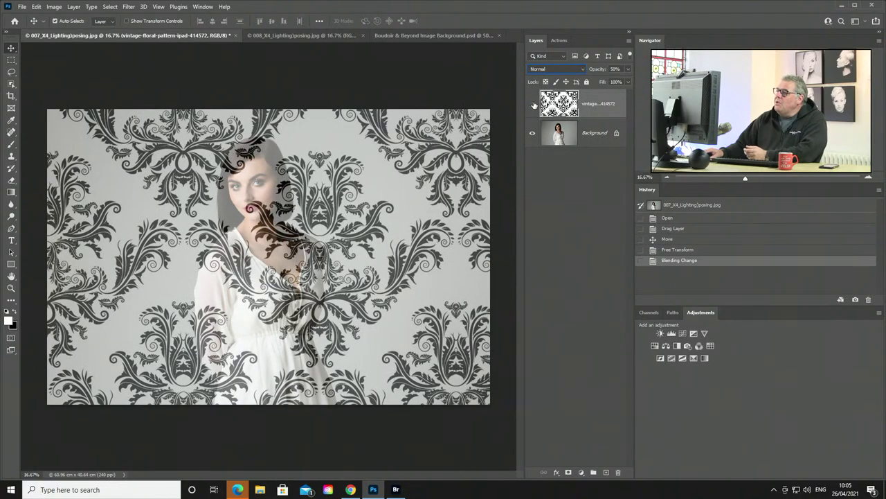
pyautogui.click(533, 104)
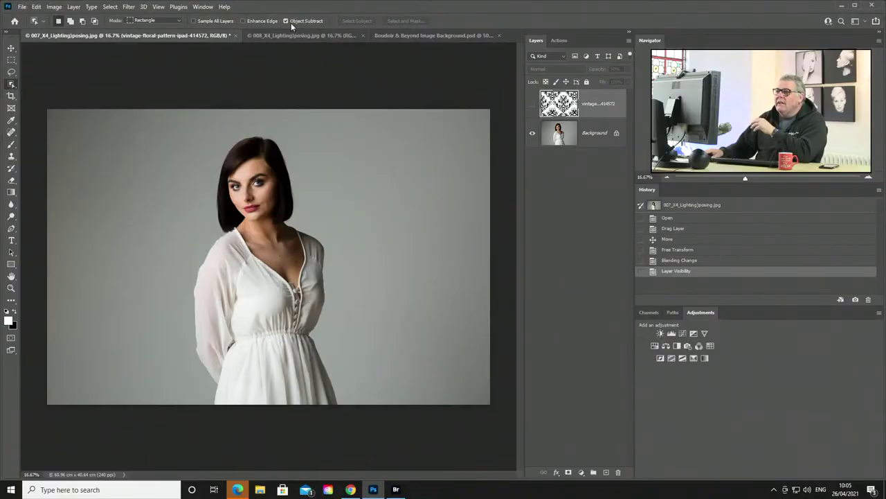
# Copy the woman from the Background layer onto her own layer using Select Subject, and show the floral pattern layer again.
pyautogui.click(583, 138)
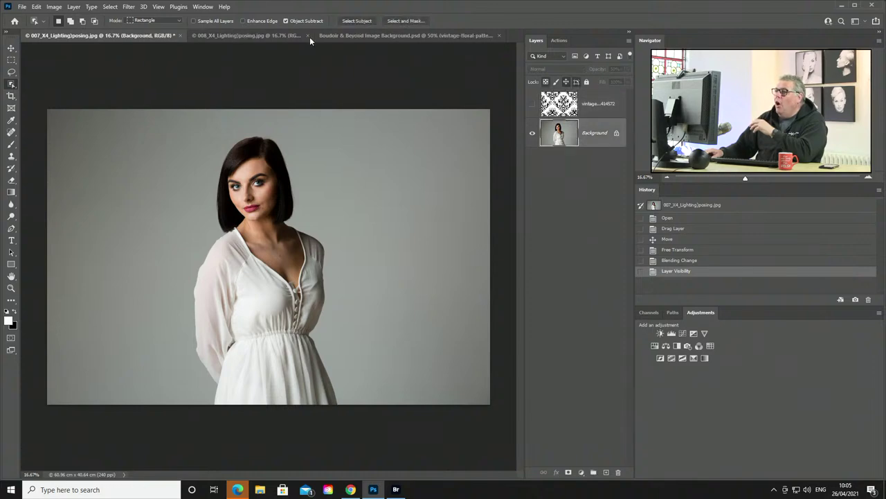
pyautogui.click(353, 23)
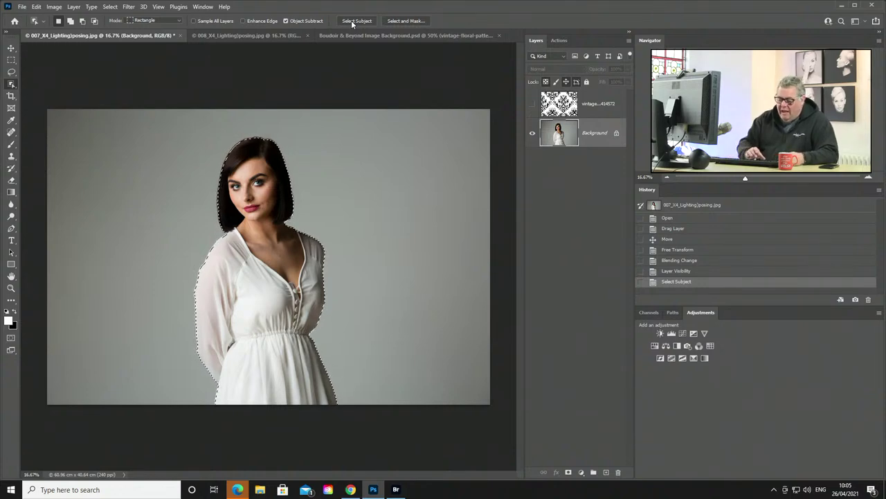
pyautogui.hotkey('ctrl', 'j')
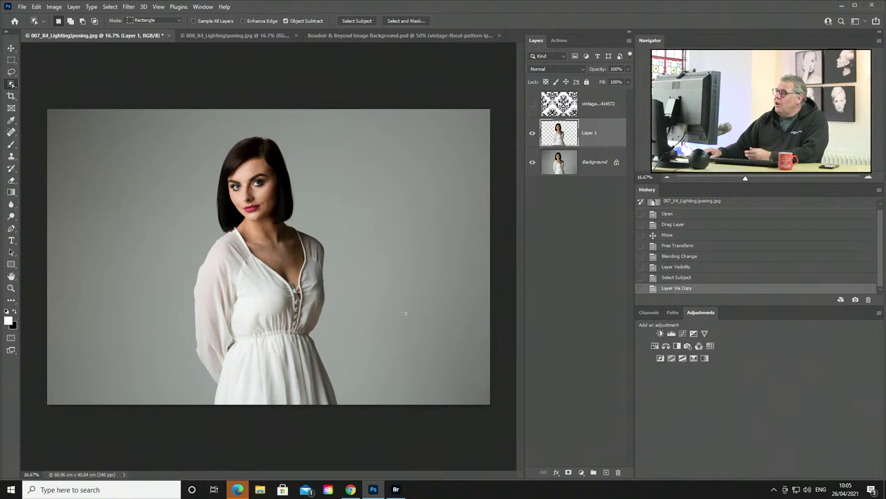
pyautogui.click(532, 104)
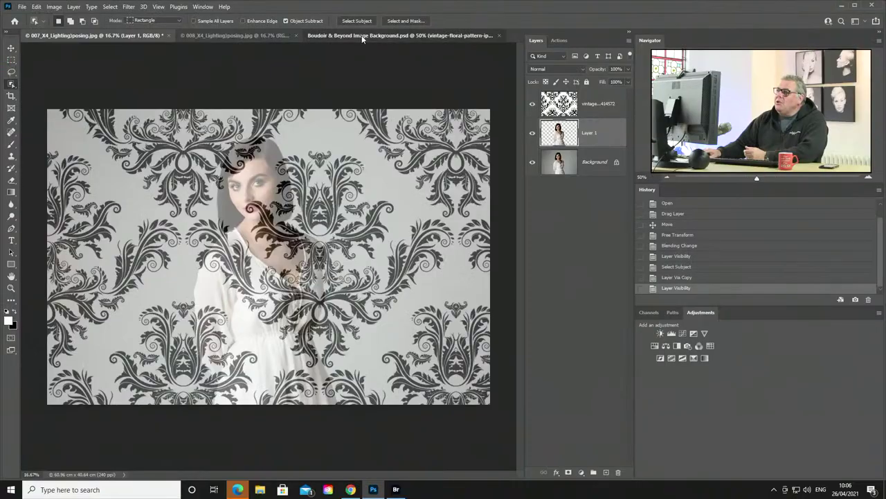
# Stamp all visible layers of Boudoir & Beyond Image Background.psd into a new merged layer on top.
pyautogui.click(362, 36)
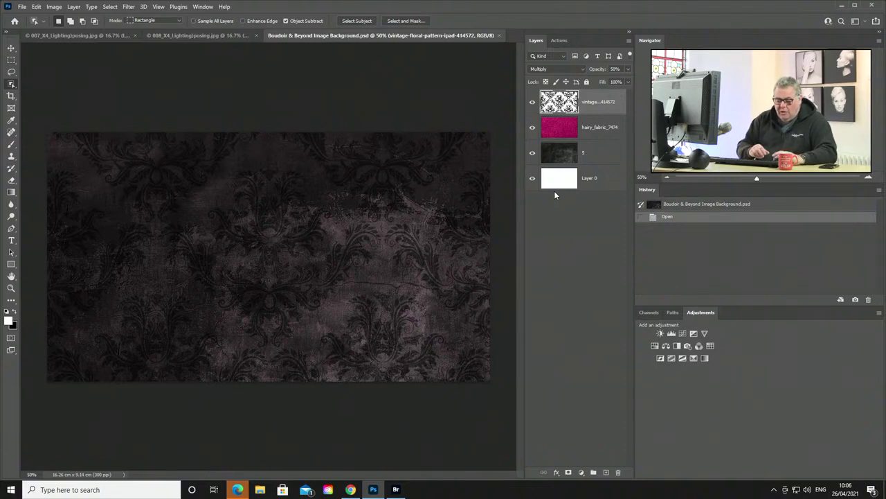
pyautogui.hotkey('ctrl', 'shift', 'alt', 'e')
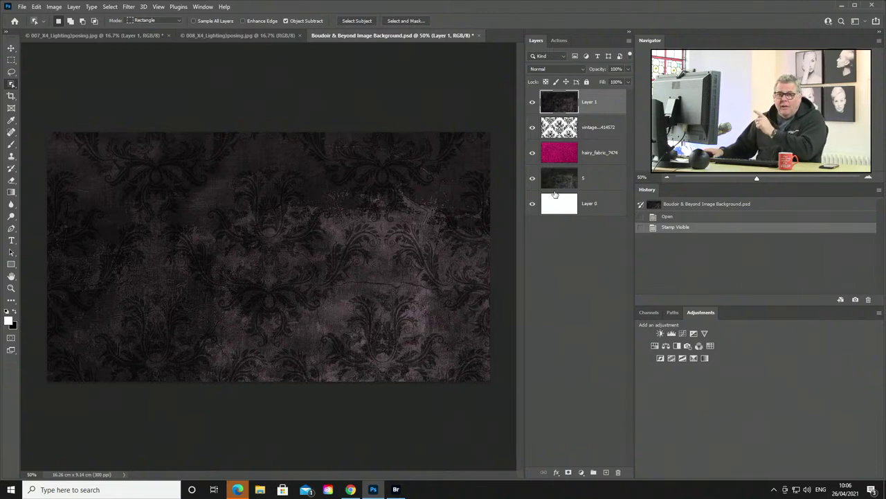
# In 007_X4_Lighting)posing.jpg, move the cut-out woman's layer above the vintage floral pattern layer.
pyautogui.click(116, 35)
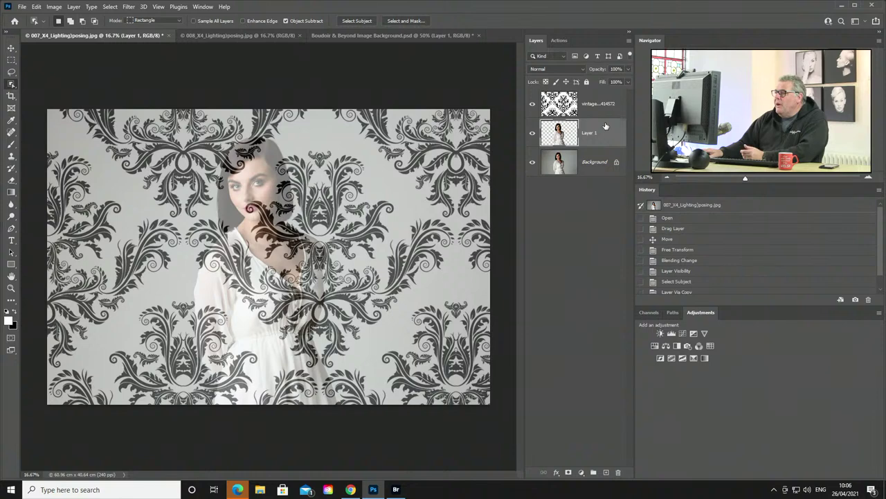
pyautogui.click(570, 103)
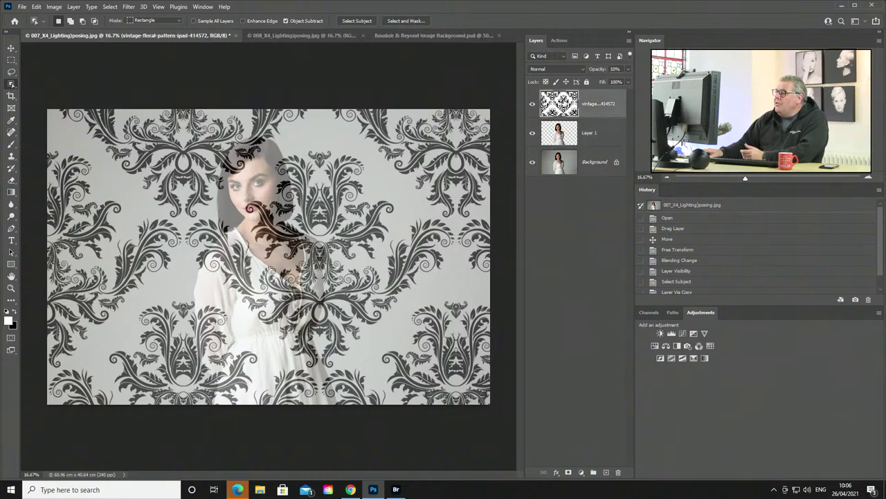
pyautogui.click(534, 107)
pyautogui.click(533, 106)
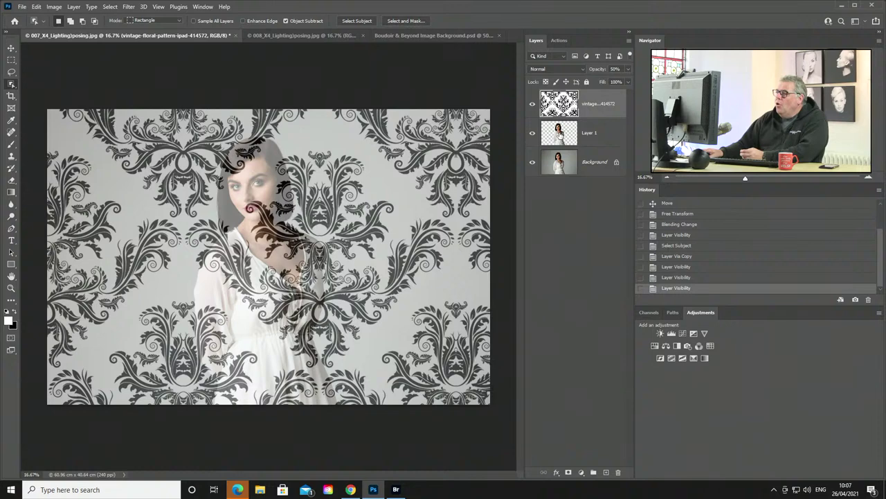
pyautogui.click(554, 133)
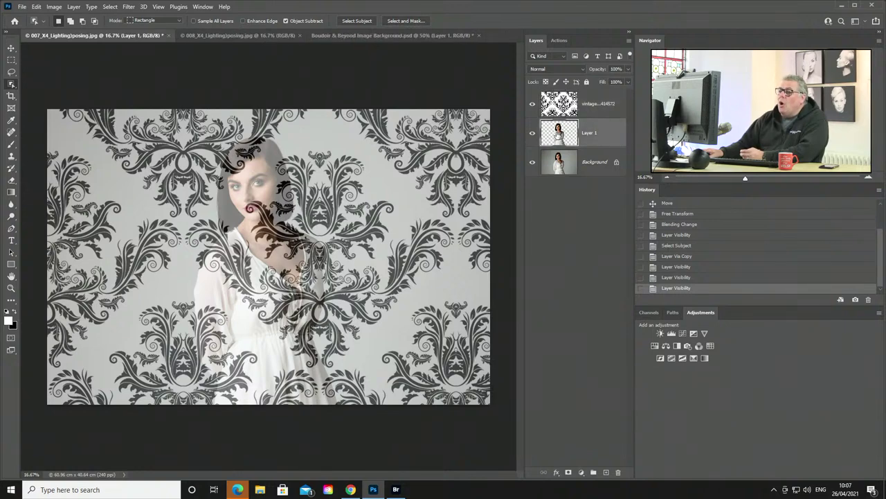
pyautogui.moveTo(557, 133); pyautogui.dragTo(558, 101)
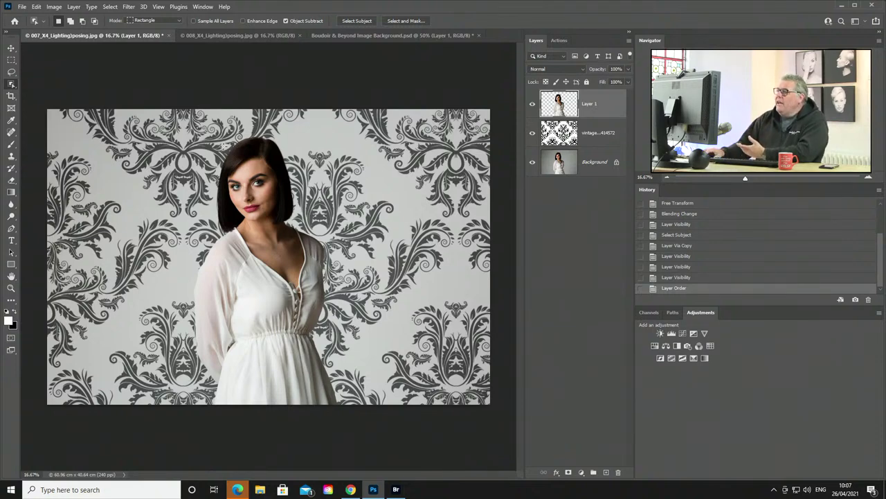
# Convert the vintage floral pattern layer to a Smart Object and apply a Gaussian Blur with a radius of about 27.7 pixels.
pyautogui.click(597, 143)
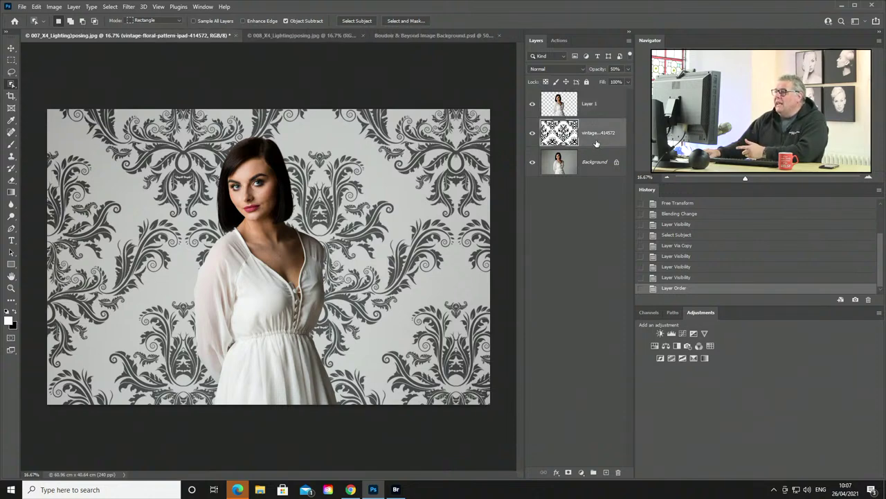
pyautogui.rightClick(596, 143)
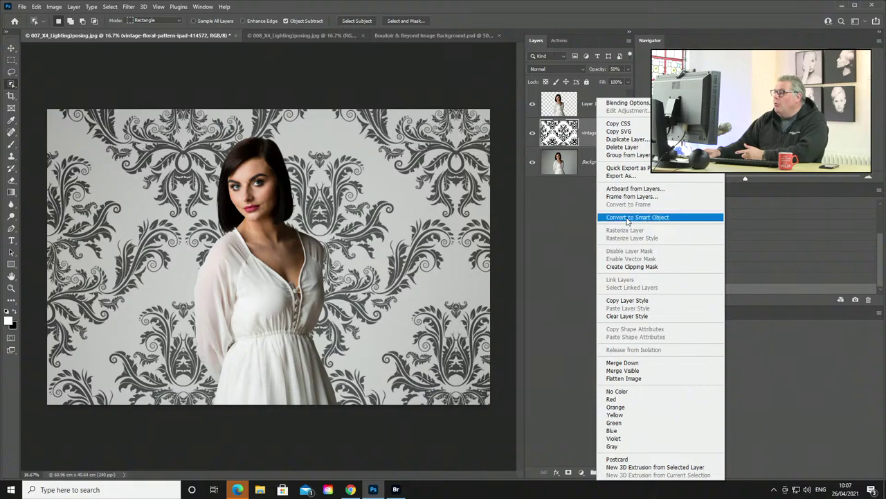
pyautogui.click(627, 219)
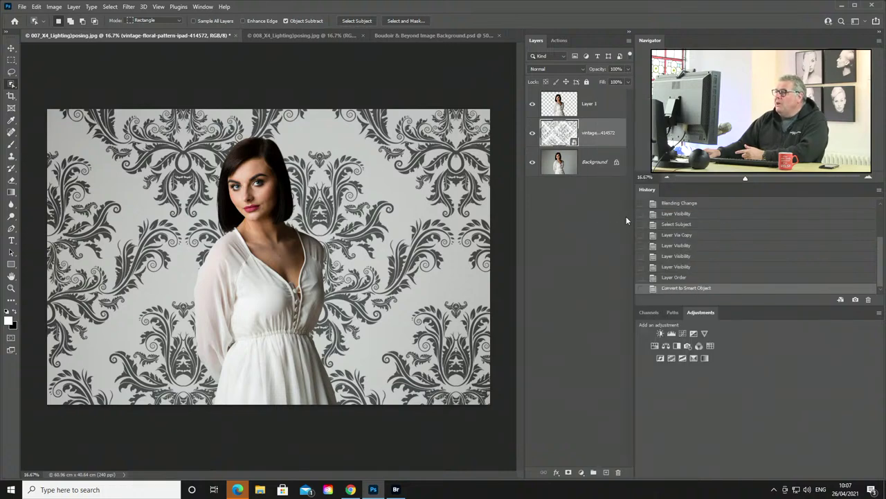
pyautogui.click(129, 6)
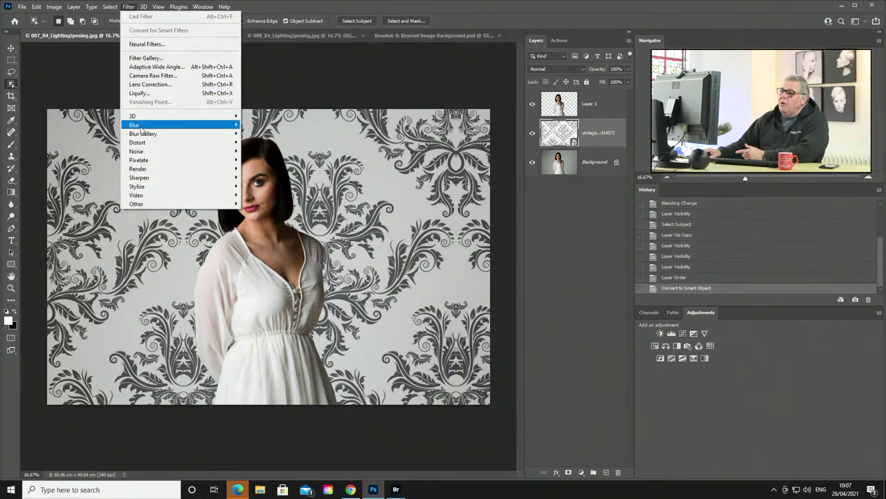
pyautogui.moveTo(142, 126)
pyautogui.click(266, 160)
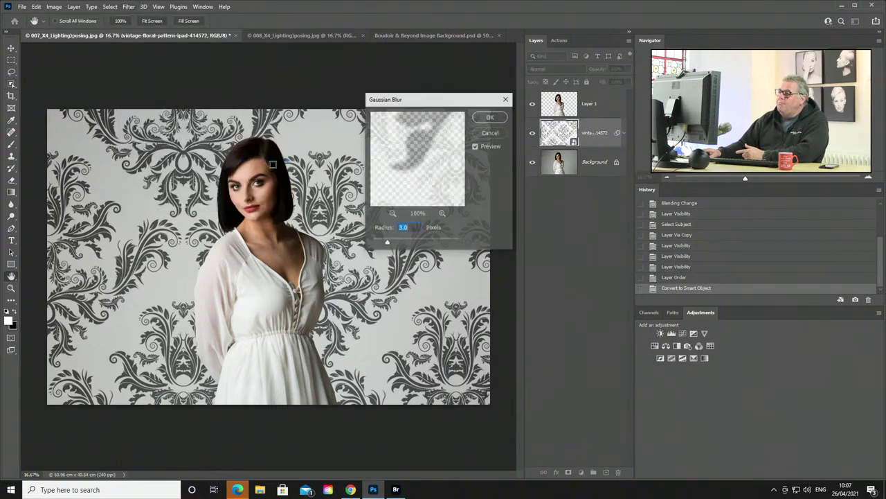
pyautogui.moveTo(386, 242); pyautogui.dragTo(414, 243)
pyautogui.click(504, 118)
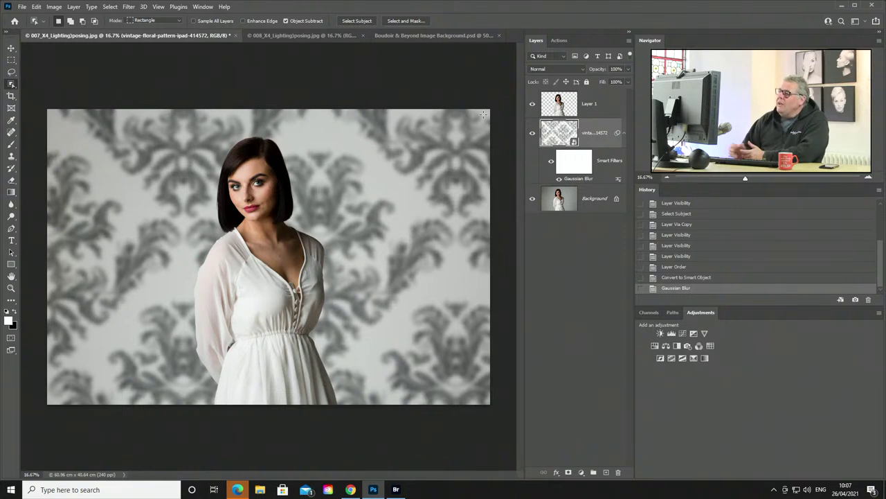
# Edit the floral pattern layer's Gaussian Blur smart filter and set its radius to 6.0 pixels.
pyautogui.doubleClick(575, 179)
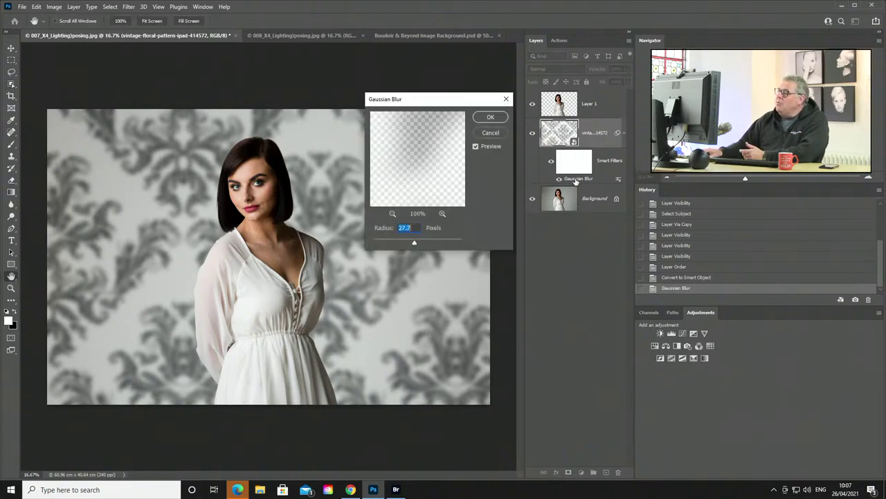
pyautogui.click(398, 242)
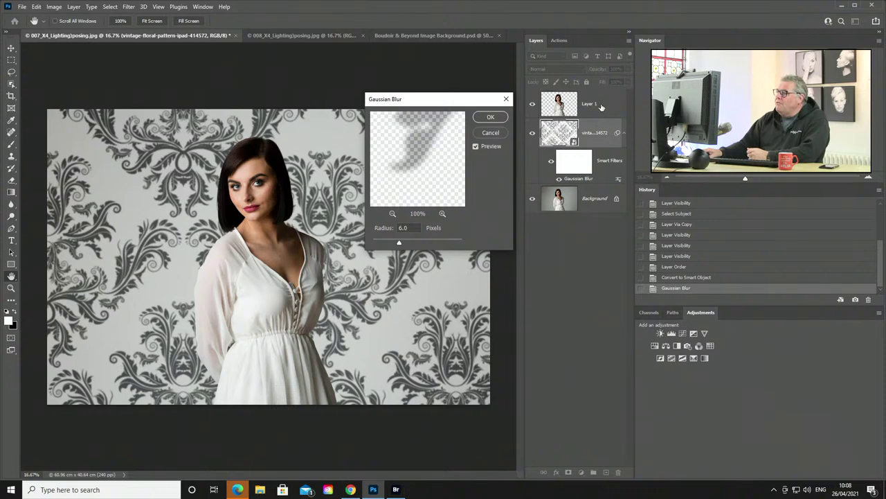
pyautogui.click(490, 116)
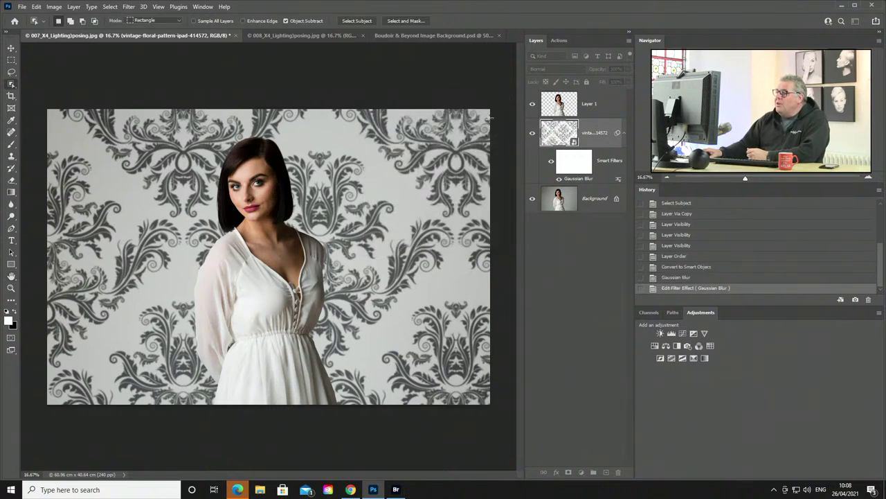
# Copy the stamped dark texture layer from Boudoir & Beyond Image Background.psd into the portrait, between the woman and the floral pattern layer.
pyautogui.click(423, 36)
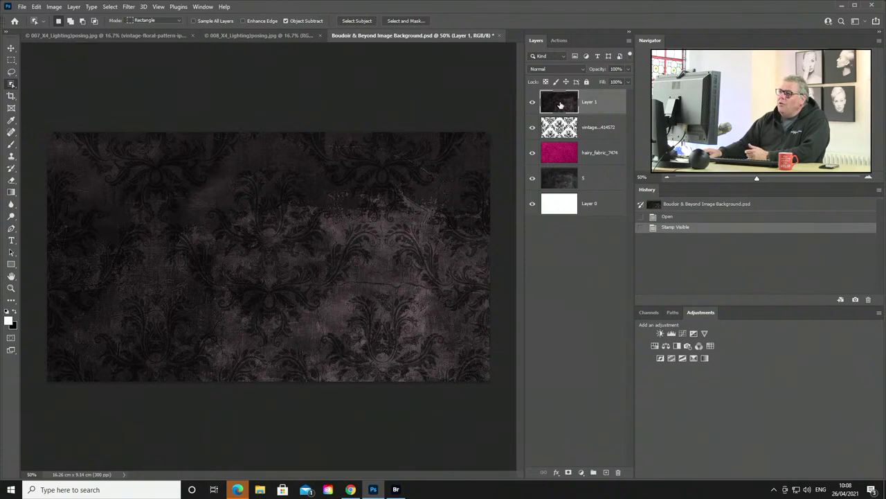
pyautogui.click(12, 48)
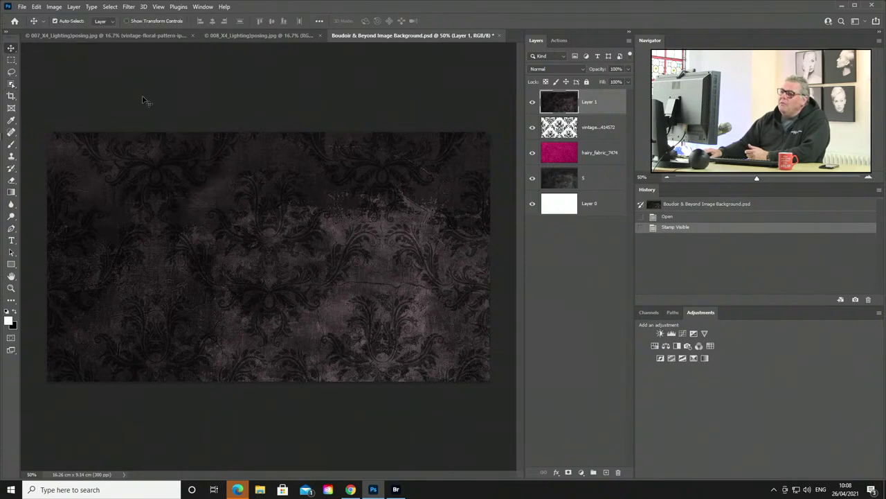
pyautogui.moveTo(291, 238); pyautogui.dragTo(250, 220)
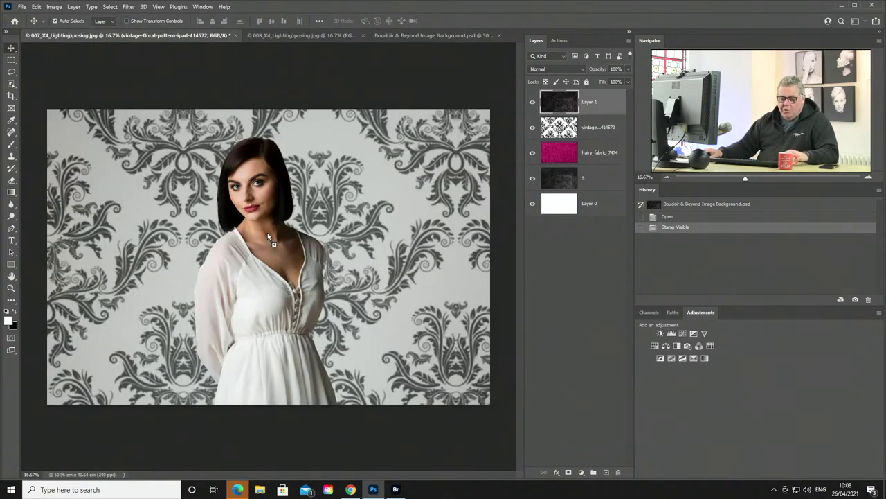
pyautogui.moveTo(268, 233); pyautogui.dragTo(267, 232)
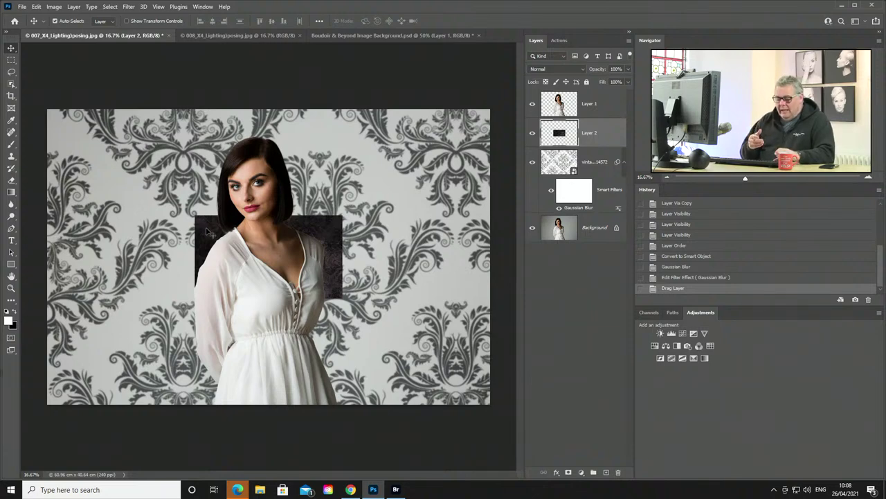
# Scale the dark texture layer proportionally to about 361% so it covers the whole portrait.
pyautogui.hotkey('ctrl', 't')
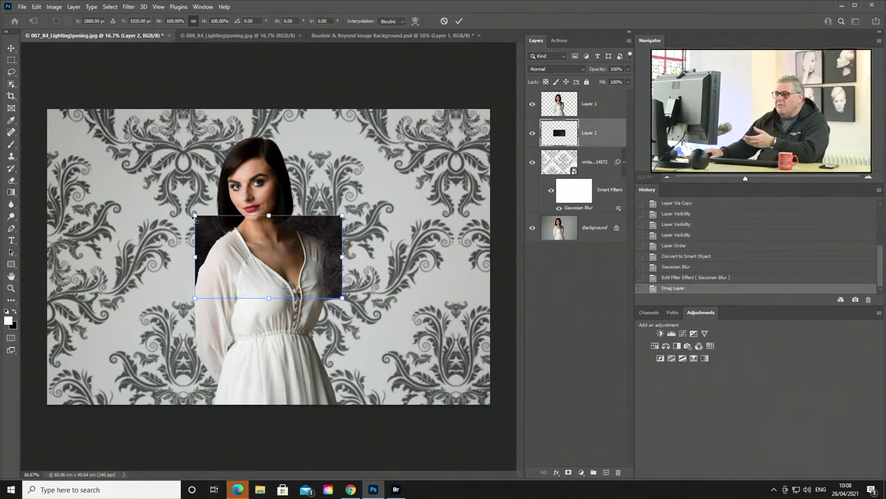
pyautogui.moveTo(195, 216); pyautogui.dragTo(18, 99)
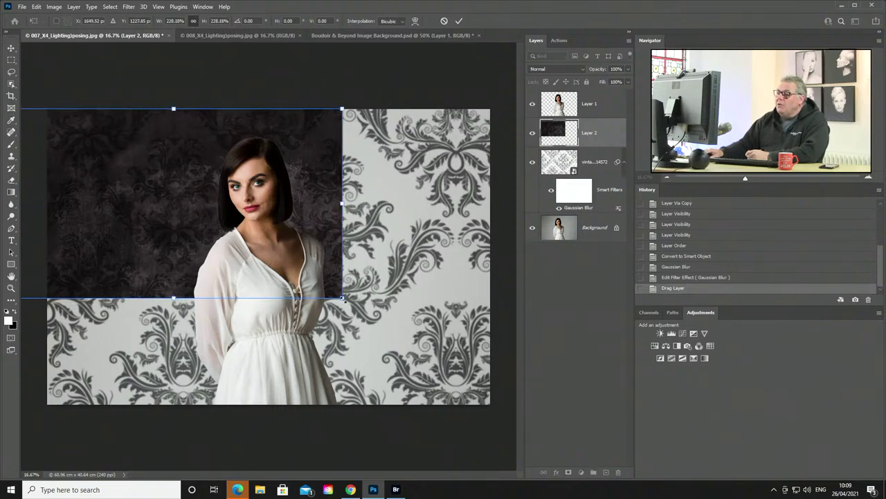
pyautogui.moveTo(343, 299); pyautogui.dragTo(544, 407)
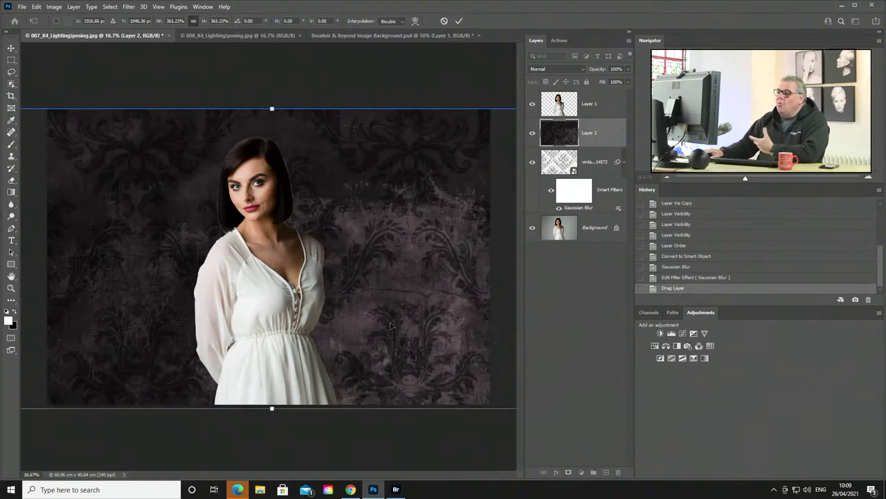
pyautogui.press('Return')
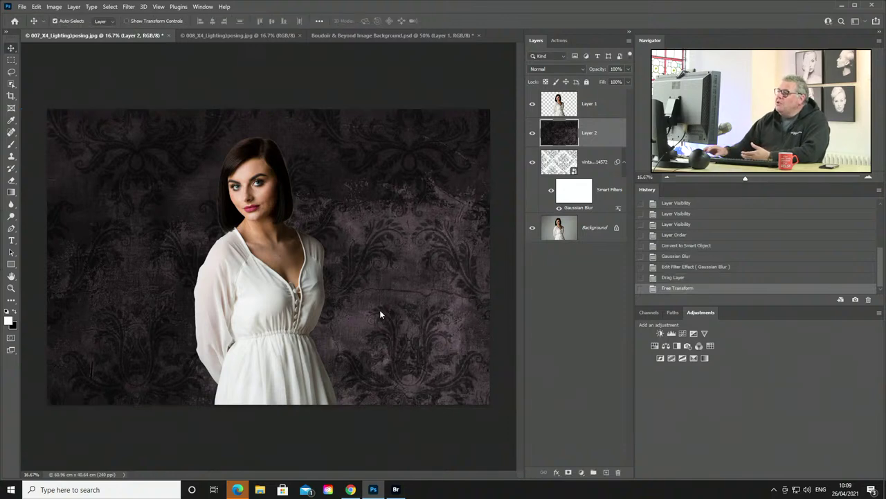
# Hide the floral pattern layer and set the dark texture layer's blend mode to Overlay.
pyautogui.click(532, 163)
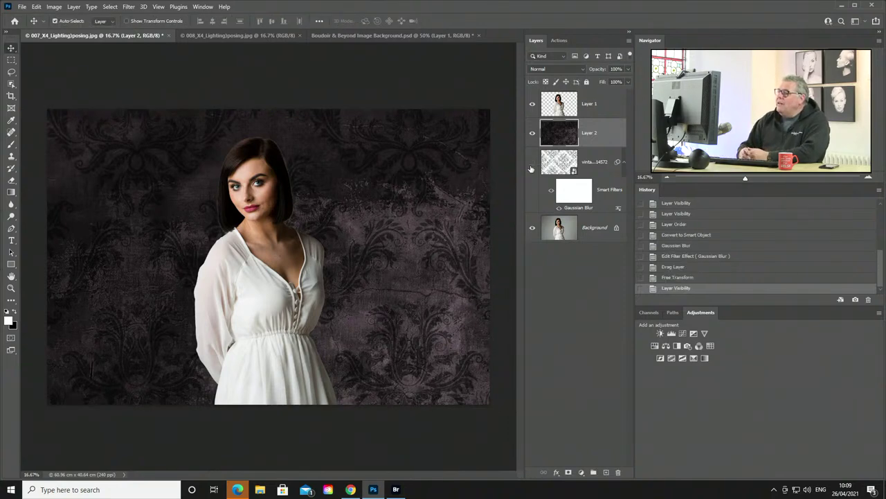
pyautogui.click(561, 67)
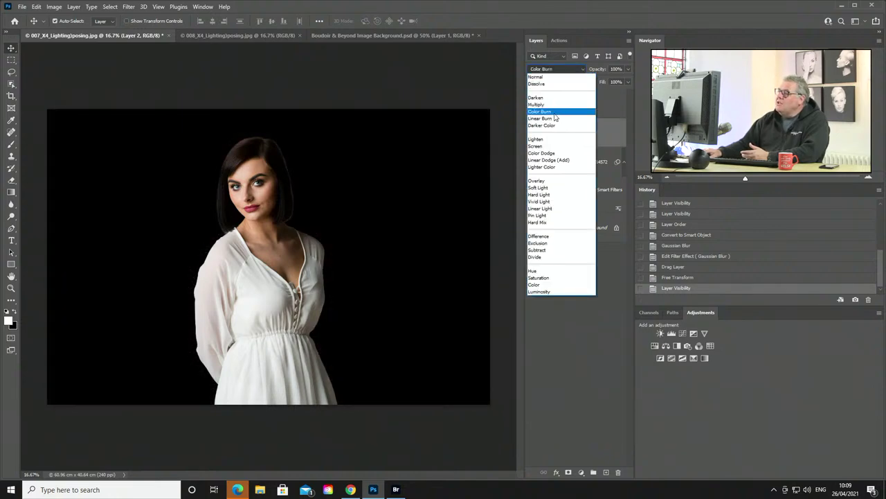
pyautogui.click(603, 141)
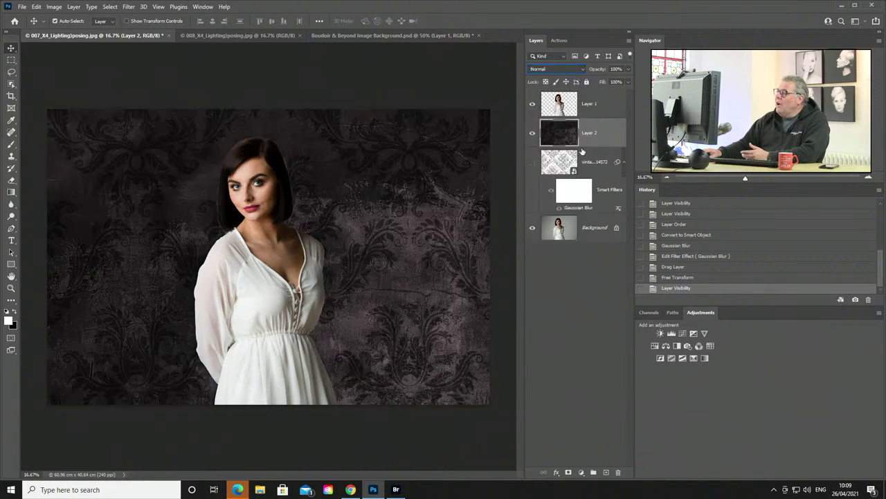
pyautogui.click(534, 71)
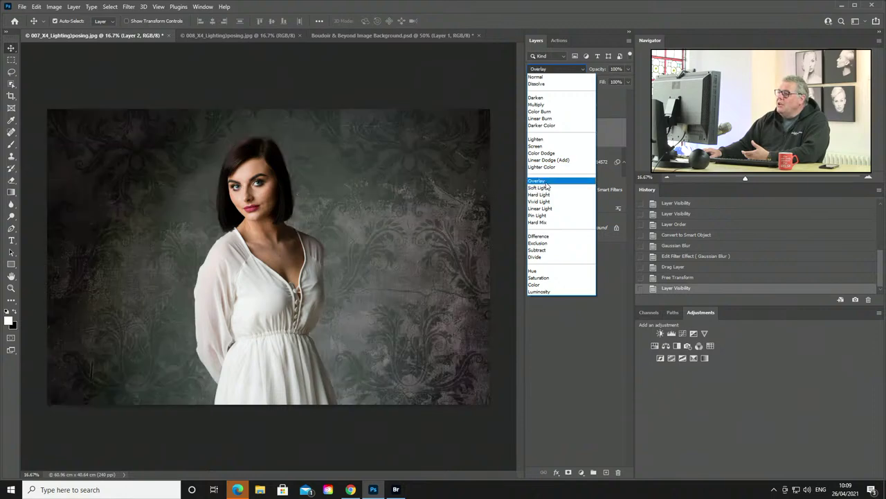
pyautogui.click(546, 182)
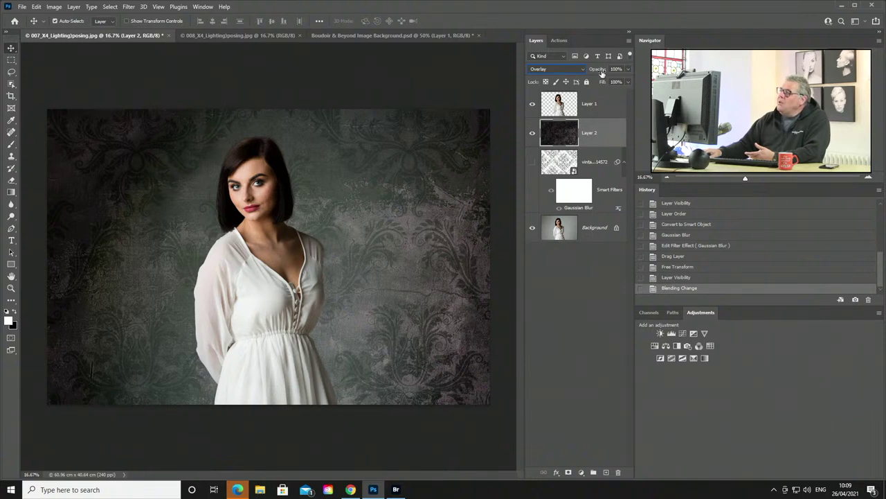
# Try the dark texture layer at 79% opacity, and return it to 100%.
pyautogui.moveTo(601, 72); pyautogui.dragTo(593, 72)
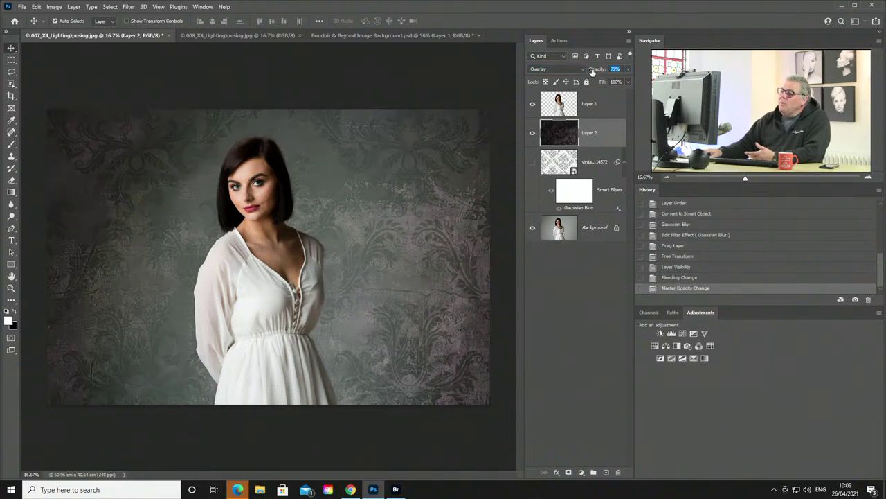
pyautogui.press('Return')
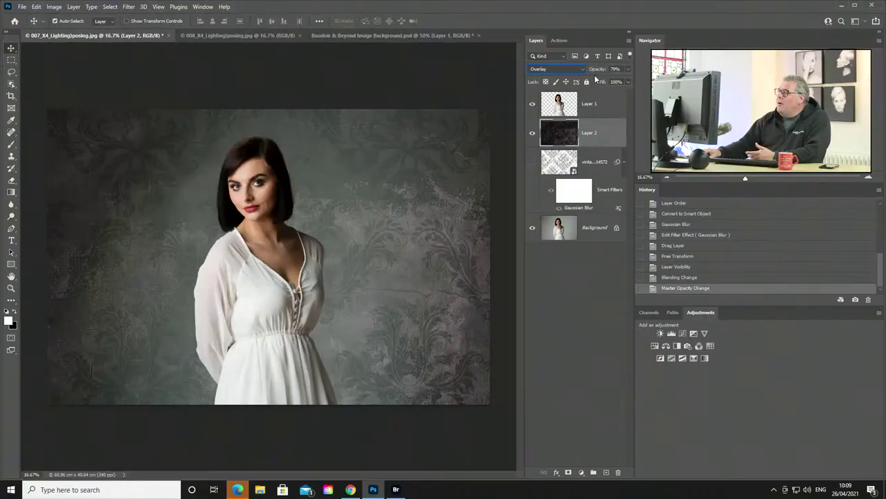
pyautogui.moveTo(596, 72); pyautogui.dragTo(641, 77)
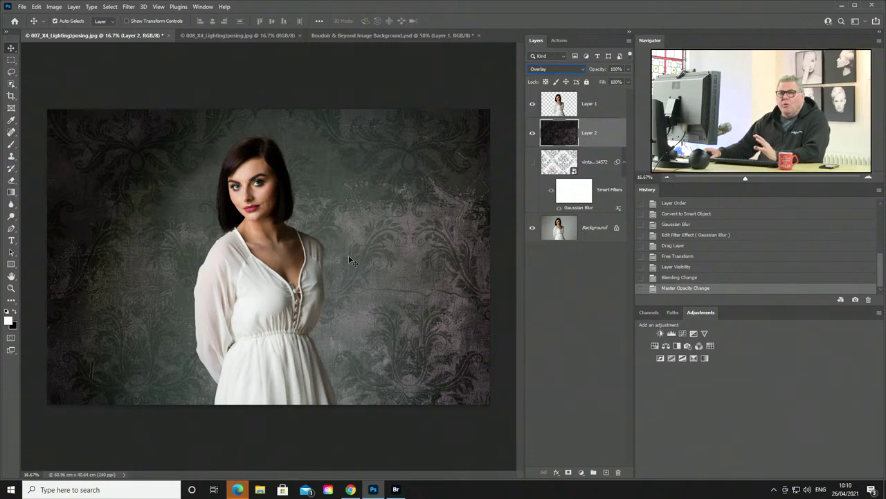
# Add a Hue/Saturation adjustment layer above the dark texture layer and set Saturation to about -43.
pyautogui.click(582, 473)
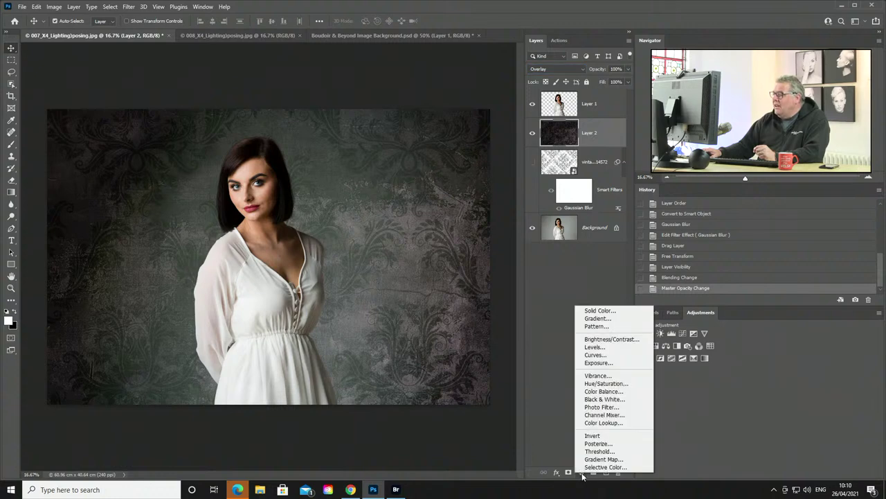
pyautogui.click(590, 384)
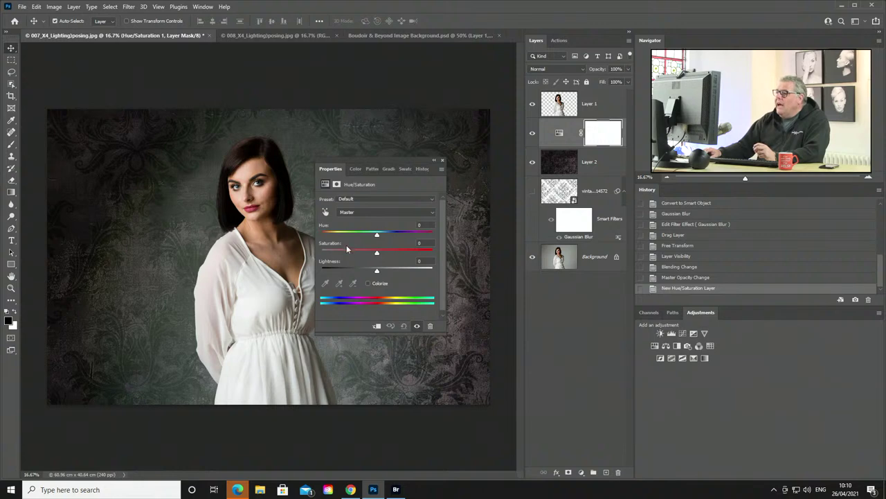
pyautogui.moveTo(376, 252); pyautogui.dragTo(353, 252)
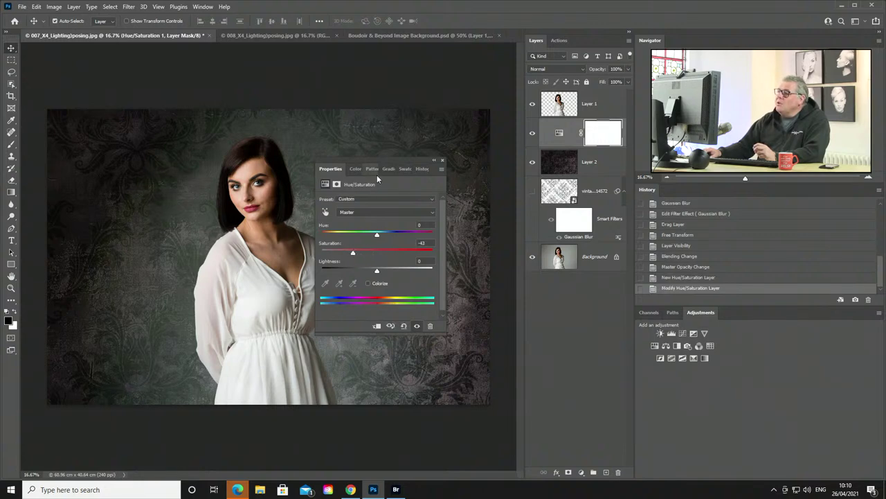
# Try the Hue/Saturation adjustment at Saturation -100, and set it to about -22.
pyautogui.moveTo(397, 158); pyautogui.dragTo(468, 62)
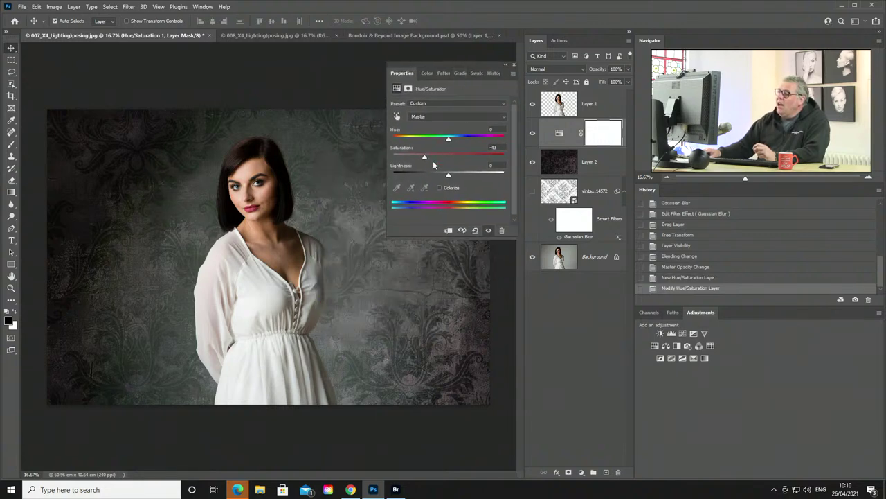
pyautogui.moveTo(425, 158); pyautogui.dragTo(380, 159)
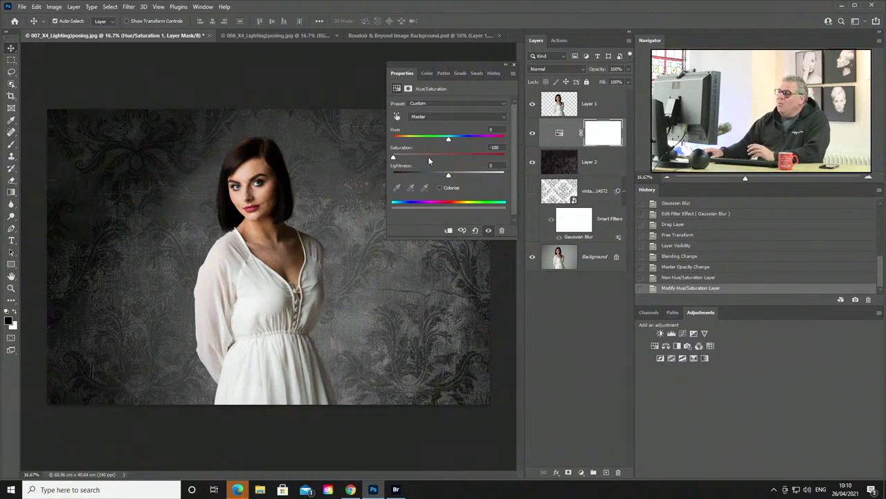
pyautogui.moveTo(396, 158); pyautogui.dragTo(443, 157)
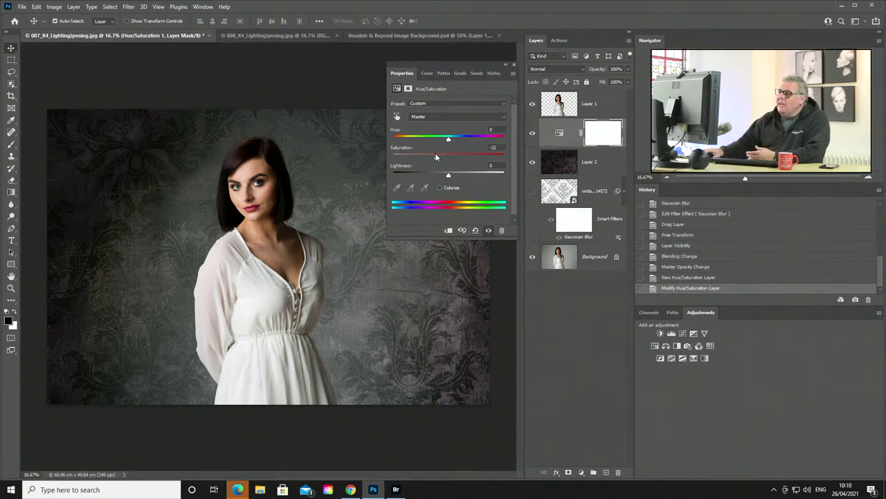
pyautogui.click(513, 65)
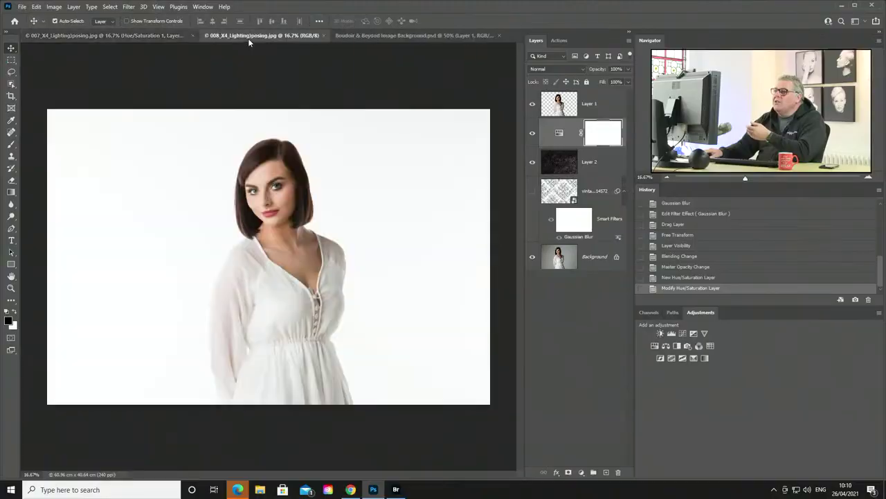
# Switch to the 008 portrait on white, and open 005_Textures.jpg from the backgrounds folder in Bridge.
pyautogui.click(248, 37)
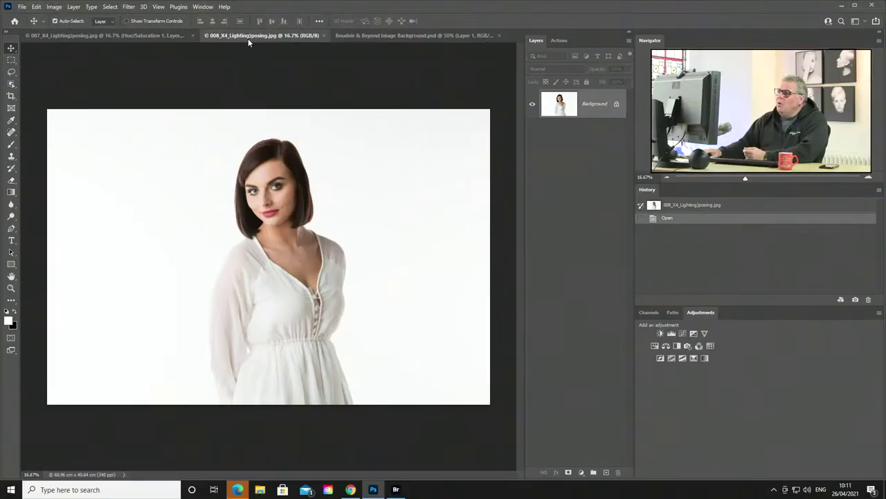
pyautogui.moveTo(351, 490)
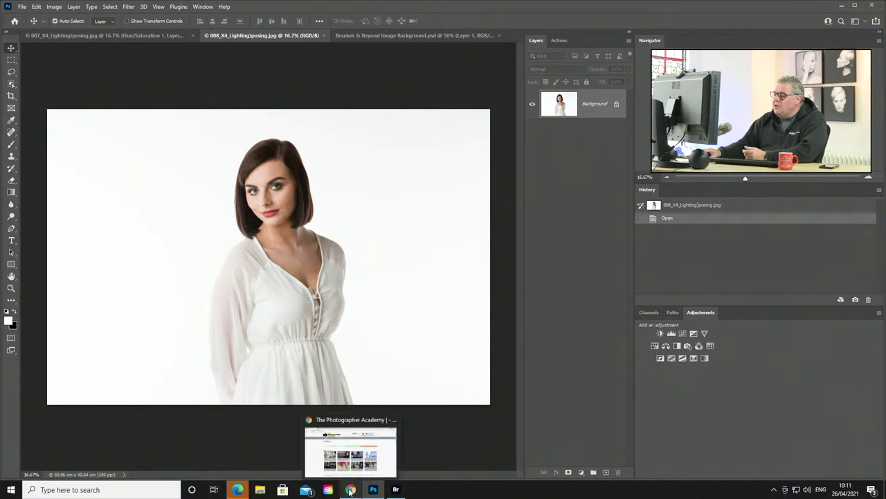
pyautogui.click(396, 489)
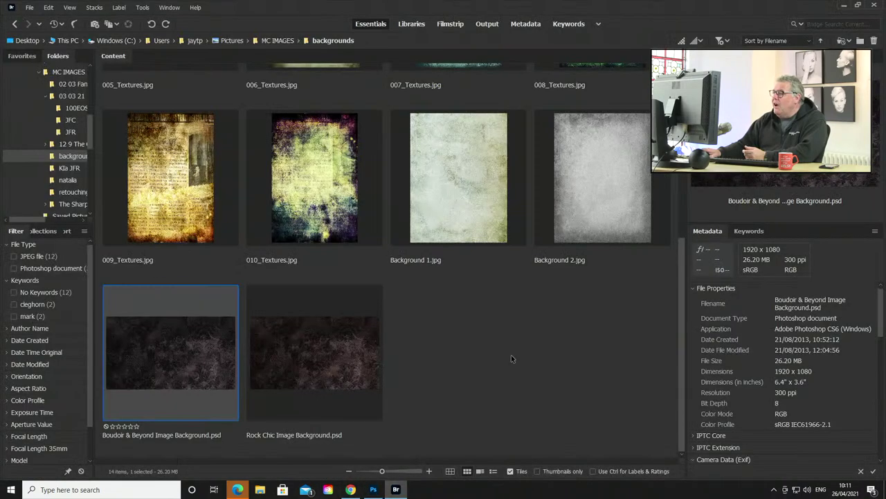
pyautogui.scroll(5, 511, 359)
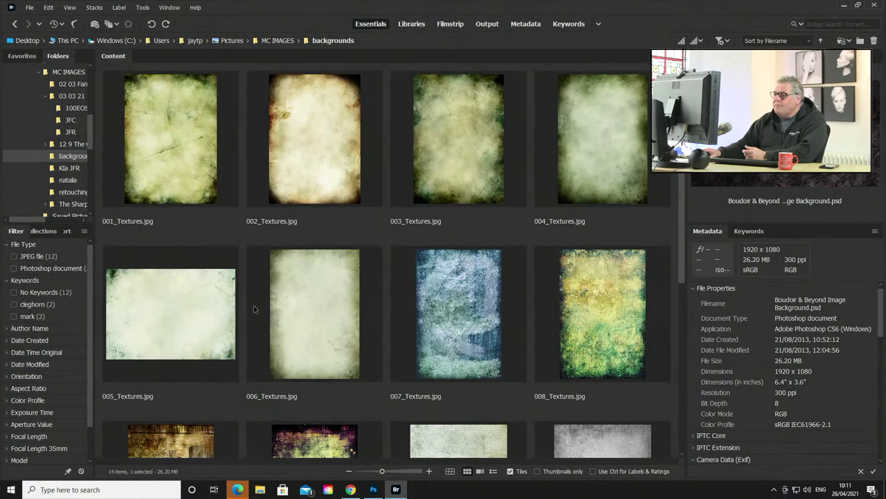
pyautogui.click(203, 317)
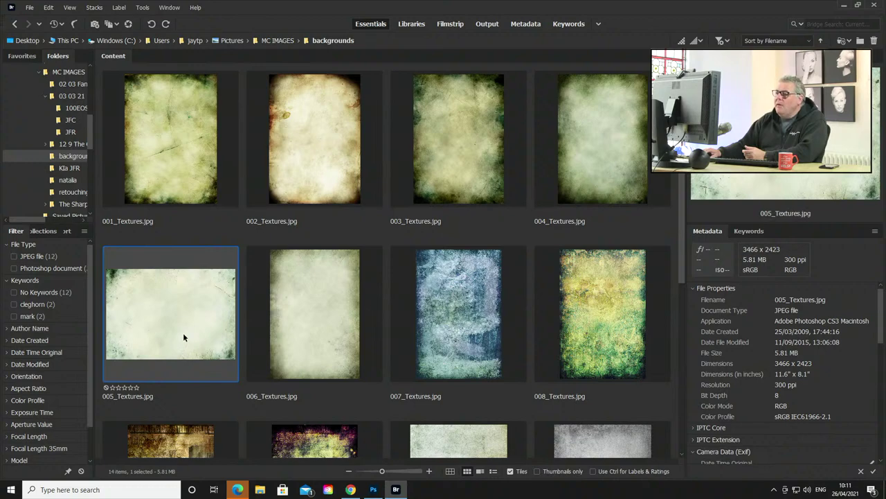
pyautogui.doubleClick(184, 337)
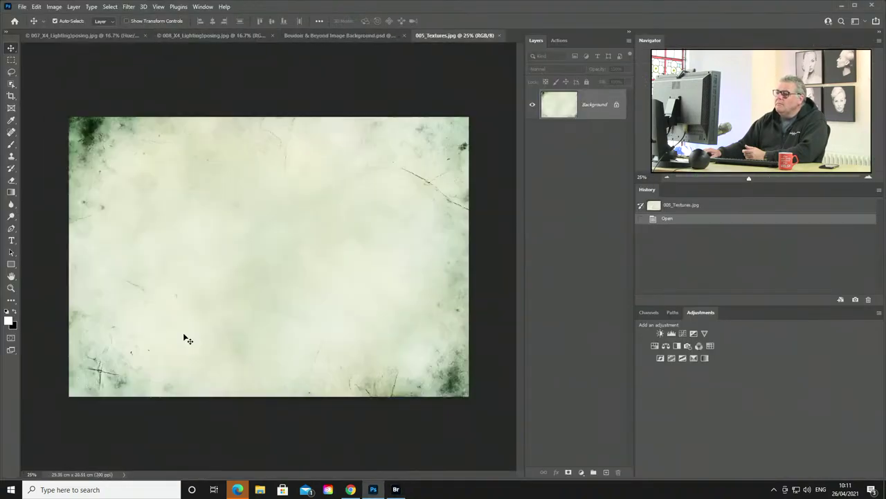
# Place the 005_Textures image as a layer in the 008 portrait and scale it to cover the whole canvas.
pyautogui.moveTo(183, 272); pyautogui.dragTo(221, 261)
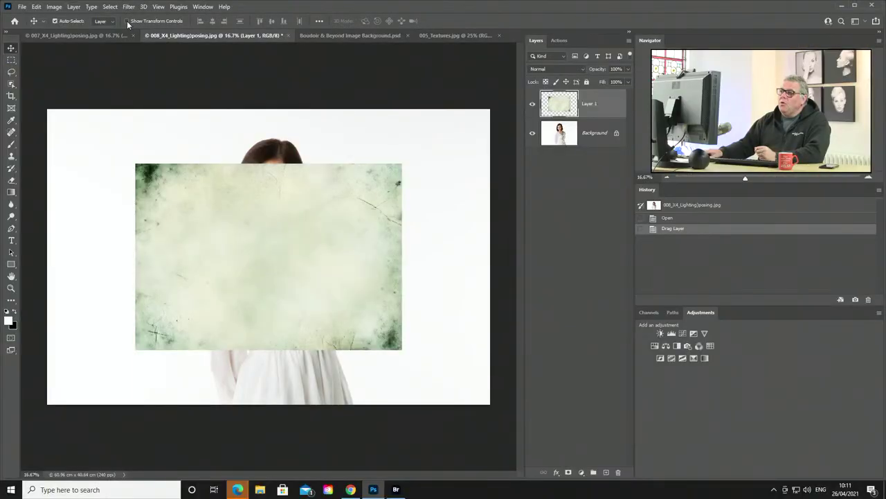
pyautogui.click(127, 21)
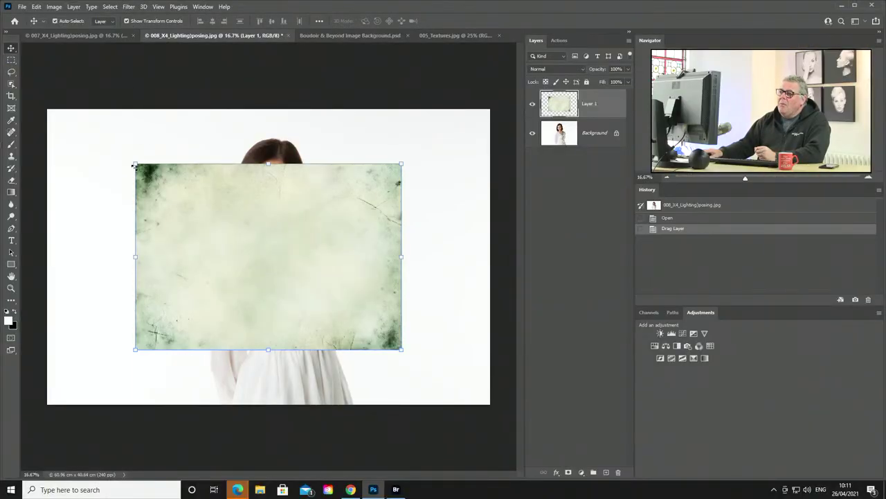
pyautogui.moveTo(133, 165); pyautogui.dragTo(50, 98)
pyautogui.moveTo(401, 350); pyautogui.dragTo(496, 415)
pyautogui.press('Return')
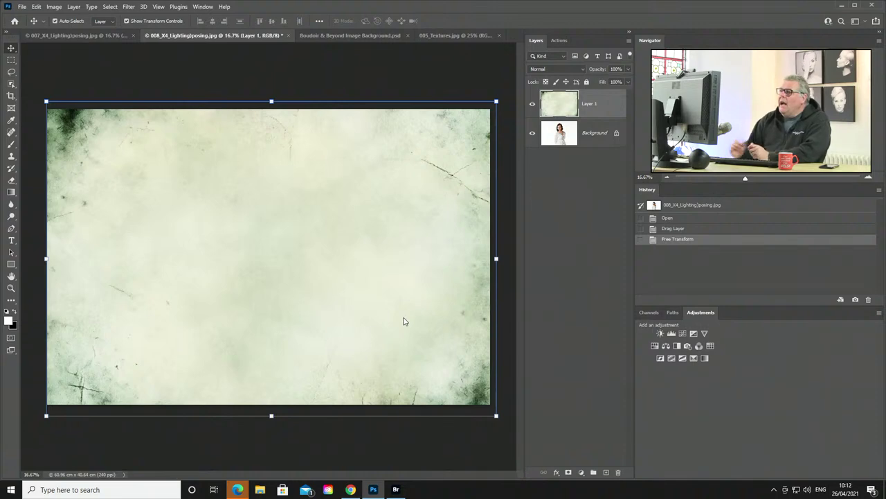
pyautogui.click(126, 21)
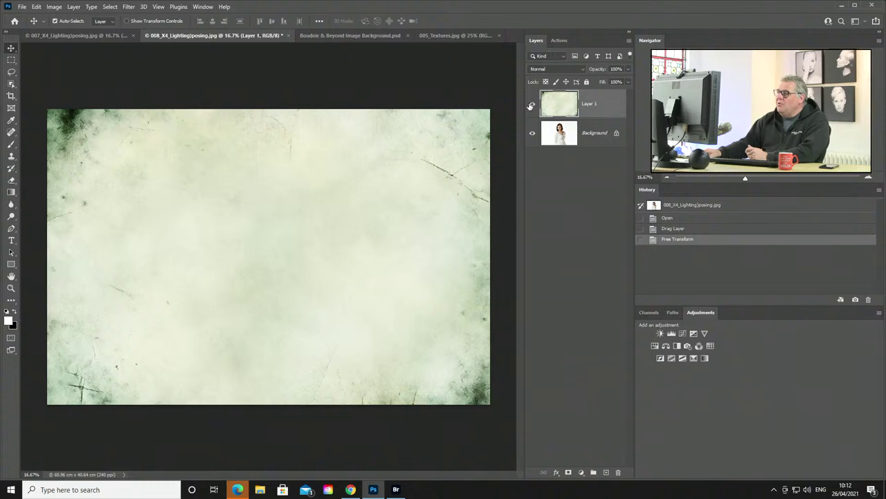
# Set the pale texture layer's blend mode to Darken and examine the result around the woman's face and hair.
pyautogui.click(576, 69)
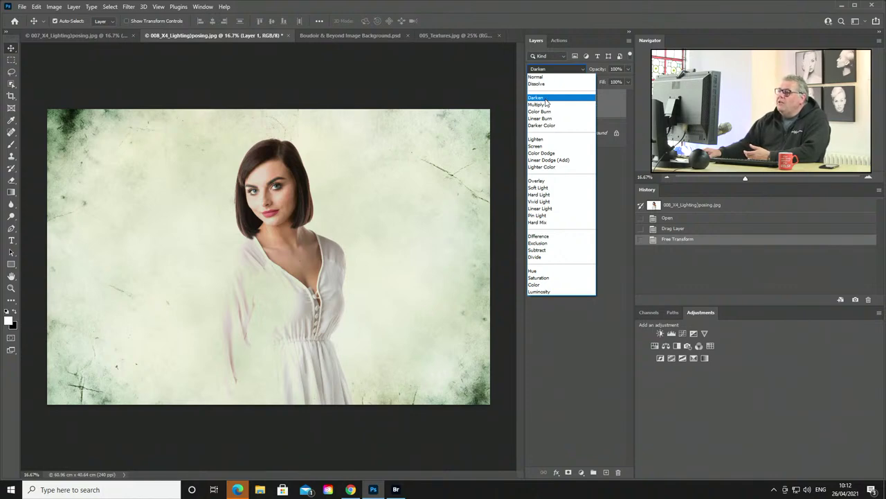
pyautogui.click(546, 101)
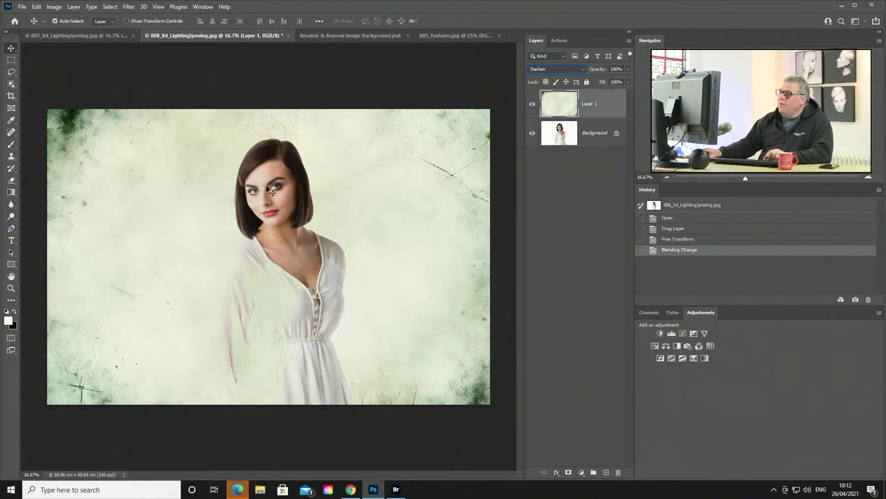
pyautogui.click(10, 291)
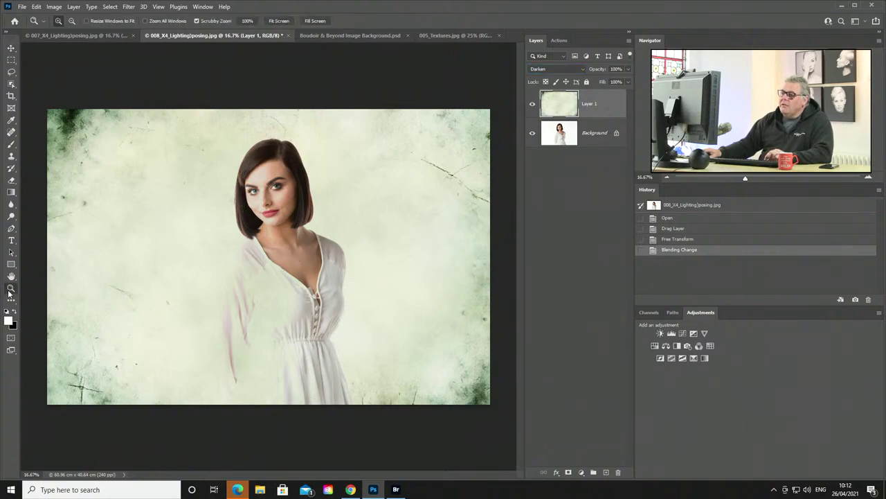
pyautogui.moveTo(296, 203); pyautogui.dragTo(329, 201)
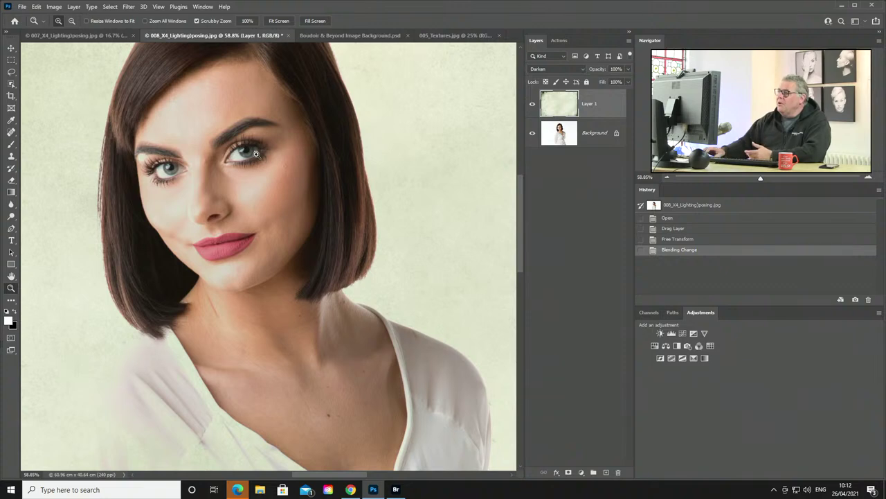
# Select the woman on the Background layer with Select Subject and add a texture layer mask that hides the texture over her.
pyautogui.click(557, 137)
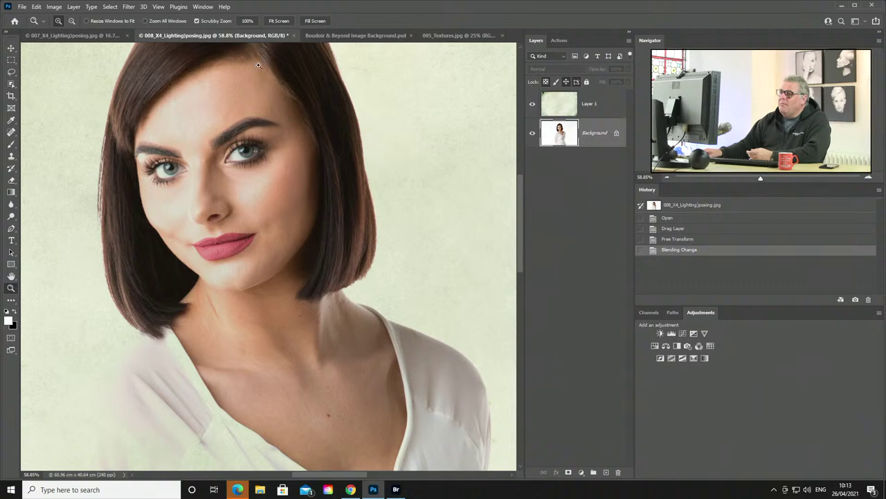
pyautogui.click(12, 84)
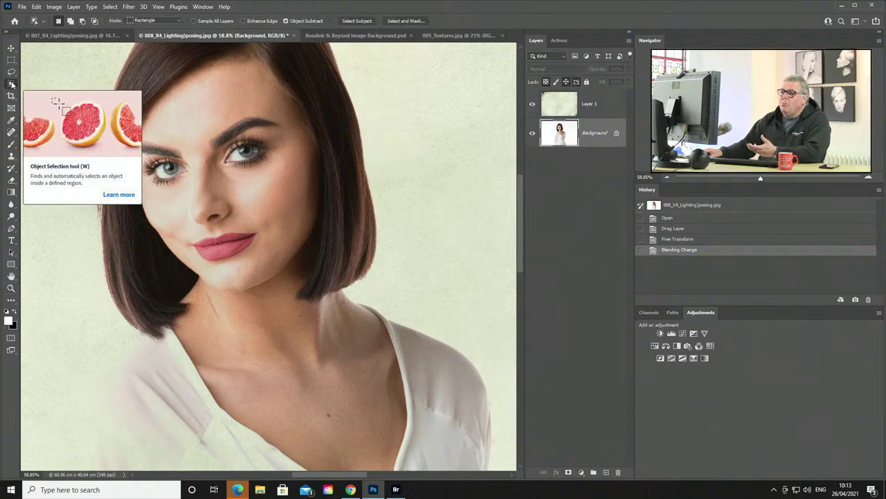
pyautogui.click(350, 23)
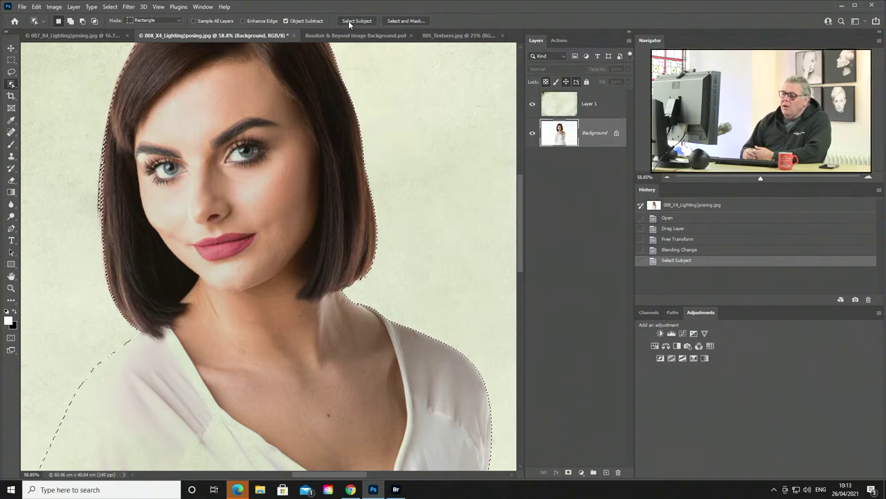
pyautogui.click(550, 109)
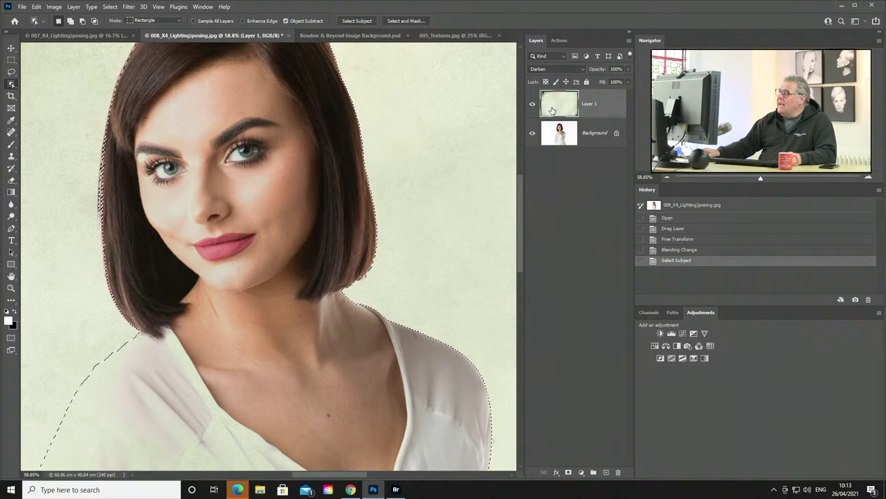
pyautogui.click(568, 472)
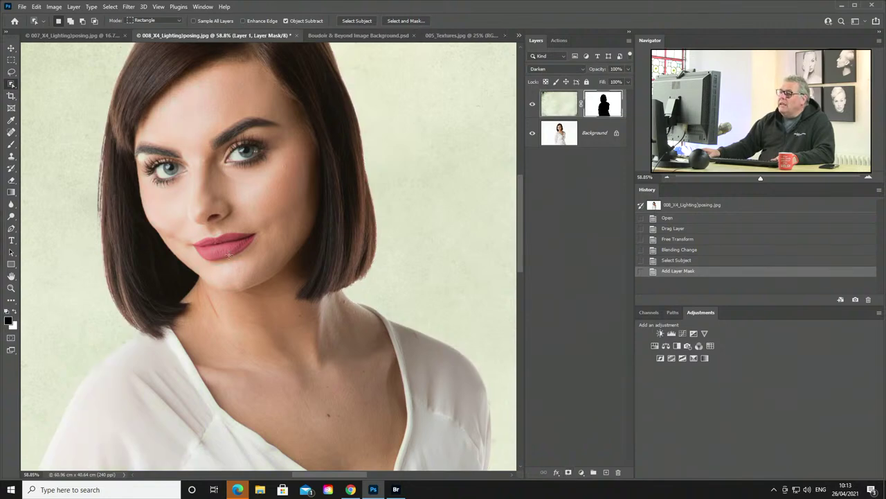
# Compare the portrait with the masked texture layer hidden and shown, examining the edges of the hair and dress.
pyautogui.scroll(-3, 227, 239)
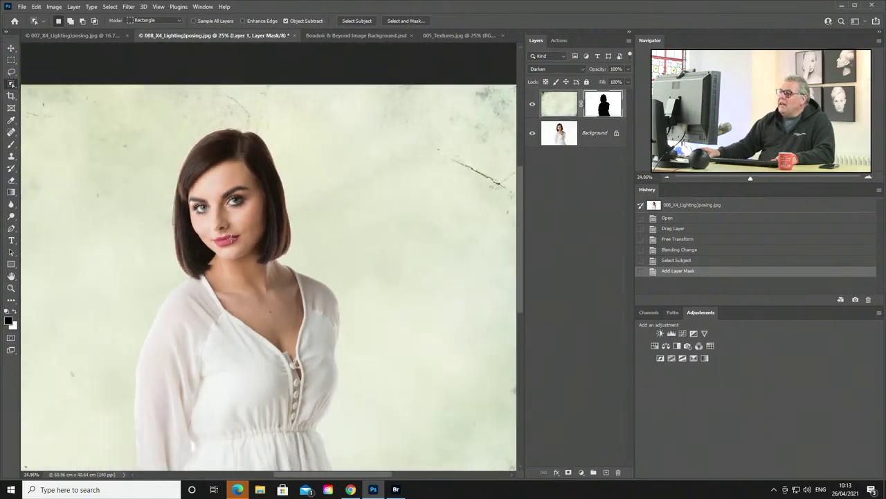
pyautogui.click(532, 108)
pyautogui.click(532, 108)
pyautogui.scroll(5, 168, 220)
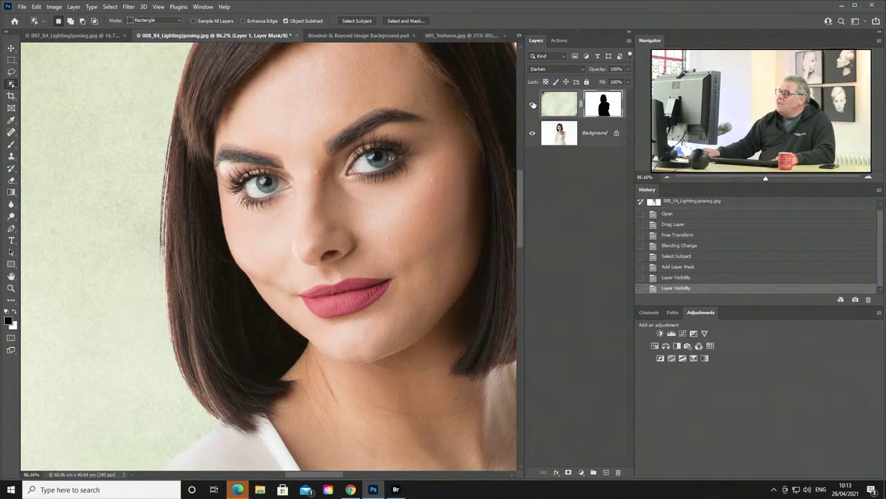
pyautogui.click(533, 104)
pyautogui.click(533, 105)
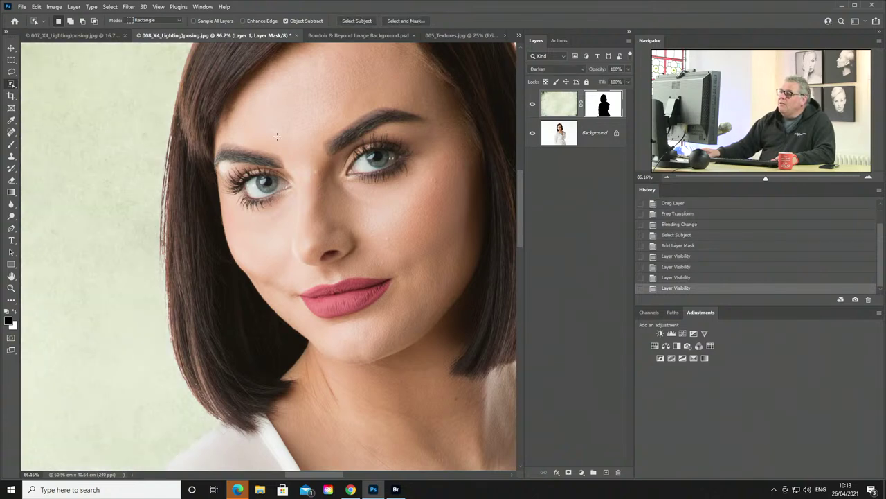
pyautogui.click(532, 108)
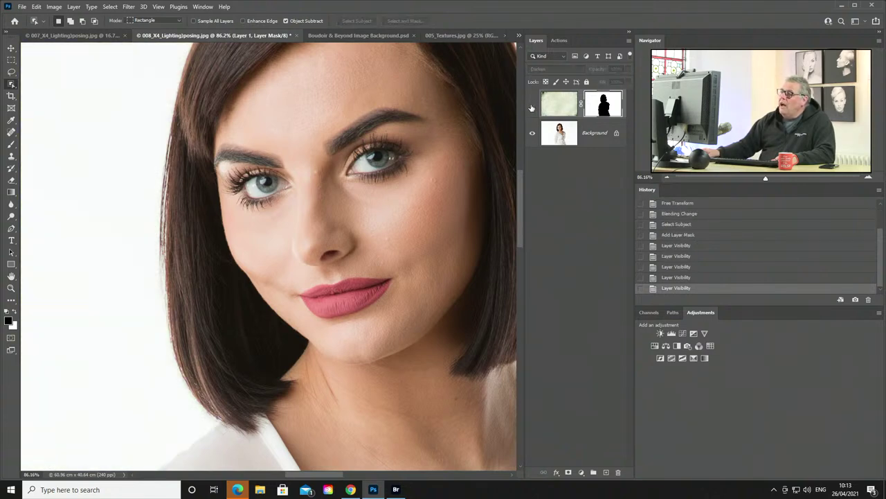
pyautogui.click(532, 106)
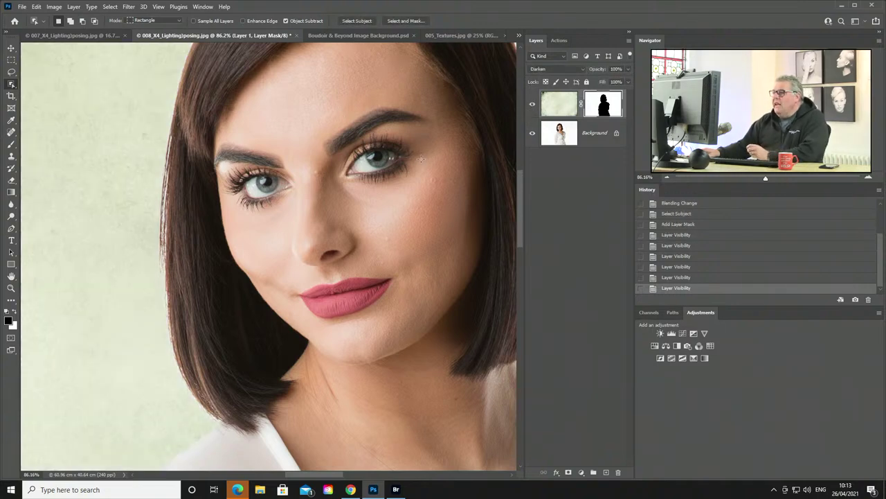
pyautogui.scroll(-1, 420, 160)
pyautogui.scroll(-1, 420, 159)
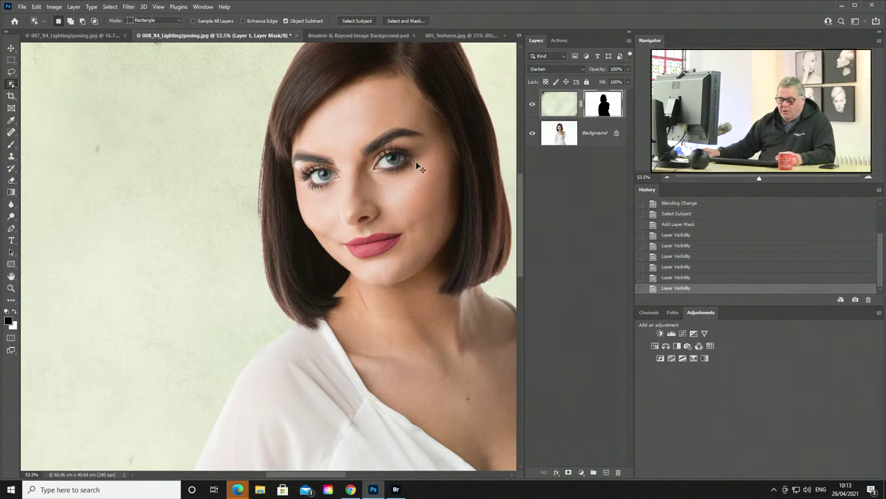
# Undo the layer visibility changes and delete the texture layer's mask without applying it.
pyautogui.hotkey('ctrl', 'z')
pyautogui.hotkey('ctrl', 'z')
pyautogui.hotkey('ctrl', 'z')
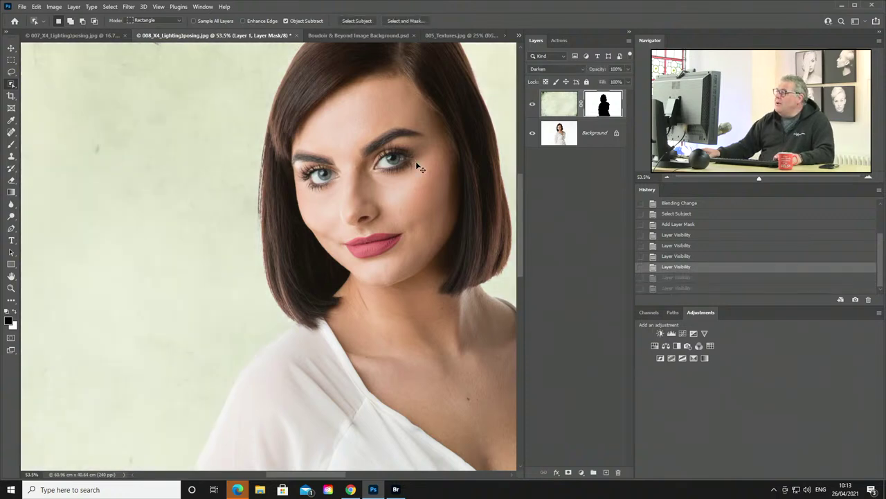
pyautogui.hotkey('ctrl', 'z')
pyautogui.hotkey('ctrl', 'z')
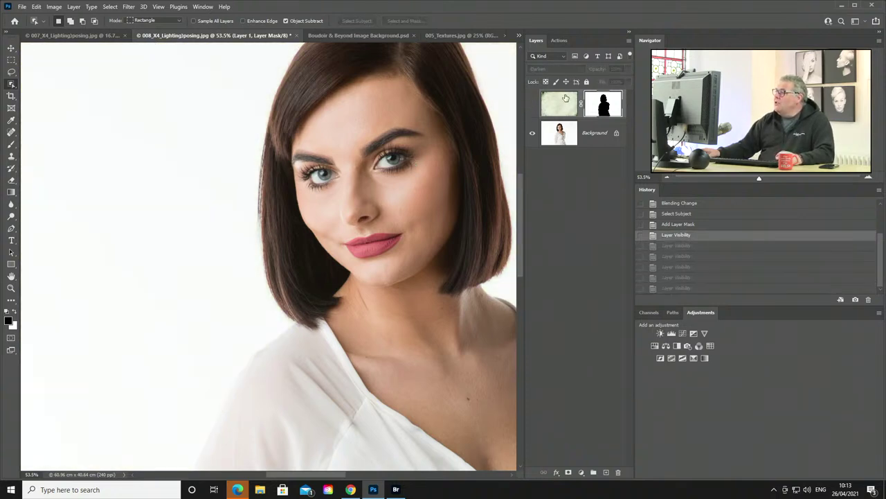
pyautogui.hotkey('ctrl', 'z')
pyautogui.moveTo(611, 104); pyautogui.dragTo(620, 474)
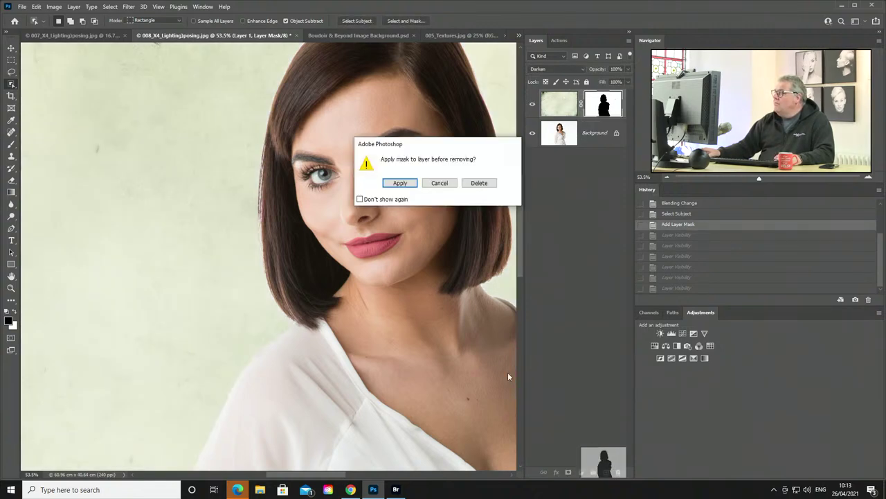
pyautogui.click(477, 183)
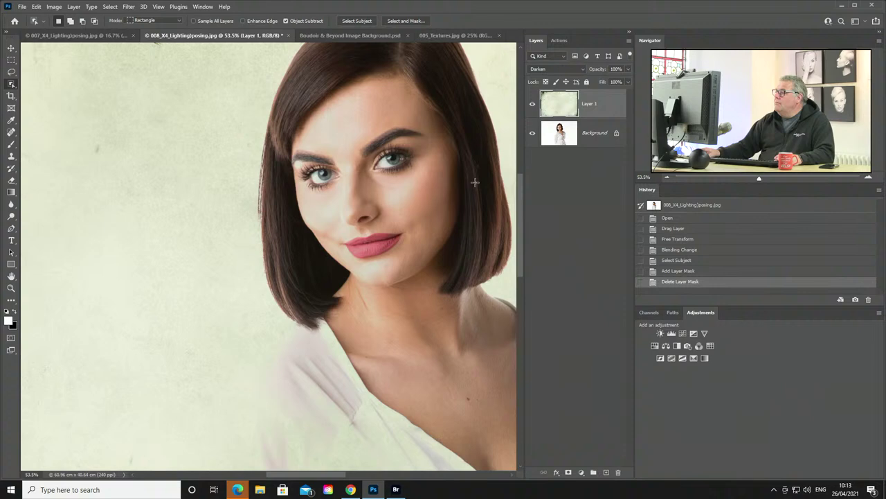
# Select the woman on the Background layer with Select Subject, add a mask to the texture layer, and invert it to uncover her.
pyautogui.click(548, 138)
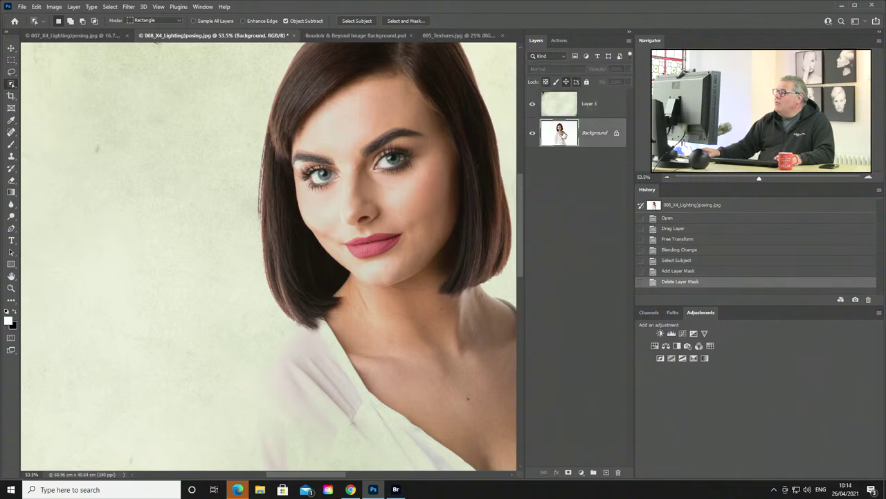
pyautogui.click(363, 20)
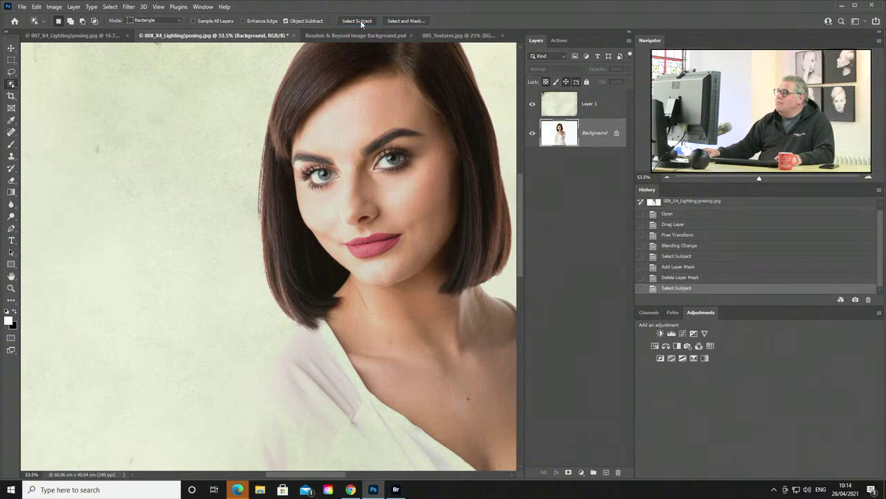
pyautogui.click(567, 111)
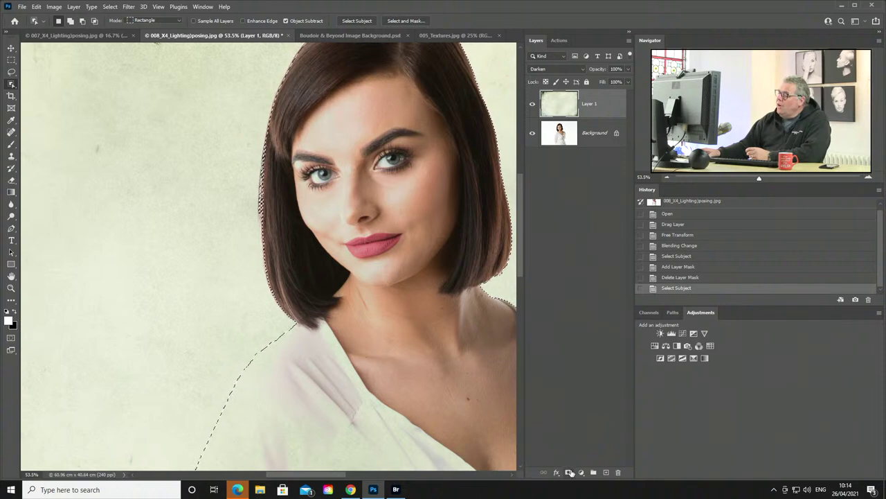
pyautogui.click(569, 472)
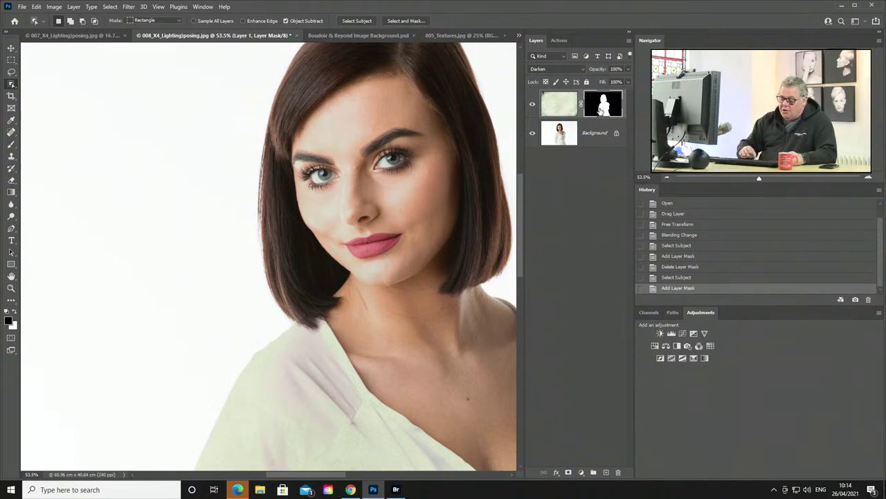
pyautogui.hotkey('ctrl', 'i')
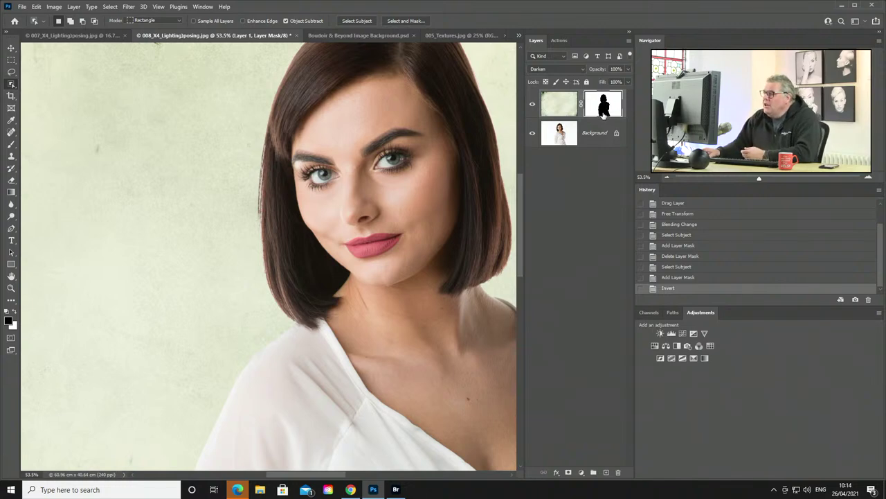
# Add a Levels adjustment layer above the texture layer and darken the midtones to about 0.37.
pyautogui.scroll(6, 439, 209)
pyautogui.scroll(-6, 439, 210)
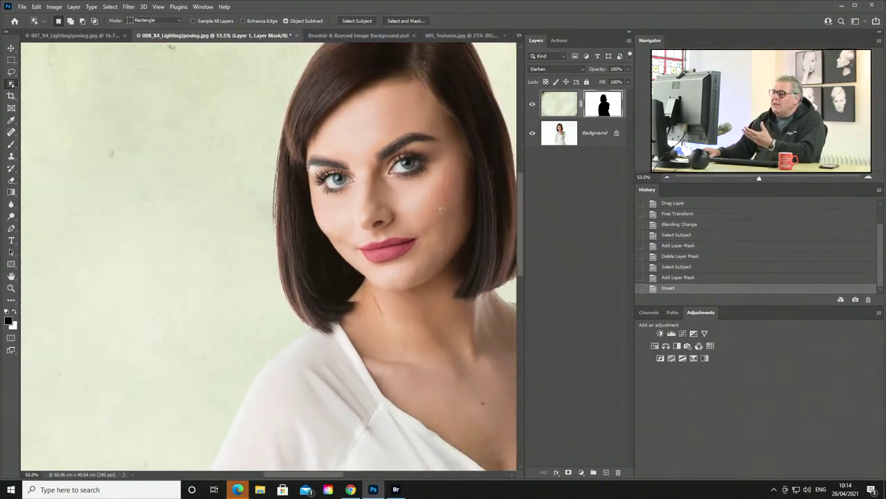
pyautogui.scroll(-6, 439, 208)
pyautogui.scroll(-1, 438, 204)
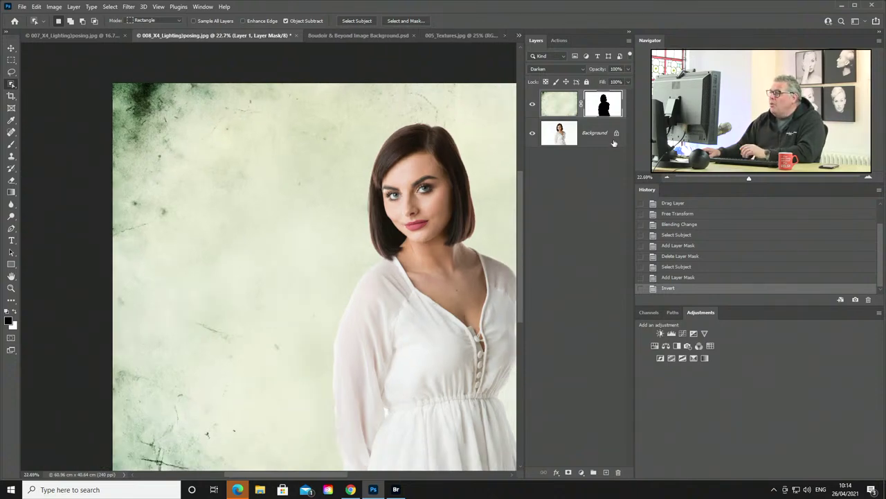
pyautogui.click(562, 108)
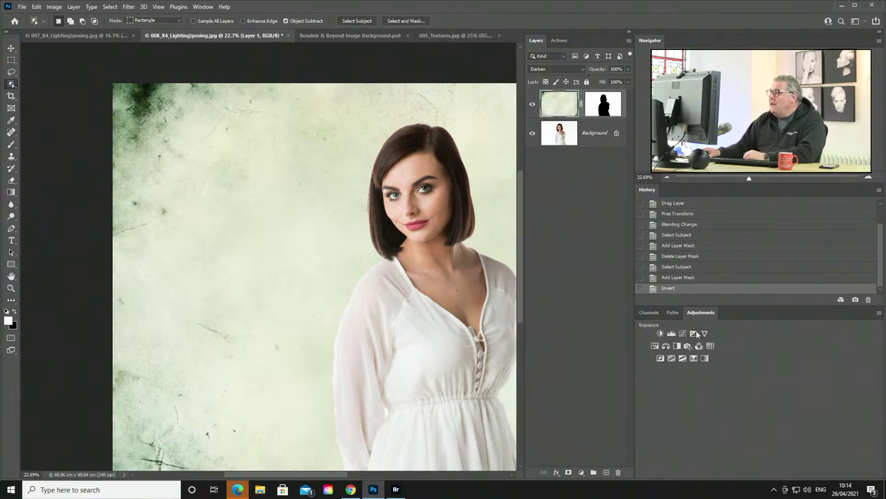
pyautogui.click(582, 472)
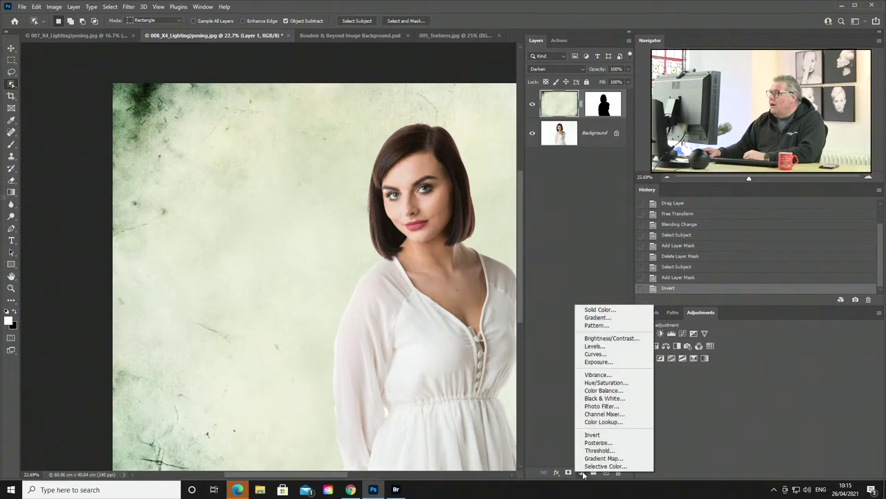
pyautogui.click(594, 346)
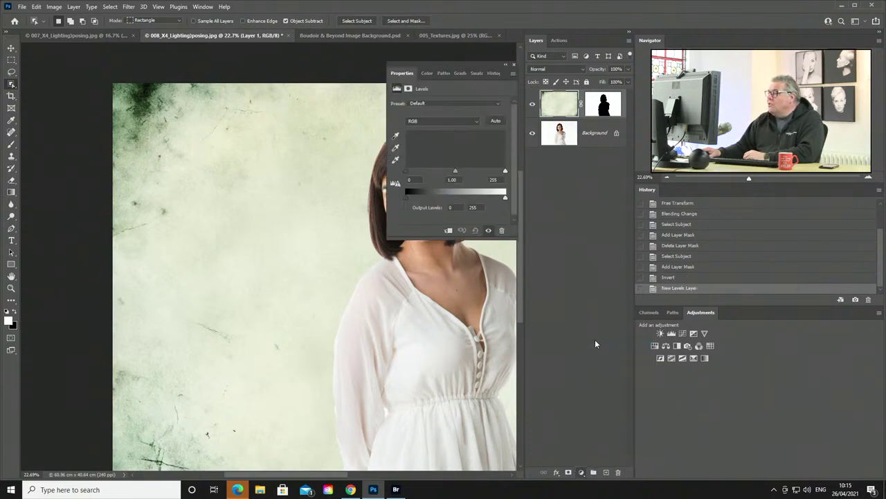
pyautogui.moveTo(457, 171); pyautogui.dragTo(491, 173)
pyautogui.moveTo(480, 63); pyautogui.dragTo(217, 68)
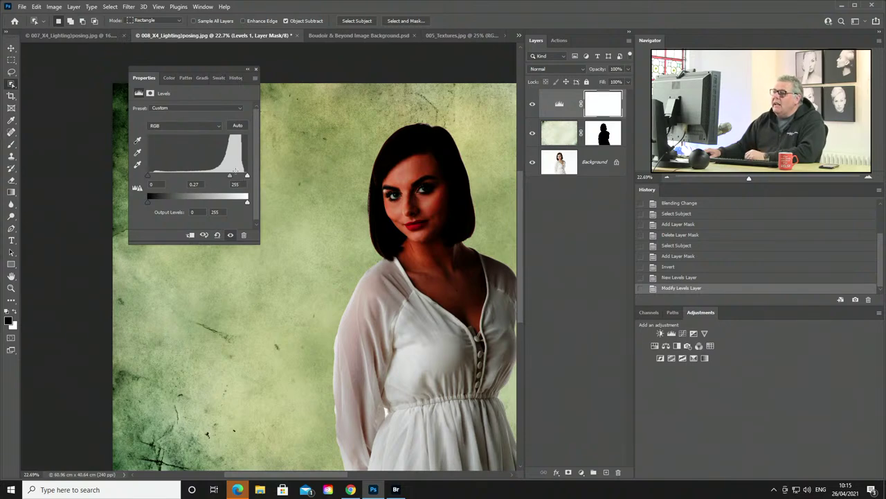
pyautogui.moveTo(232, 177); pyautogui.dragTo(225, 179)
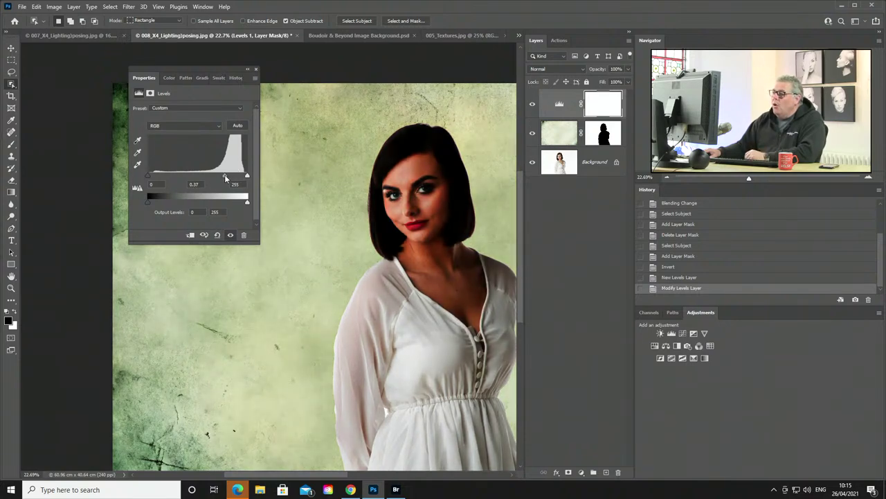
pyautogui.click(255, 69)
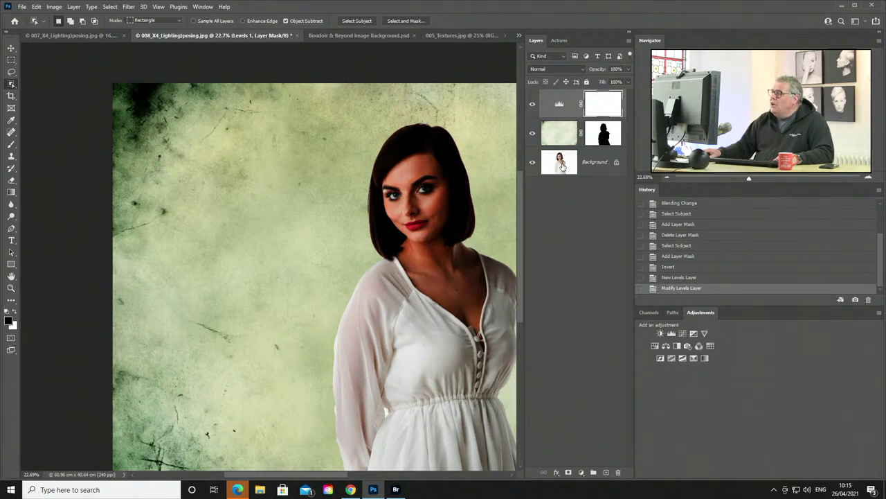
# Clip the Levels adjustment to the texture layer and compare the background with the adjustment hidden and shown.
pyautogui.keyDown('alt'); pyautogui.click(608, 115); pyautogui.keyUp('alt')
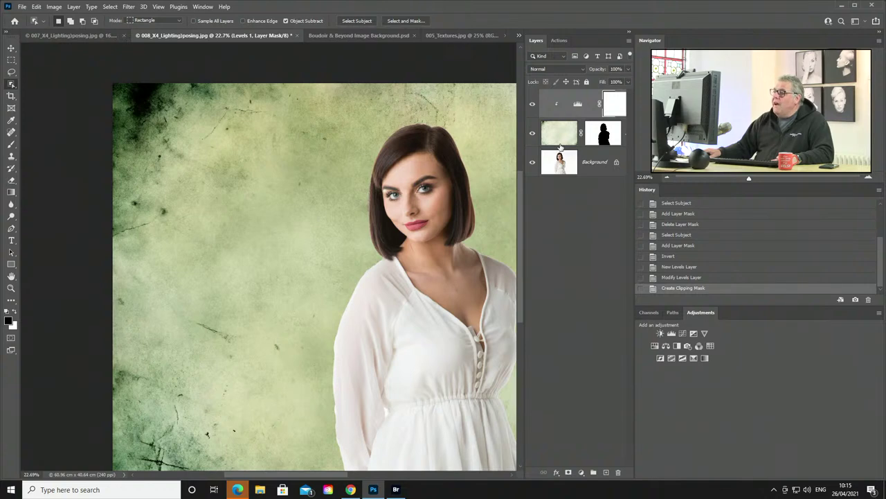
pyautogui.click(532, 104)
pyautogui.click(533, 104)
pyautogui.click(532, 104)
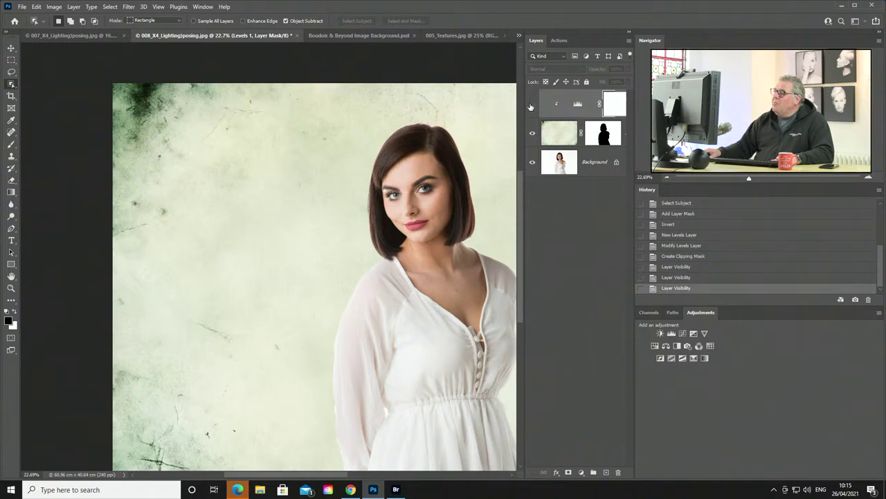
pyautogui.click(531, 105)
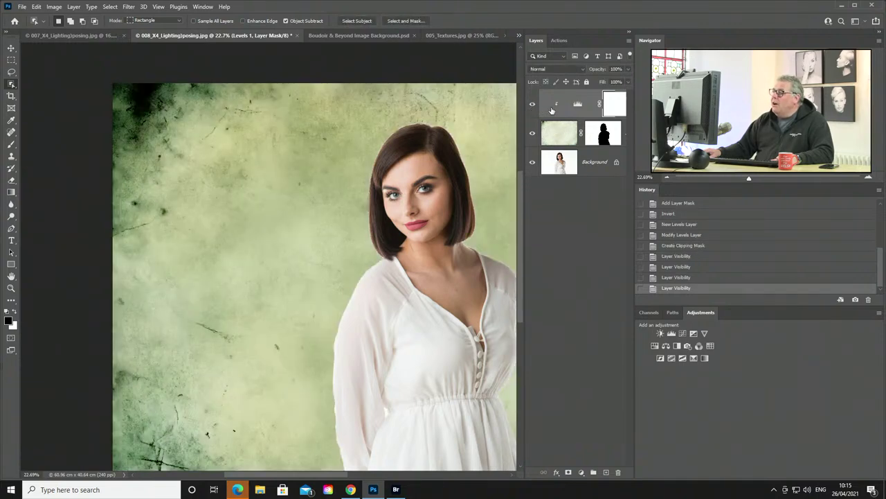
# Reduce the opacity of the Levels adjustment layer to 56%.
pyautogui.click(551, 111)
pyautogui.moveTo(599, 70); pyautogui.dragTo(583, 74)
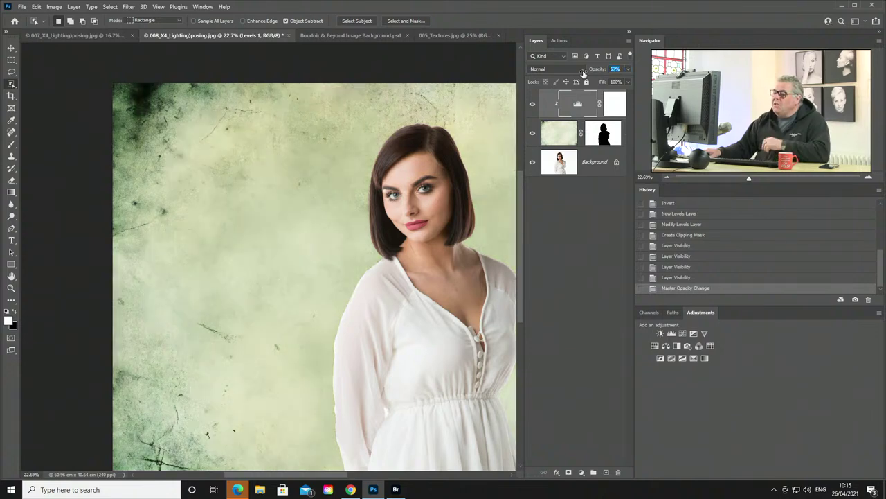
pyautogui.moveTo(583, 74); pyautogui.dragTo(582, 74)
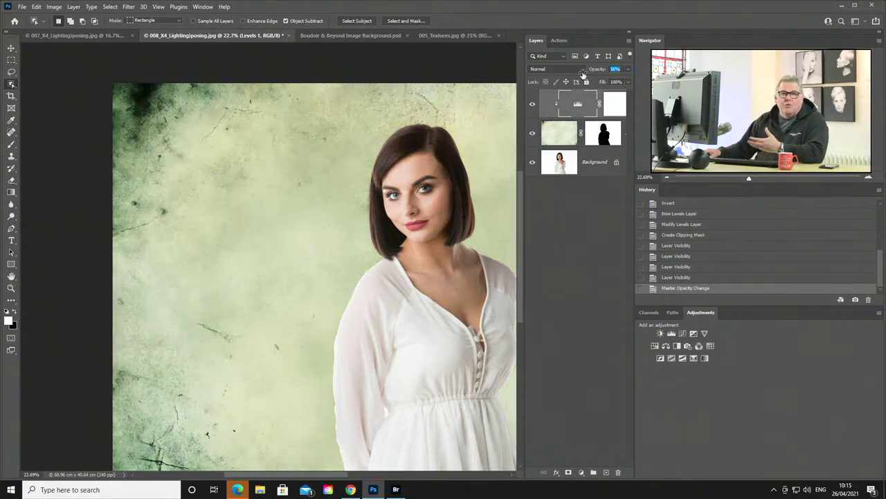
pyautogui.press('Return')
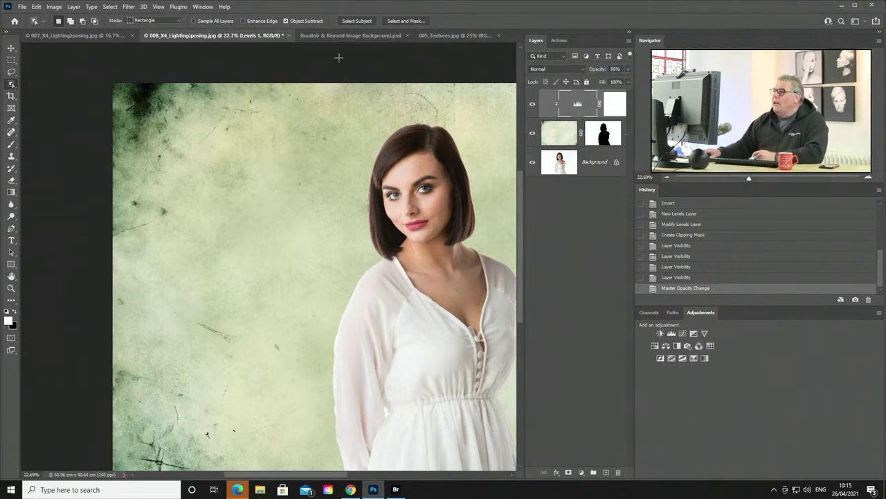
# Close the white-background portrait, the pale texture, the boudoir background file and the dark floral portrait without saving changes.
pyautogui.click(290, 34)
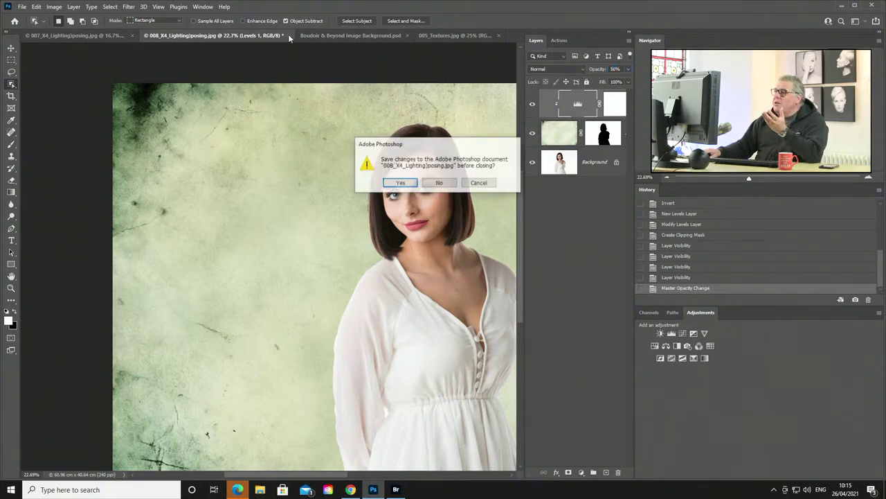
pyautogui.click(439, 184)
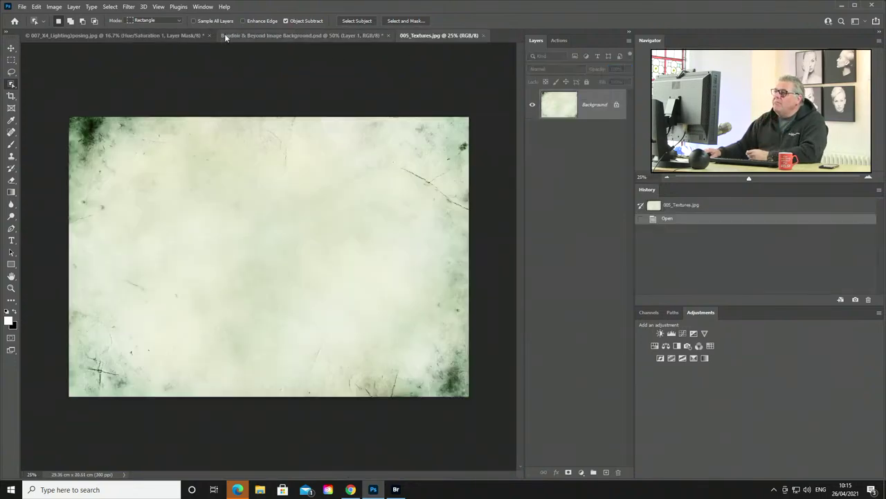
pyautogui.click(482, 35)
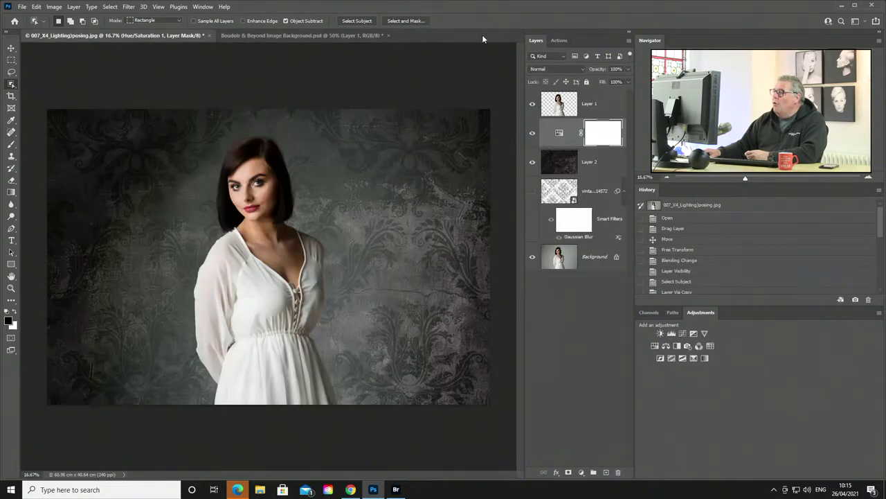
pyautogui.click(388, 34)
pyautogui.click(439, 182)
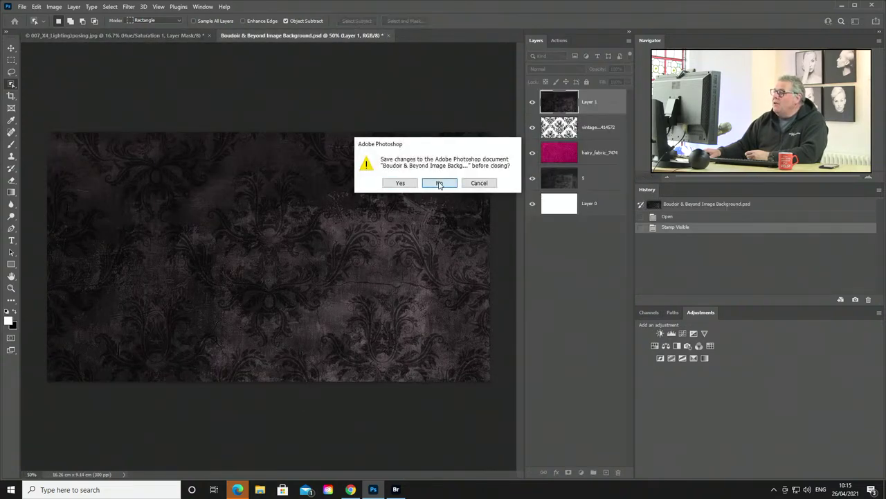
pyautogui.click(209, 35)
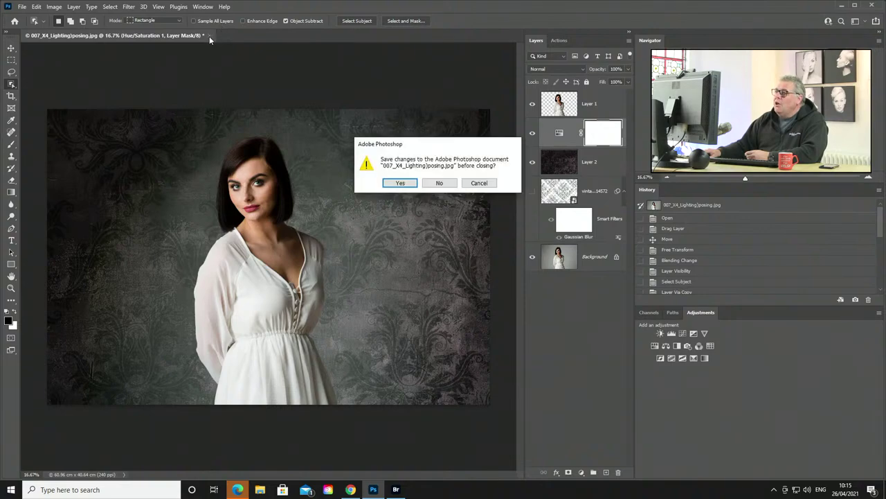
pyautogui.click(441, 184)
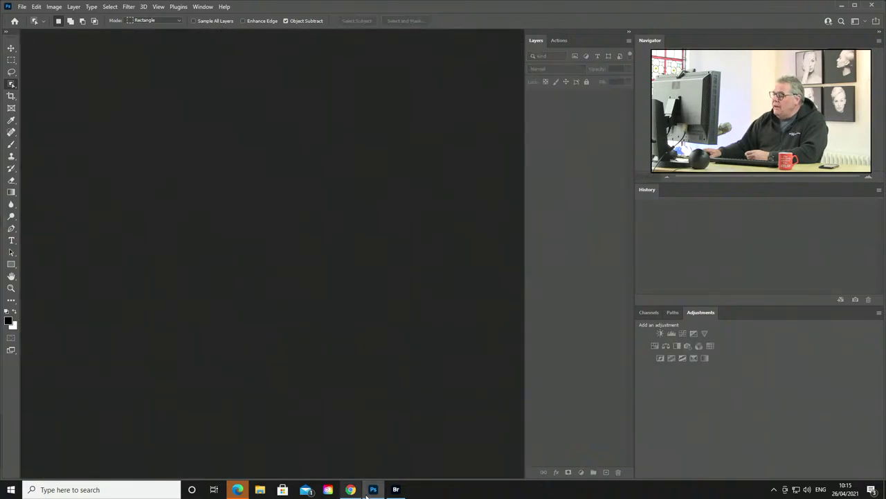
# Switch to Bridge and open 213_Fantasy_boudoir.jpg from the 02 03 Fantasy Boudoir JFR folder in MC IMAGES.
pyautogui.click(397, 489)
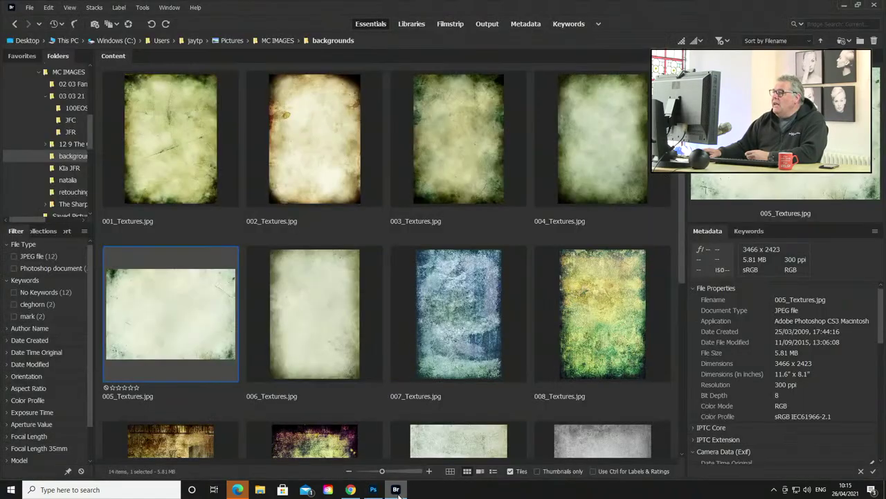
pyautogui.click(278, 42)
pyautogui.click(194, 147)
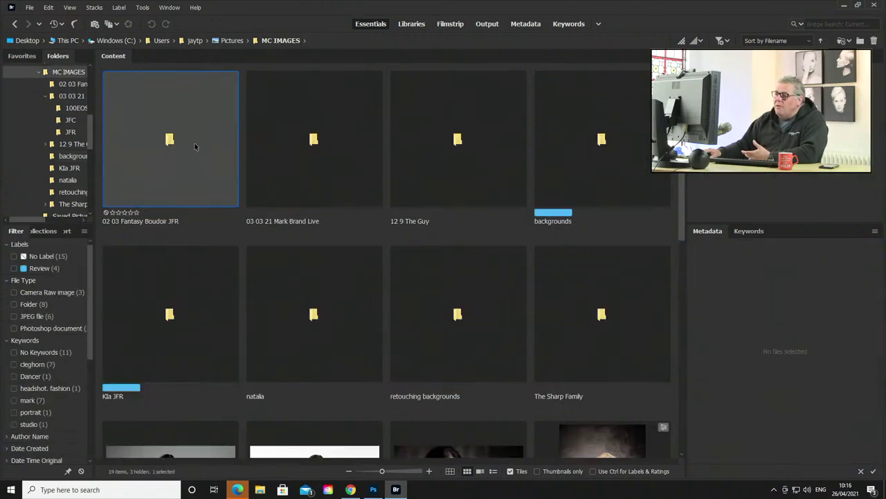
pyautogui.doubleClick(194, 146)
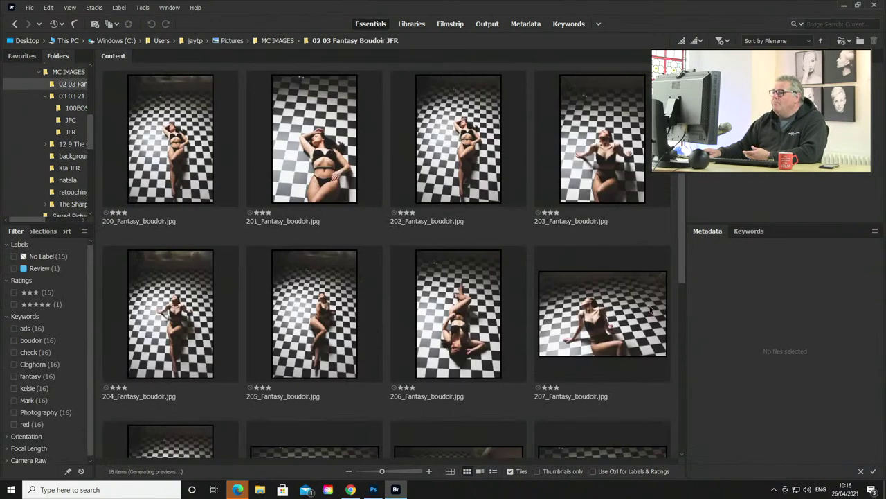
pyautogui.scroll(-4, 527, 327)
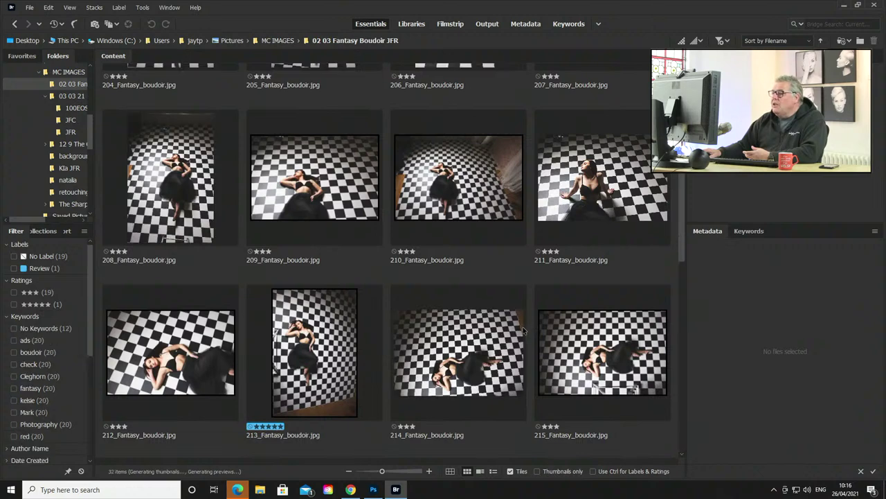
pyautogui.click(350, 341)
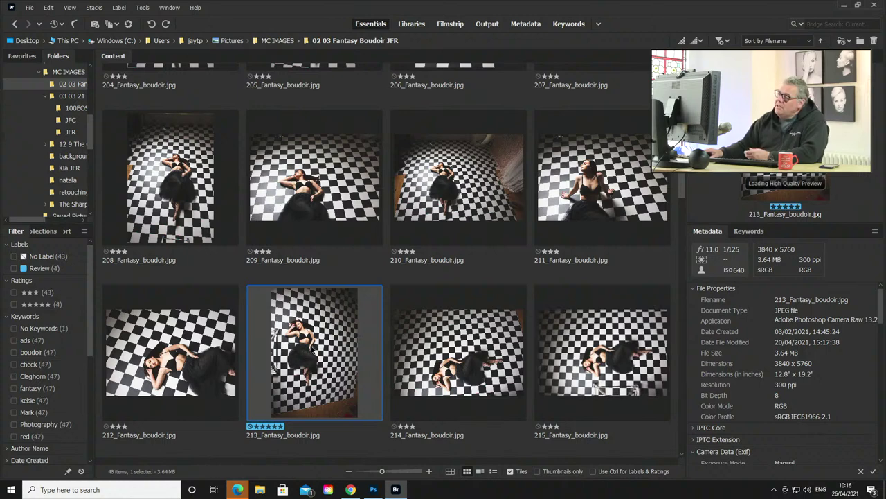
pyautogui.doubleClick(307, 356)
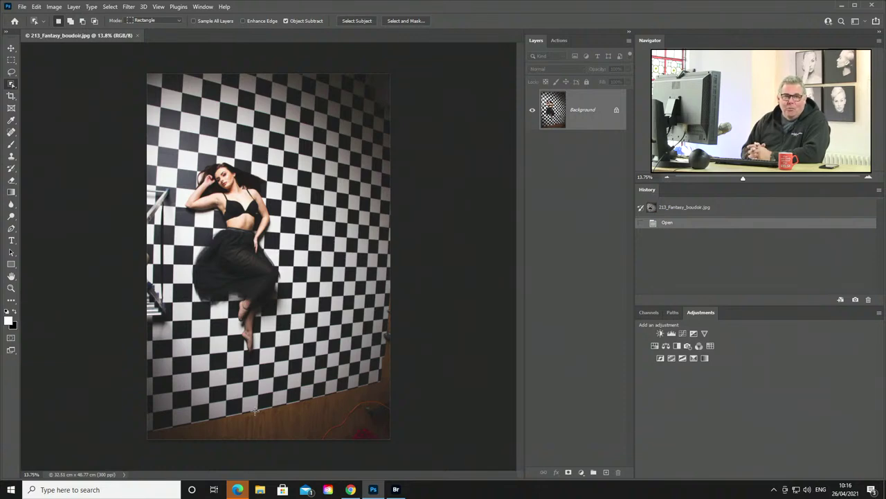
# Crop the checkerboard boudoir photo to about 24.6 × 36.6 cm, cutting off the staircase and most of the wooden floor.
pyautogui.press('c')
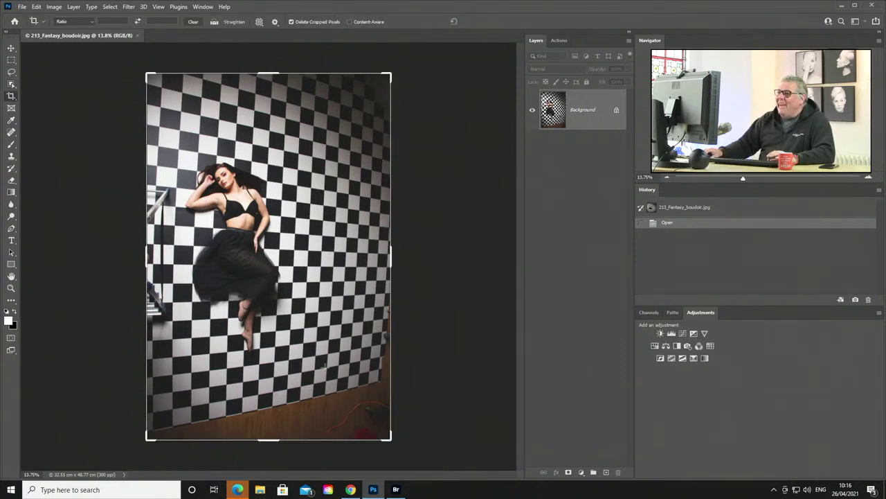
pyautogui.moveTo(147, 255); pyautogui.dragTo(163, 246)
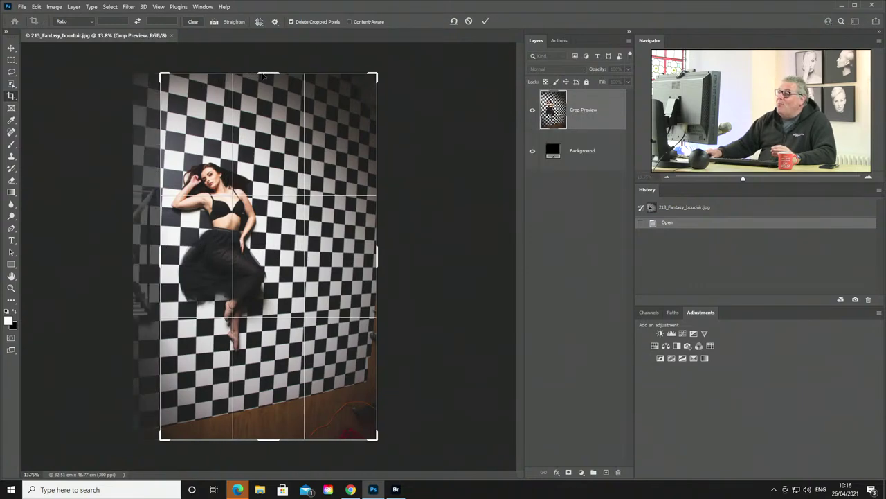
pyautogui.moveTo(268, 75); pyautogui.dragTo(267, 93)
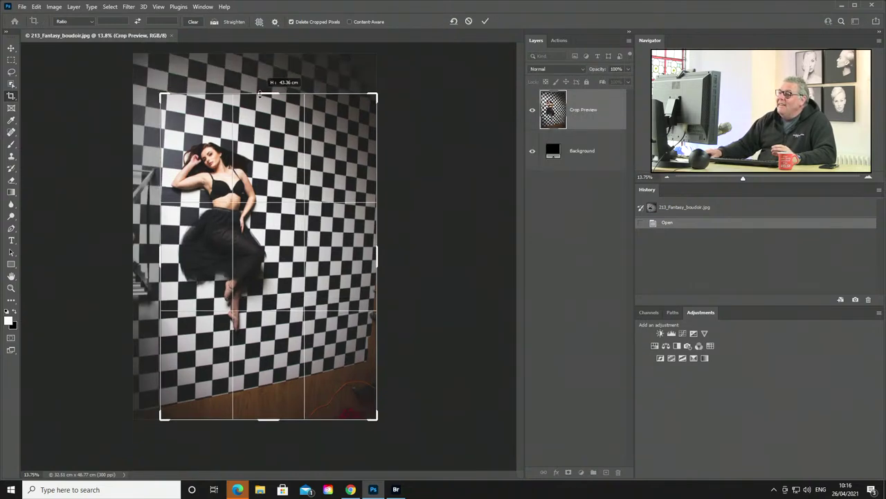
pyautogui.moveTo(273, 419); pyautogui.dragTo(276, 392)
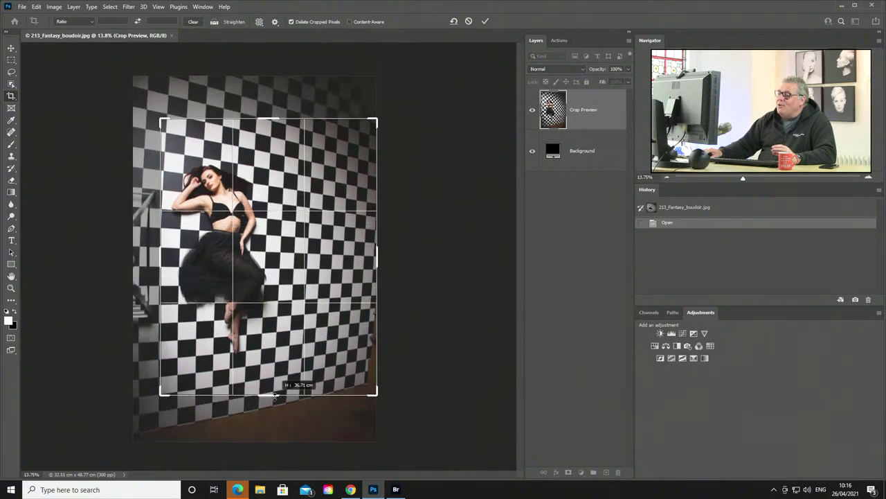
pyautogui.moveTo(378, 254); pyautogui.dragTo(363, 248)
pyautogui.press('Return')
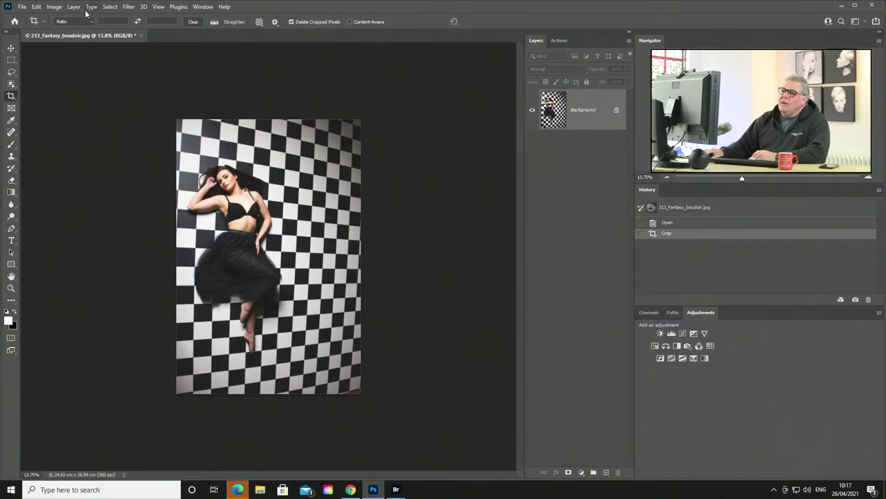
# Revert the boudoir photo to its last saved version.
pyautogui.click(23, 7)
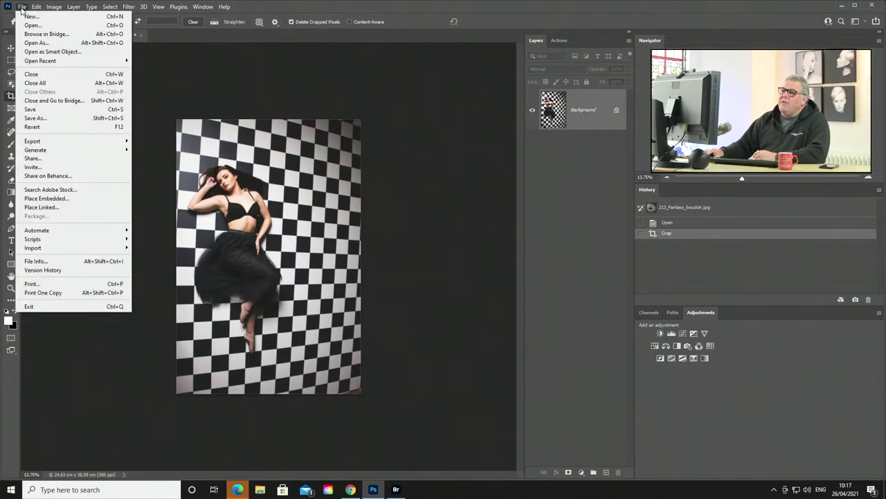
pyautogui.click(65, 126)
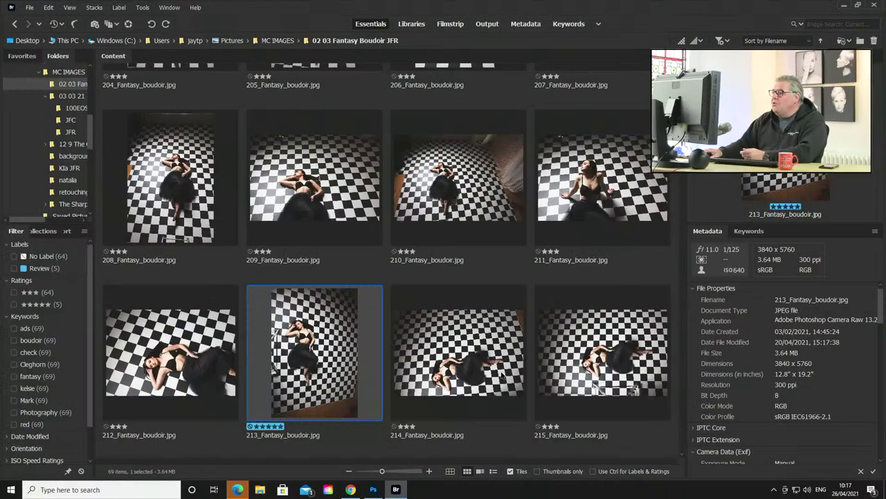
# Switch to Bridge and open 249_Fantasy_boudoir.jpg and 268_Fantasy_boudoir.jpg together in Photoshop.
pyautogui.scroll(-5, 487, 355)
pyautogui.scroll(-5, 482, 358)
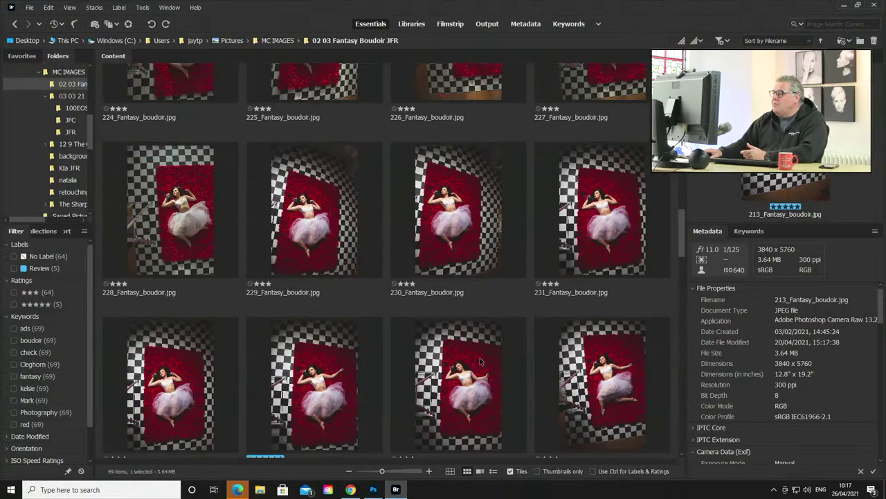
pyautogui.scroll(-3, 479, 362)
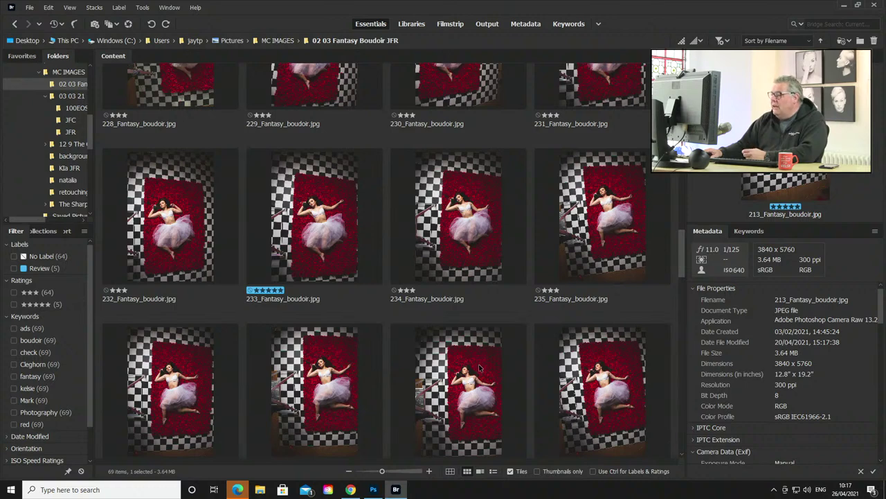
pyautogui.click(576, 378)
pyautogui.scroll(-3, 576, 379)
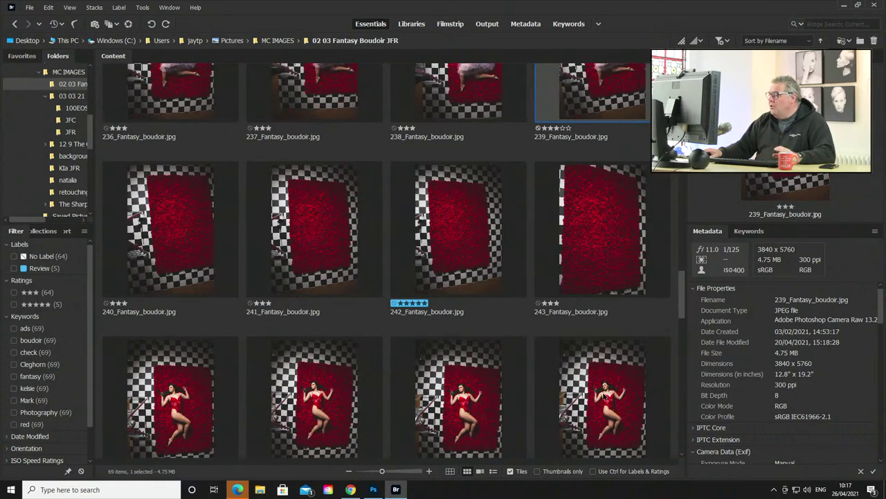
pyautogui.scroll(-3, 604, 396)
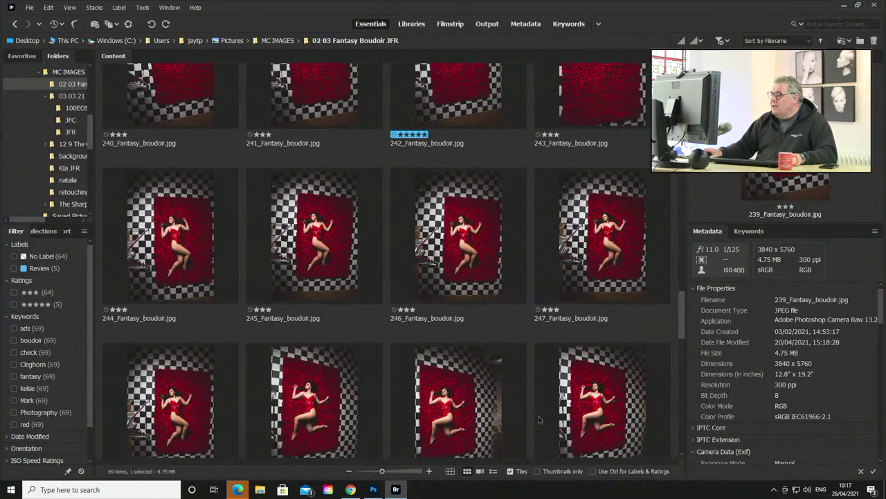
pyautogui.click(326, 409)
pyautogui.scroll(-5, 419, 393)
pyautogui.scroll(-3, 419, 393)
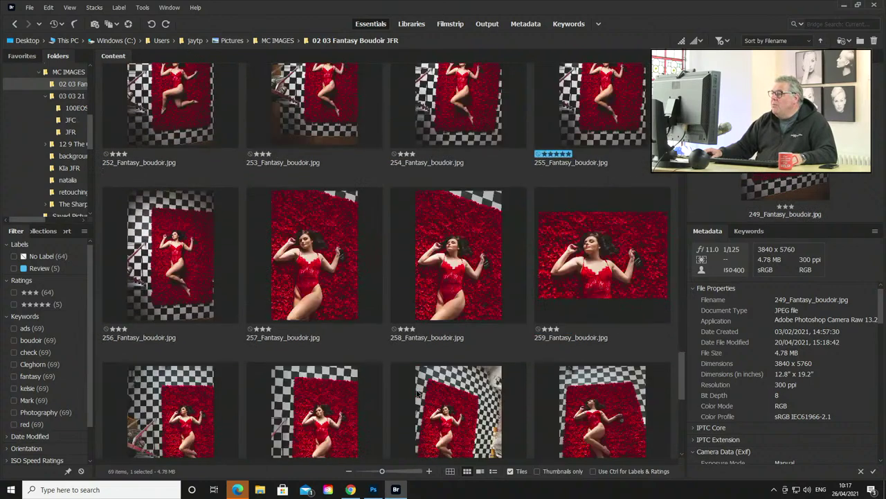
pyautogui.scroll(-5, 443, 394)
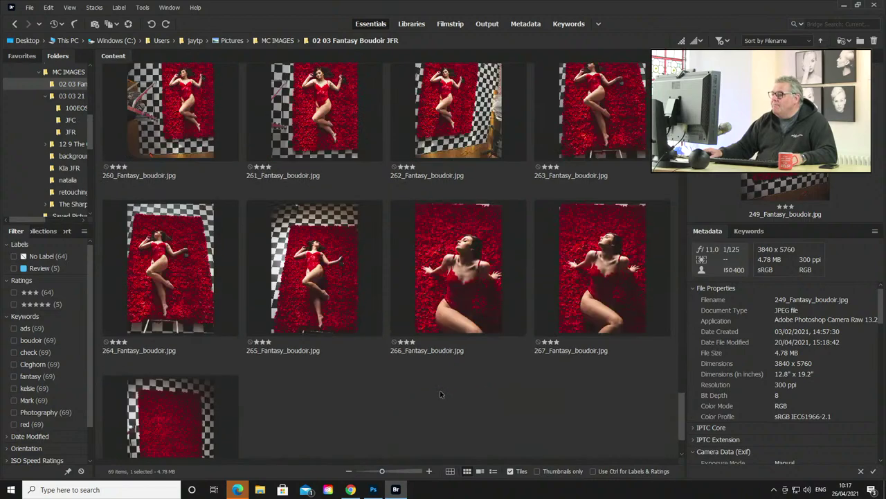
pyautogui.keyDown('ctrl'); pyautogui.click(152, 409); pyautogui.keyUp('ctrl')
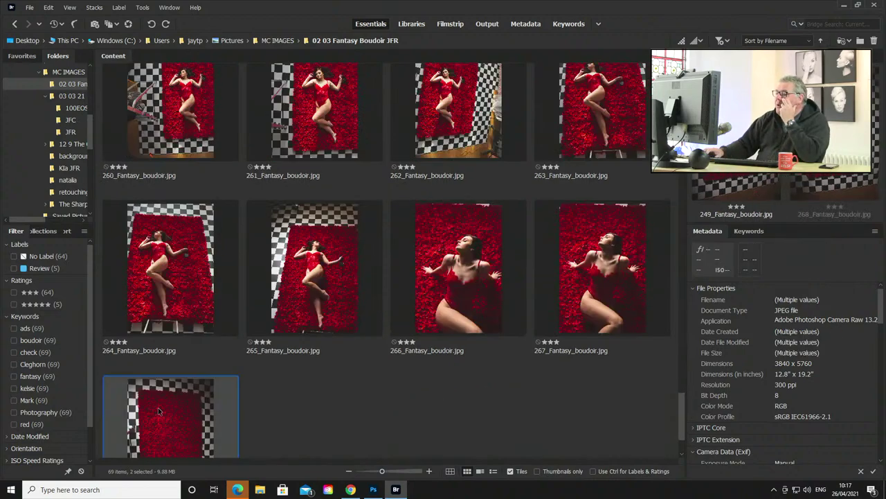
pyautogui.press('Return')
pyautogui.moveTo(374, 490)
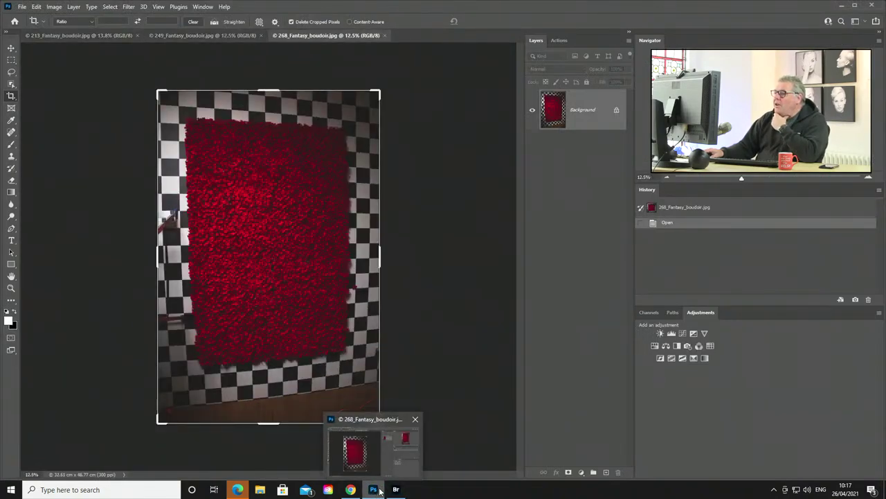
# Examine the empty red petal backdrop in 268_Fantasy_boudoir.jpg and compare it with the model photo 249_Fantasy_boudoir.jpg.
pyautogui.click(11, 49)
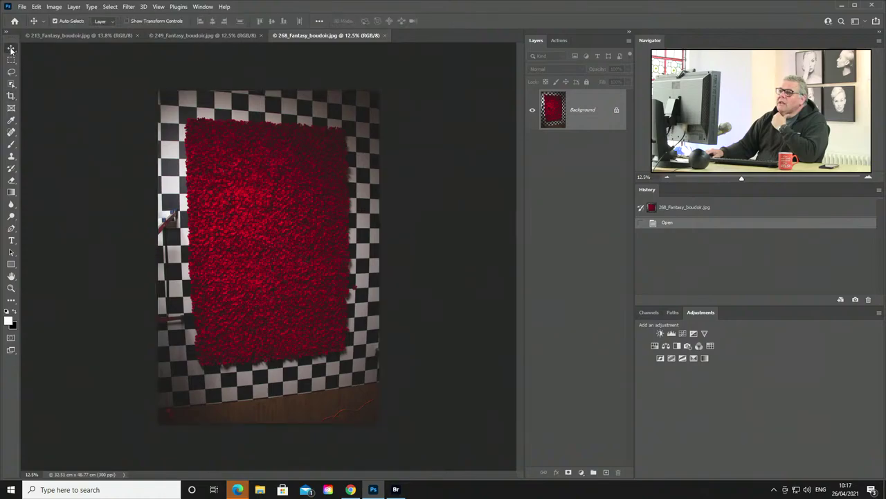
pyautogui.scroll(5, 262, 220)
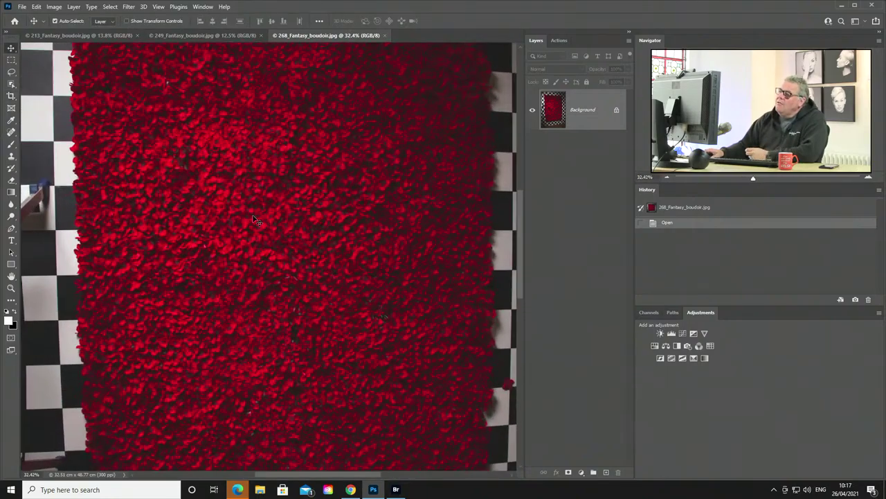
pyautogui.scroll(-4, 266, 223)
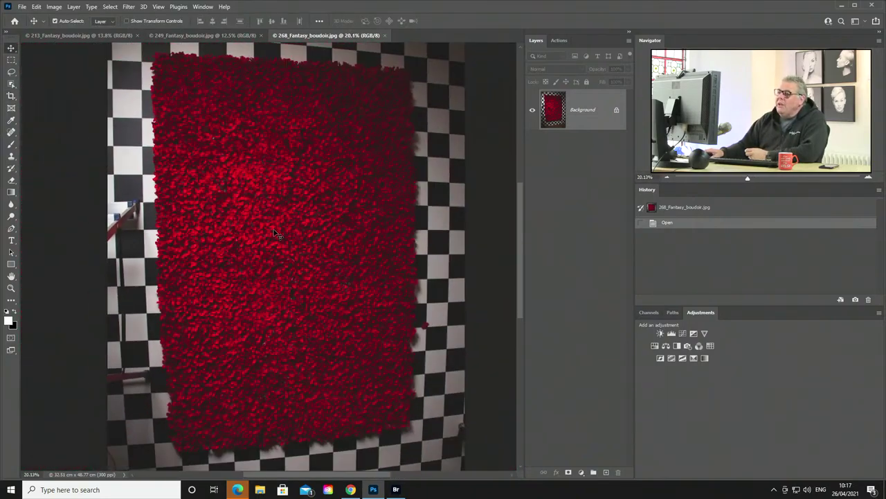
pyautogui.click(231, 36)
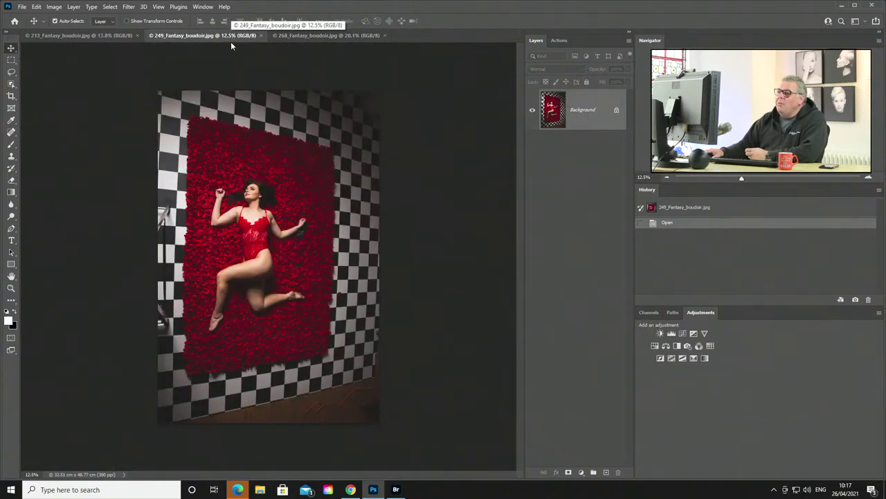
pyautogui.click(317, 35)
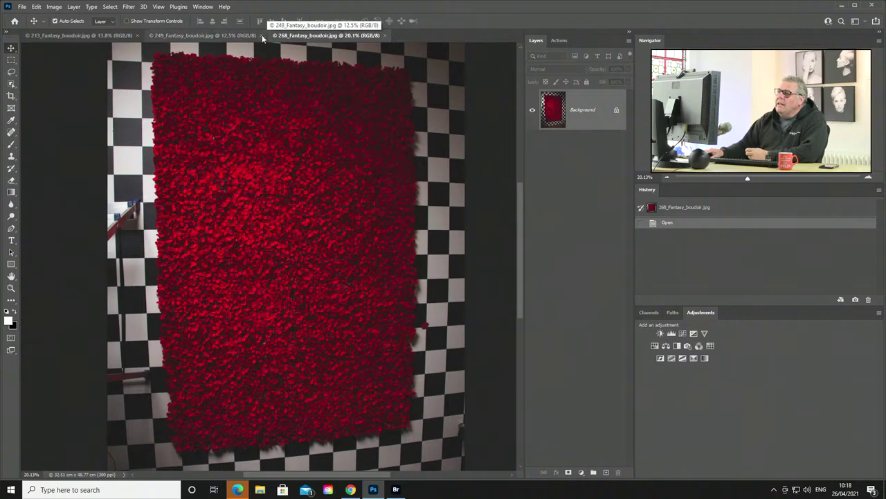
# In 249_Fantasy_boudoir.jpg, select a full-width strip above the model's head, fill it with Content-Aware at 100% opacity, and deselect.
pyautogui.click(225, 36)
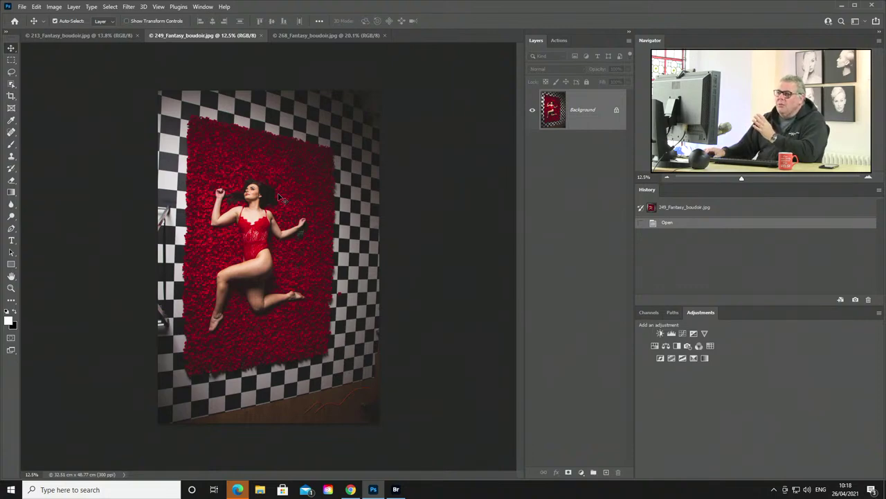
pyautogui.click(11, 60)
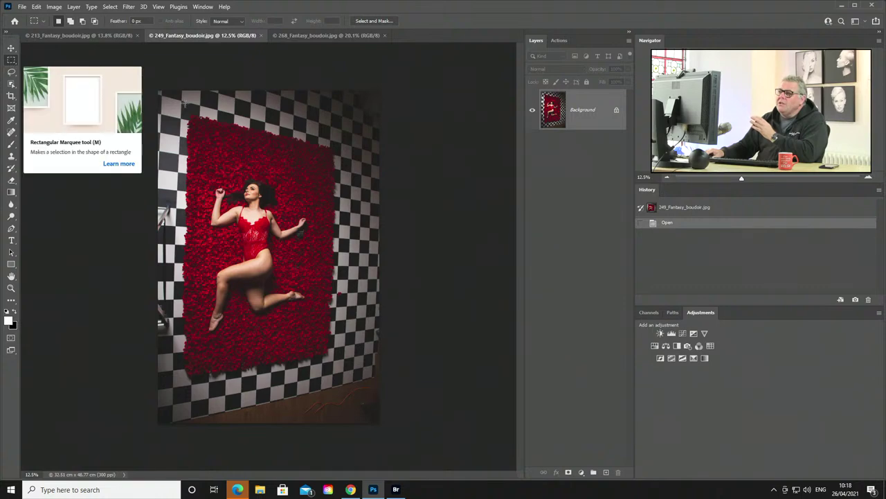
pyautogui.moveTo(158, 90); pyautogui.dragTo(380, 152)
pyautogui.hotkey('shift', 'BackSpace')
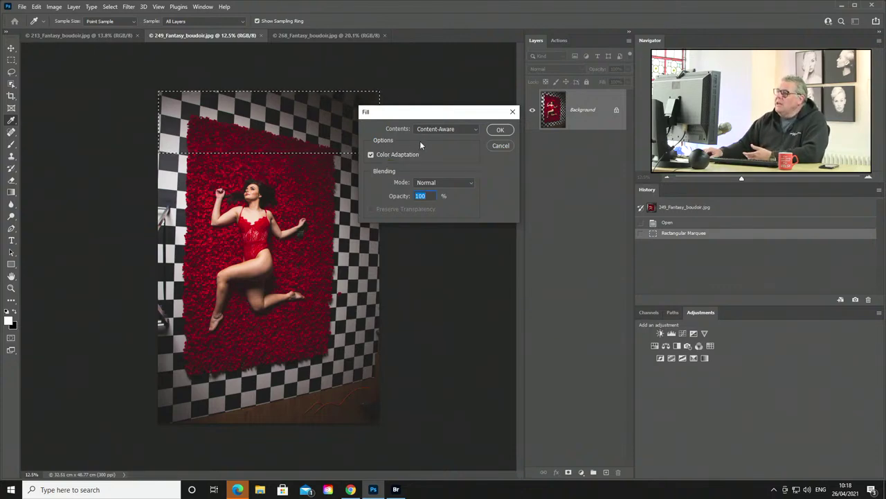
pyautogui.click(503, 131)
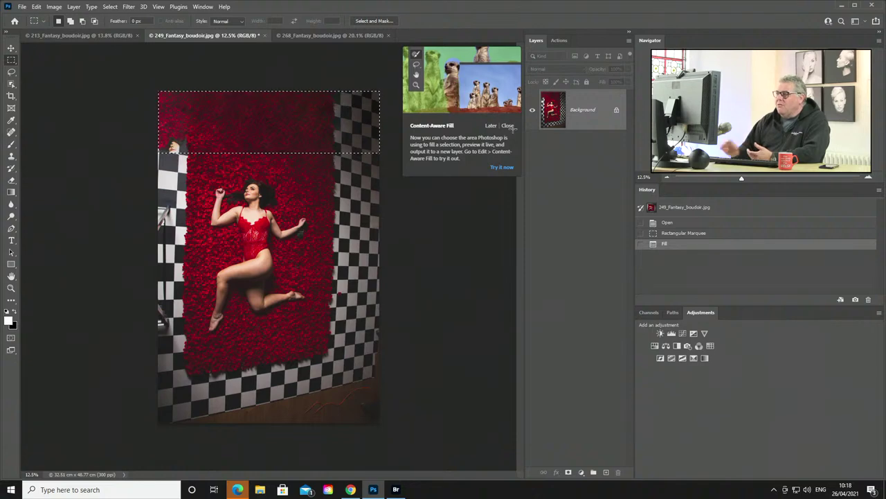
pyautogui.click(301, 174)
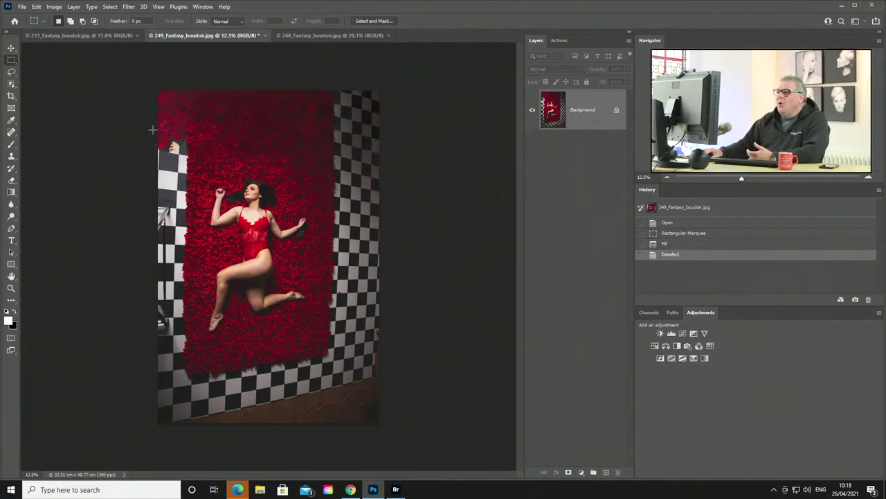
# Replace the checkerboard along the photo's left edge with petals using Content-Aware fills on two rectangular selections, upper section first, clearing each selection.
pyautogui.moveTo(158, 126); pyautogui.dragTo(194, 302)
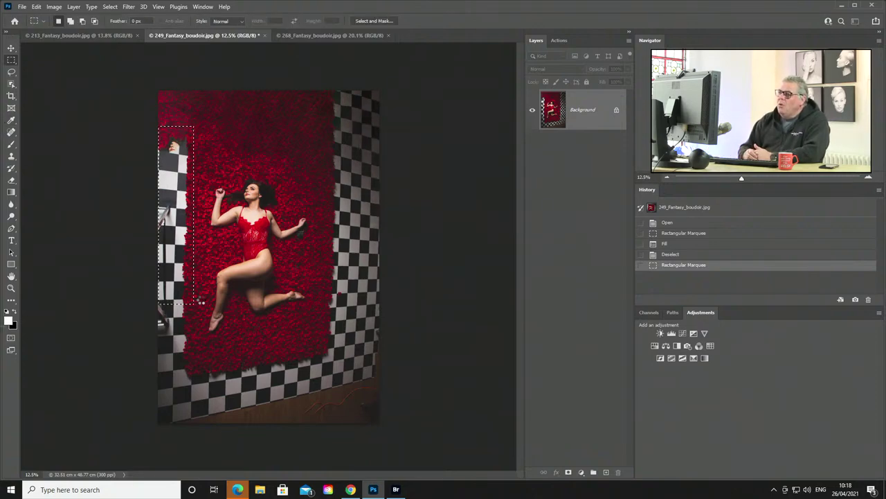
pyautogui.press('Delete')
pyautogui.hotkey('ctrl', 'd')
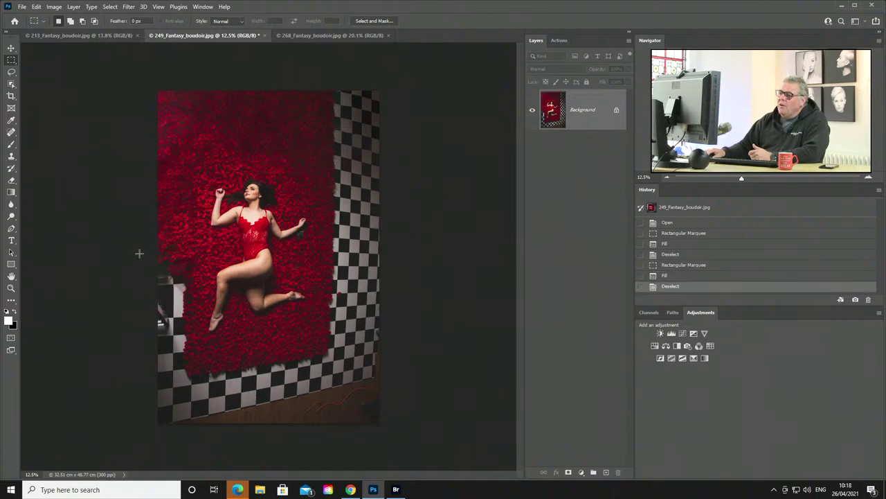
pyautogui.moveTo(158, 251); pyautogui.dragTo(196, 389)
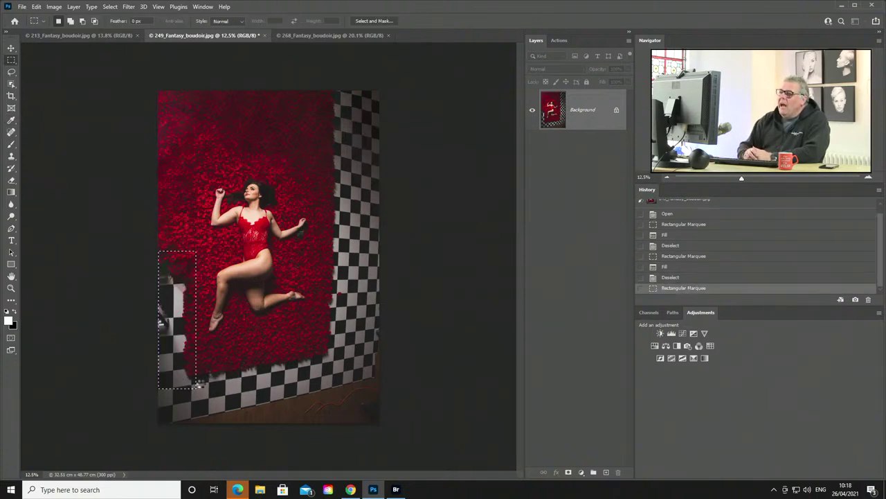
pyautogui.press('Delete')
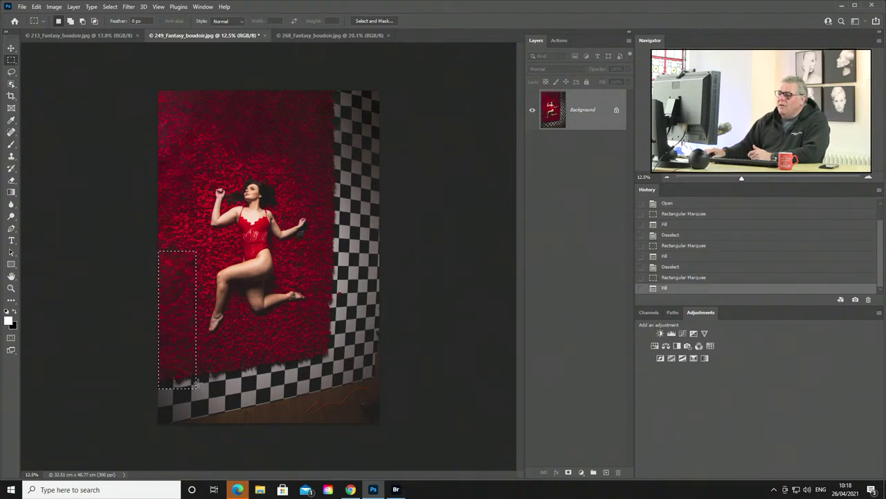
pyautogui.hotkey('ctrl', 'd')
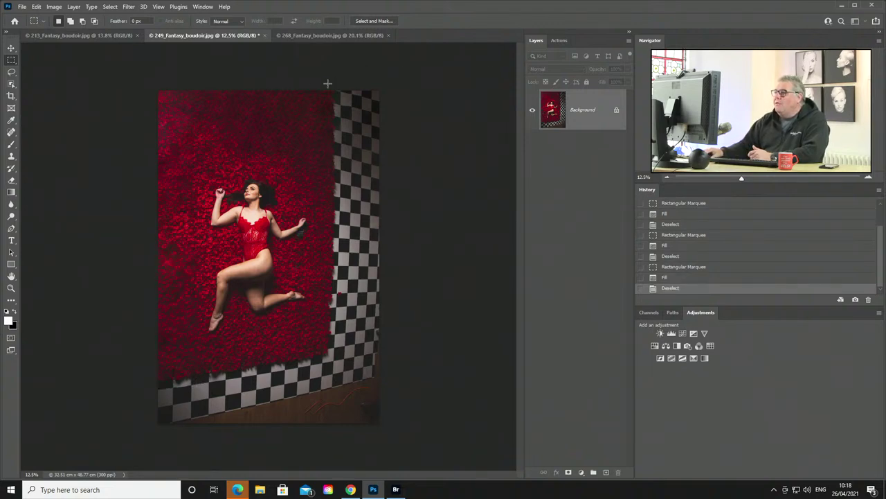
# Content-Aware fill the checkerboard strip along the photo's right edge and the remaining lower-right corner, clearing each rectangular selection.
pyautogui.moveTo(322, 89); pyautogui.dragTo(427, 355)
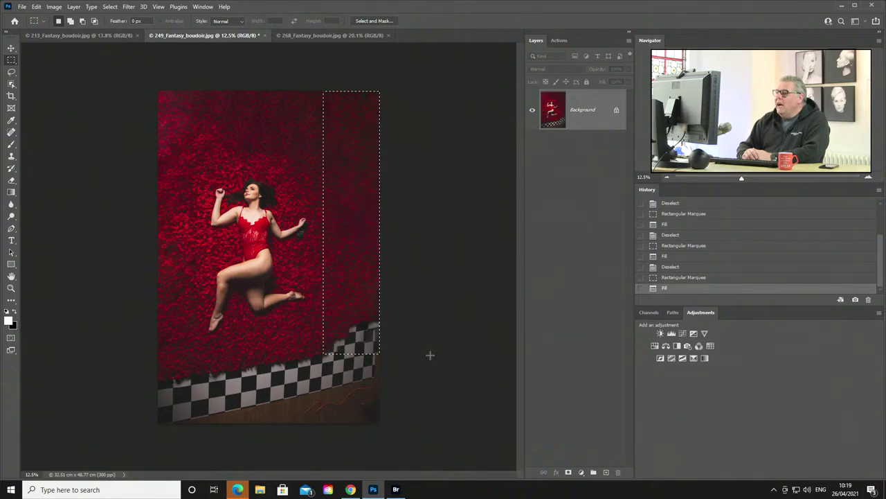
pyautogui.hotkey('ctrl', 'd')
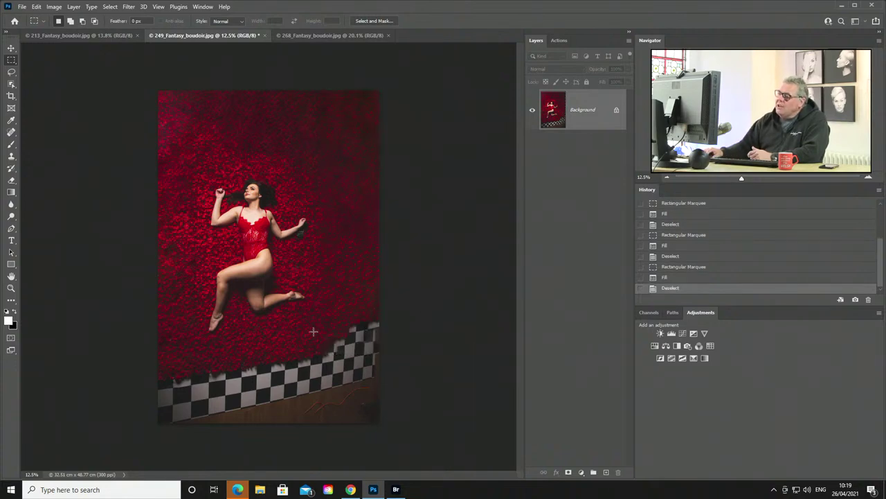
pyautogui.moveTo(310, 326); pyautogui.dragTo(393, 407)
pyautogui.moveTo(365, 339); pyautogui.dragTo(363, 333)
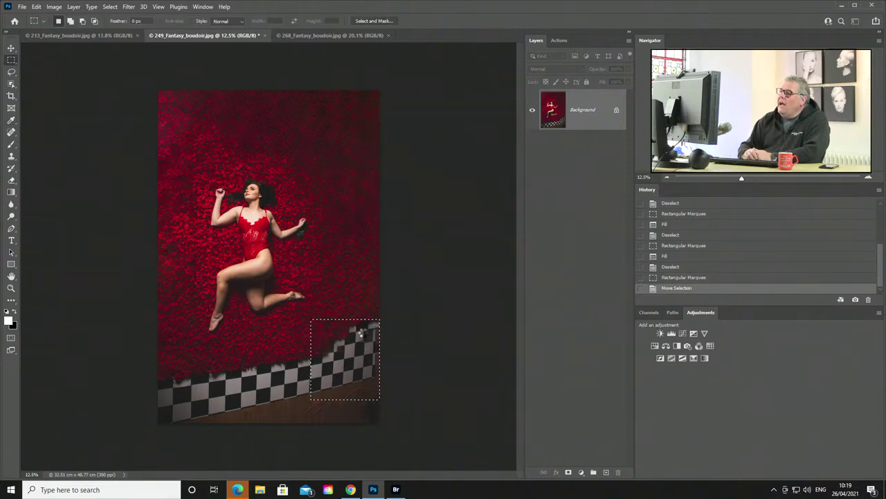
pyautogui.hotkey('shift', 'BackSpace')
pyautogui.press('Return')
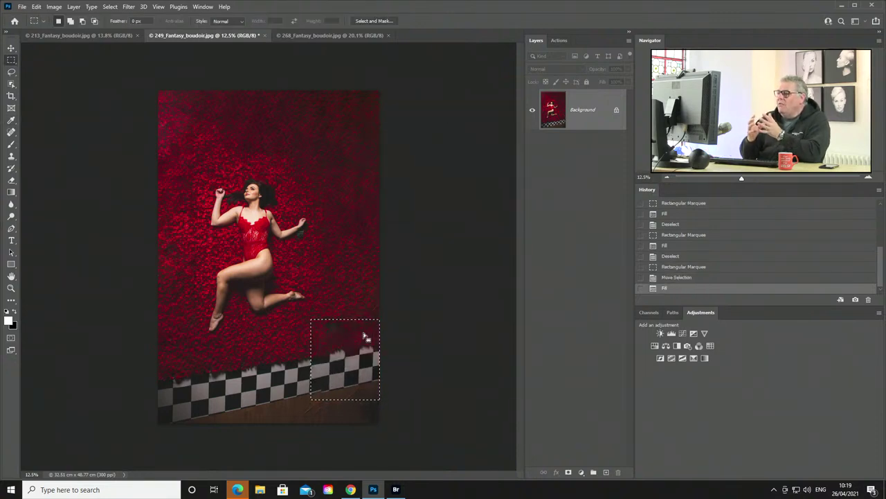
pyautogui.hotkey('ctrl', 'd')
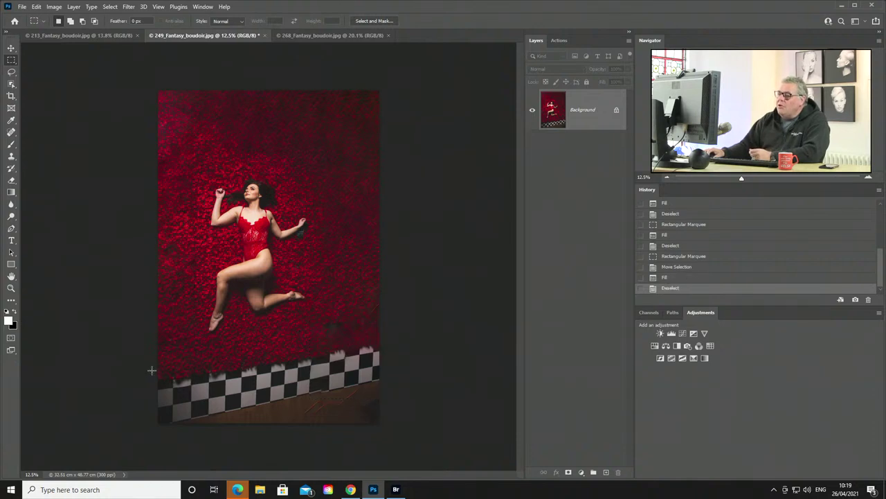
# Lasso a full-width area around the remaining checkerboard and wooden floor below the model, down to the photo's lower edge.
pyautogui.click(11, 72)
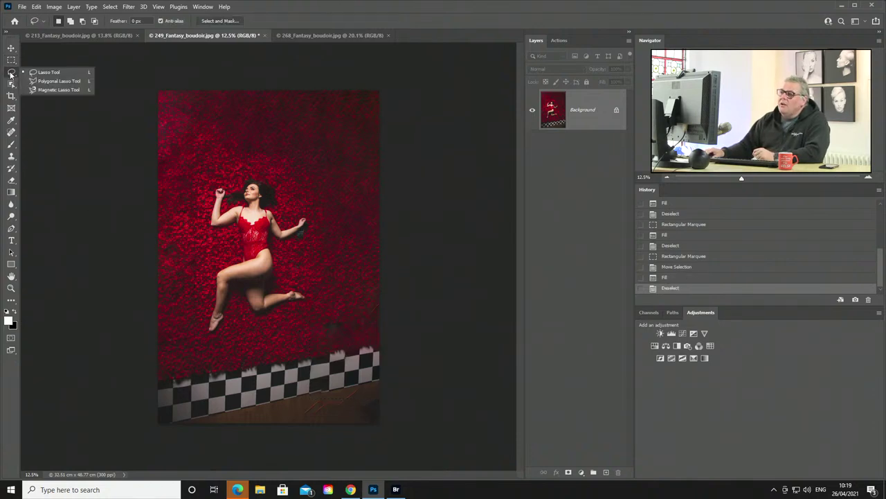
pyautogui.click(25, 73)
pyautogui.moveTo(176, 361)
pyautogui.mouseDown()
pyautogui.moveTo(374, 331)
pyautogui.moveTo(398, 387)
pyautogui.moveTo(304, 423)
pyautogui.moveTo(160, 425)
pyautogui.moveTo(141, 402)
pyautogui.mouseUp()
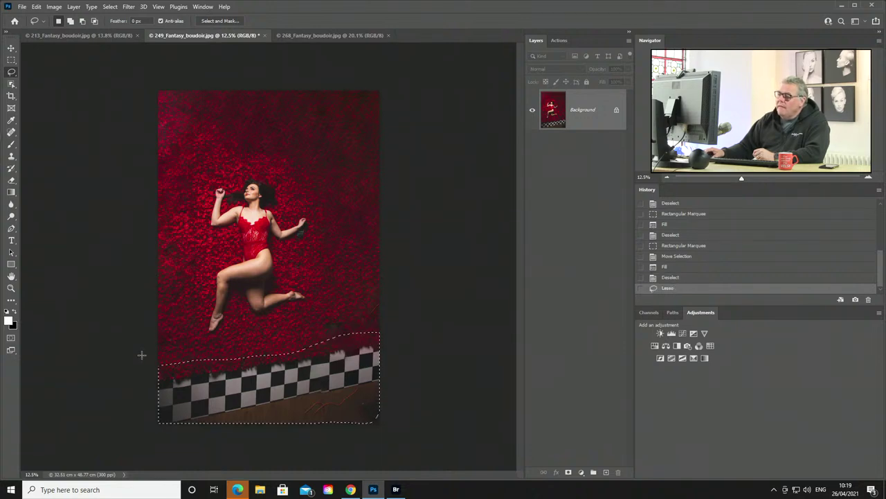
pyautogui.press('F12')
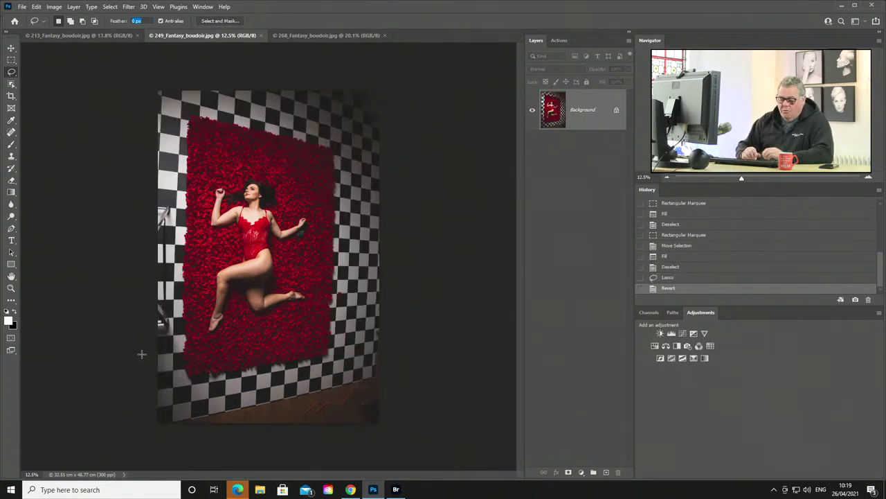
pyautogui.hotkey('ctrl', 'z')
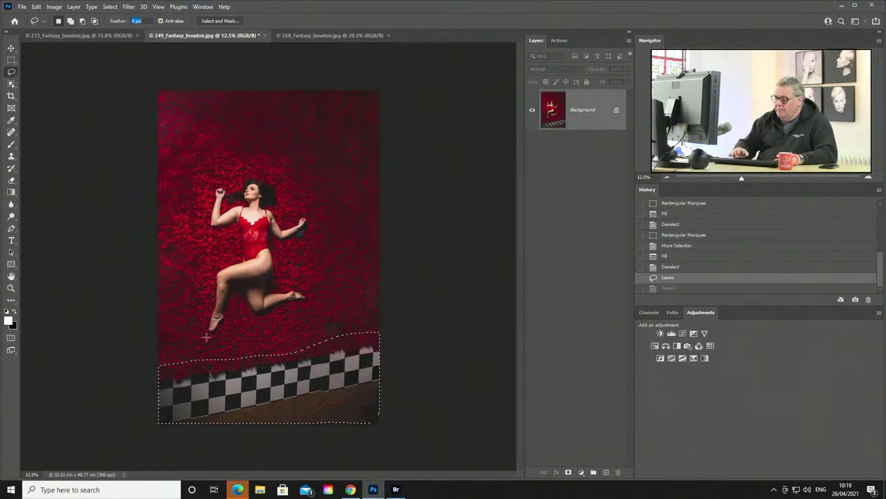
pyautogui.press('Delete')
pyautogui.press('Return')
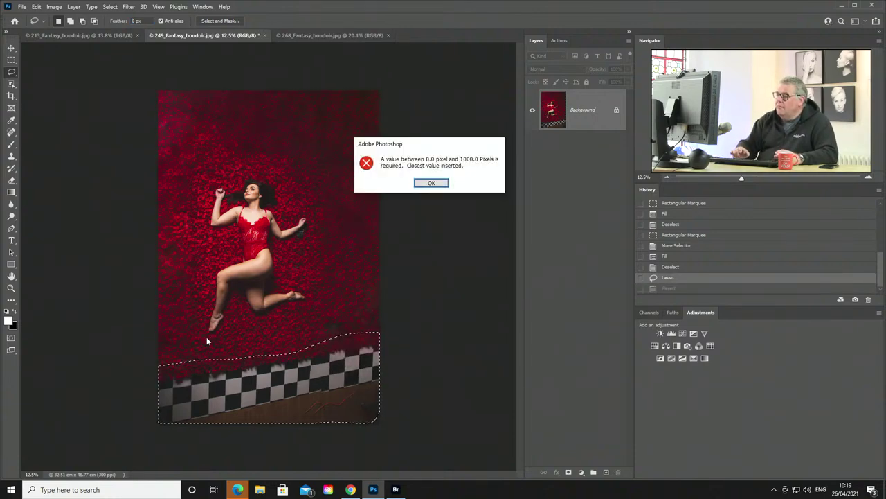
pyautogui.click(420, 184)
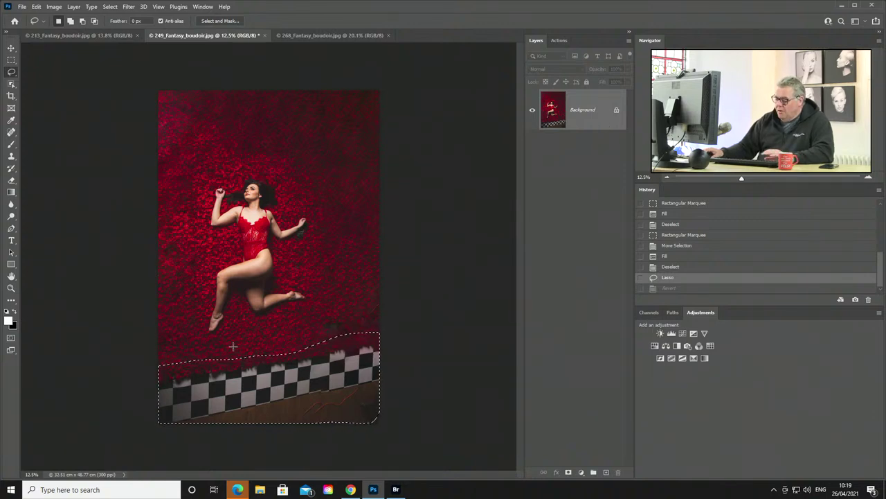
# Replace the lassoed checkerboard and wooden floor below the model with a Content-Aware fill and deselect.
pyautogui.hotkey('shift', 'F5')
pyautogui.click(500, 129)
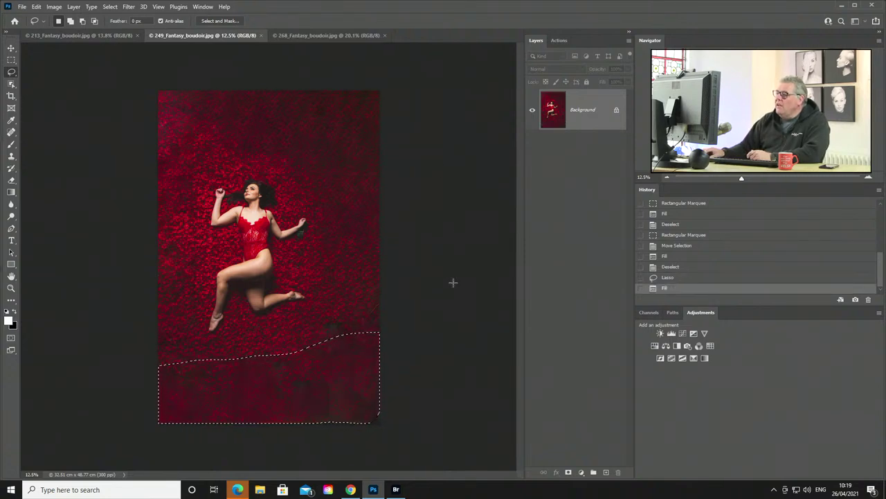
pyautogui.hotkey('ctrl', 'd')
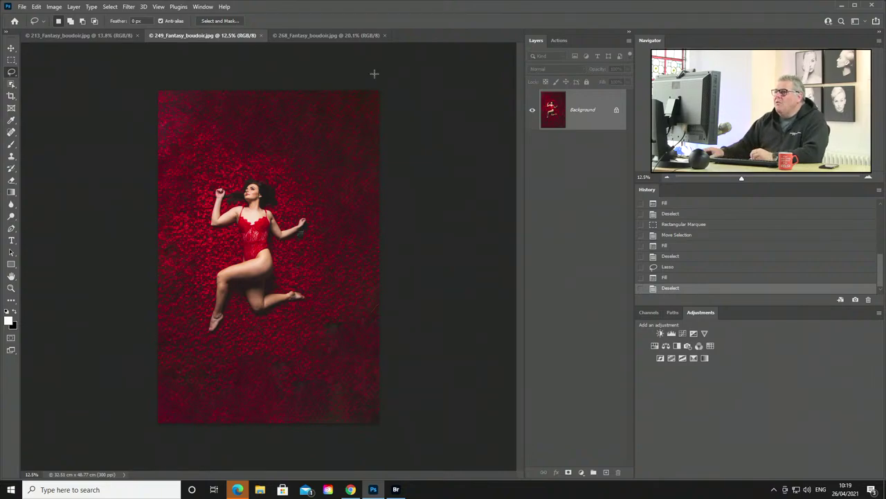
# Examine the filled petal texture above and around the model's head for quality and consistency with the original petals.
pyautogui.scroll(6, 311, 134)
pyautogui.moveTo(320, 154)
pyautogui.mouseDown()
pyautogui.moveTo(330, 293)
pyautogui.moveTo(369, 341)
pyautogui.mouseUp()
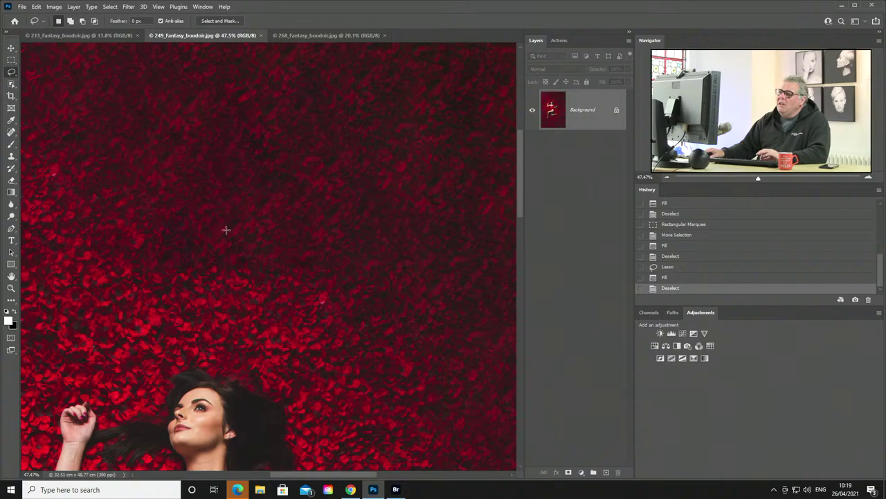
pyautogui.scroll(-4, 225, 229)
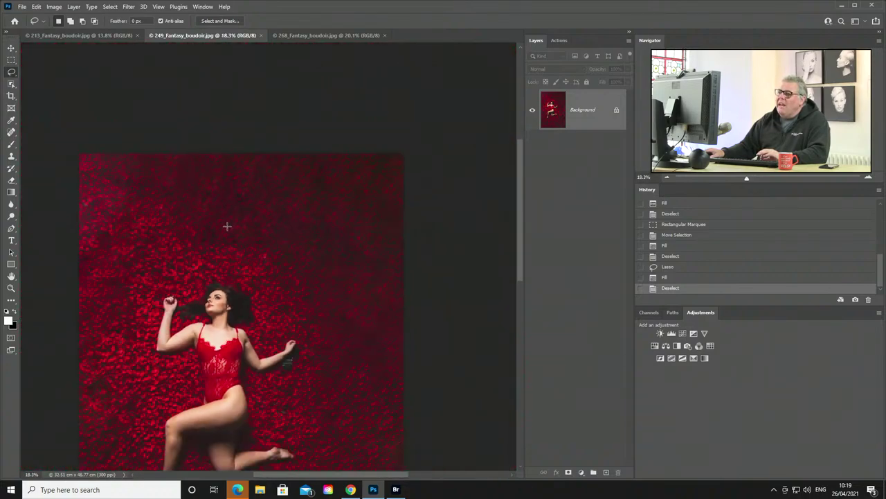
pyautogui.hotkey('ctrl', '0')
pyautogui.scroll(3, 227, 225)
pyautogui.moveTo(211, 191); pyautogui.dragTo(222, 291)
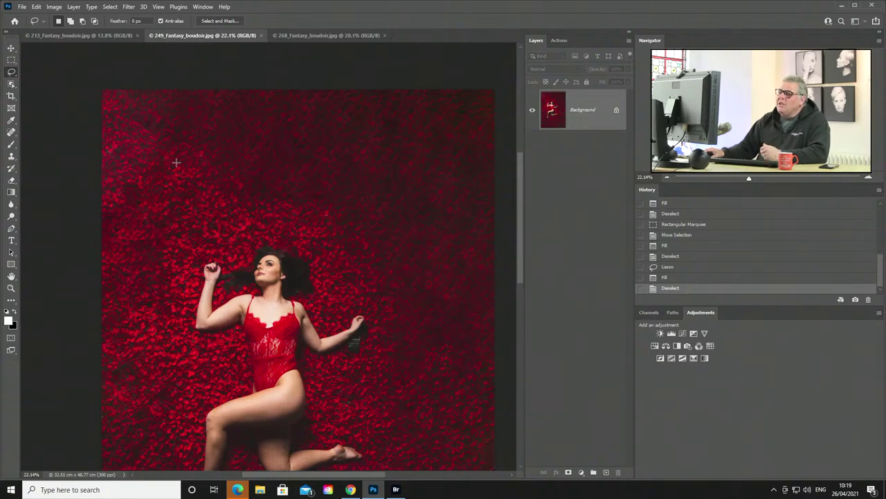
# In 268_Fantasy_boudoir.jpg, outline the whole red petal backdrop with the Polygonal Lasso, following its four slanted edges.
pyautogui.click(302, 34)
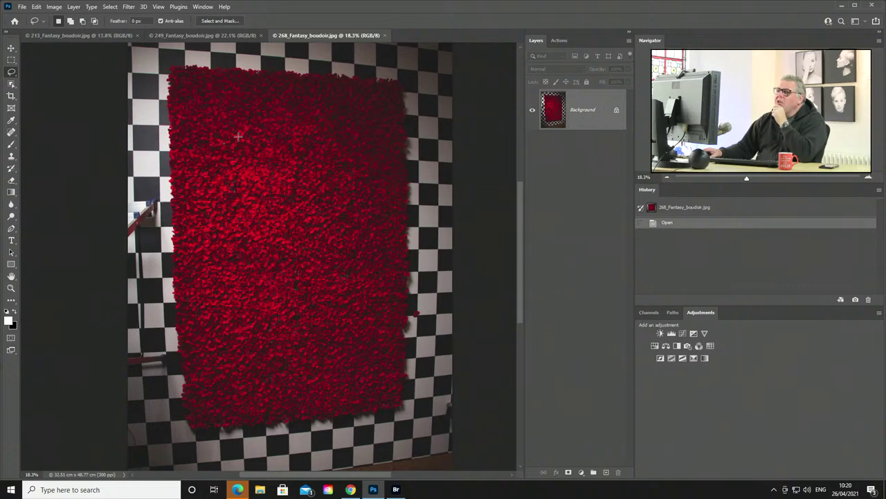
pyautogui.rightClick(12, 74)
pyautogui.click(55, 81)
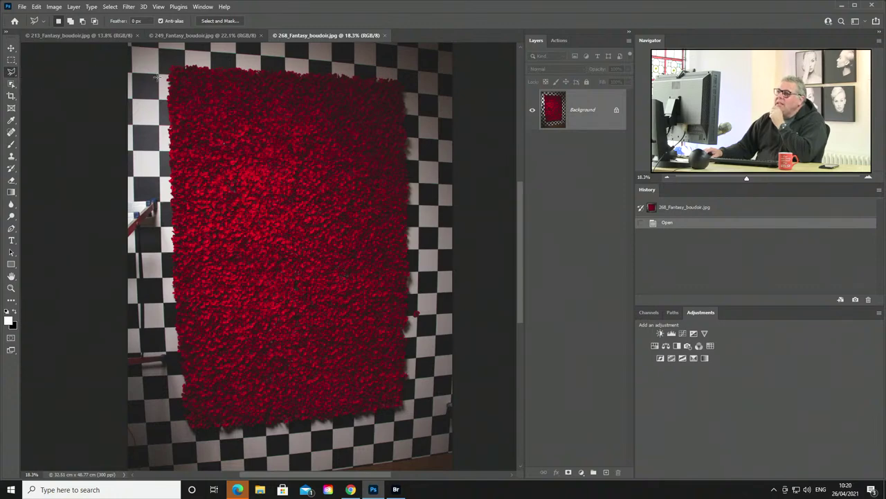
pyautogui.click(186, 70)
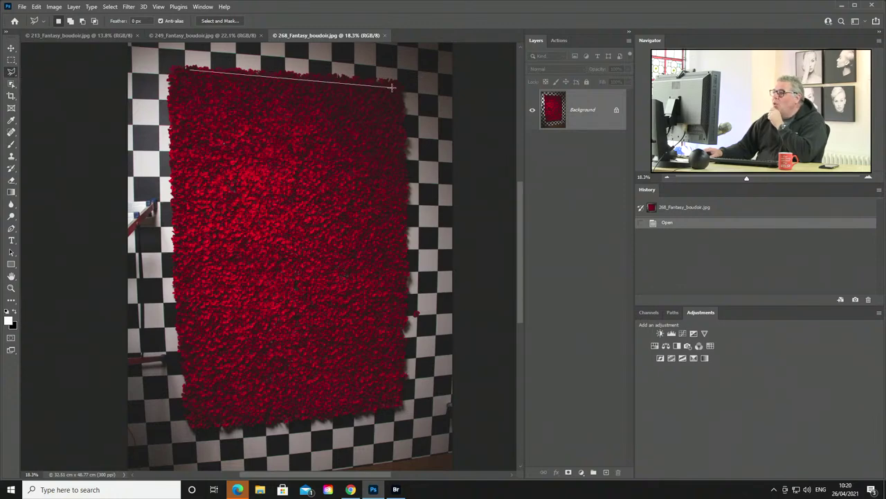
pyautogui.click(402, 86)
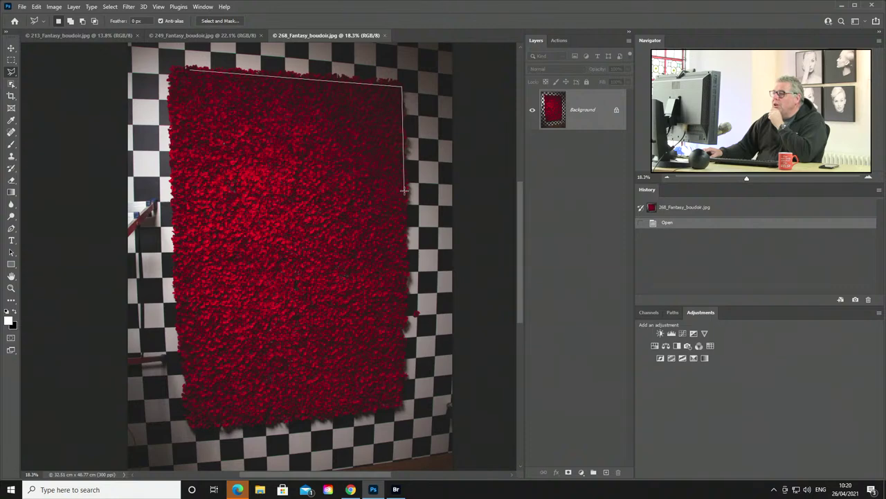
pyautogui.click(400, 412)
pyautogui.click(191, 428)
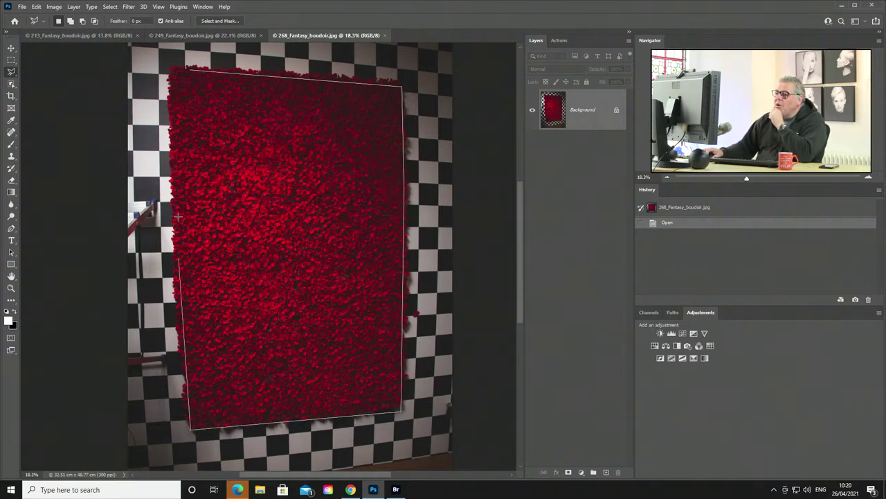
pyautogui.click(173, 72)
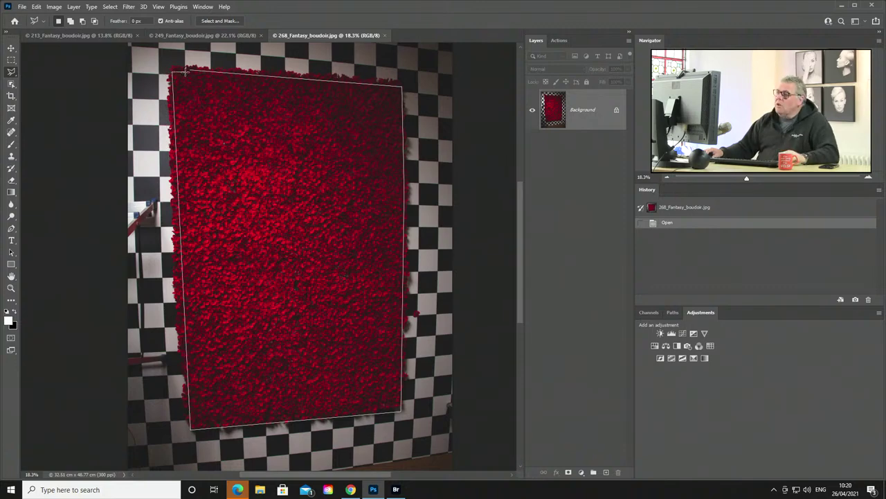
pyautogui.click(191, 76)
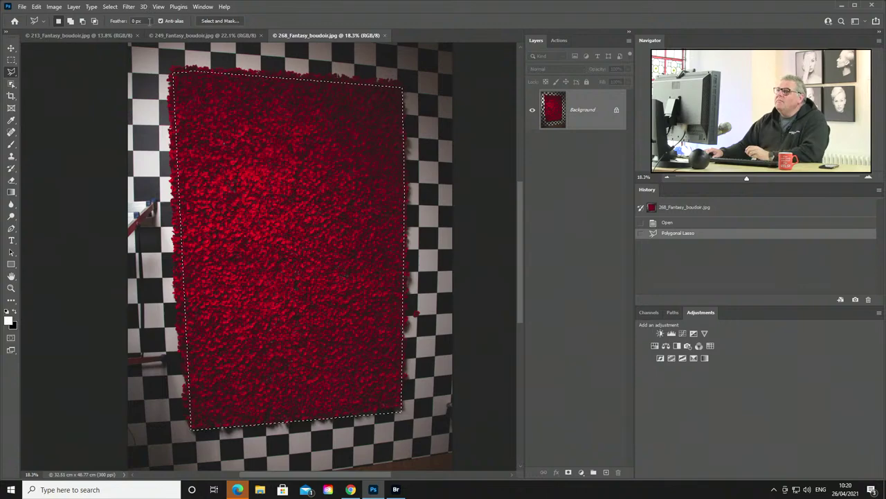
# Copy the selected petal backdrop and paste it as a new layer into 249_Fantasy_boudoir.jpg.
pyautogui.click(181, 36)
pyautogui.hotkey('ctrl', '0')
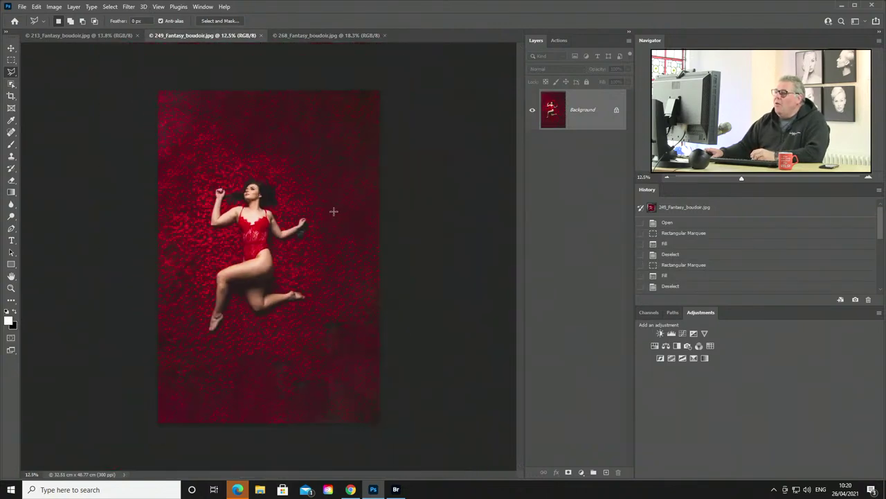
pyautogui.hotkey('ctrl', 'v')
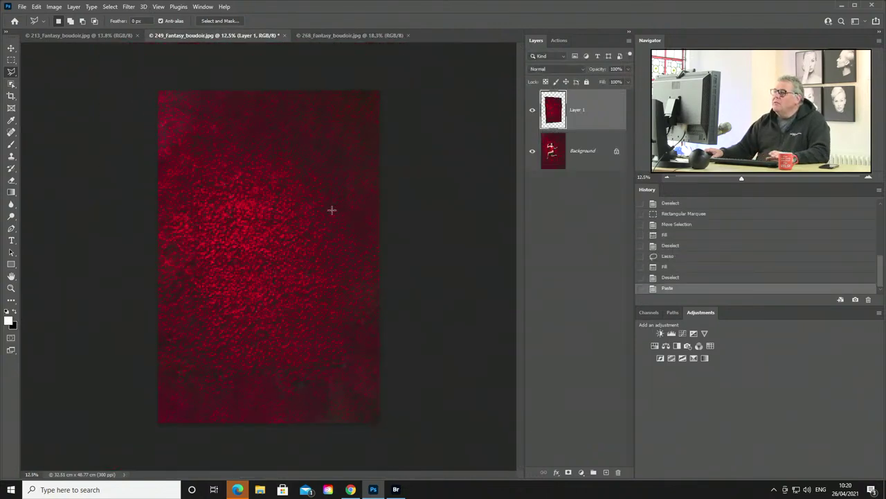
# Hide the Background layer and scale the pasted petal layer with Free Transform until it covers the whole canvas.
pyautogui.click(532, 151)
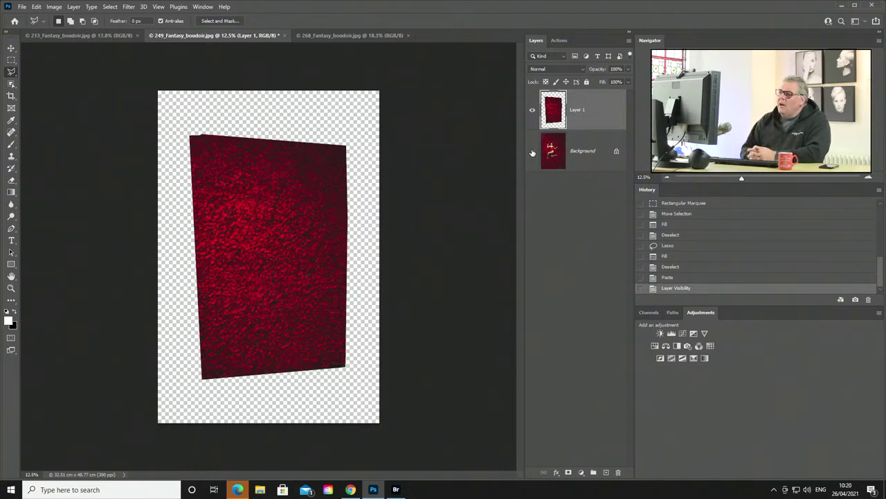
pyautogui.hotkey('ctrl', 't')
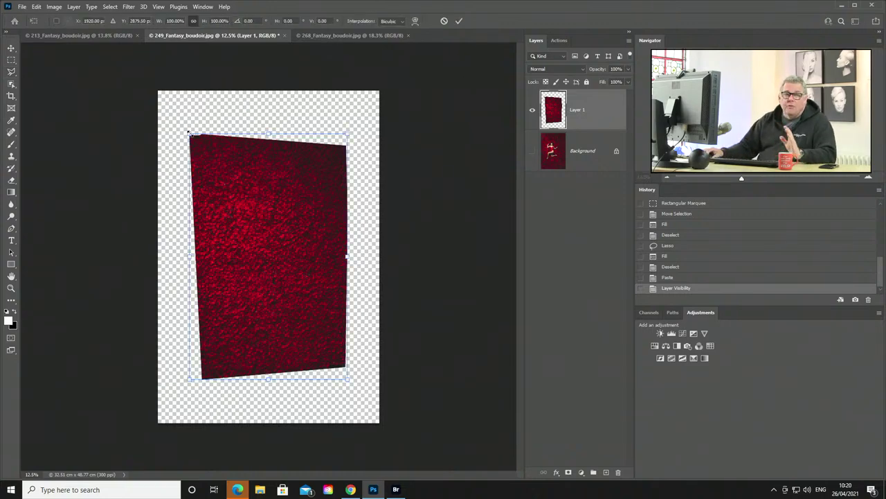
pyautogui.moveTo(189, 132); pyautogui.dragTo(150, 72)
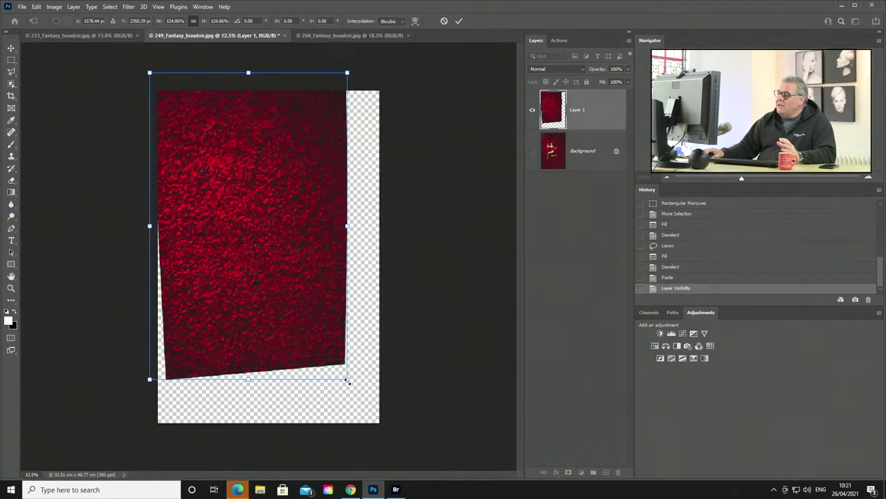
pyautogui.moveTo(347, 380); pyautogui.dragTo(393, 450)
pyautogui.moveTo(150, 449); pyautogui.dragTo(136, 459)
pyautogui.doubleClick(266, 243)
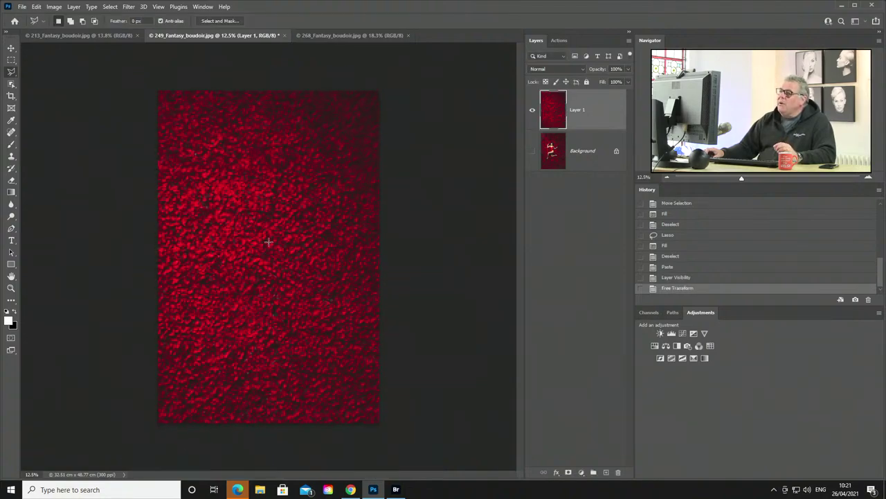
# Show and activate the Background layer, hide the petal layer, and select the model with Select Subject.
pyautogui.scroll(5, 282, 214)
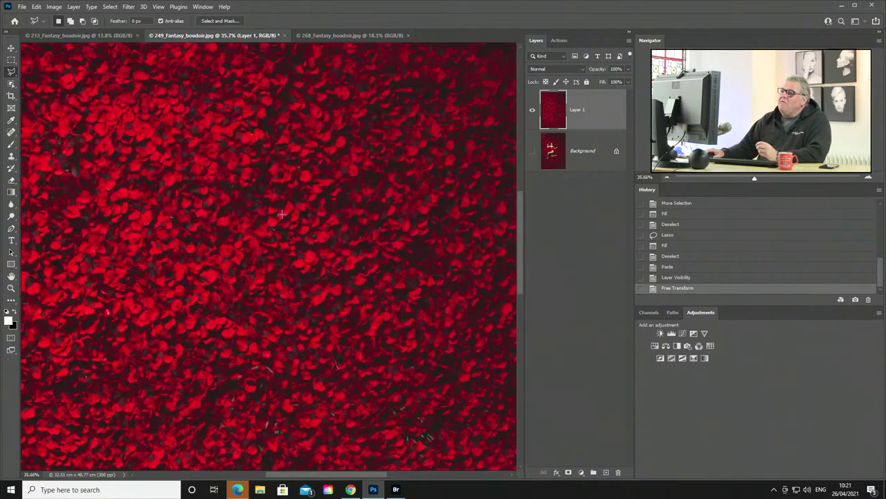
pyautogui.click(531, 151)
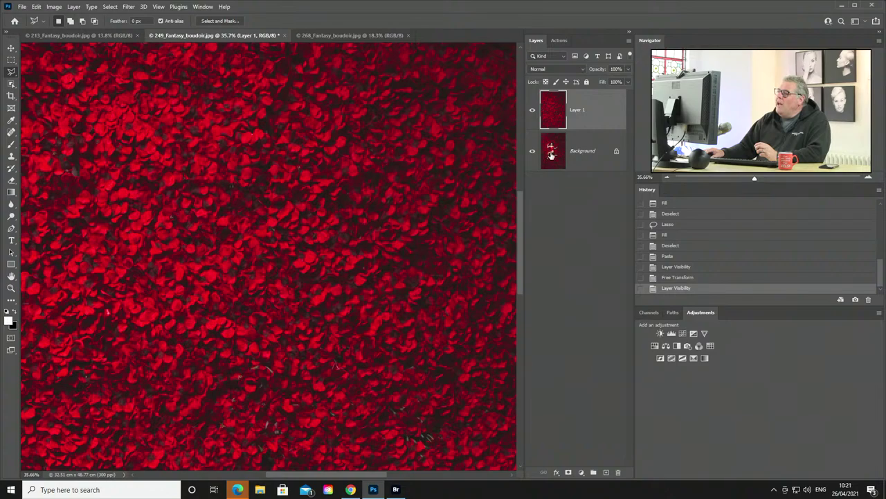
pyautogui.click(552, 155)
pyautogui.click(532, 110)
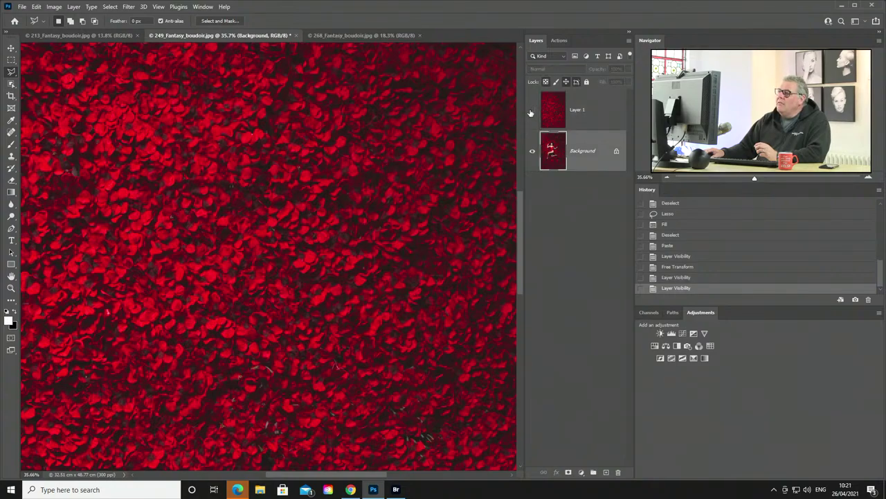
pyautogui.scroll(-2, 323, 175)
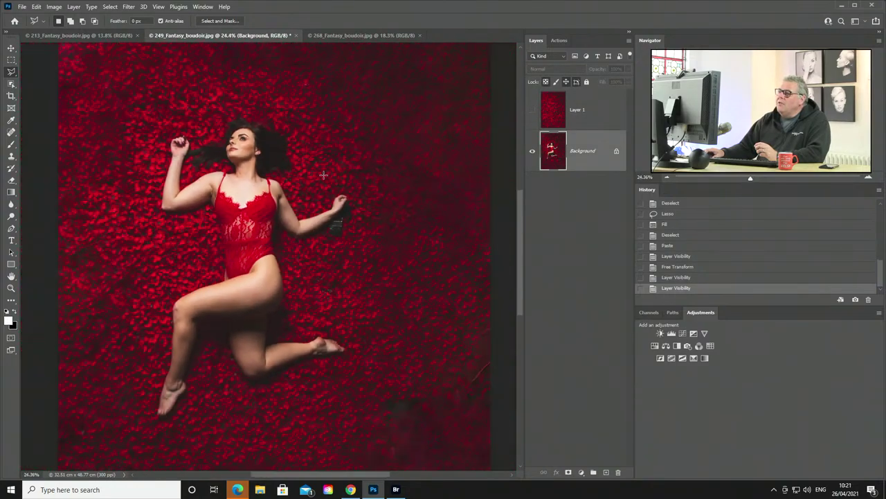
pyautogui.click(12, 84)
pyautogui.click(352, 24)
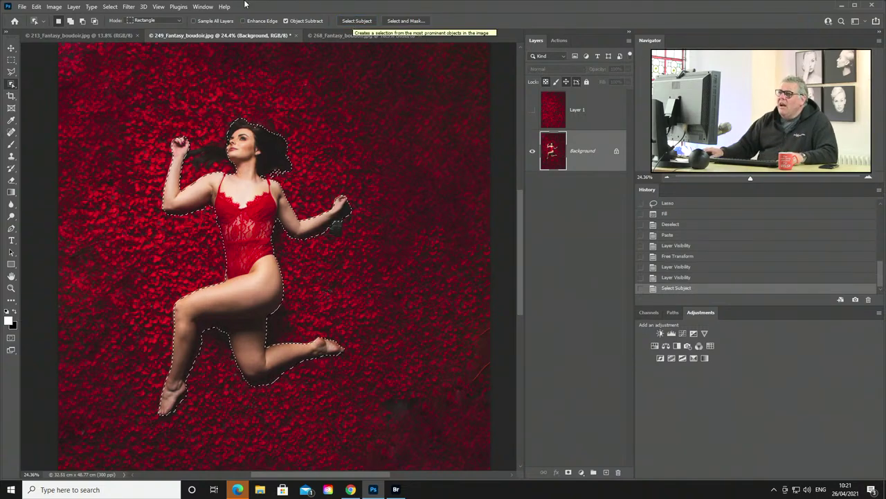
# Extend the model selection with the Lasso around the loose hair by her raised hand and the area near her shoulder.
pyautogui.rightClick(11, 71)
pyautogui.click(35, 72)
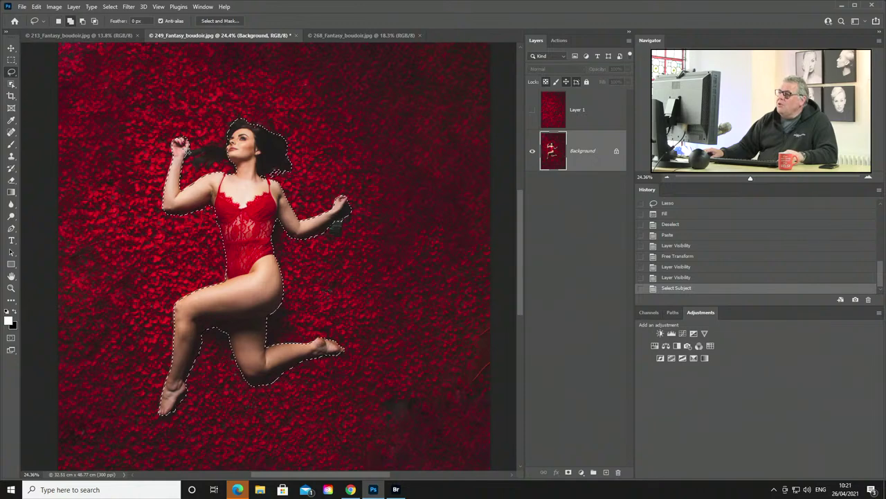
pyautogui.moveTo(182, 144)
pyautogui.mouseDown()
pyautogui.moveTo(221, 133)
pyautogui.moveTo(242, 158)
pyautogui.moveTo(235, 166)
pyautogui.mouseUp()
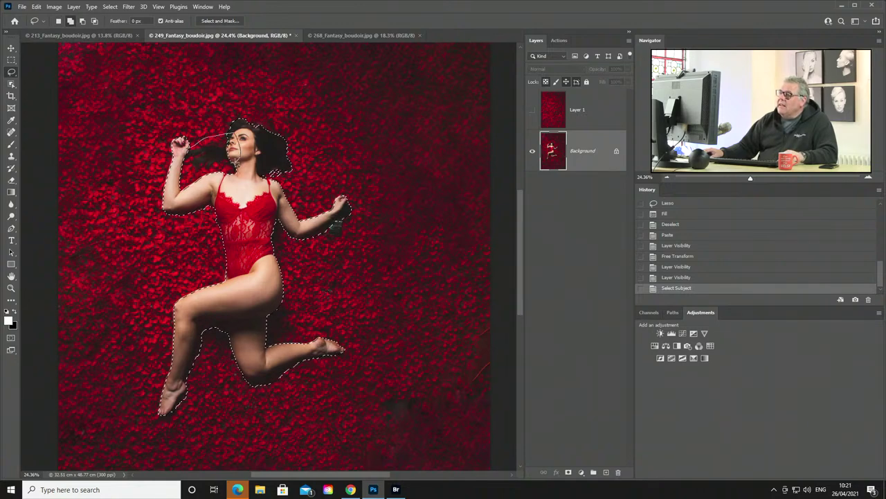
pyautogui.moveTo(174, 167); pyautogui.dragTo(176, 169)
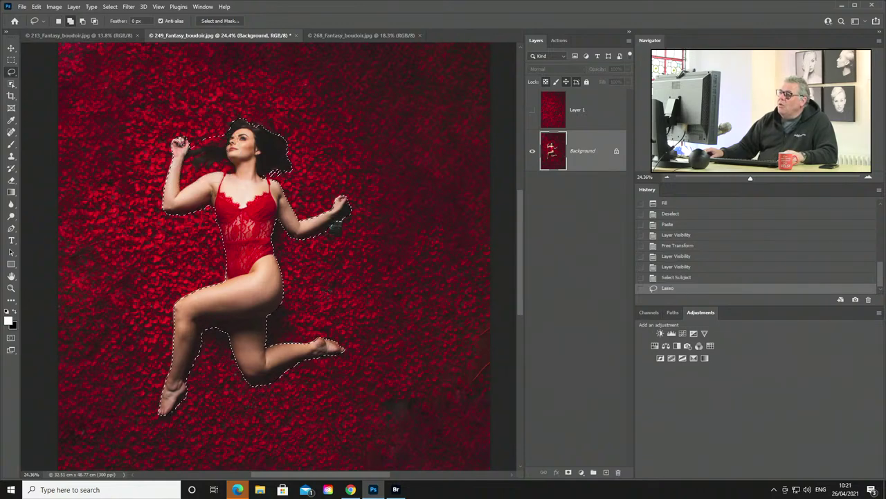
pyautogui.moveTo(283, 196)
pyautogui.mouseDown()
pyautogui.moveTo(263, 162)
pyautogui.moveTo(257, 196)
pyautogui.moveTo(257, 178)
pyautogui.moveTo(272, 174)
pyautogui.moveTo(259, 179)
pyautogui.mouseUp()
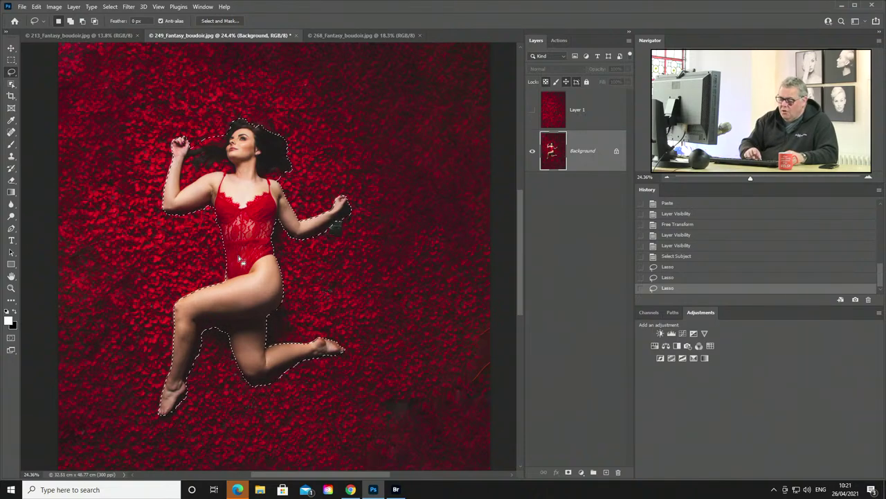
# Copy the selected model to a new layer, place it above the petal layer, and show the petal layer.
pyautogui.hotkey('ctrl', 'j')
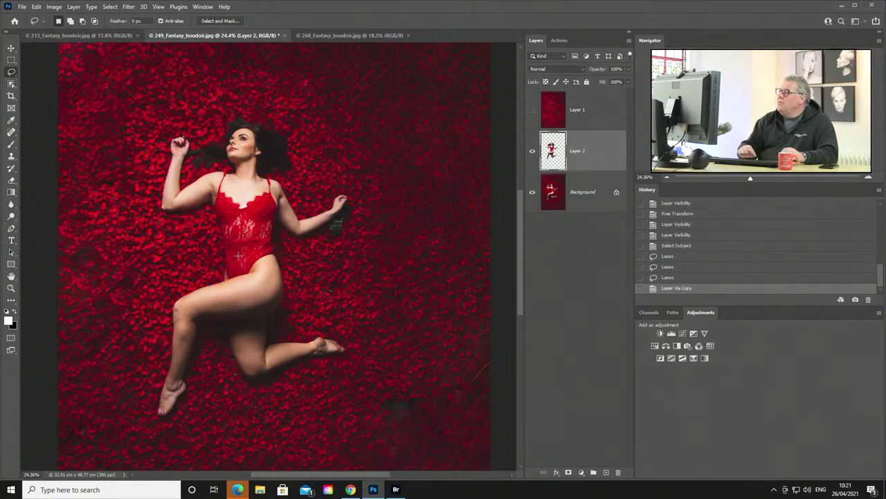
pyautogui.moveTo(551, 162); pyautogui.dragTo(553, 115)
pyautogui.moveTo(564, 102); pyautogui.dragTo(564, 100)
pyautogui.click(532, 151)
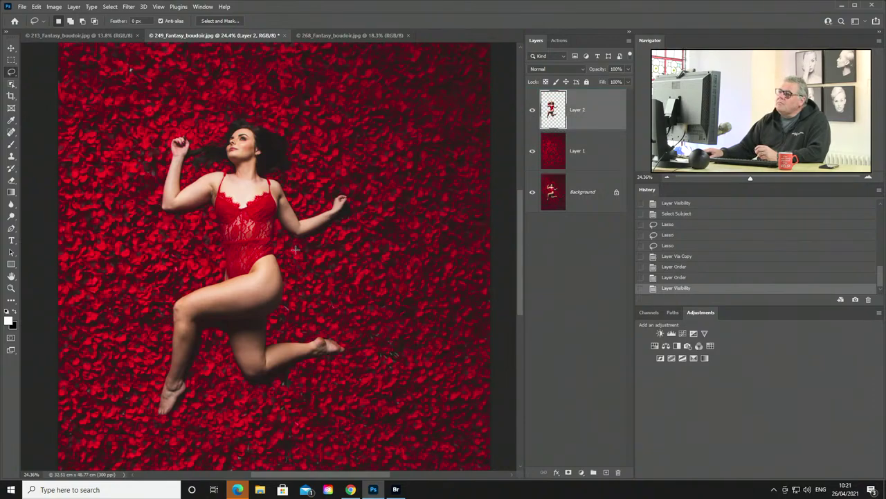
# Switch to the 268_Fantasy_boudoir.jpg image and clear its selection.
pyautogui.scroll(-2, 295, 249)
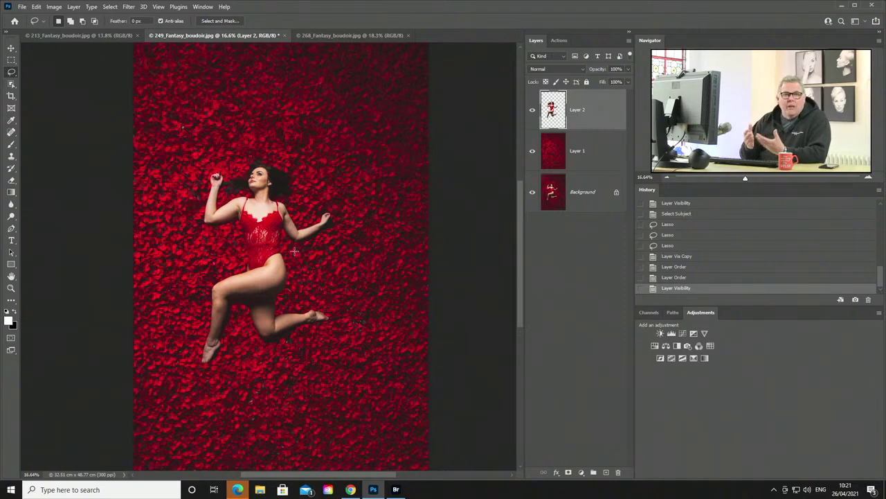
pyautogui.click(345, 34)
pyautogui.hotkey('ctrl', 'd')
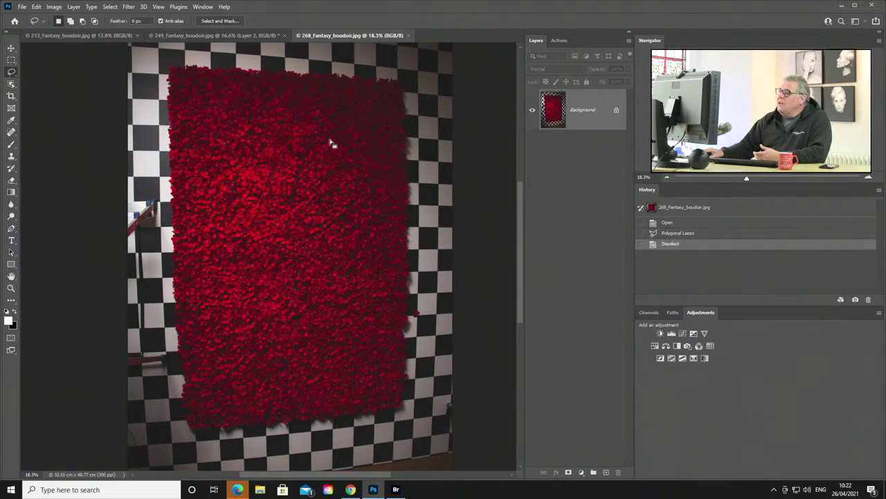
# Select a rectangular strip of checkered floor above the petals with the Rectangular Marquee and fill it with Content-Aware.
pyautogui.click(15, 61)
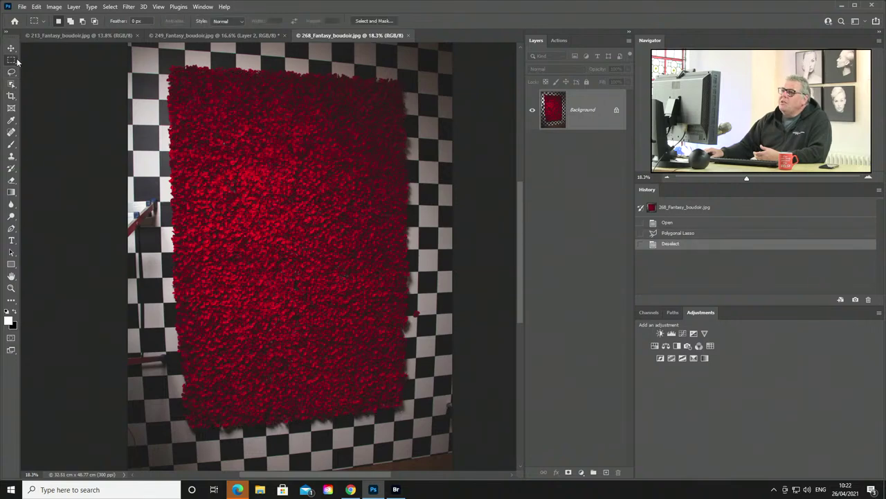
pyautogui.hotkey('ctrl', '-')
pyautogui.hotkey('ctrl', '-')
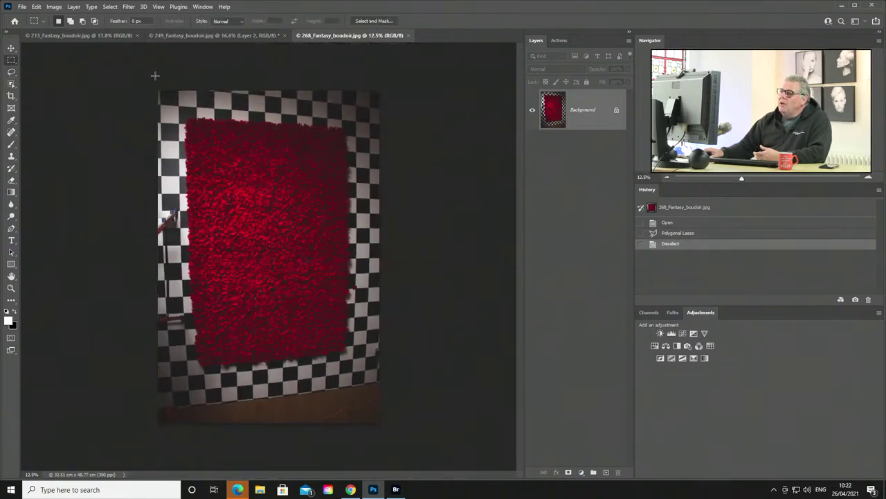
pyautogui.moveTo(188, 89); pyautogui.dragTo(342, 139)
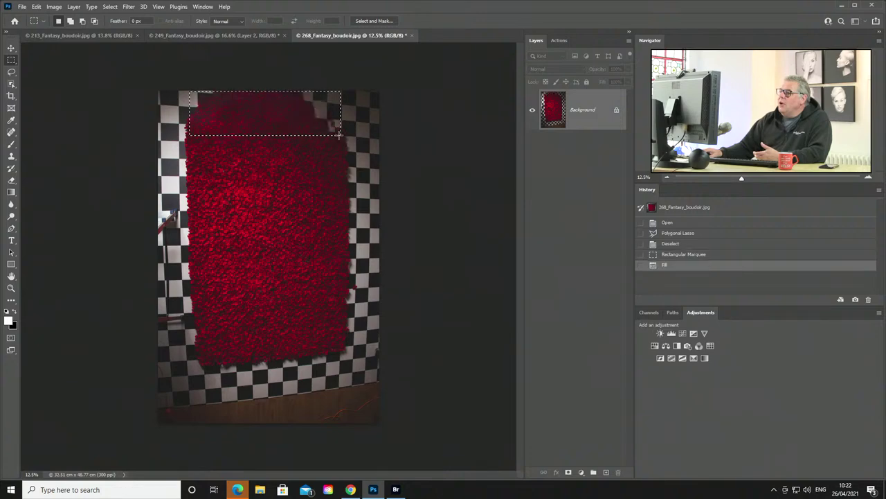
# Select the image's upper-right corner and its upper-left corner in turn with rectangular marquees, filling each with Content-Aware.
pyautogui.hotkey('ctrl', 'd')
pyautogui.moveTo(293, 90); pyautogui.dragTo(395, 157)
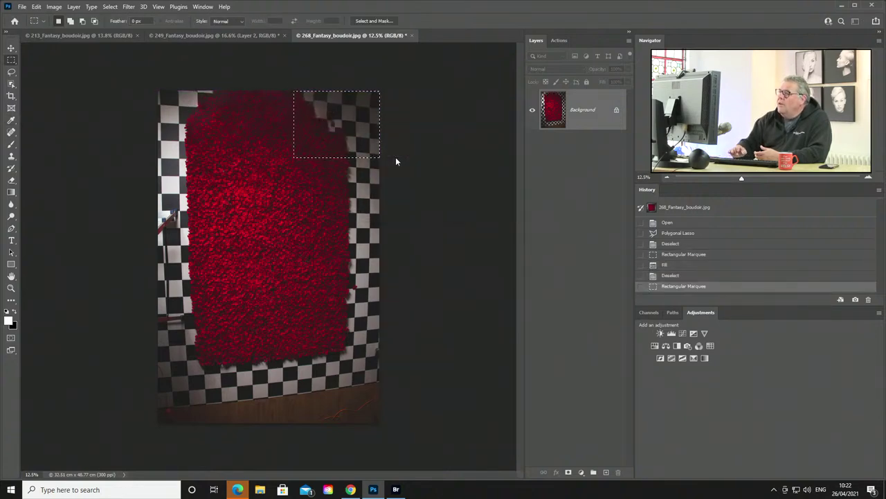
pyautogui.hotkey('shift', 'BackSpace')
pyautogui.press('Return')
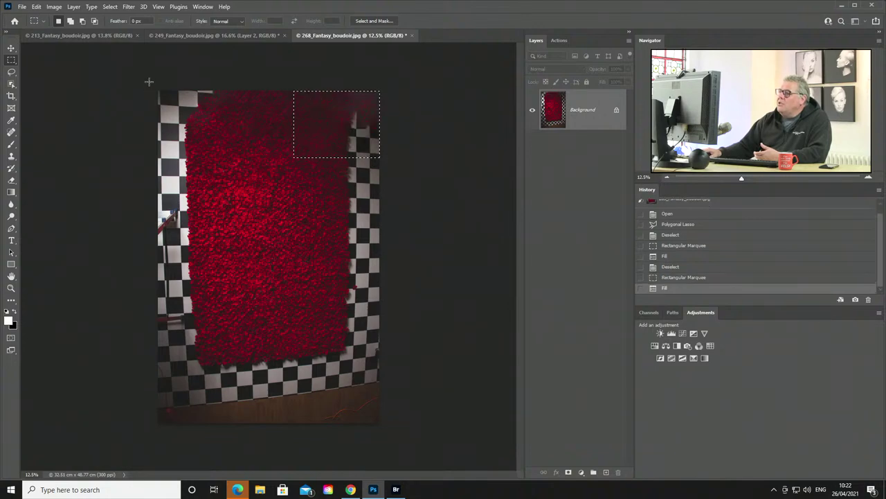
pyautogui.moveTo(149, 76); pyautogui.dragTo(226, 128)
pyautogui.hotkey('shift', 'BackSpace')
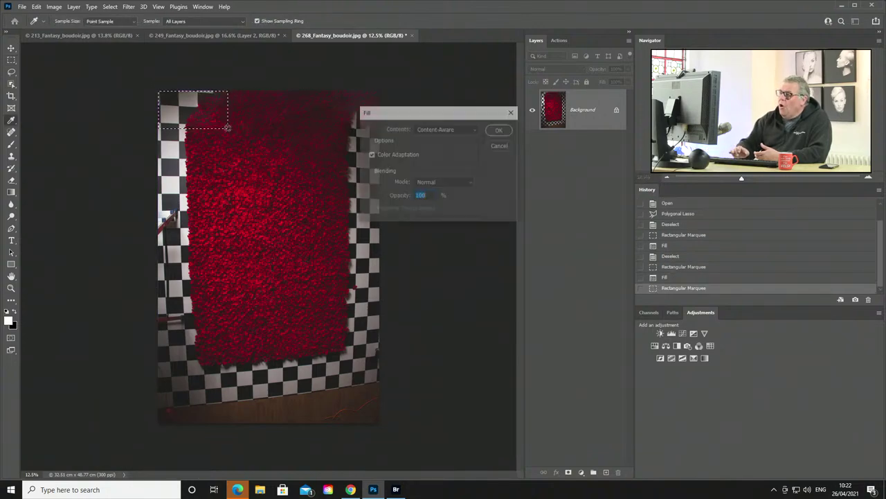
pyautogui.press('Escape')
pyautogui.hotkey('ctrl', 'd')
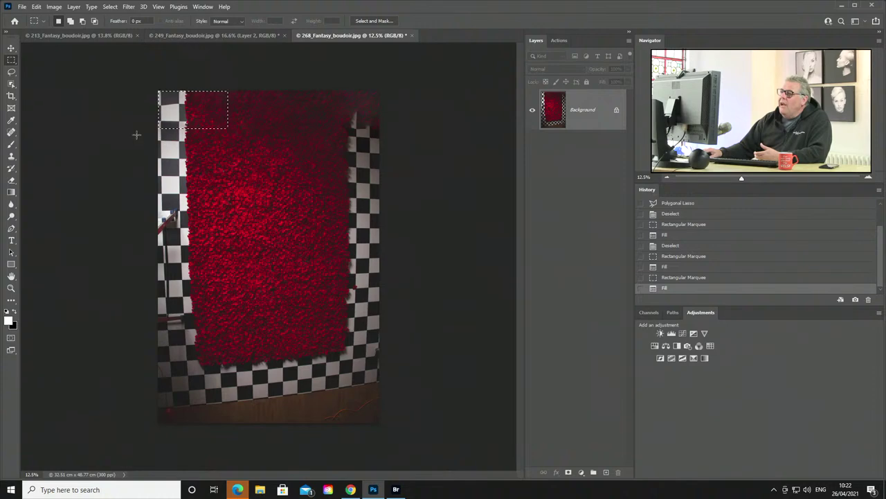
# Content-Aware fill the checkered floor along the upper part of the image's left edge, then of its right edge.
pyautogui.moveTo(158, 90); pyautogui.dragTo(202, 192)
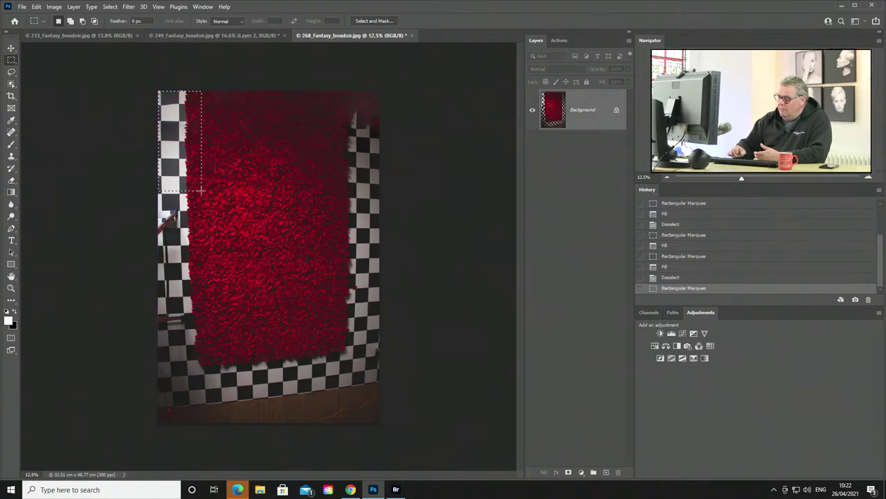
pyautogui.hotkey('shift', 'BackSpace')
pyautogui.press('Return')
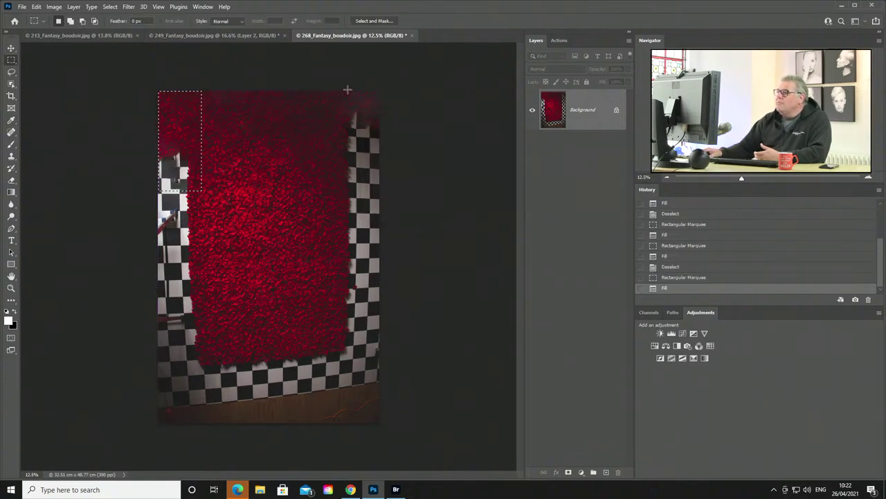
pyautogui.moveTo(349, 83); pyautogui.dragTo(410, 206)
pyautogui.hotkey('shift', 'BackSpace')
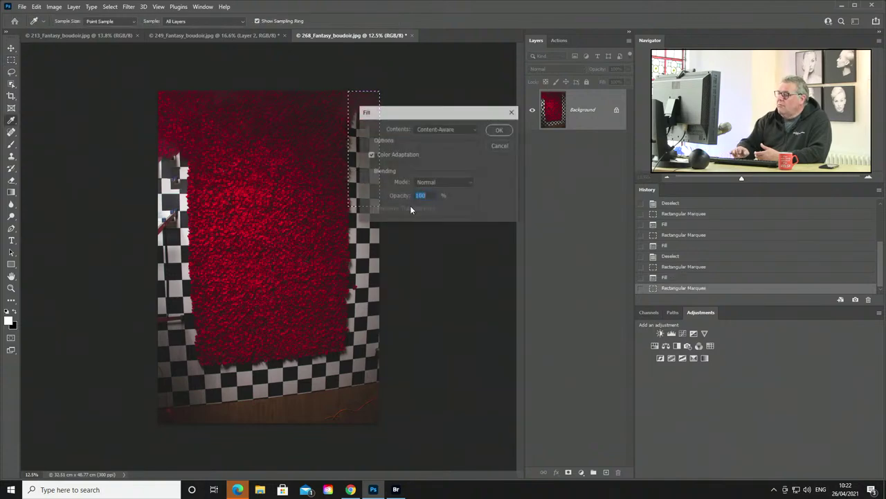
pyautogui.press('Return')
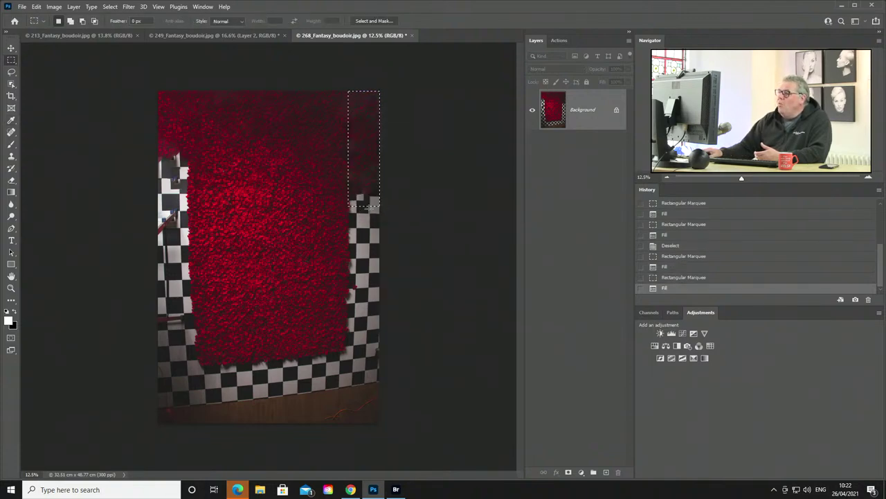
# Extend the petals down the middle of the left edge and down most of the right edge with Content-Aware fills.
pyautogui.moveTo(158, 143); pyautogui.dragTo(204, 246)
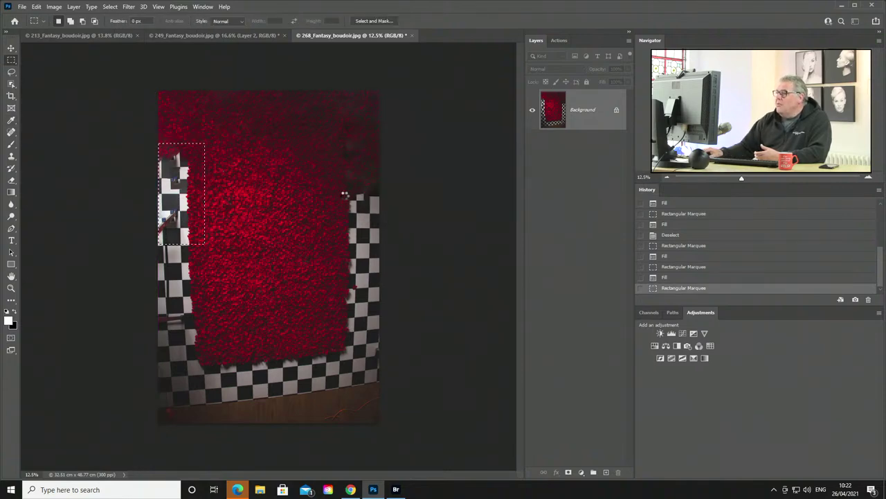
pyautogui.moveTo(337, 184); pyautogui.dragTo(404, 282)
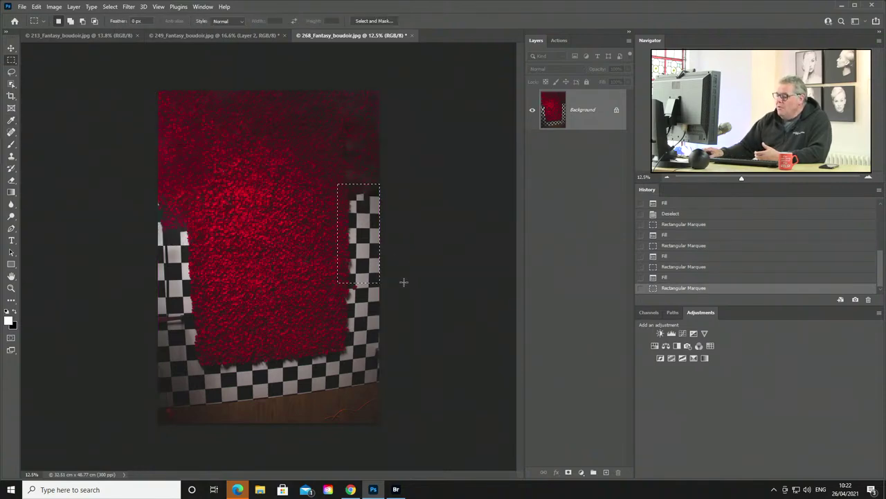
pyautogui.hotkey('shift', 'BackSpace')
pyautogui.press('Return')
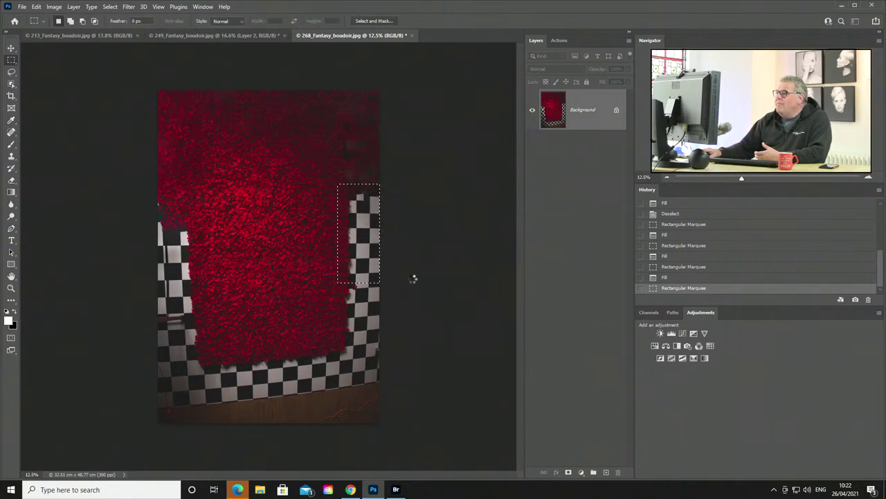
pyautogui.moveTo(327, 241); pyautogui.dragTo(411, 340)
pyautogui.hotkey('shift', 'F5')
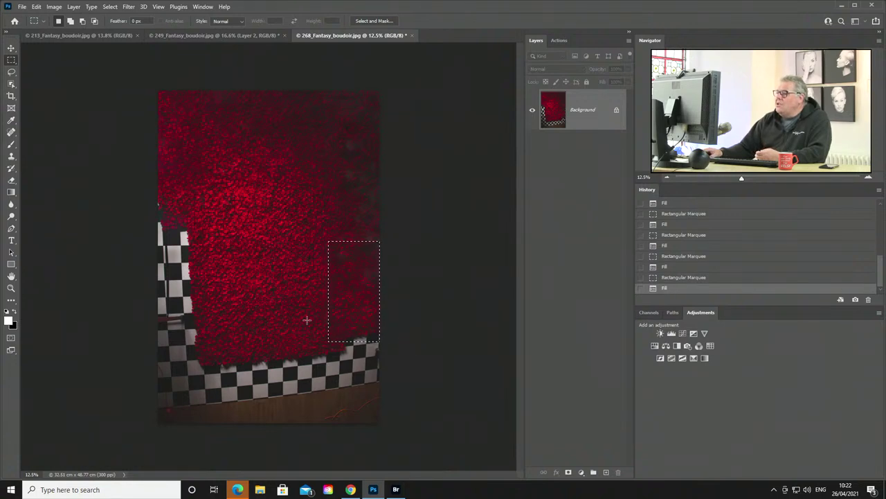
# Content-Aware fill the image's lower-right corner and a wide rectangular strip of floor below the petals.
pyautogui.hotkey('ctrl', 'd')
pyautogui.moveTo(311, 308); pyautogui.dragTo(407, 403)
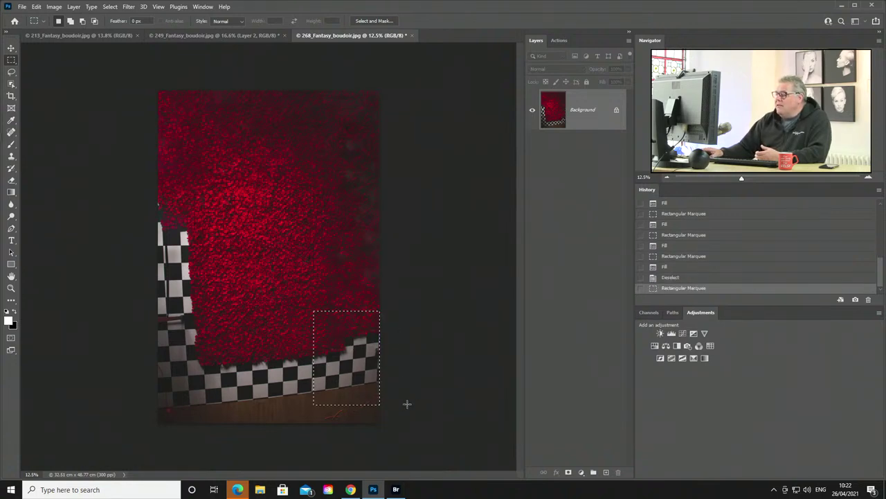
pyautogui.hotkey('shift', 'F5')
pyautogui.press('Return')
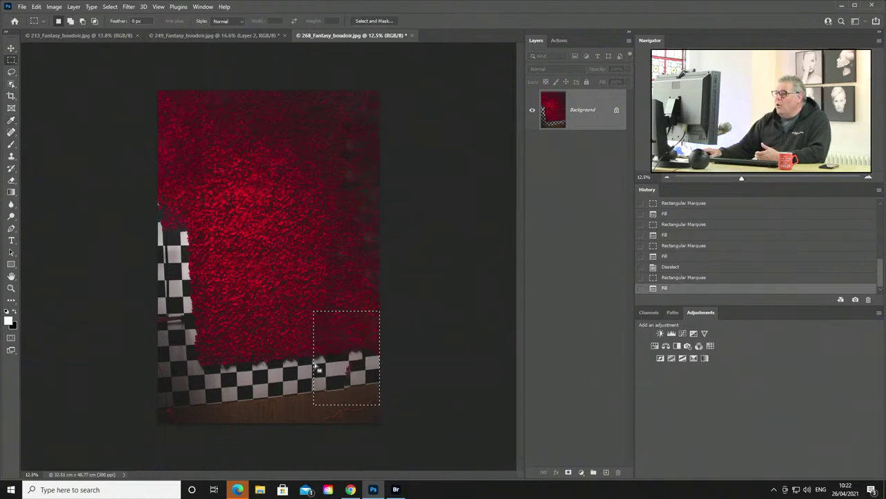
pyautogui.hotkey('ctrl', 'd')
pyautogui.moveTo(211, 349); pyautogui.dragTo(394, 411)
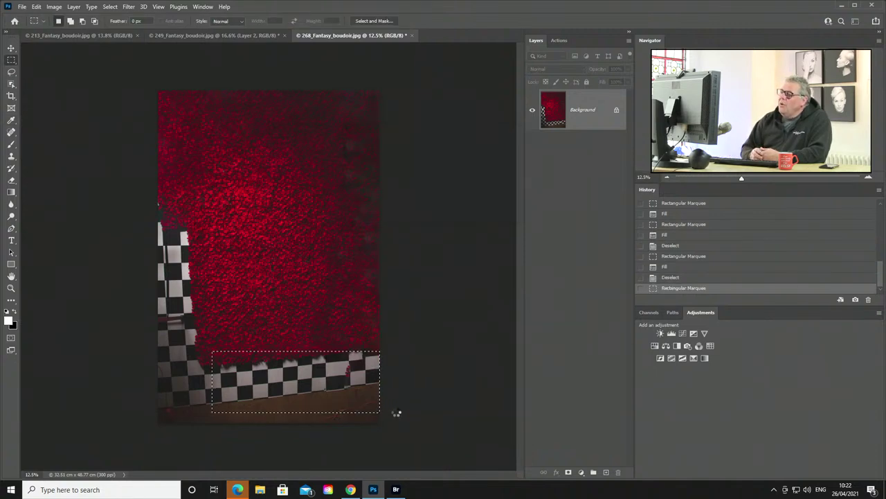
pyautogui.hotkey('shift', 'BackSpace')
pyautogui.press('Return')
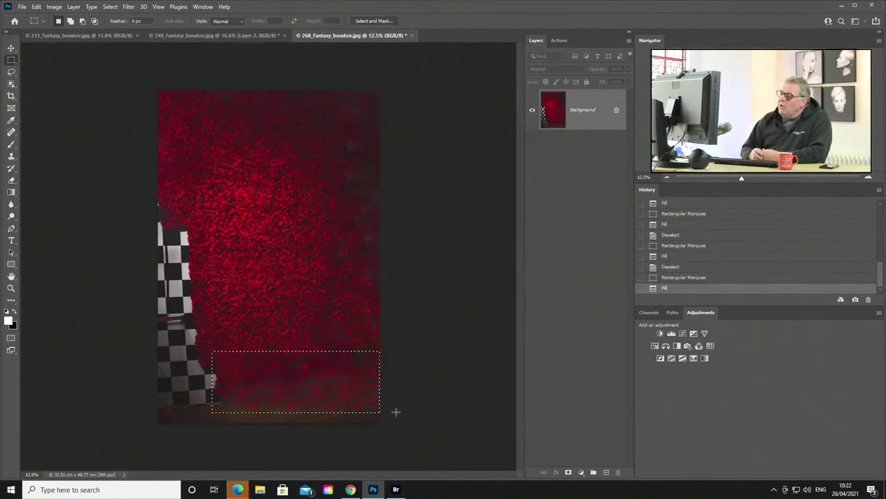
# Replace the checkered floor remaining along the lower left edge and in the lower-left corner using two Content-Aware fills.
pyautogui.hotkey('ctrl', 'd')
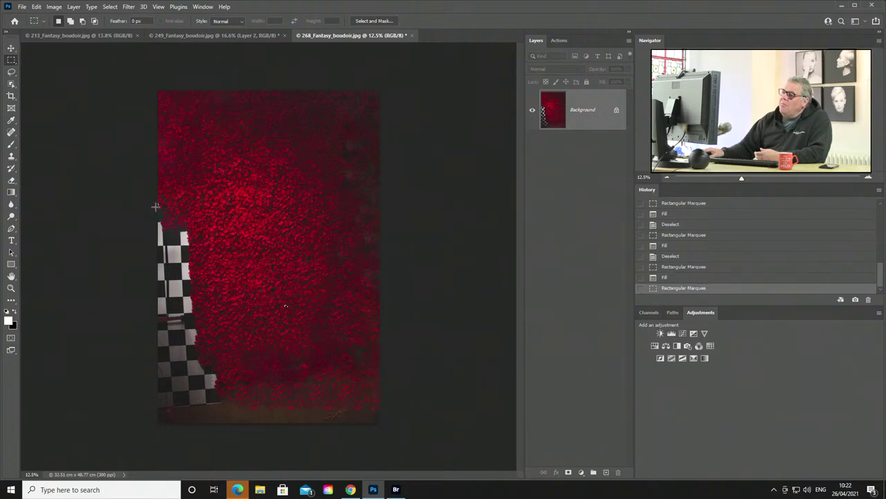
pyautogui.moveTo(158, 196); pyautogui.dragTo(206, 312)
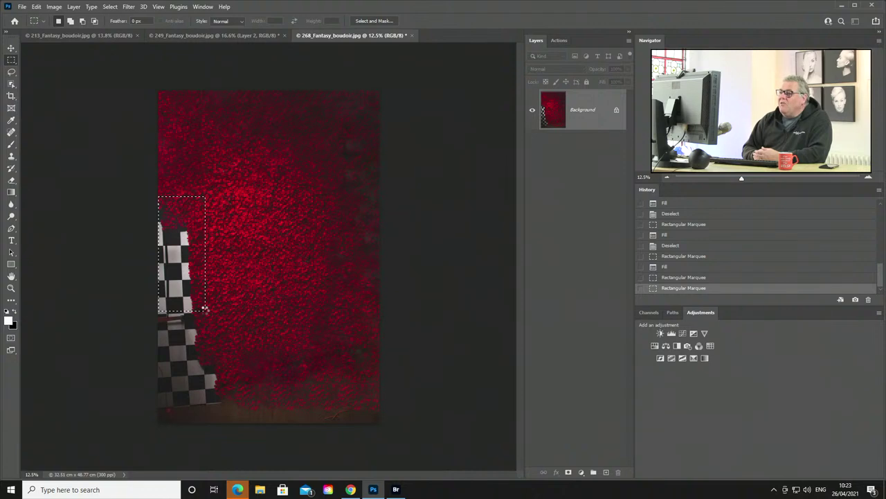
pyautogui.hotkey('shift', 'BackSpace')
pyautogui.press('Return')
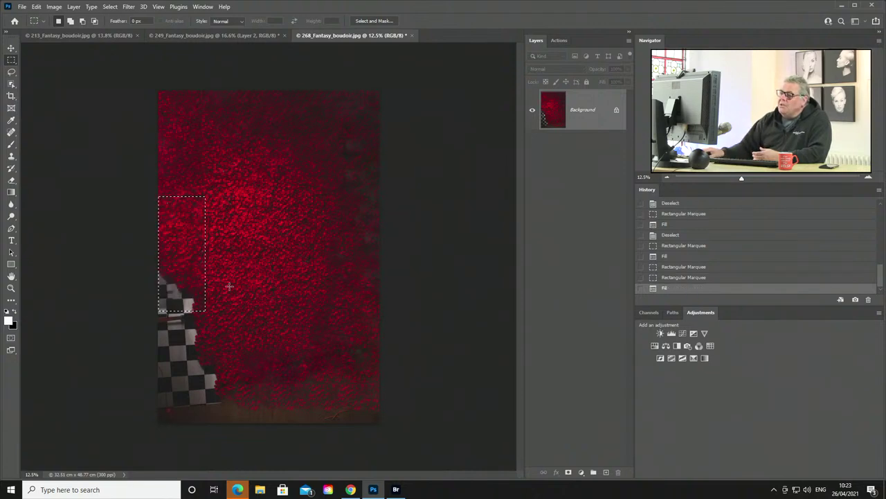
pyautogui.hotkey('ctrl', 'd')
pyautogui.moveTo(158, 257); pyautogui.dragTo(219, 427)
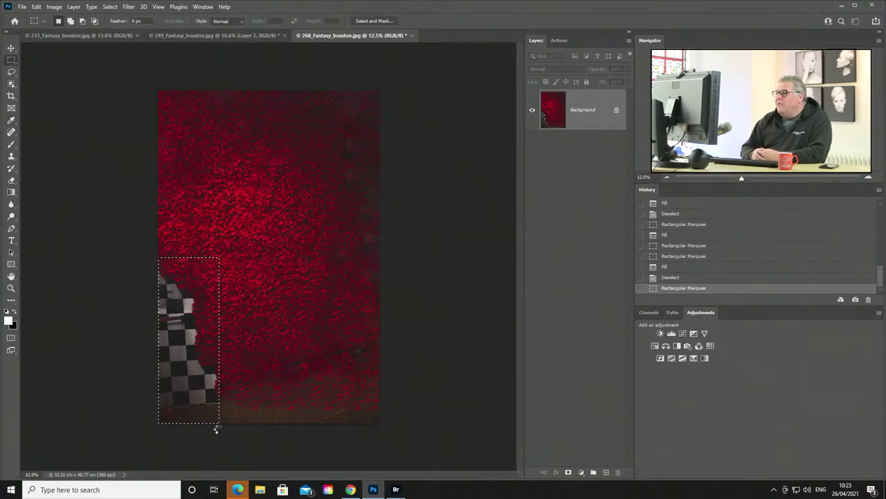
pyautogui.hotkey('shift', 'BackSpace')
pyautogui.press('Return')
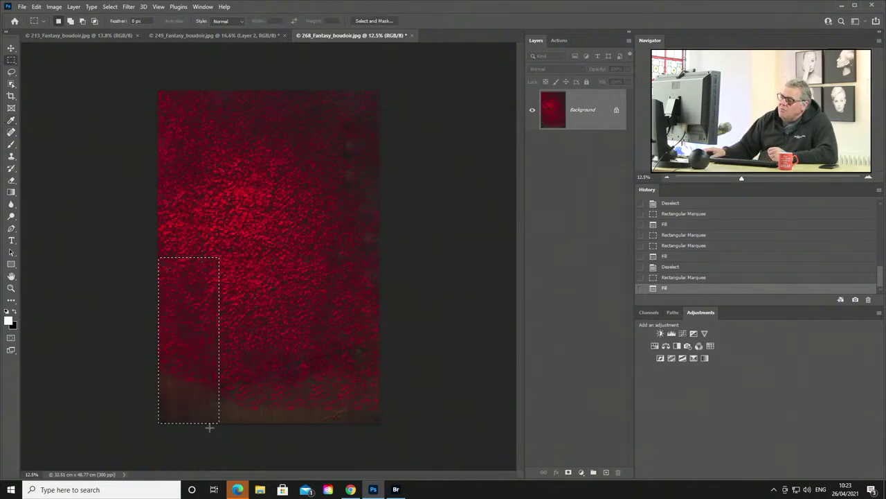
# Clear the selection and use the Clone Stamp with a 400 px brush to cover patchy fill on the right side of the petals.
pyautogui.hotkey('ctrl', 'd')
pyautogui.press('s')
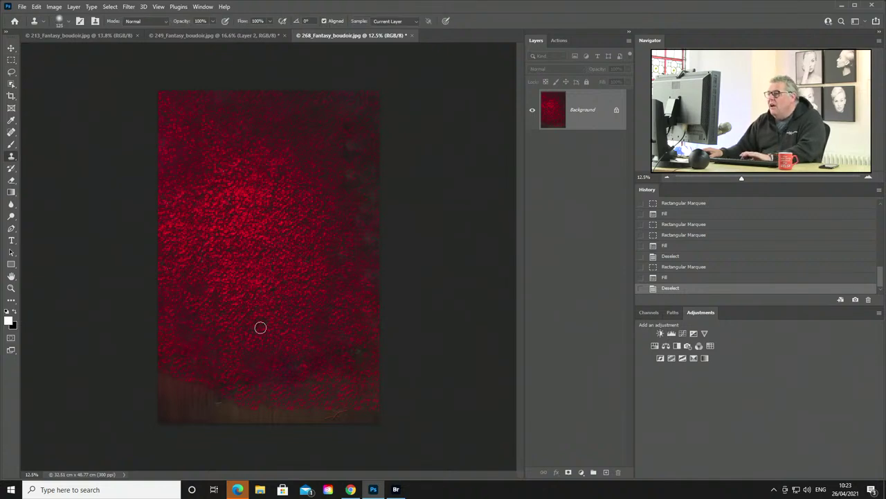
pyautogui.press(']')
pyautogui.press(']')
pyautogui.press(']')
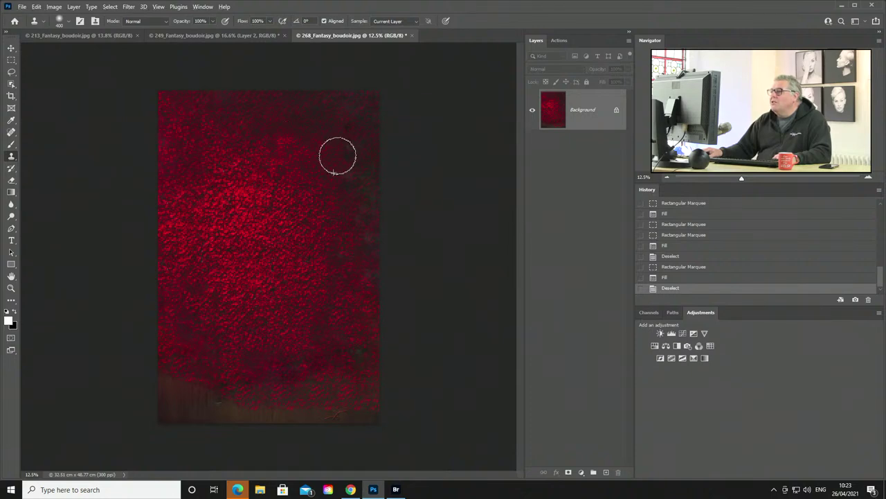
pyautogui.moveTo(316, 253); pyautogui.dragTo(323, 261)
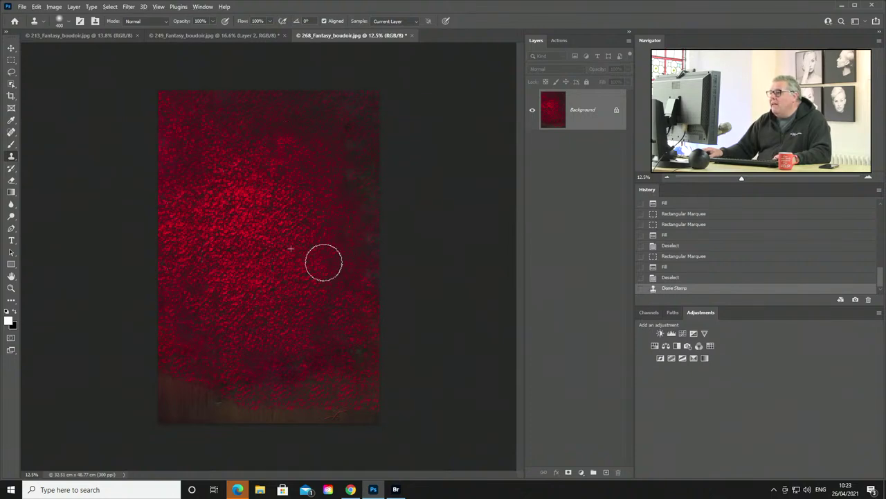
# Clone red petals with the 400 px Clone Stamp over the uneven dark patches across the lower, middle and upper parts of the petal background.
pyautogui.moveTo(336, 323)
pyautogui.mouseDown()
pyautogui.moveTo(311, 322)
pyautogui.moveTo(298, 302)
pyautogui.mouseUp()
pyautogui.moveTo(215, 302)
pyautogui.mouseDown()
pyautogui.moveTo(178, 274)
pyautogui.moveTo(183, 311)
pyautogui.moveTo(209, 330)
pyautogui.moveTo(182, 341)
pyautogui.moveTo(208, 352)
pyautogui.moveTo(204, 369)
pyautogui.moveTo(251, 354)
pyautogui.moveTo(308, 356)
pyautogui.mouseUp()
pyautogui.moveTo(315, 321)
pyautogui.mouseDown()
pyautogui.moveTo(338, 349)
pyautogui.moveTo(338, 366)
pyautogui.mouseUp()
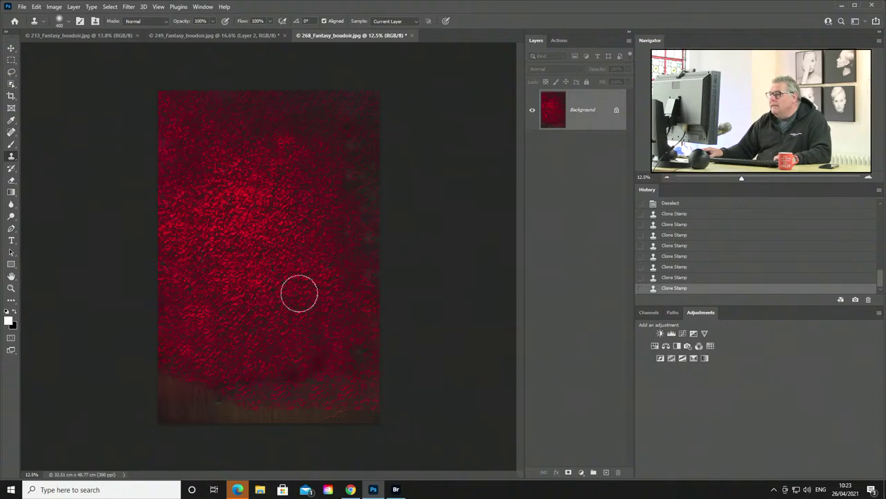
pyautogui.moveTo(317, 334); pyautogui.dragTo(314, 314)
pyautogui.moveTo(261, 330); pyautogui.dragTo(199, 275)
pyautogui.moveTo(220, 317); pyautogui.dragTo(203, 334)
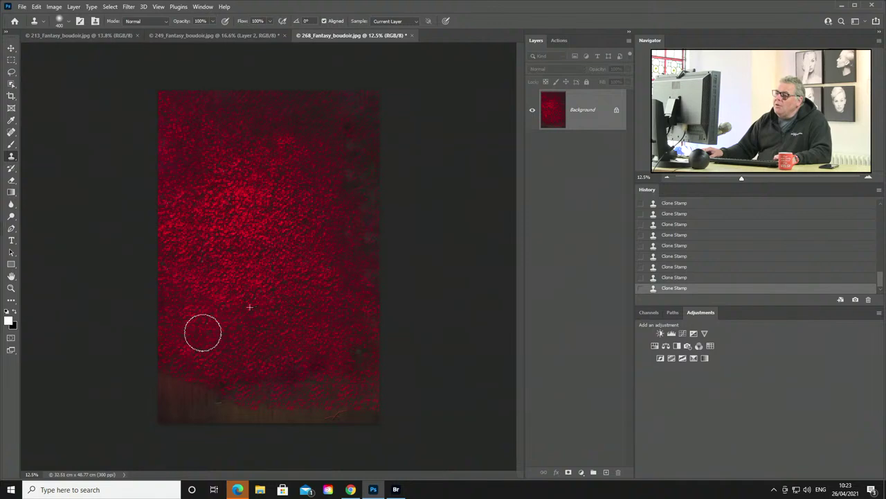
pyautogui.moveTo(214, 269); pyautogui.dragTo(212, 254)
pyautogui.moveTo(214, 194)
pyautogui.mouseDown()
pyautogui.moveTo(193, 158)
pyautogui.moveTo(182, 165)
pyautogui.moveTo(238, 124)
pyautogui.moveTo(273, 126)
pyautogui.moveTo(280, 118)
pyautogui.moveTo(255, 153)
pyautogui.moveTo(249, 135)
pyautogui.moveTo(271, 147)
pyautogui.moveTo(303, 224)
pyautogui.moveTo(336, 213)
pyautogui.moveTo(317, 156)
pyautogui.moveTo(348, 224)
pyautogui.mouseUp()
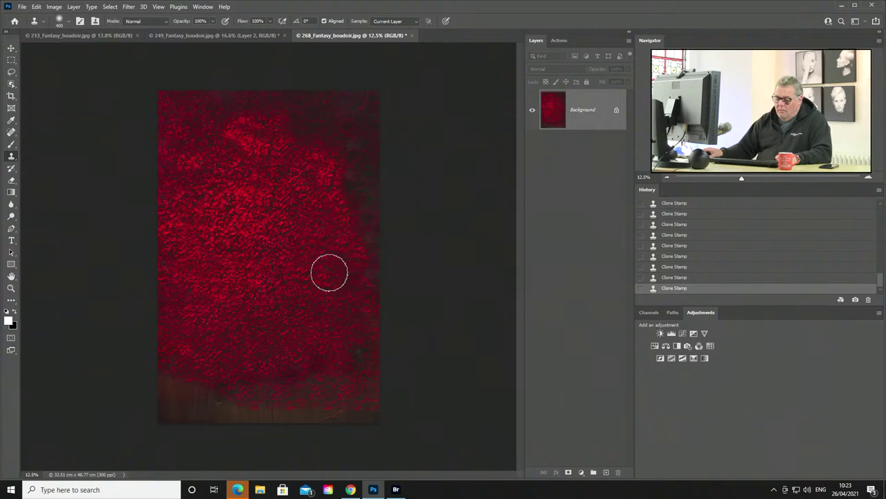
# Compare the petal background without and with the last two clone strokes, then keep both strokes.
pyautogui.hotkey('ctrl', 'z')
pyautogui.hotkey('ctrl', 'z')
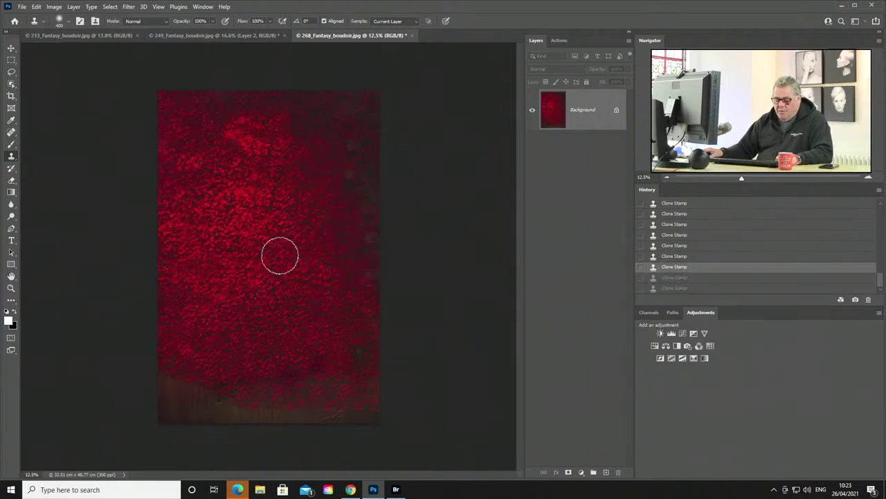
pyautogui.hotkey('ctrl', 'shift', 'z')
pyautogui.hotkey('ctrl', 'shift', 'z')
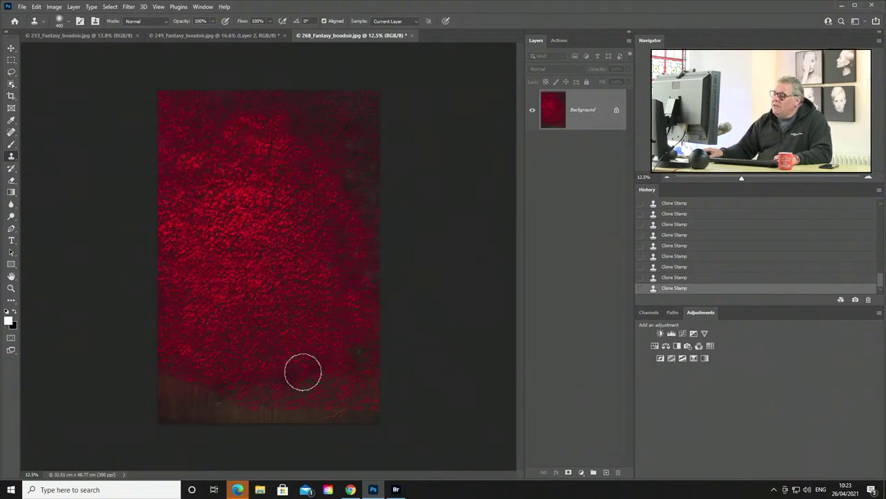
# Clone petals over the bare brown floor strip and the dark area along the bottom of the image.
pyautogui.moveTo(229, 383)
pyautogui.mouseDown()
pyautogui.moveTo(181, 390)
pyautogui.moveTo(181, 399)
pyautogui.moveTo(192, 384)
pyautogui.moveTo(212, 397)
pyautogui.moveTo(271, 405)
pyautogui.moveTo(164, 409)
pyautogui.moveTo(236, 390)
pyautogui.moveTo(274, 416)
pyautogui.moveTo(361, 419)
pyautogui.moveTo(325, 361)
pyautogui.moveTo(347, 401)
pyautogui.moveTo(376, 420)
pyautogui.mouseUp()
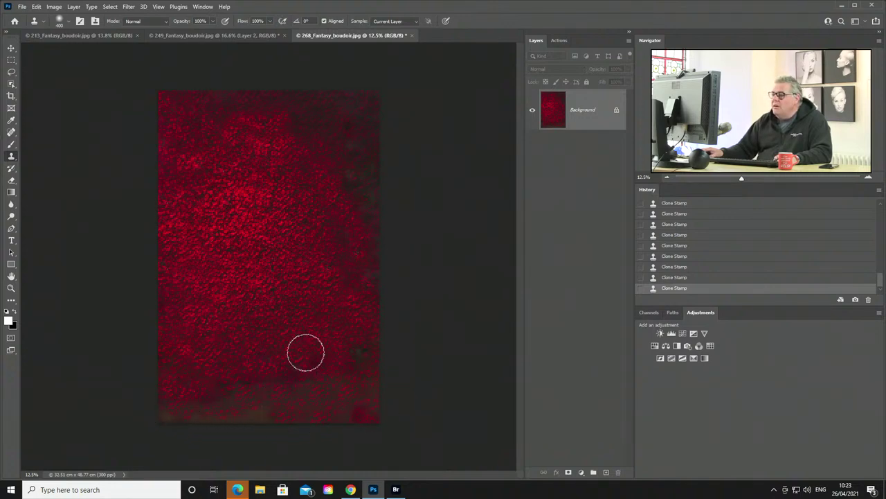
pyautogui.moveTo(265, 386)
pyautogui.mouseDown()
pyautogui.moveTo(221, 402)
pyautogui.moveTo(168, 403)
pyautogui.moveTo(301, 405)
pyautogui.mouseUp()
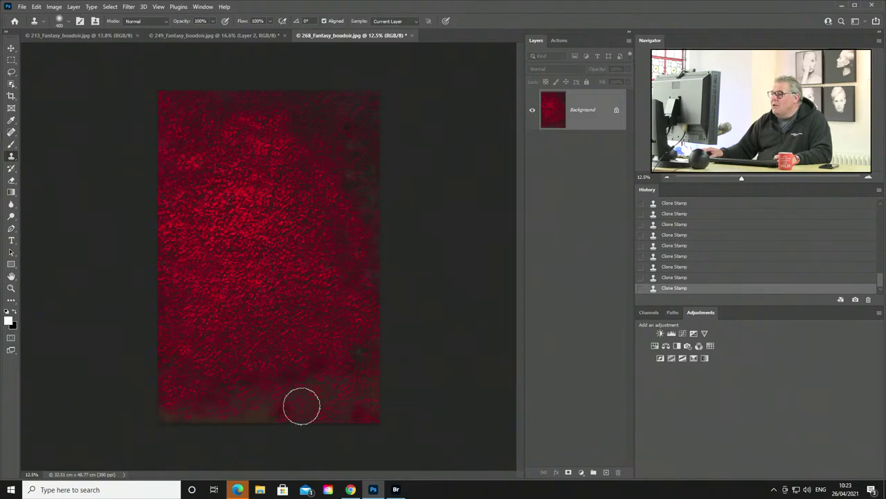
pyautogui.scroll(5, 307, 344)
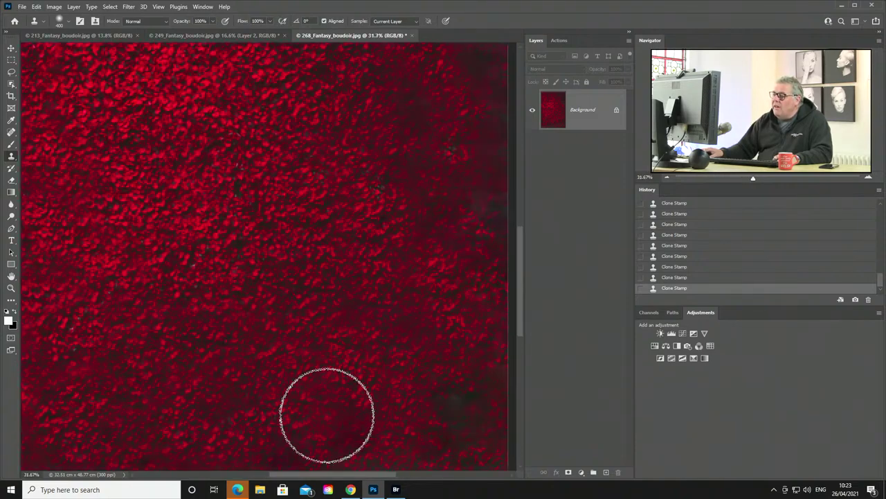
pyautogui.keyDown('alt'); pyautogui.click(383, 326); pyautogui.keyUp('alt')
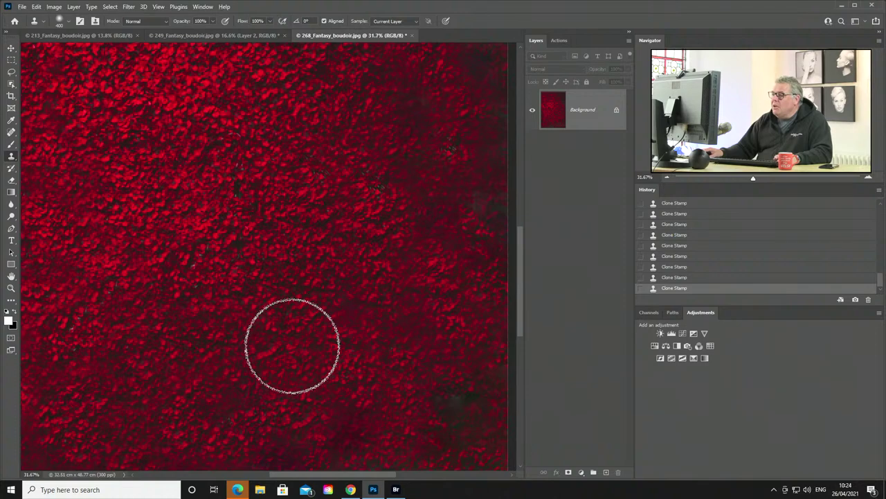
pyautogui.scroll(-5, 385, 267)
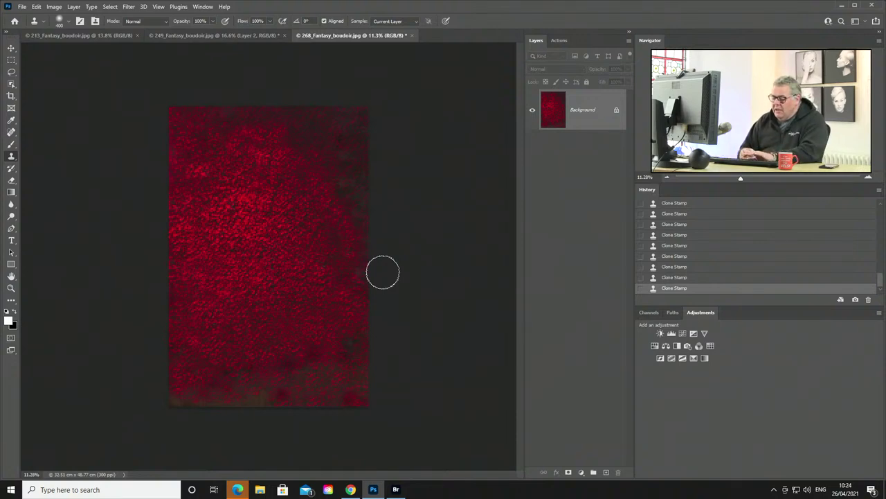
# Enlarge the Clone Stamp brush to 1100 px and clone petals over the dark upper-right area and down the image's right side.
pyautogui.press(']')
pyautogui.press(']')
pyautogui.press(']')
pyautogui.press(']')
pyautogui.press(']')
pyautogui.press(']')
pyautogui.press(']')
pyautogui.press(']')
pyautogui.press(']')
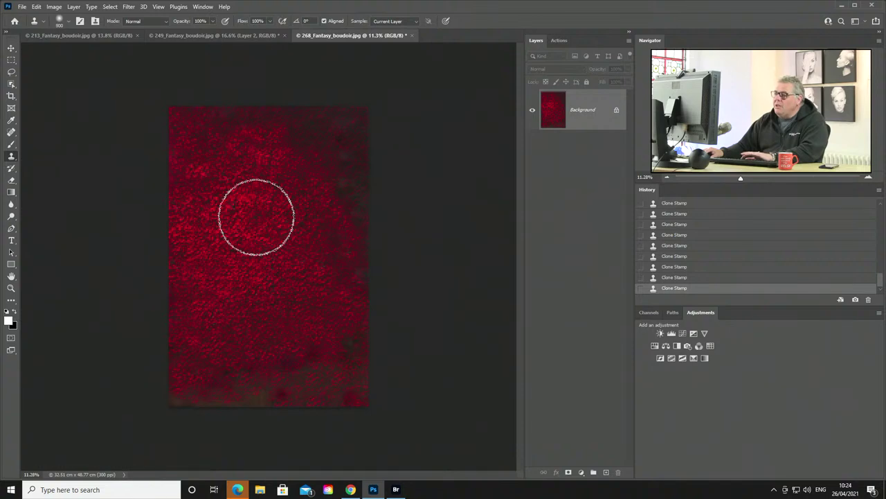
pyautogui.keyDown('alt'); pyautogui.click(180, 152); pyautogui.keyUp('alt')
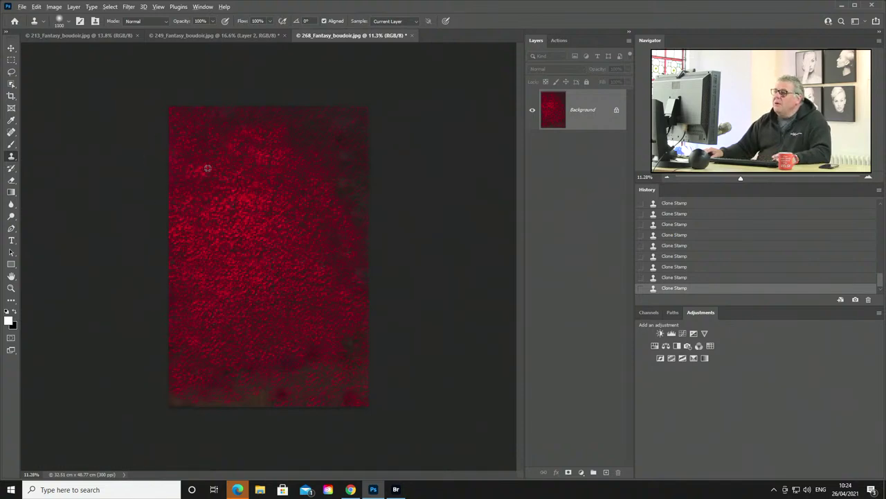
pyautogui.moveTo(325, 142)
pyautogui.mouseDown()
pyautogui.moveTo(301, 139)
pyautogui.moveTo(331, 178)
pyautogui.moveTo(232, 224)
pyautogui.mouseUp()
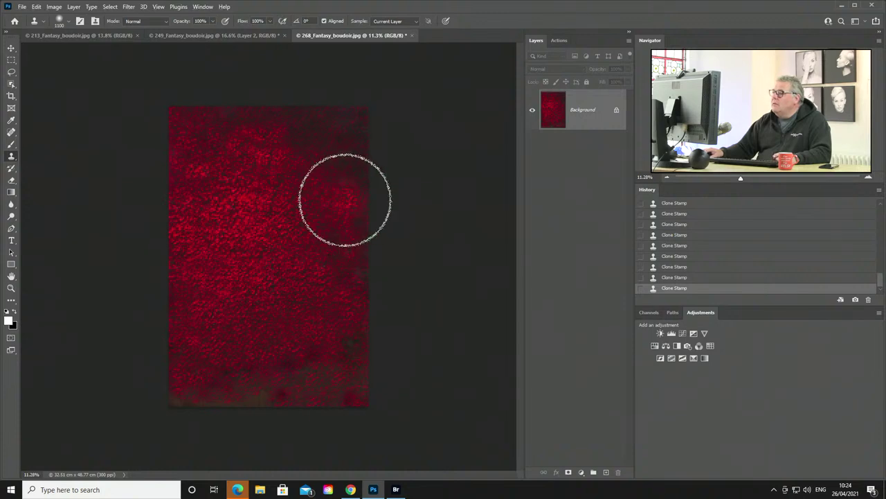
pyautogui.moveTo(347, 198)
pyautogui.mouseDown()
pyautogui.moveTo(332, 198)
pyautogui.moveTo(303, 151)
pyautogui.moveTo(308, 224)
pyautogui.moveTo(302, 198)
pyautogui.moveTo(226, 245)
pyautogui.mouseUp()
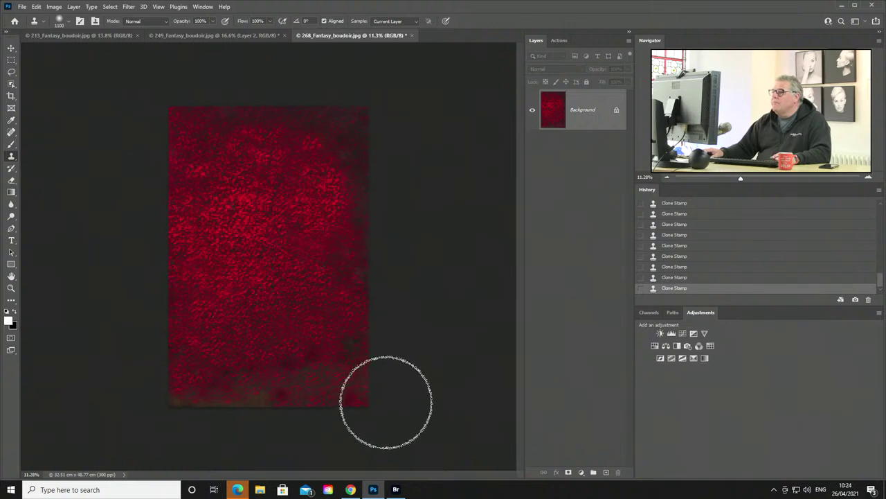
pyautogui.moveTo(342, 331); pyautogui.dragTo(350, 263)
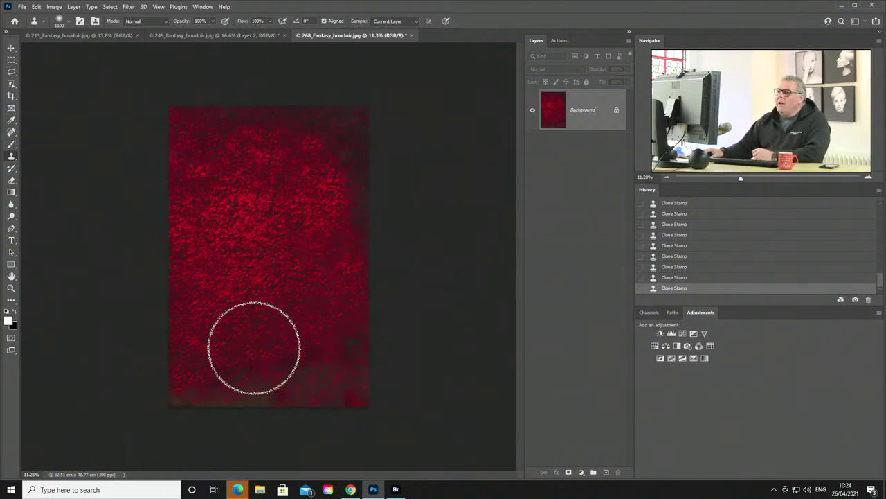
# Sample petals near the bottom of the image and clone them over the remaining floor patches along its bottom edge.
pyautogui.keyDown('alt'); pyautogui.click(213, 362); pyautogui.keyUp('alt')
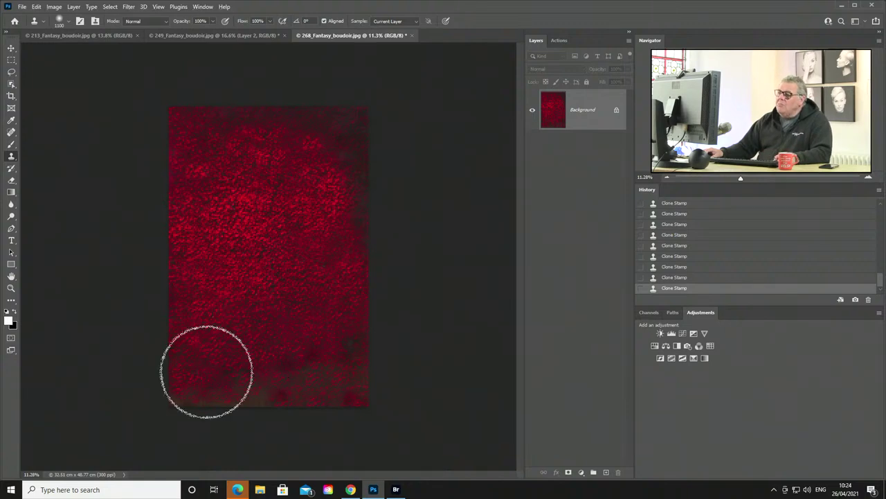
pyautogui.moveTo(204, 402)
pyautogui.mouseDown()
pyautogui.moveTo(245, 406)
pyautogui.moveTo(237, 402)
pyautogui.mouseUp()
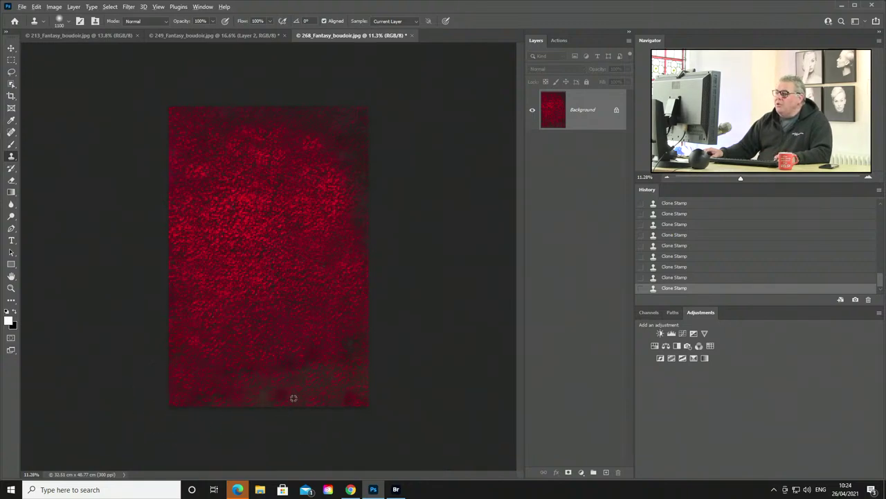
pyautogui.keyDown('alt'); pyautogui.click(293, 396); pyautogui.keyUp('alt')
pyautogui.moveTo(350, 401); pyautogui.dragTo(322, 385)
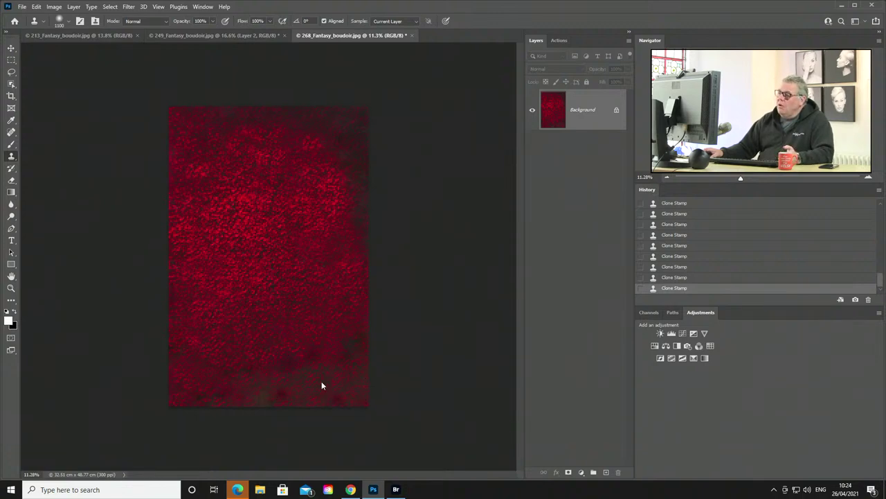
# Save the image as a new JPEG named "0 Background red petals" at the highest quality.
pyautogui.hotkey('ctrl', 'shift', 's')
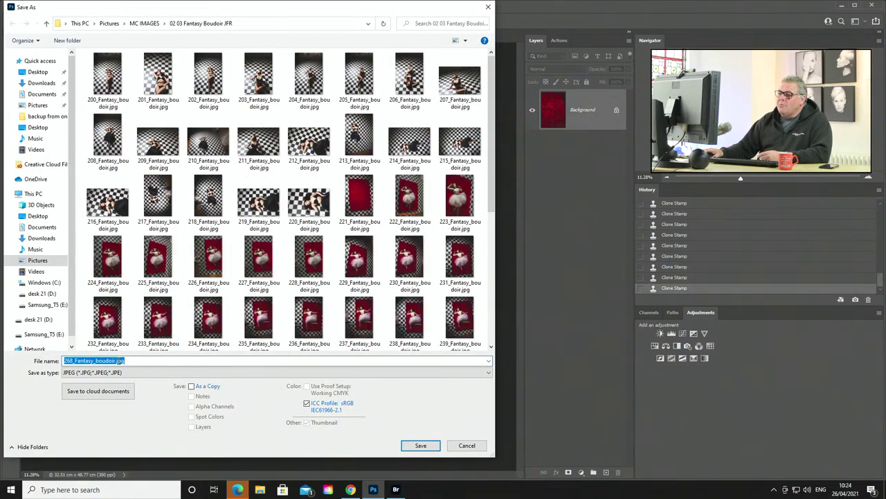
pyautogui.write('0 Background red petals')
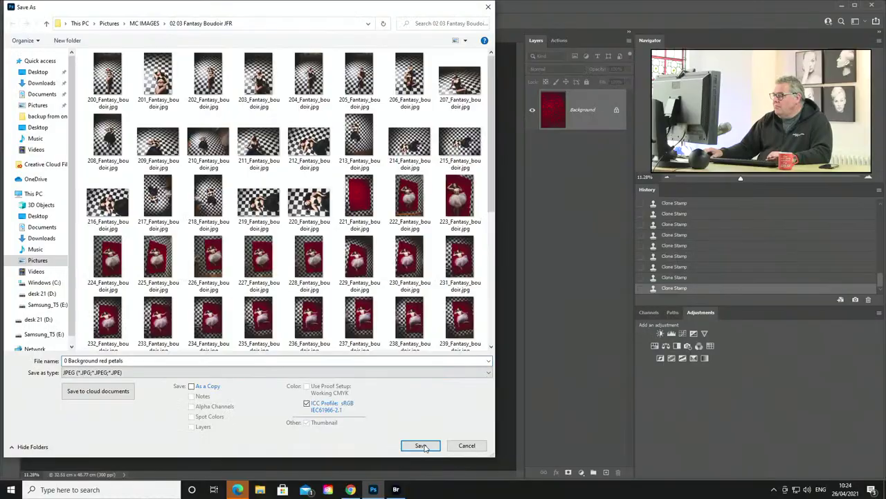
pyautogui.click(420, 445)
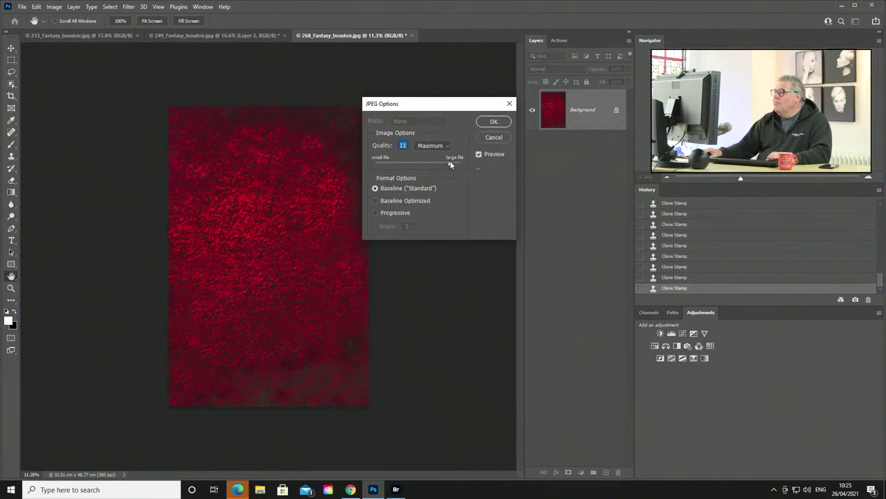
pyautogui.moveTo(450, 161)
pyautogui.mouseDown()
pyautogui.moveTo(439, 163)
pyautogui.moveTo(462, 162)
pyautogui.mouseUp()
pyautogui.click(495, 122)
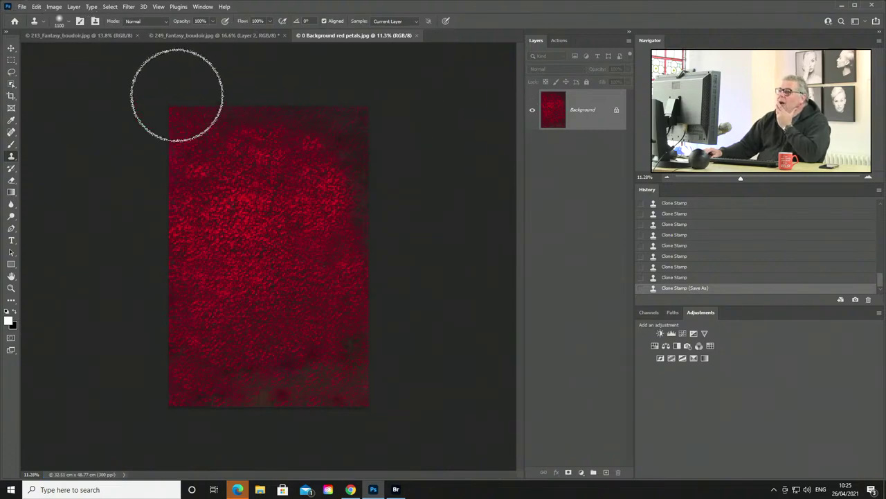
# Copy the red petals background into 249_Fantasy_boudoir.jpg with the Move tool and place it directly beneath the cut-out model layer.
pyautogui.click(11, 48)
pyautogui.click(170, 36)
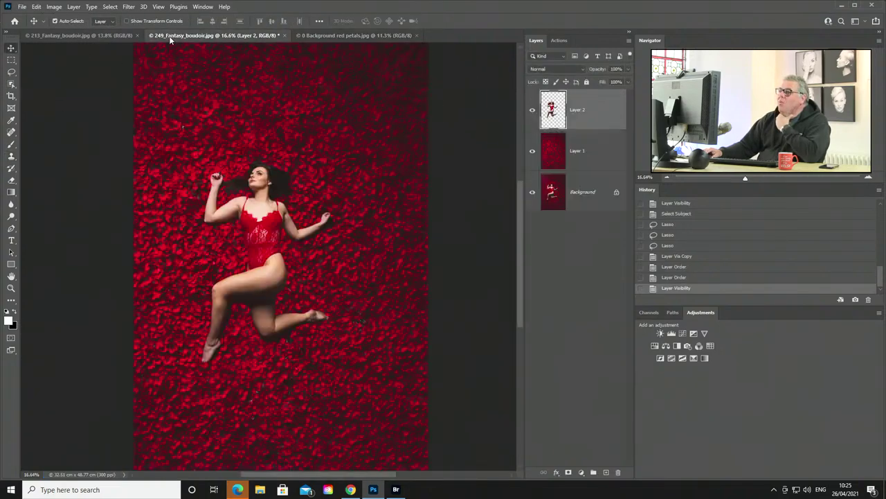
pyautogui.click(533, 151)
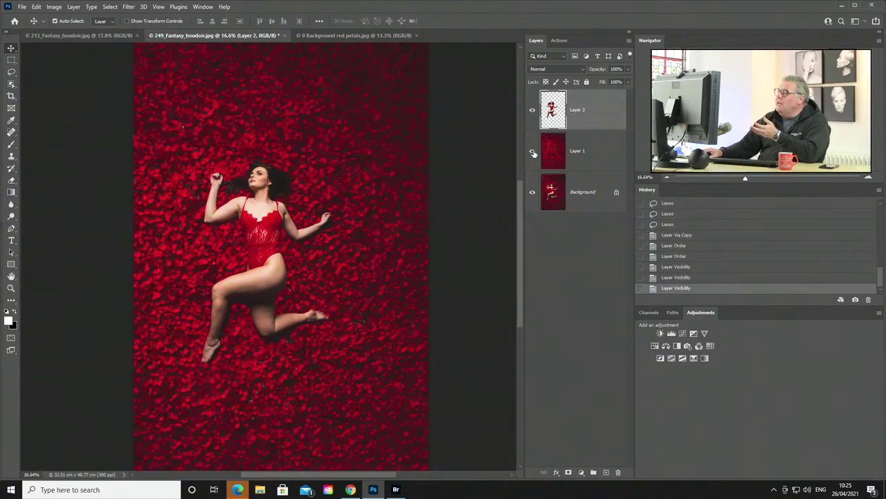
pyautogui.click(331, 36)
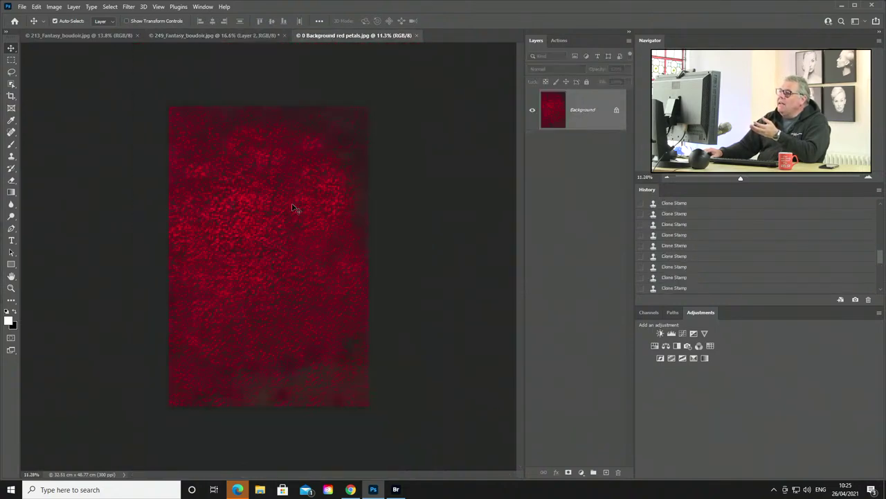
pyautogui.click(219, 36)
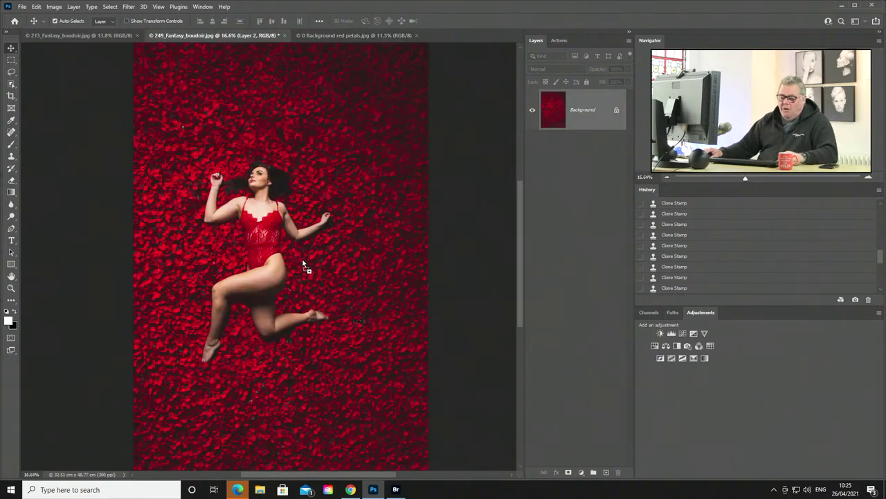
pyautogui.moveTo(305, 265); pyautogui.dragTo(305, 263)
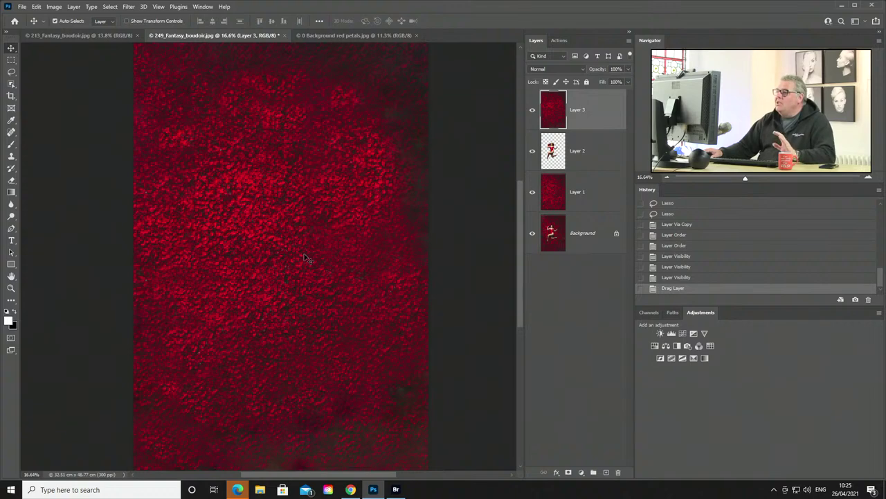
pyautogui.hotkey('ctrl', '0')
pyautogui.moveTo(608, 117); pyautogui.dragTo(603, 164)
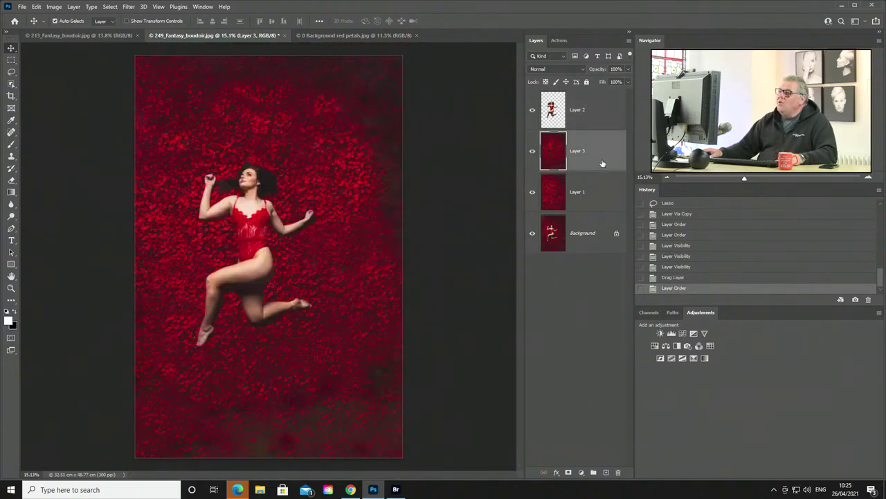
# Hide Layer 1 and compare the composite with the new petals layer hidden and shown, leaving the new layer visible.
pyautogui.click(531, 193)
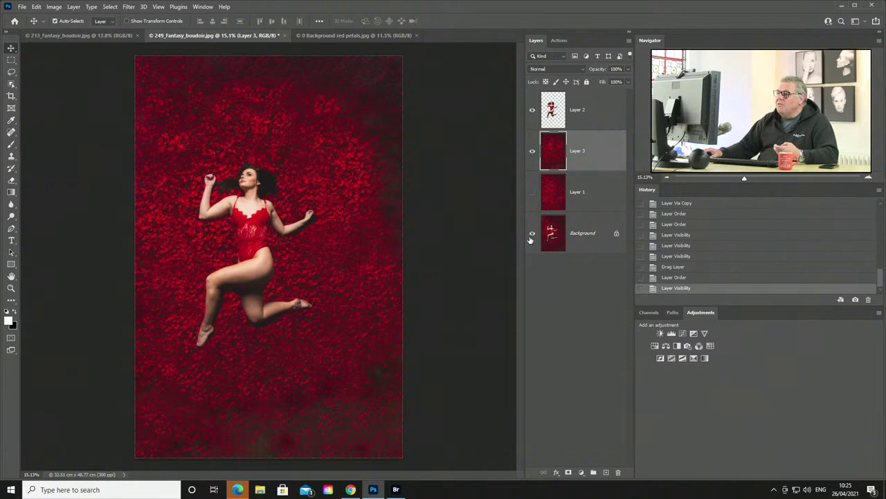
pyautogui.click(532, 151)
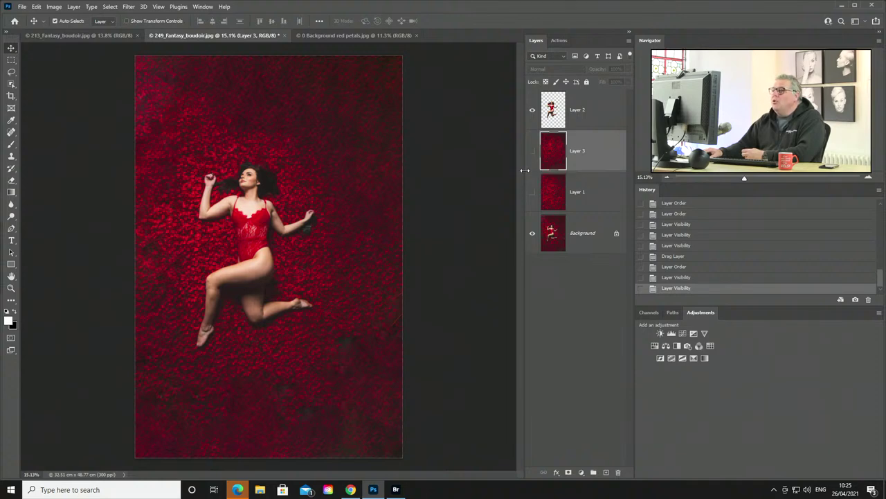
pyautogui.click(532, 153)
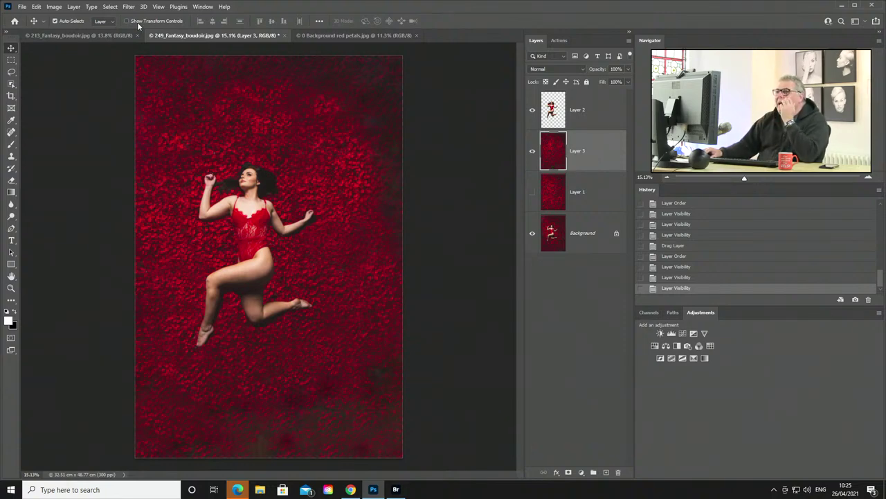
# Review the checkerboard photo 213_Fantasy_boudoir.jpg and the red petals background, then return to 249_Fantasy_boudoir.jpg.
pyautogui.click(96, 35)
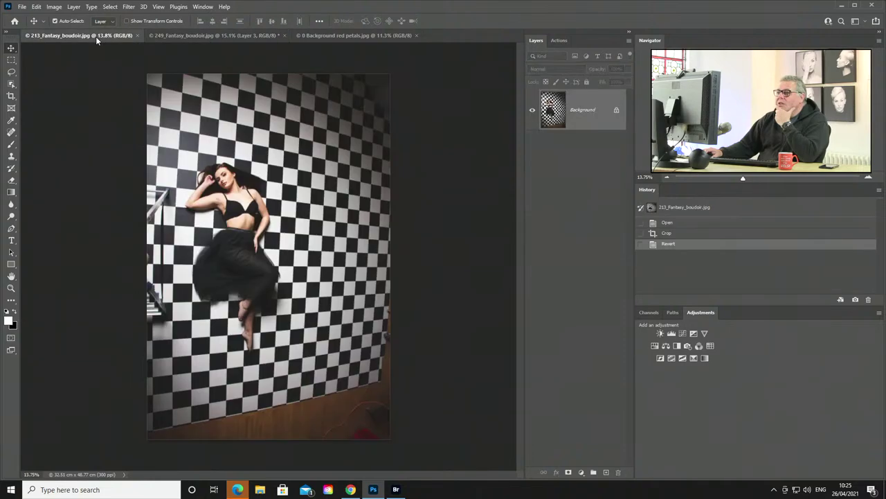
pyautogui.click(321, 36)
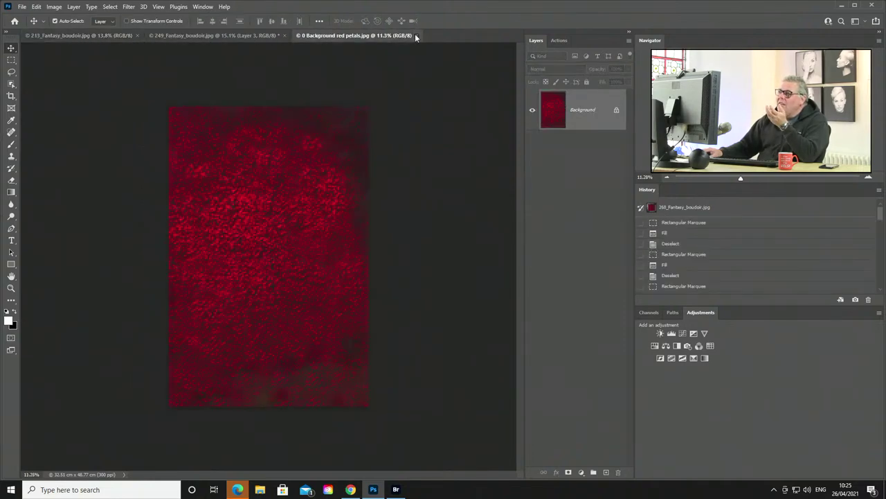
pyautogui.click(261, 35)
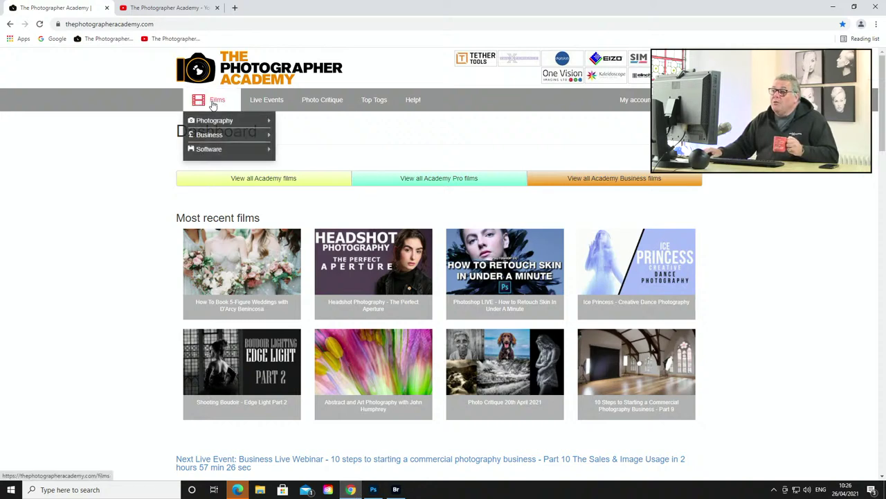
# Switch to Chrome and open the full films listing on The Photographer Academy website.
pyautogui.click(214, 102)
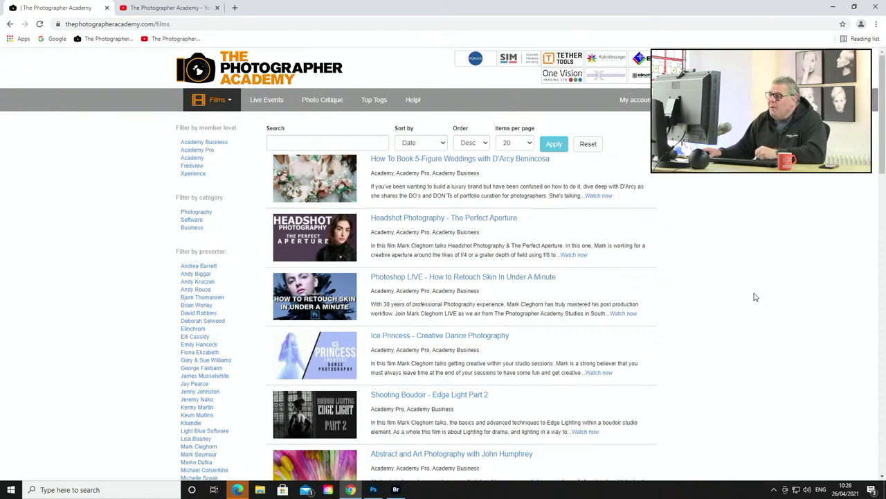
# Switch back to Photoshop and close 249_Fantasy_boudoir.jpg without saving its changes.
pyautogui.scroll(-5, 756, 296)
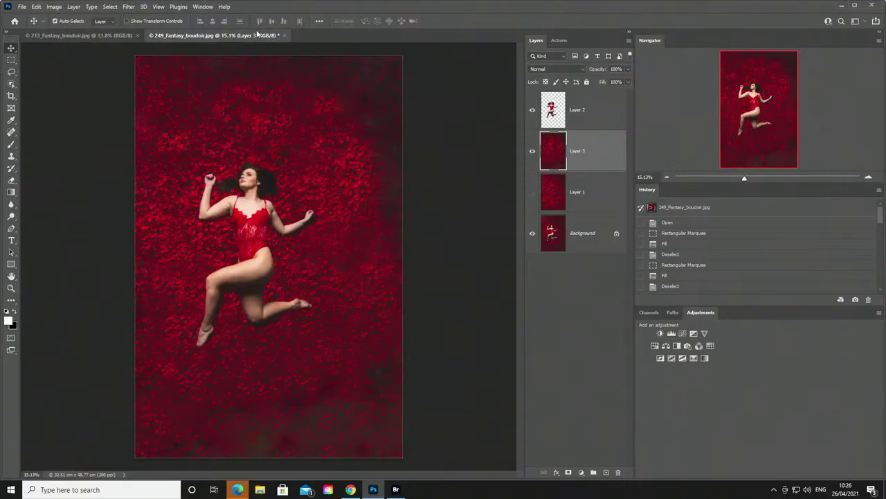
pyautogui.click(285, 35)
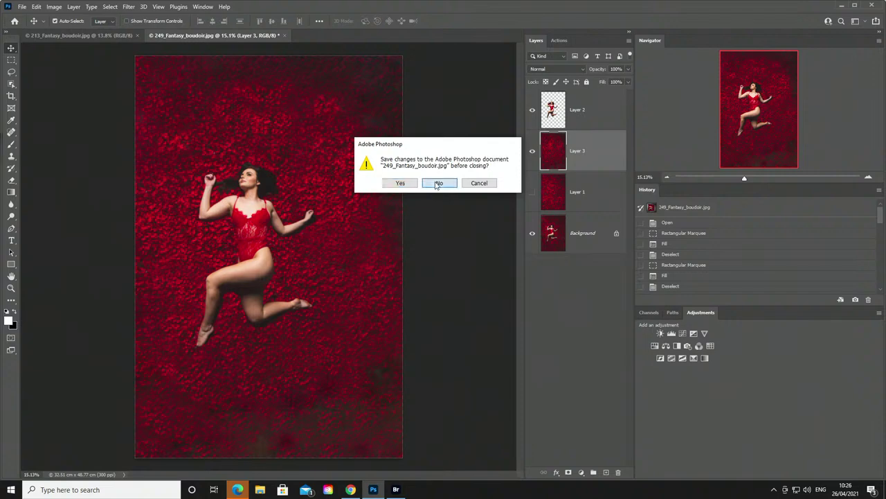
pyautogui.click(437, 183)
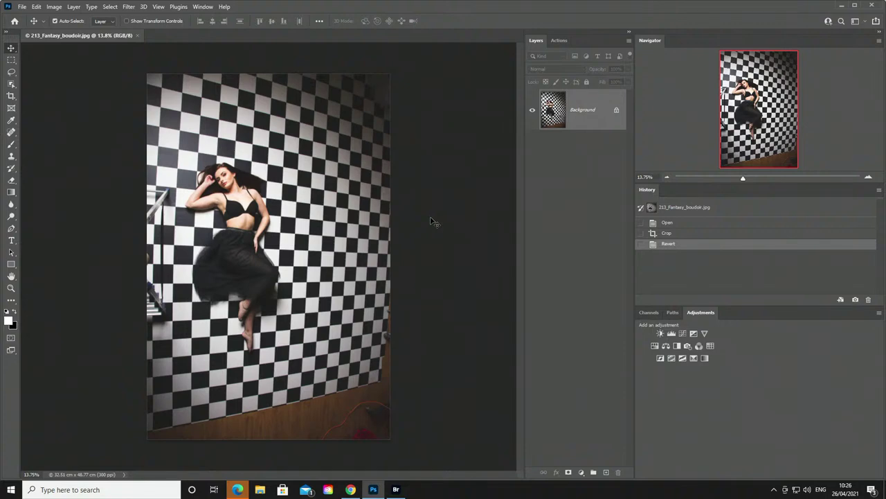
pyautogui.click(37, 7)
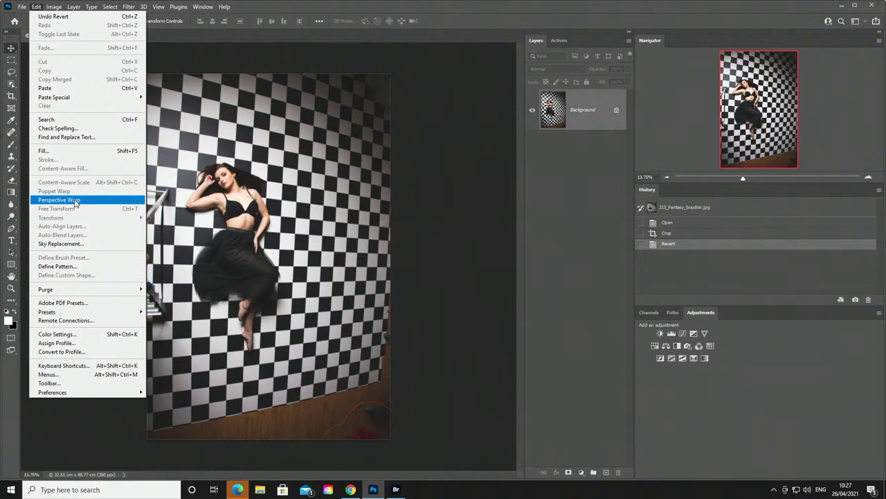
pyautogui.click(286, 187)
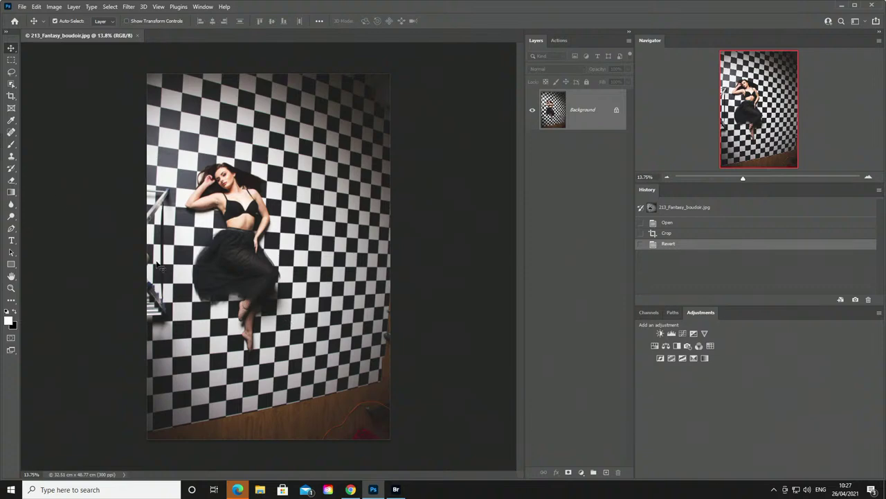
# Outline the lower strip of the checkerboard floor with the Polygonal Lasso tool and undo the selection.
pyautogui.click(12, 73)
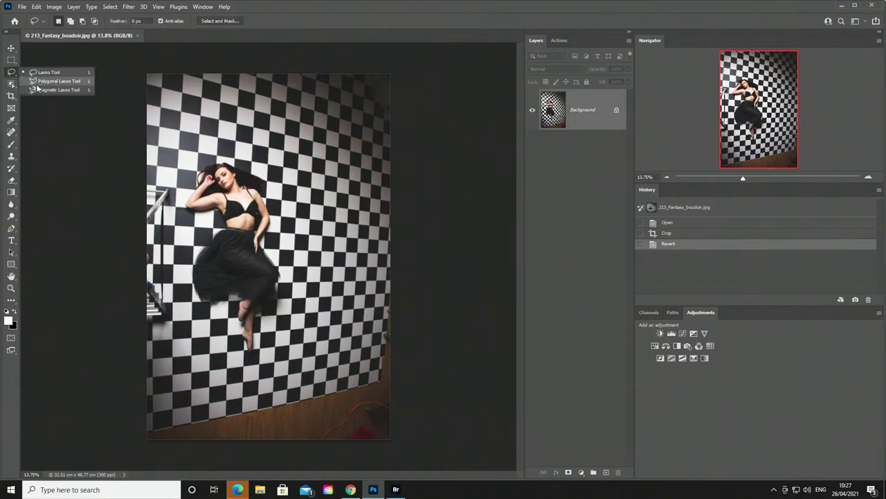
pyautogui.click(40, 81)
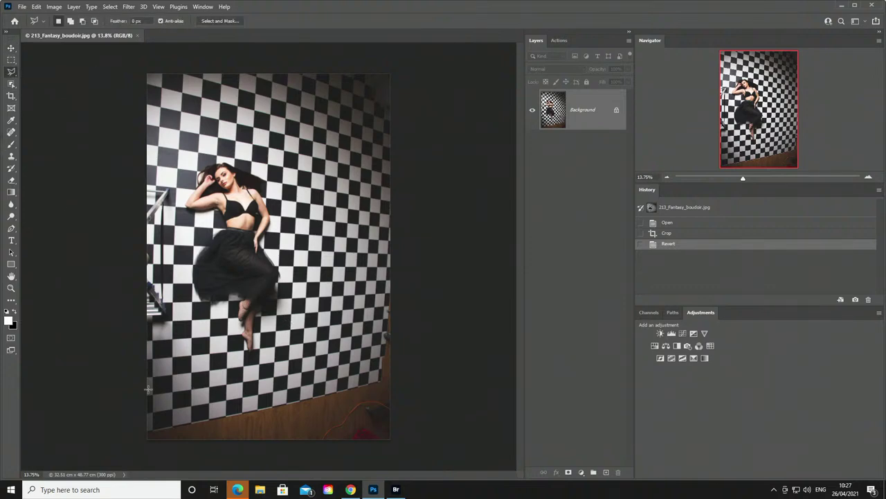
pyautogui.click(145, 378)
pyautogui.click(413, 339)
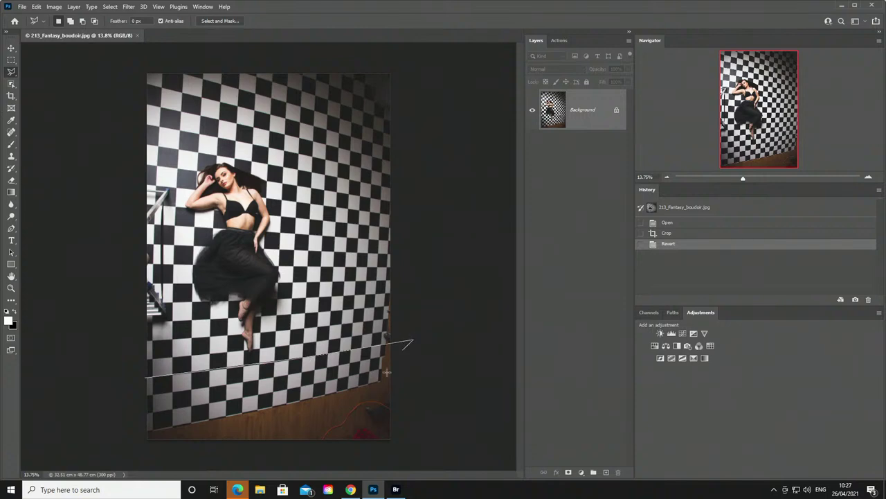
pyautogui.click(411, 449)
pyautogui.click(138, 446)
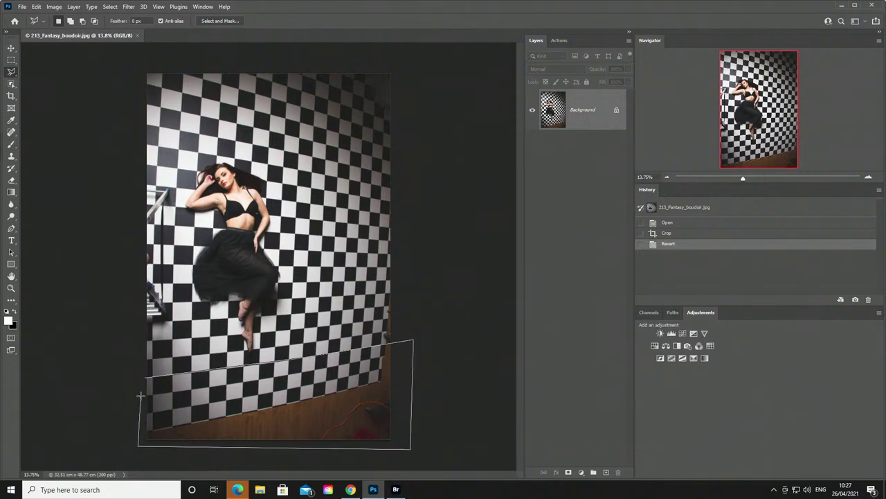
pyautogui.click(145, 380)
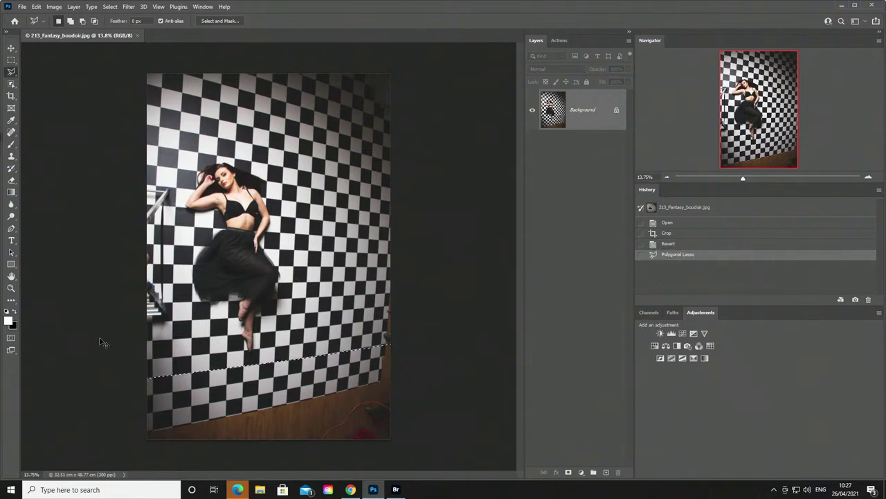
pyautogui.hotkey('ctrl', 'z')
# Select the lower checkerboard strip, including the wooden floor, with the Polygonal Lasso along a tile line and copy it to a new layer.
pyautogui.click(146, 377)
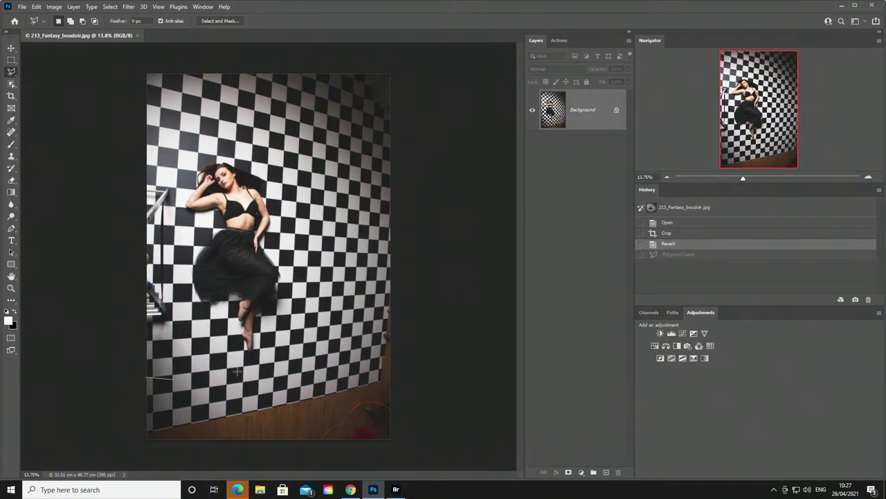
pyautogui.click(400, 342)
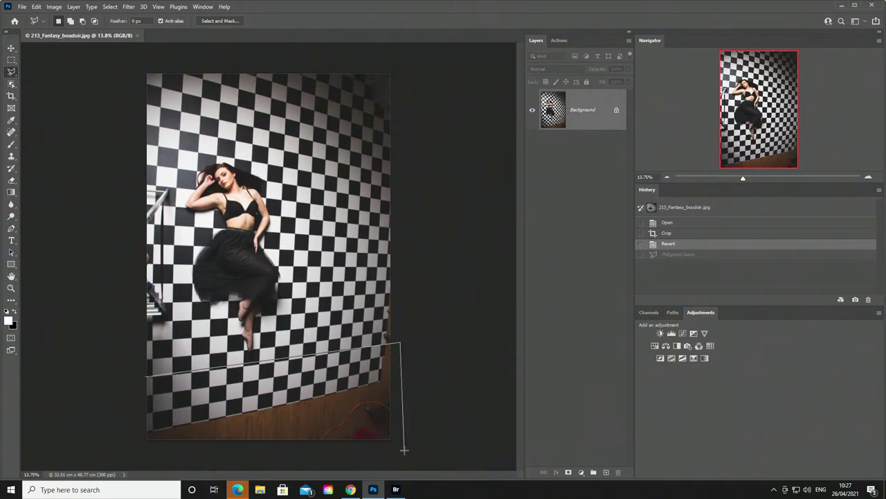
pyautogui.click(403, 452)
pyautogui.click(144, 451)
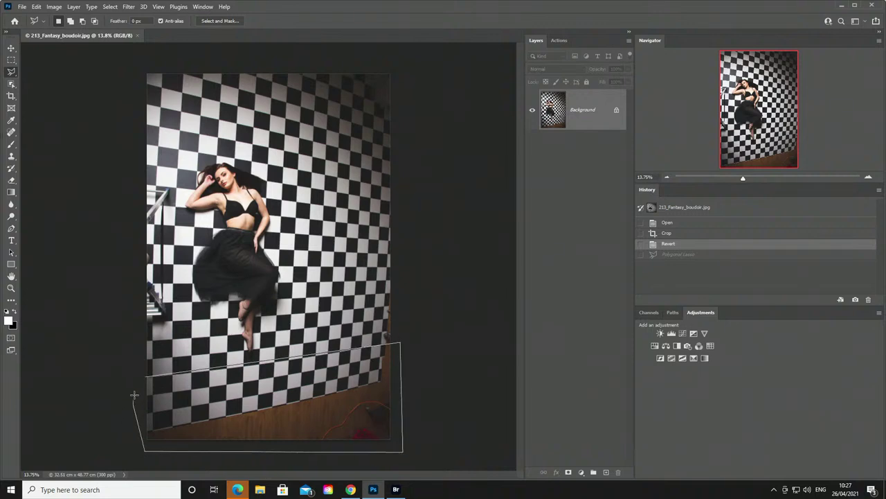
pyautogui.click(134, 405)
pyautogui.click(144, 377)
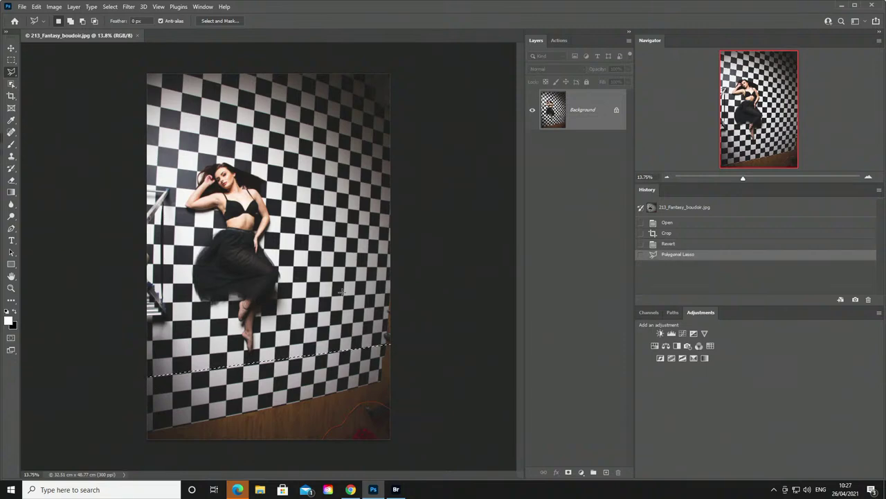
pyautogui.scroll(-2, 341, 291)
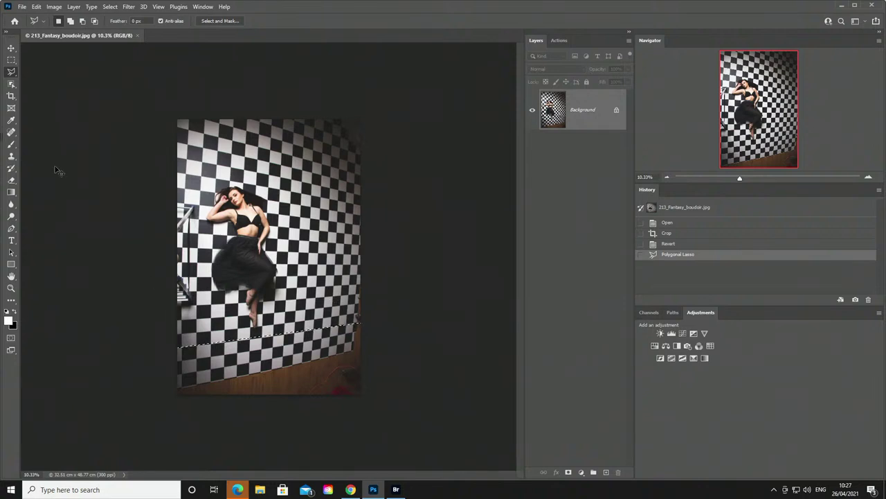
pyautogui.hotkey('ctrl', 'j')
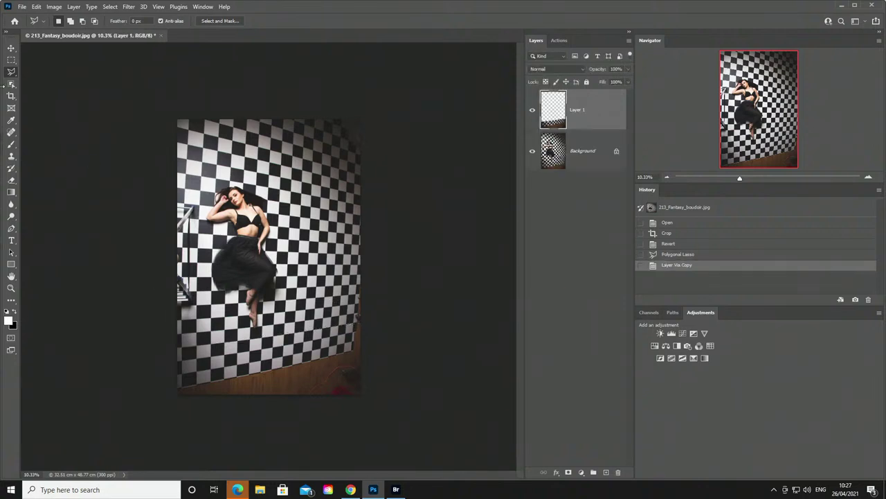
# Move the copied checkerboard strip down over the wooden floor, toggling the Background layer's visibility to try lining up the tiles.
pyautogui.click(11, 48)
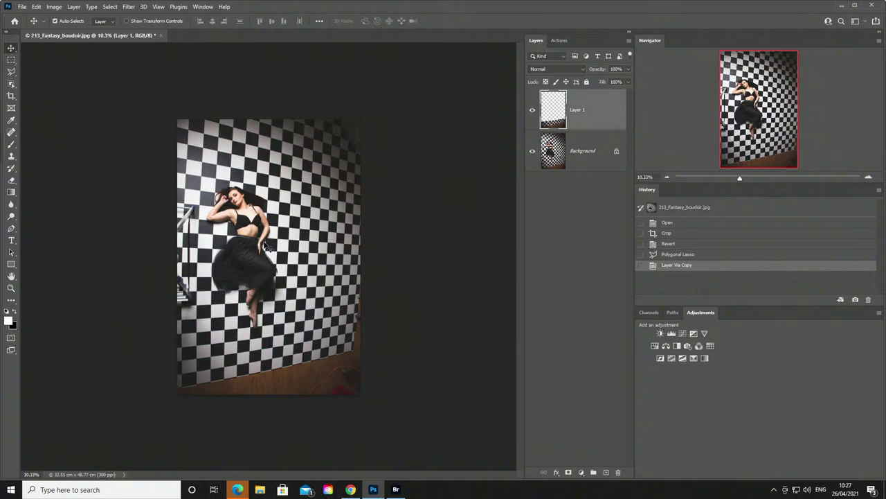
pyautogui.click(532, 151)
pyautogui.moveTo(350, 378); pyautogui.dragTo(282, 372)
pyautogui.click(533, 151)
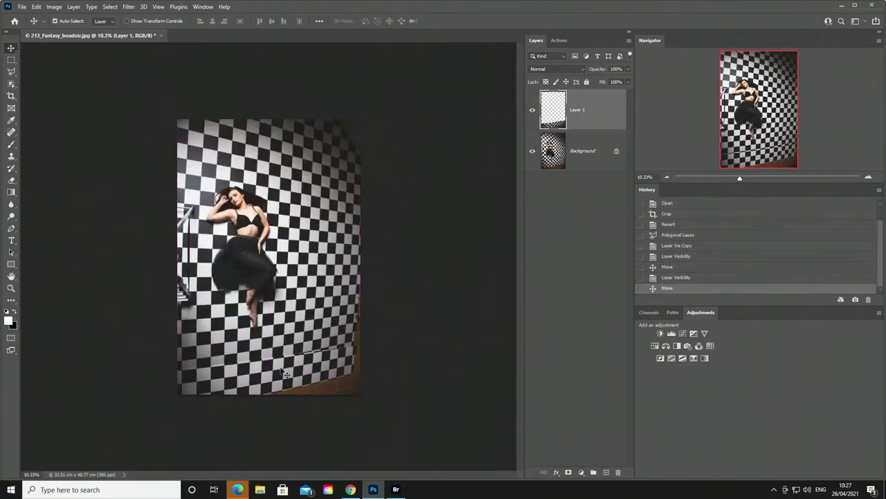
pyautogui.scroll(3, 282, 372)
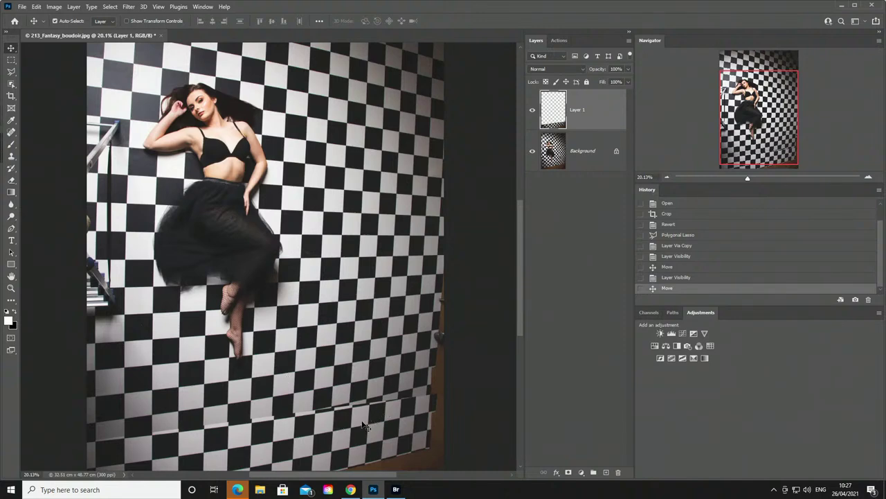
pyautogui.moveTo(362, 424); pyautogui.dragTo(380, 434)
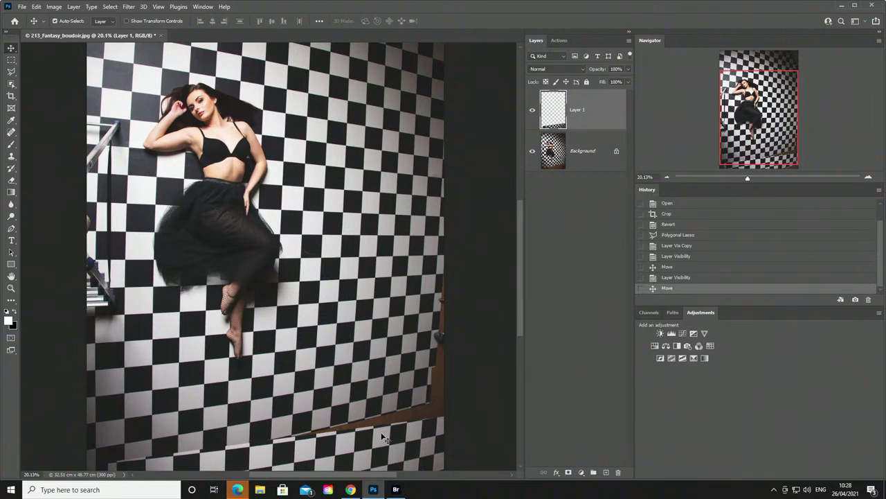
# Look over the Transform options for the copied strip and delete its layer.
pyautogui.click(37, 7)
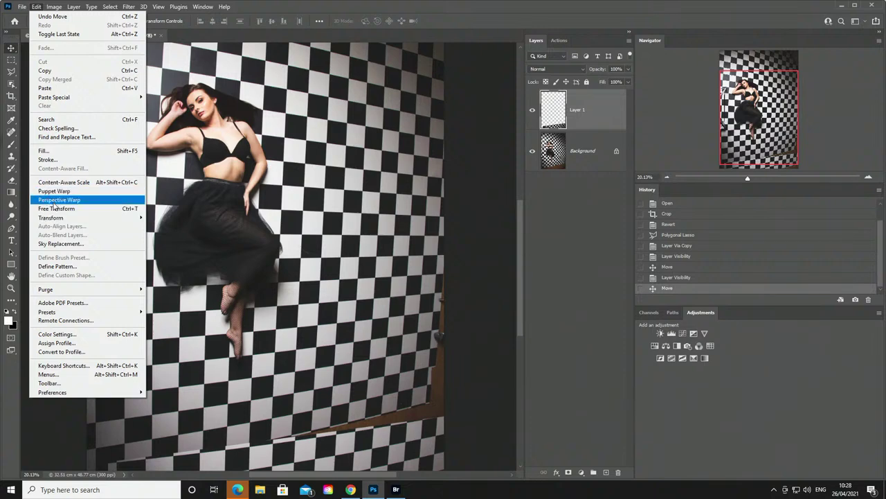
pyautogui.moveTo(55, 219)
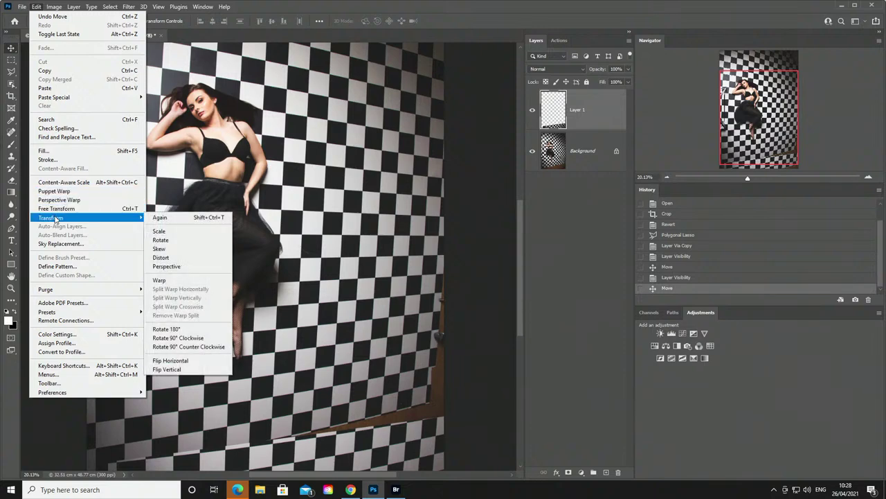
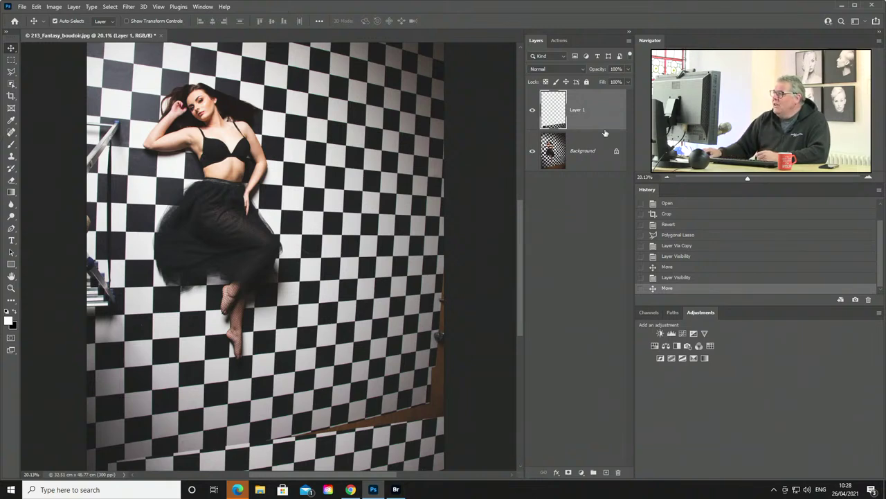
pyautogui.moveTo(585, 113); pyautogui.dragTo(618, 473)
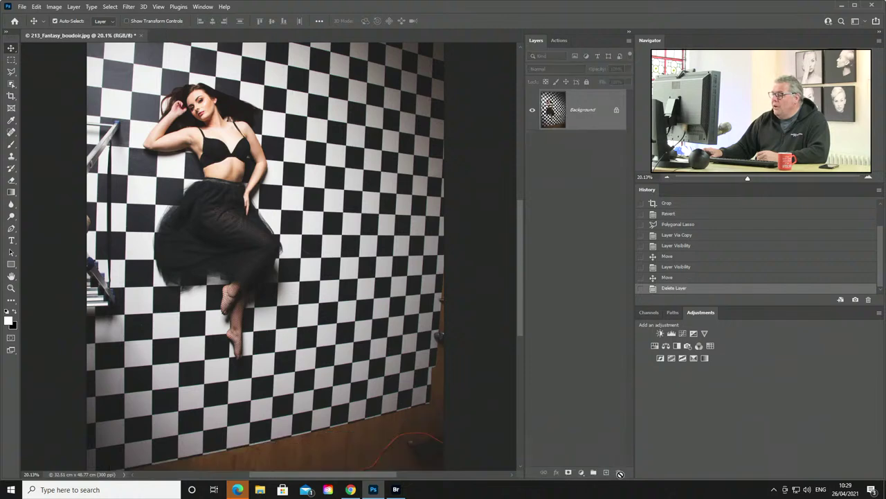
# Try cropping away the wooden floor below the model by reducing the photo's height to about 41 cm.
pyautogui.scroll(-1, 281, 390)
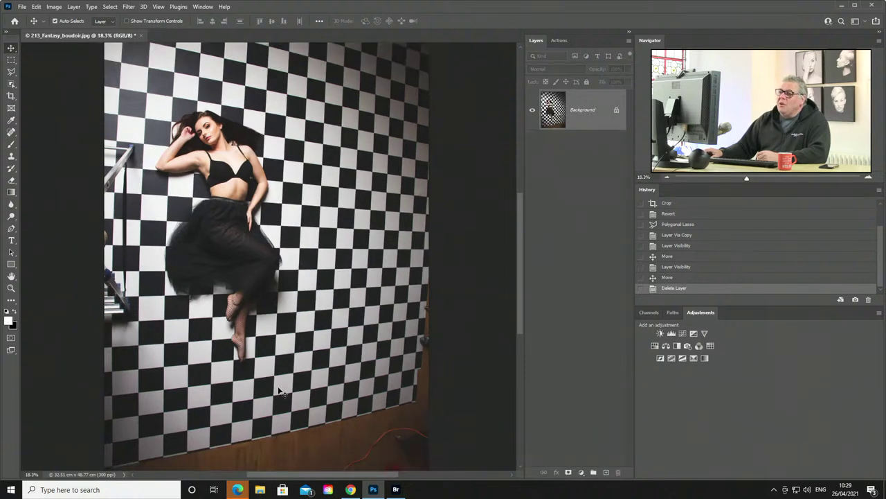
pyautogui.scroll(-1, 280, 391)
pyautogui.press('c')
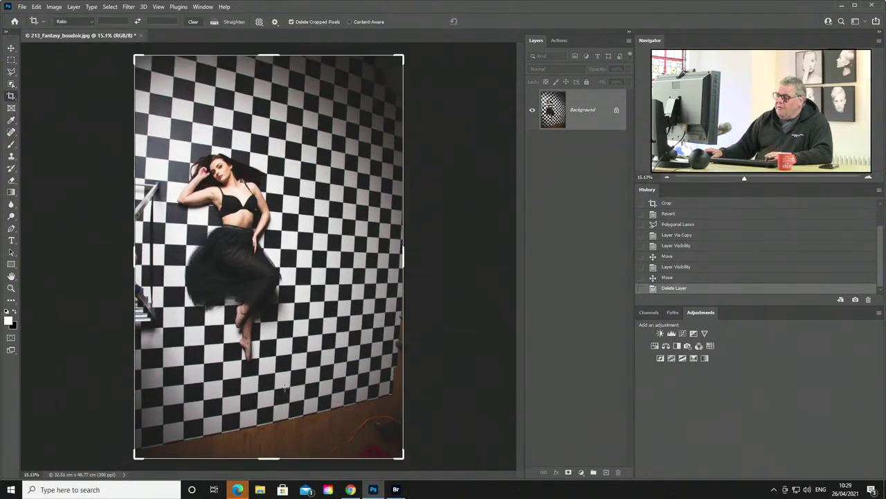
pyautogui.moveTo(273, 459); pyautogui.dragTo(275, 431)
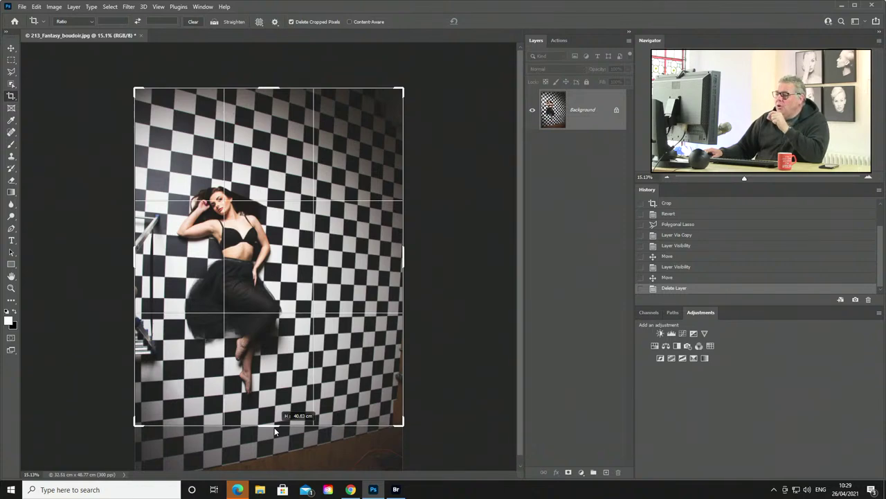
pyautogui.moveTo(275, 431)
pyautogui.mouseDown()
pyautogui.moveTo(277, 474)
pyautogui.moveTo(279, 436)
pyautogui.moveTo(279, 446)
pyautogui.mouseUp()
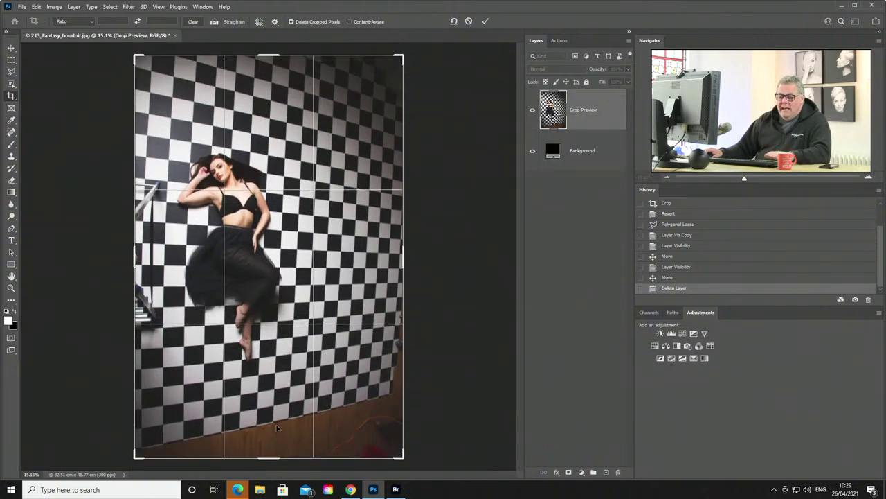
pyautogui.press('Return')
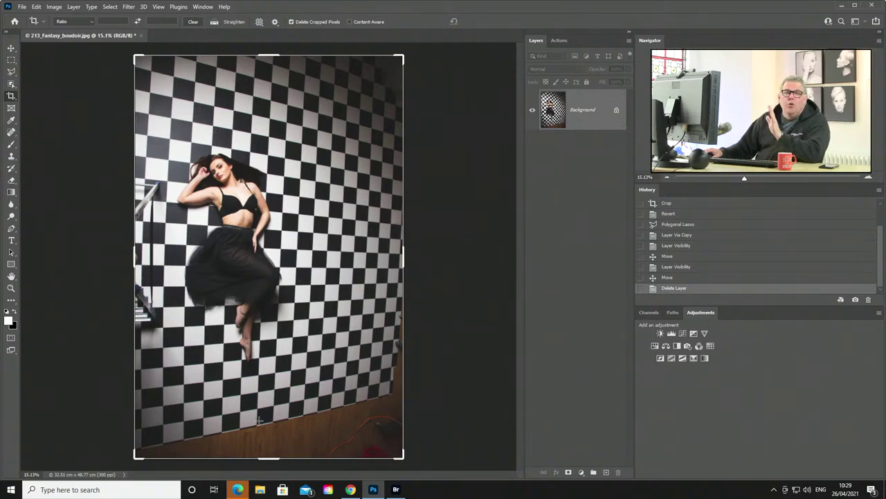
# Select the dark tile behind the top end of the stepladder with the Polygonal Lasso tool, following the tile's edges.
pyautogui.scroll(5, 162, 277)
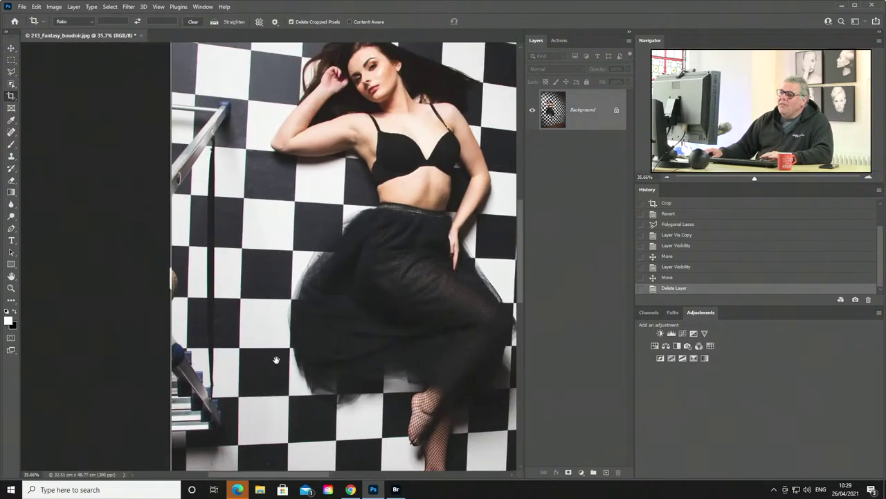
pyautogui.moveTo(276, 360); pyautogui.dragTo(313, 395)
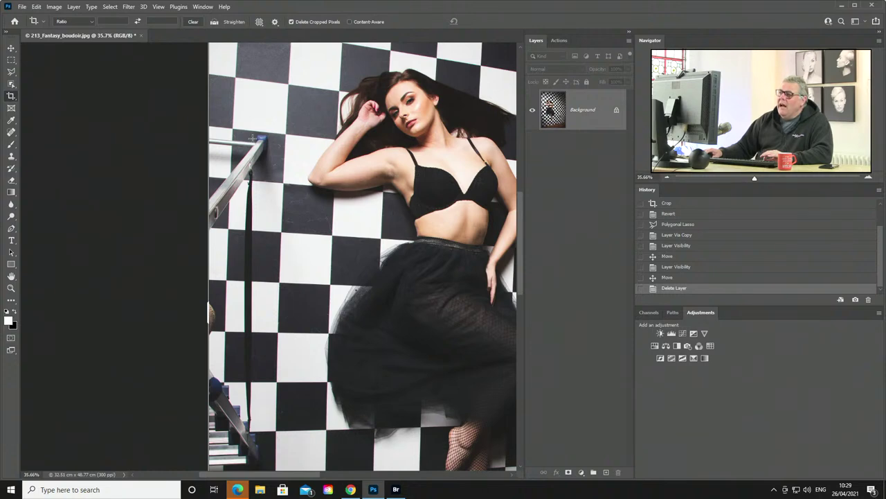
pyautogui.click(11, 59)
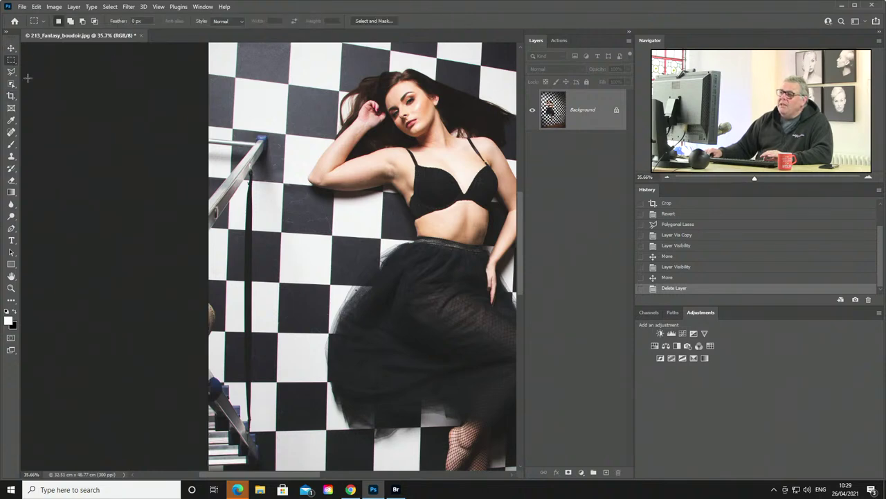
pyautogui.click(11, 71)
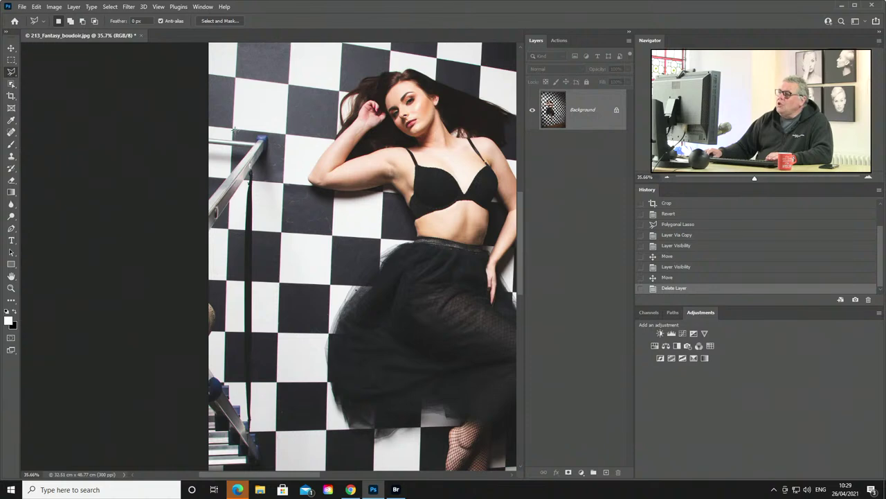
pyautogui.click(232, 129)
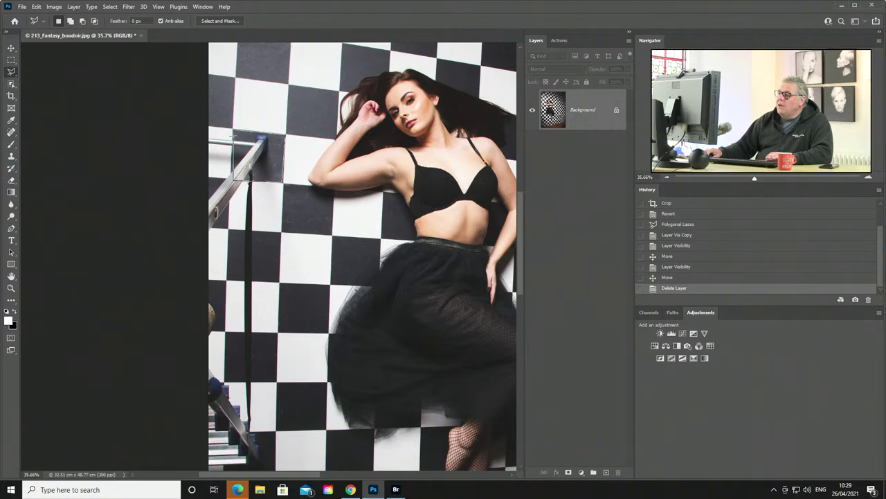
pyautogui.click(233, 132)
pyautogui.click(233, 131)
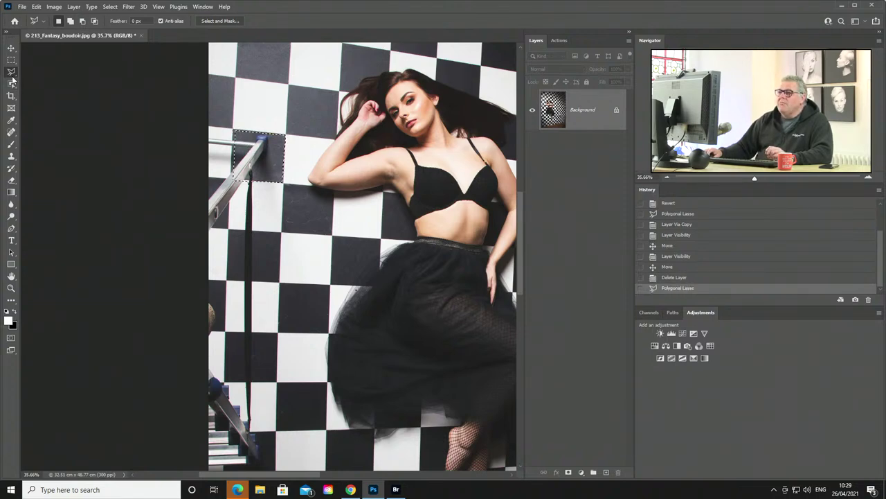
# Try patching the selected dark tile behind the stepladder with the Patch tool from the clean dark tile beside the model's hair, and undo it.
pyautogui.click(12, 73)
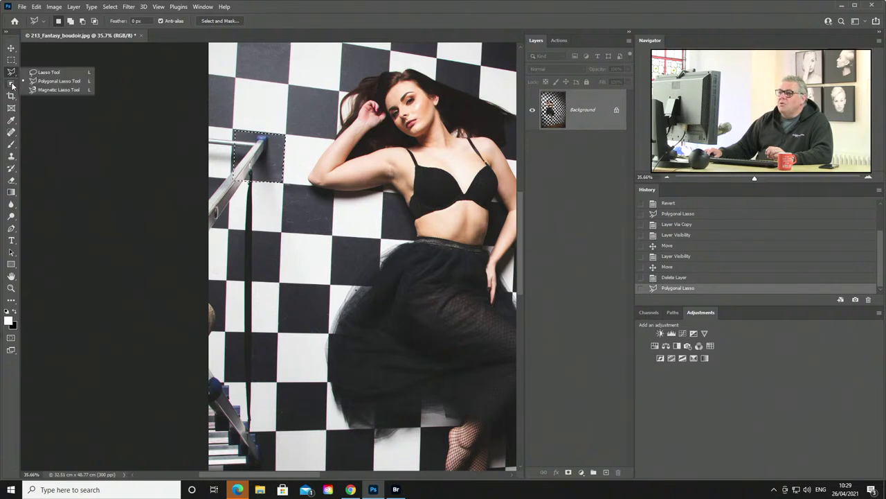
pyautogui.click(11, 131)
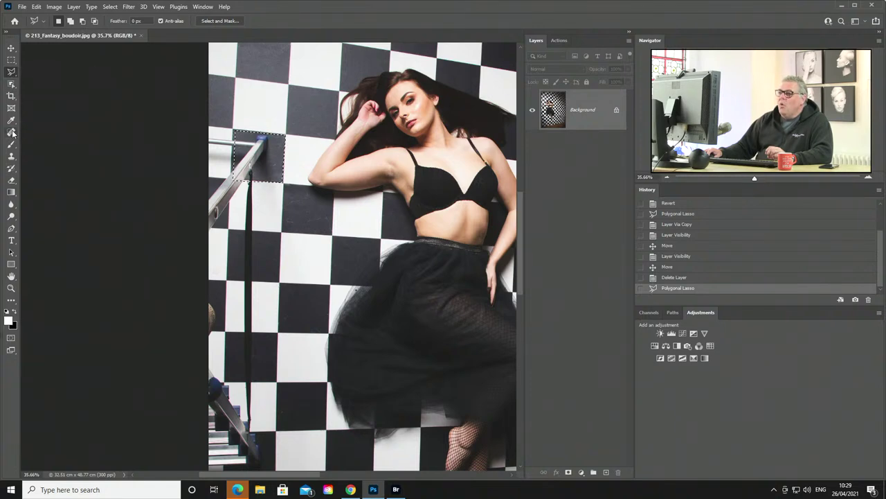
pyautogui.click(52, 151)
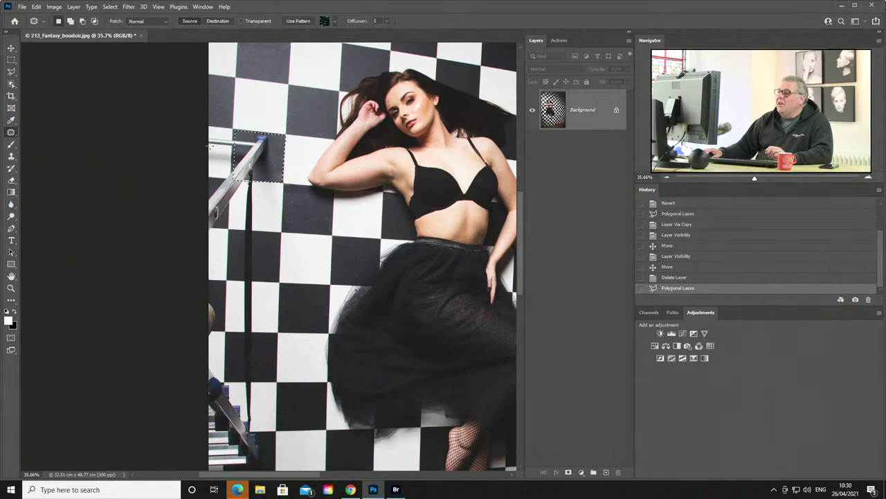
pyautogui.moveTo(260, 155); pyautogui.dragTo(312, 108)
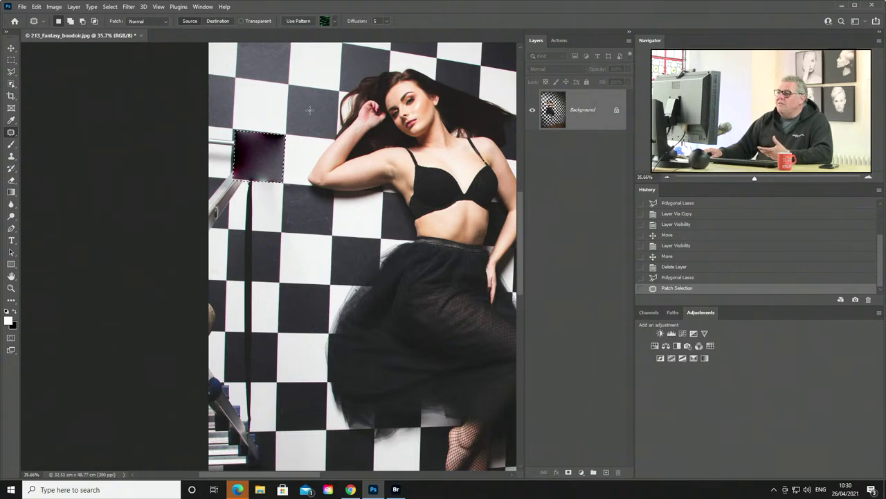
pyautogui.hotkey('ctrl', 'z')
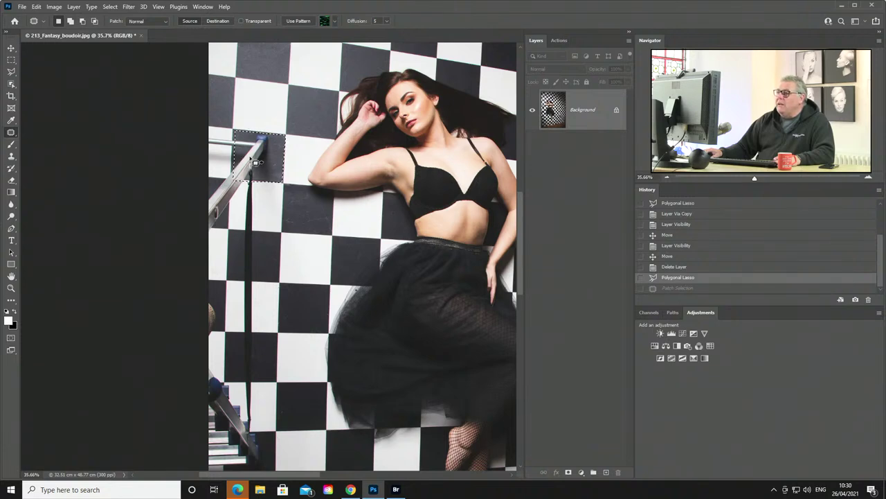
pyautogui.moveTo(248, 161); pyautogui.dragTo(265, 138)
pyautogui.hotkey('ctrl', 'z')
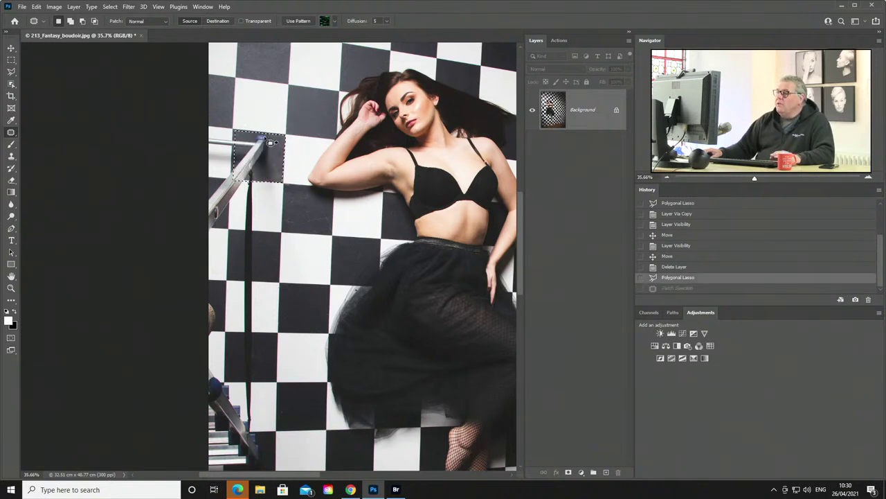
# Try moving the tile selection onto the clean dark tile beside the model's hair and pasting a copy, and delete the pasted layer.
pyautogui.click(11, 71)
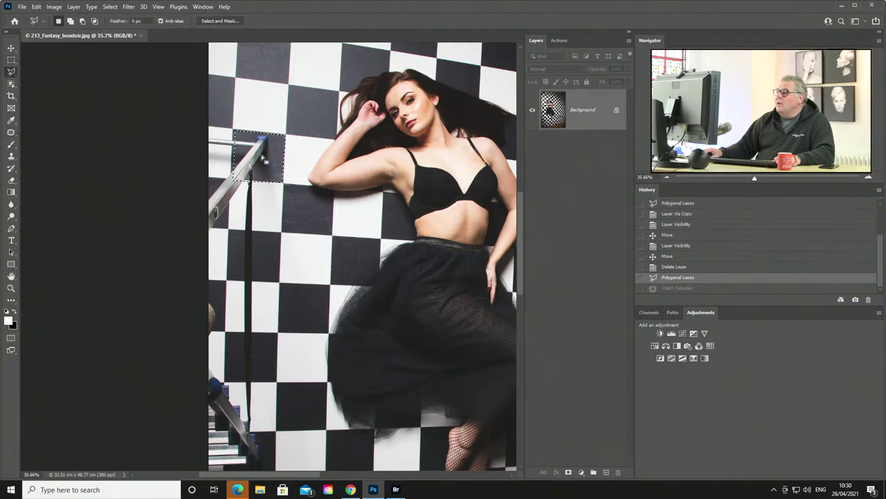
pyautogui.moveTo(264, 155); pyautogui.dragTo(314, 109)
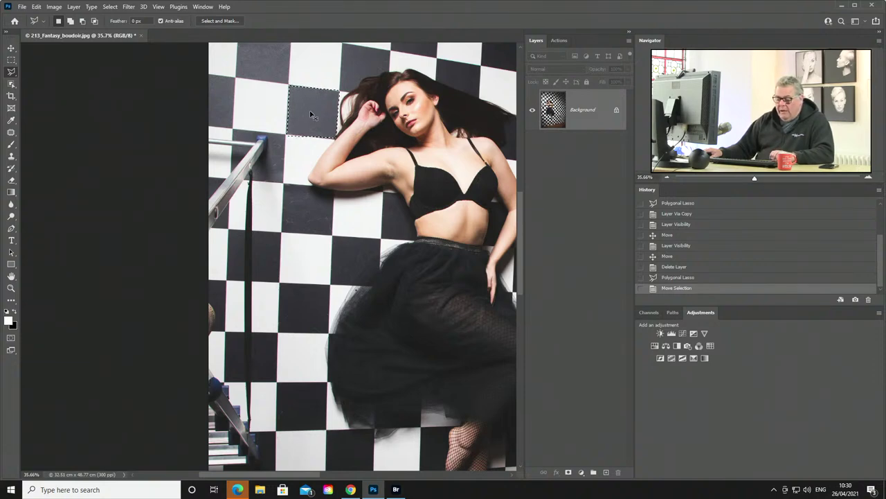
pyautogui.moveTo(312, 112); pyautogui.dragTo(260, 157)
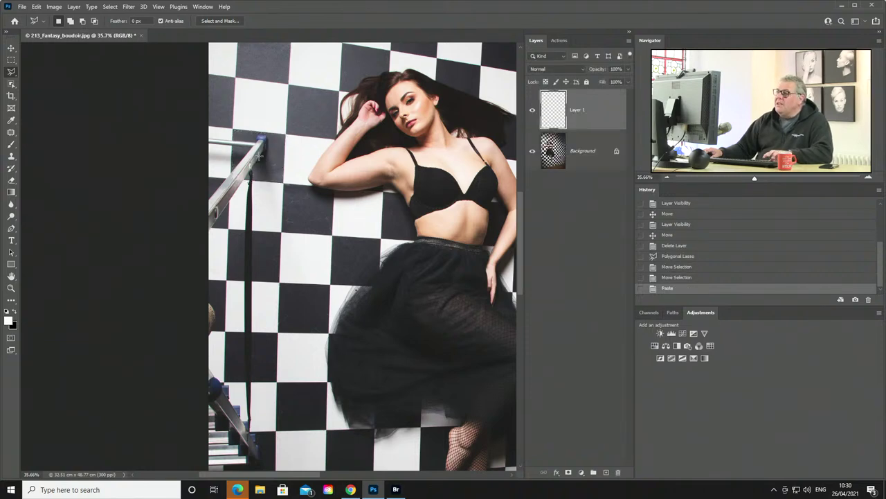
pyautogui.hotkey('ctrl', 'v')
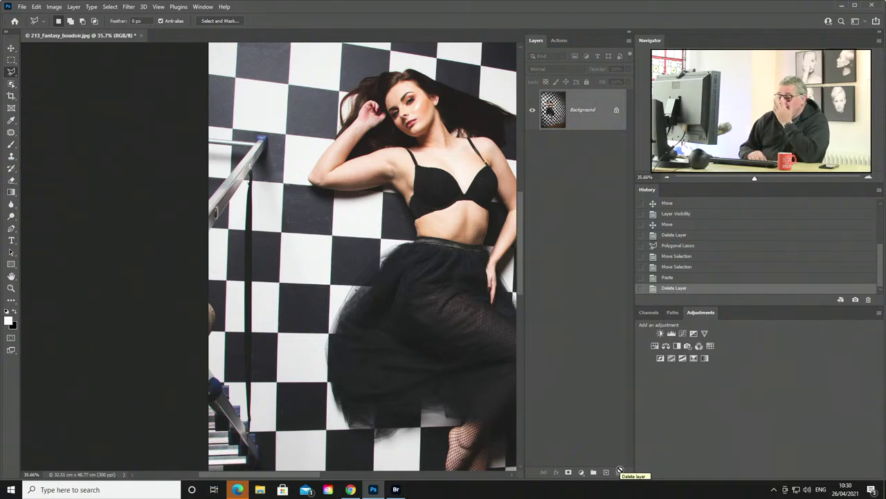
# Set up the Clone Stamp tool with its brush size reduced to 90.
pyautogui.press('s')
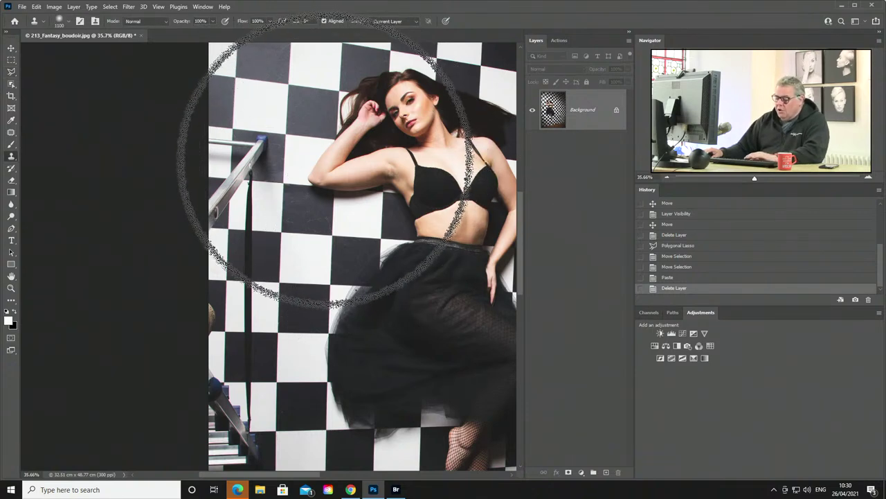
pyautogui.press('[')
pyautogui.press('[')
pyautogui.press('[')
pyautogui.press('[')
pyautogui.press('[')
pyautogui.press('[')
pyautogui.press('[')
pyautogui.press('[')
pyautogui.press('[')
pyautogui.press('[')
pyautogui.press('[')
pyautogui.press('[')
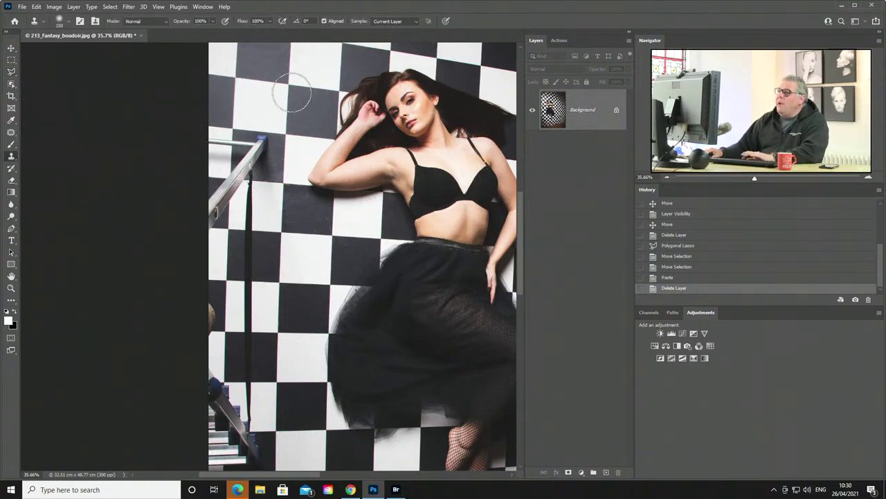
pyautogui.press('[')
pyautogui.press('[')
pyautogui.press('[')
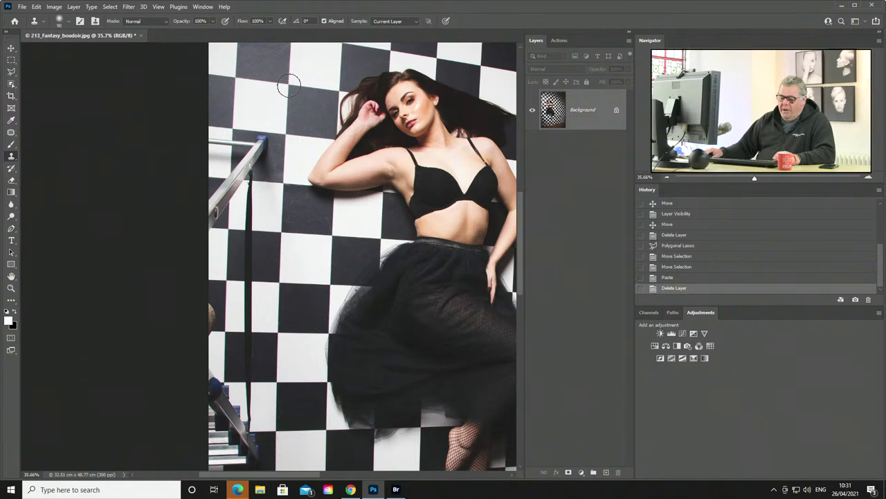
# Add a new layer and clone clean tile areas over the stepladder's top end, its crossbar and the upper part of the rail.
pyautogui.scroll(5, 288, 85)
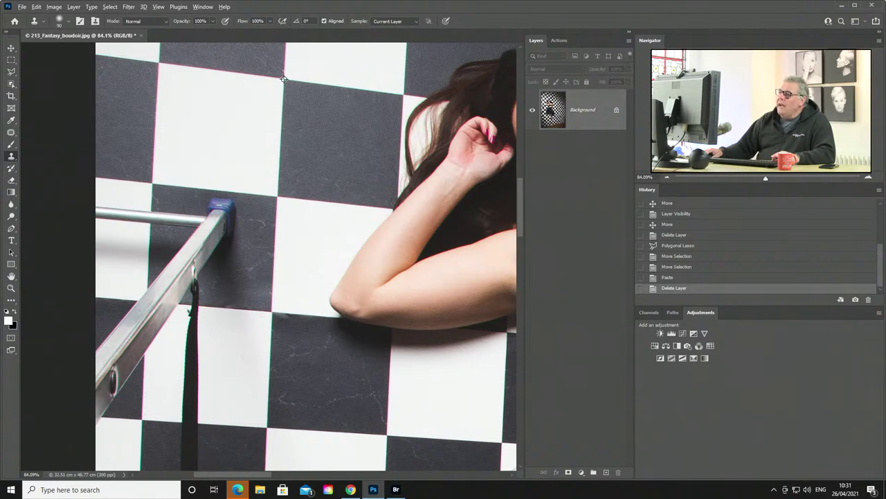
pyautogui.click(606, 473)
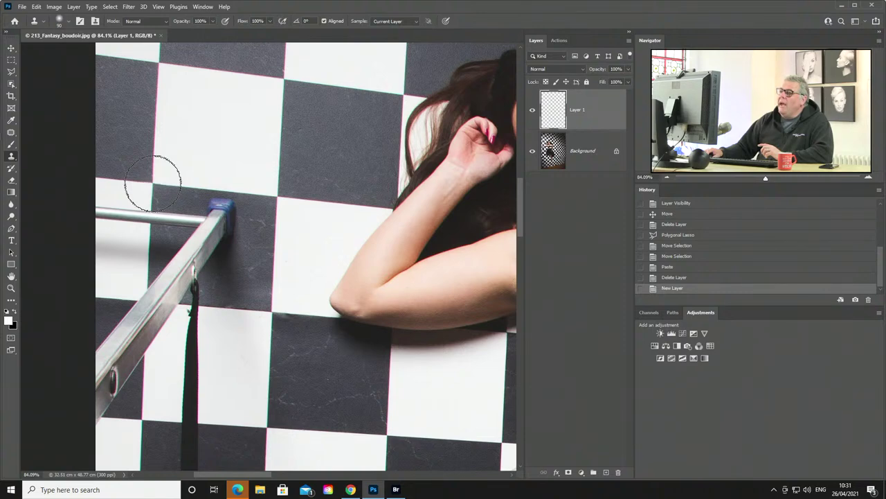
pyautogui.moveTo(170, 212)
pyautogui.mouseDown()
pyautogui.moveTo(211, 232)
pyautogui.moveTo(187, 277)
pyautogui.moveTo(158, 226)
pyautogui.moveTo(174, 220)
pyautogui.moveTo(147, 222)
pyautogui.moveTo(158, 280)
pyautogui.moveTo(148, 270)
pyautogui.moveTo(153, 277)
pyautogui.moveTo(99, 280)
pyautogui.moveTo(90, 271)
pyautogui.moveTo(113, 273)
pyautogui.moveTo(90, 270)
pyautogui.moveTo(95, 222)
pyautogui.moveTo(123, 209)
pyautogui.moveTo(126, 217)
pyautogui.moveTo(101, 219)
pyautogui.moveTo(119, 247)
pyautogui.moveTo(127, 235)
pyautogui.moveTo(104, 259)
pyautogui.moveTo(105, 248)
pyautogui.mouseUp()
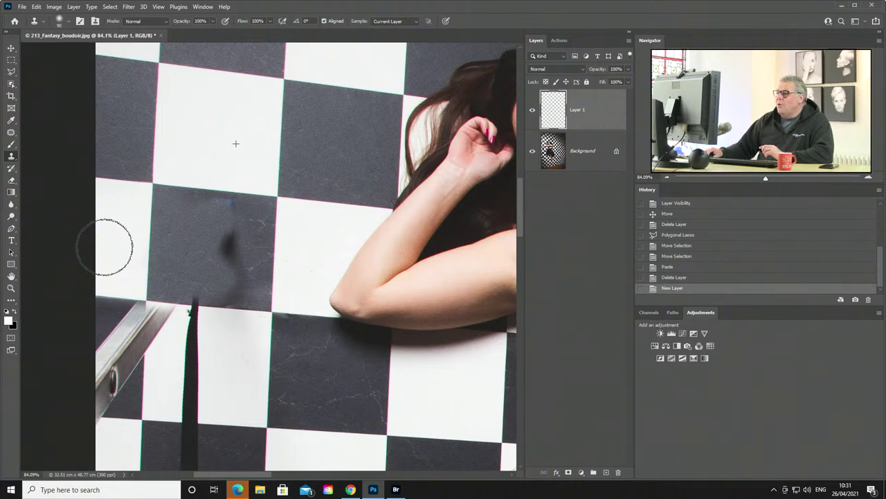
pyautogui.moveTo(104, 247); pyautogui.dragTo(105, 248)
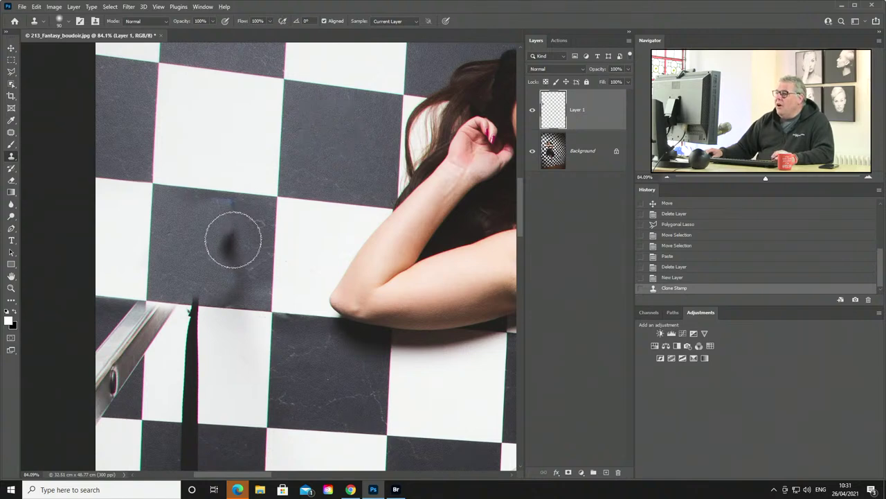
pyautogui.moveTo(232, 245); pyautogui.dragTo(232, 250)
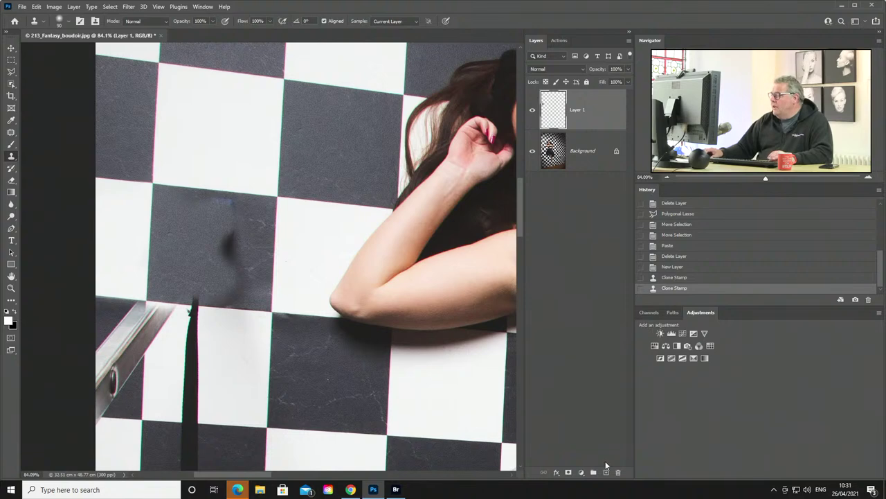
# Set the Clone Stamp to sample Current & Below and clone away the dark smudge on the dark tile.
pyautogui.click(385, 23)
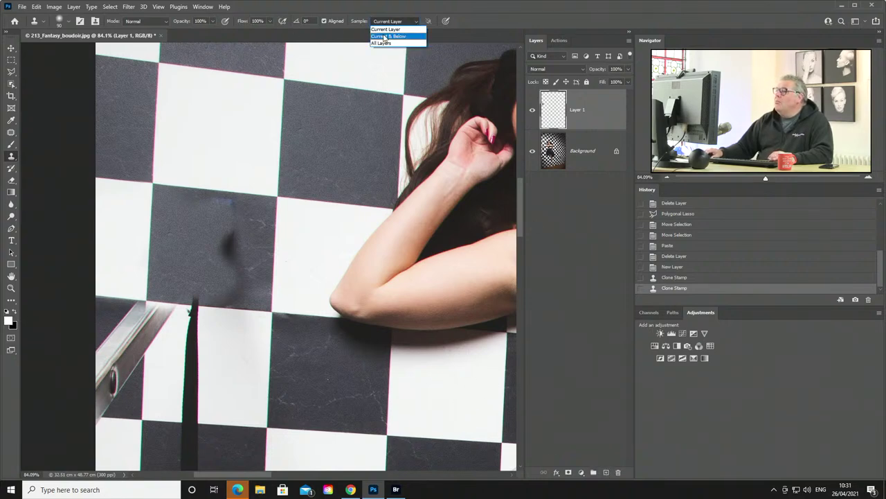
pyautogui.click(385, 36)
pyautogui.moveTo(232, 241)
pyautogui.mouseDown()
pyautogui.moveTo(229, 229)
pyautogui.moveTo(236, 258)
pyautogui.moveTo(225, 271)
pyautogui.moveTo(234, 228)
pyautogui.moveTo(223, 238)
pyautogui.mouseUp()
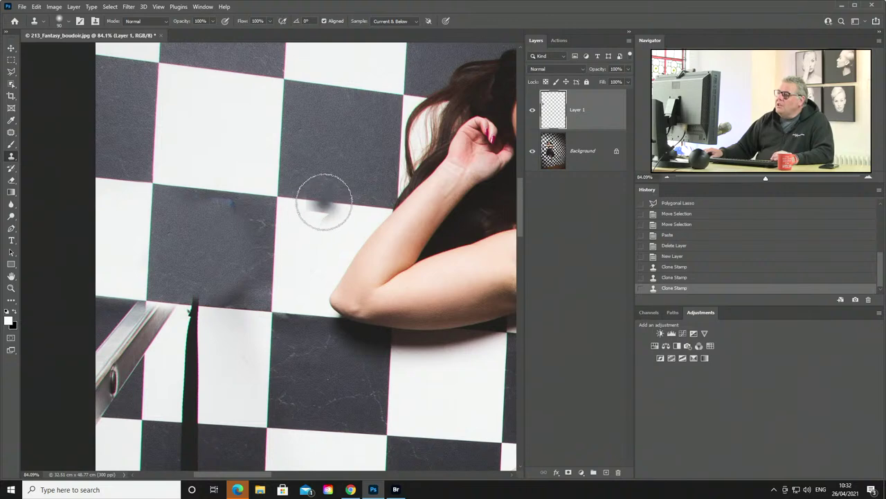
pyautogui.moveTo(320, 199); pyautogui.dragTo(274, 199)
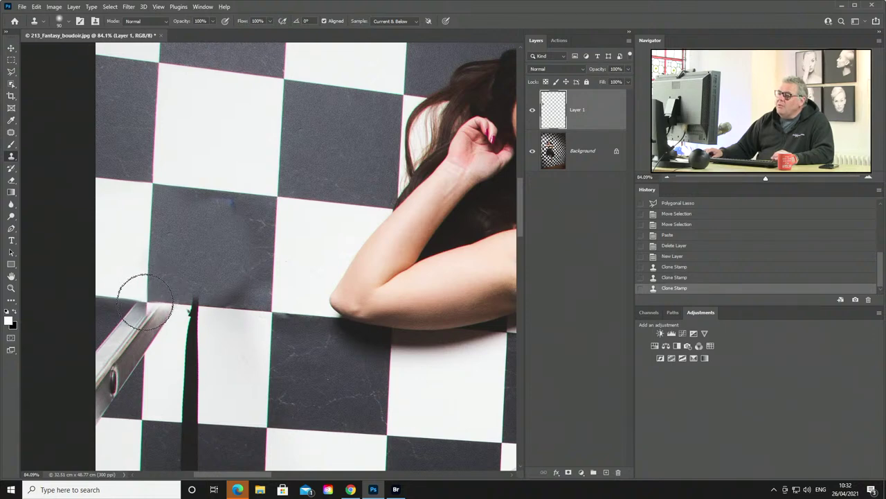
# Try cloning tiles over the stepladder's remaining rail and the upper strap, down to the next row of tiles, and undo the strokes.
pyautogui.moveTo(159, 305)
pyautogui.mouseDown()
pyautogui.moveTo(201, 295)
pyautogui.moveTo(192, 296)
pyautogui.moveTo(181, 349)
pyautogui.moveTo(182, 395)
pyautogui.moveTo(174, 394)
pyautogui.moveTo(177, 356)
pyautogui.moveTo(154, 341)
pyautogui.moveTo(147, 319)
pyautogui.moveTo(166, 324)
pyautogui.moveTo(145, 313)
pyautogui.moveTo(134, 350)
pyautogui.moveTo(121, 332)
pyautogui.moveTo(117, 352)
pyautogui.moveTo(98, 347)
pyautogui.moveTo(95, 322)
pyautogui.moveTo(98, 363)
pyautogui.moveTo(110, 354)
pyautogui.moveTo(104, 371)
pyautogui.moveTo(112, 372)
pyautogui.moveTo(110, 410)
pyautogui.mouseUp()
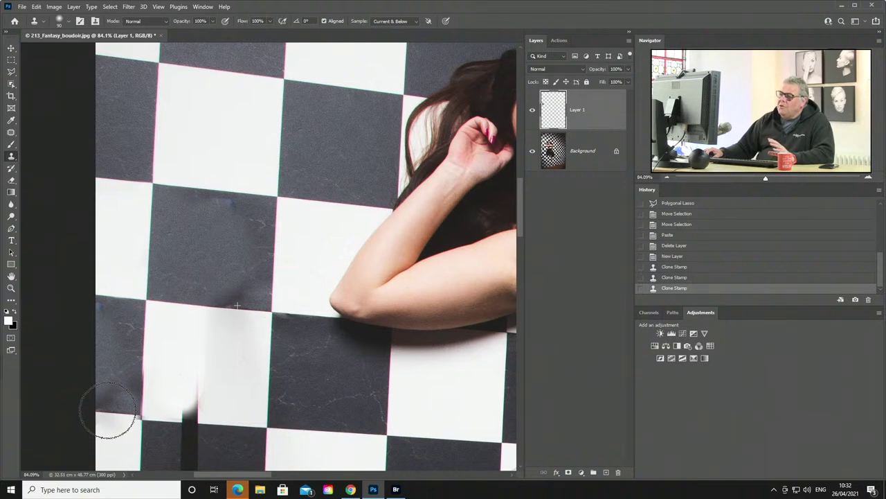
pyautogui.moveTo(109, 411)
pyautogui.mouseDown()
pyautogui.moveTo(116, 419)
pyautogui.moveTo(129, 409)
pyautogui.mouseUp()
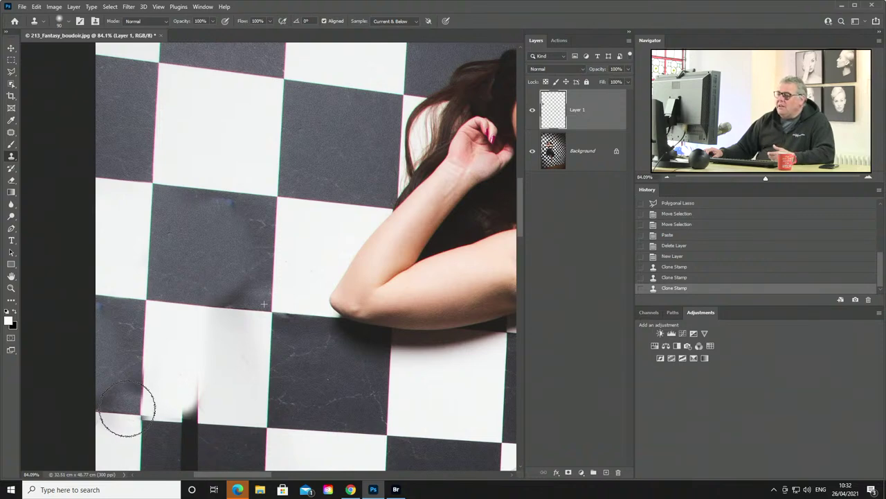
pyautogui.click(127, 409)
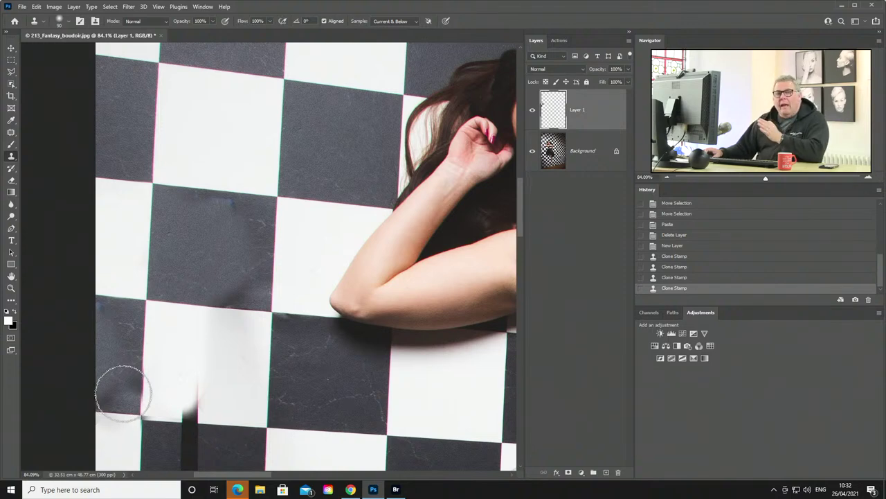
pyautogui.hotkey('ctrl', 'z')
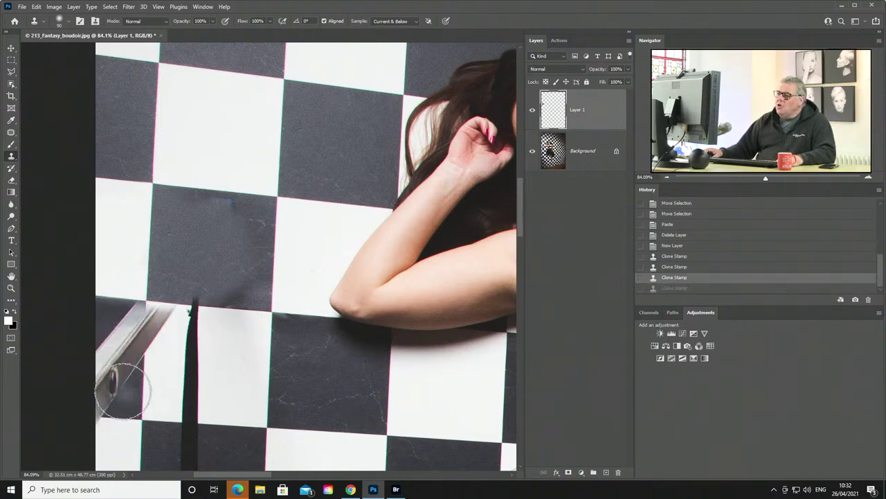
# Clone the dark and white tiles over most of the remaining rail and the upper end of the black strap.
pyautogui.moveTo(185, 305)
pyautogui.mouseDown()
pyautogui.moveTo(179, 353)
pyautogui.moveTo(184, 347)
pyautogui.moveTo(191, 377)
pyautogui.moveTo(159, 310)
pyautogui.moveTo(167, 309)
pyautogui.moveTo(143, 347)
pyautogui.moveTo(151, 341)
pyautogui.moveTo(140, 314)
pyautogui.moveTo(119, 326)
pyautogui.moveTo(127, 335)
pyautogui.moveTo(114, 357)
pyautogui.moveTo(133, 361)
pyautogui.moveTo(108, 370)
pyautogui.moveTo(114, 351)
pyautogui.moveTo(96, 349)
pyautogui.moveTo(126, 372)
pyautogui.moveTo(104, 368)
pyautogui.moveTo(108, 376)
pyautogui.moveTo(115, 371)
pyautogui.moveTo(97, 365)
pyautogui.moveTo(181, 374)
pyautogui.mouseUp()
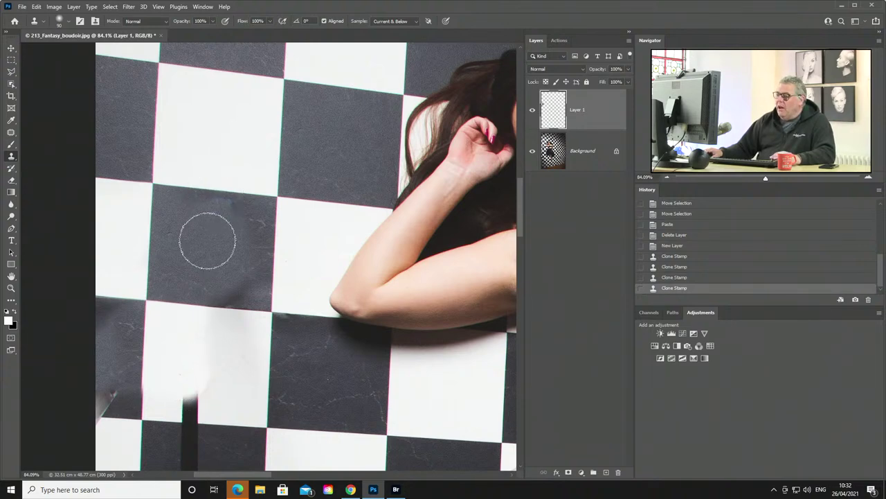
pyautogui.scroll(-1, 208, 298)
pyautogui.moveTo(200, 365); pyautogui.dragTo(160, 266)
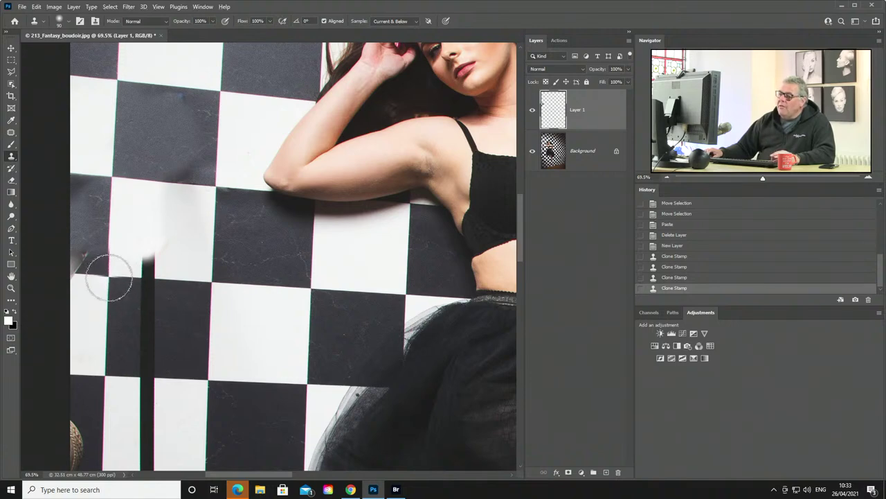
# Try cloning out the rail remnant and strap end on another new layer, and return the history to the state before that layer.
pyautogui.click(606, 472)
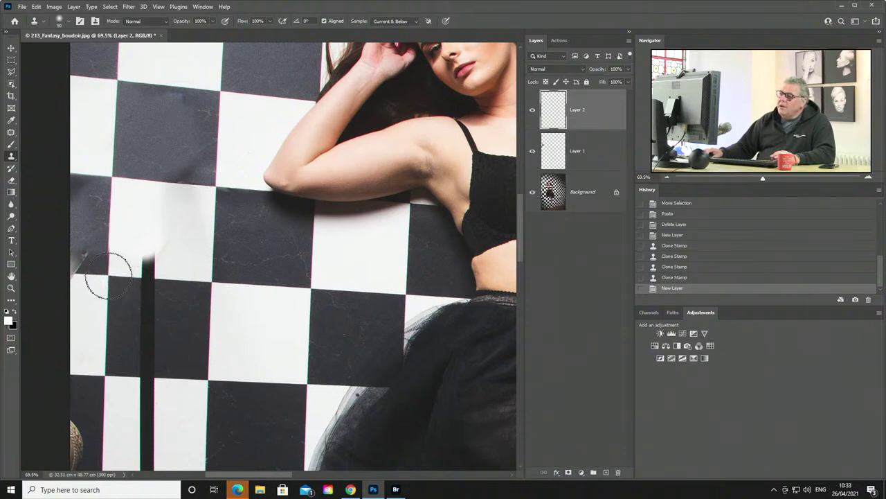
pyautogui.moveTo(129, 263)
pyautogui.mouseDown()
pyautogui.moveTo(154, 247)
pyautogui.moveTo(111, 246)
pyautogui.moveTo(79, 265)
pyautogui.moveTo(76, 257)
pyautogui.moveTo(82, 283)
pyautogui.moveTo(72, 256)
pyautogui.moveTo(97, 237)
pyautogui.moveTo(104, 199)
pyautogui.moveTo(114, 198)
pyautogui.mouseUp()
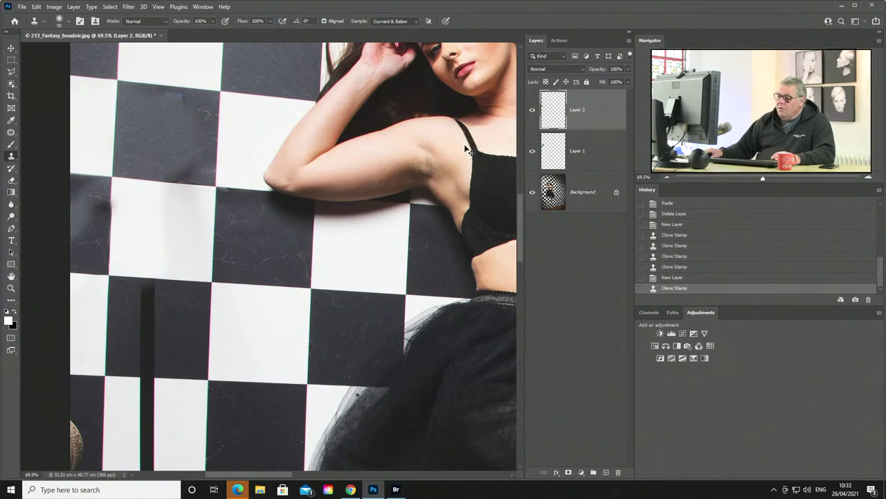
pyautogui.hotkey('ctrl', 'z')
pyautogui.hotkey('ctrl', 'z')
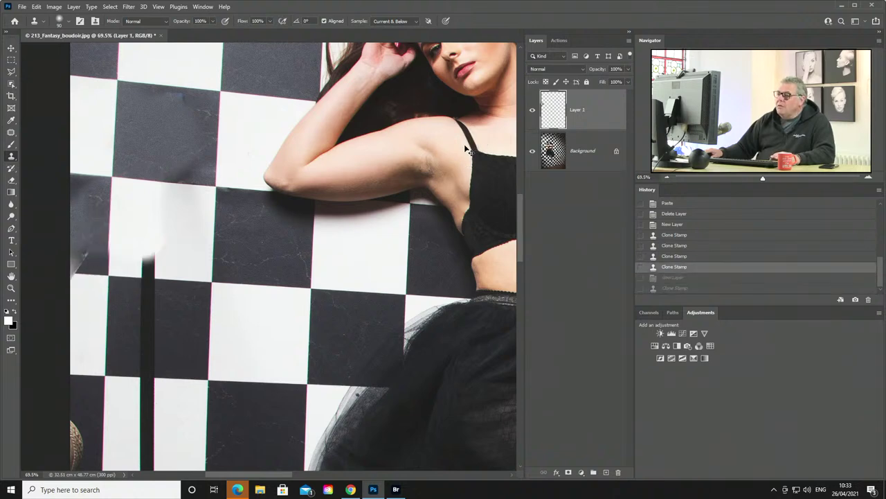
pyautogui.hotkey('ctrl', 'alt', 'z')
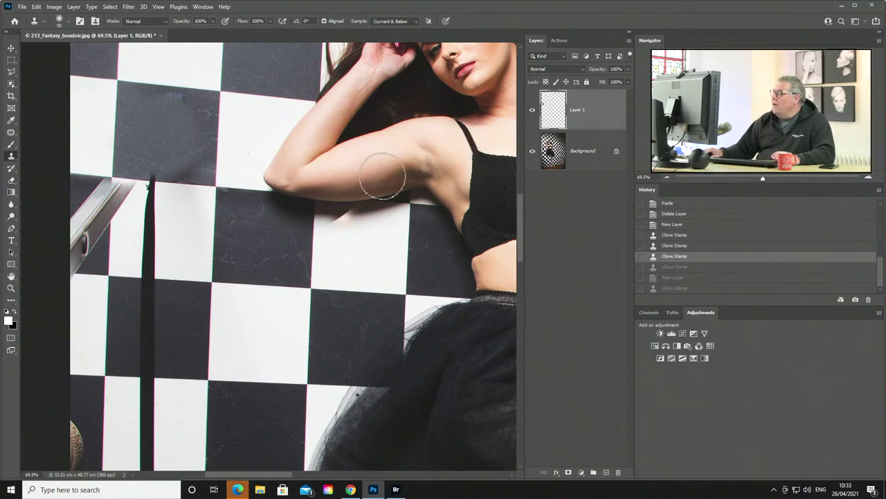
pyautogui.click(675, 267)
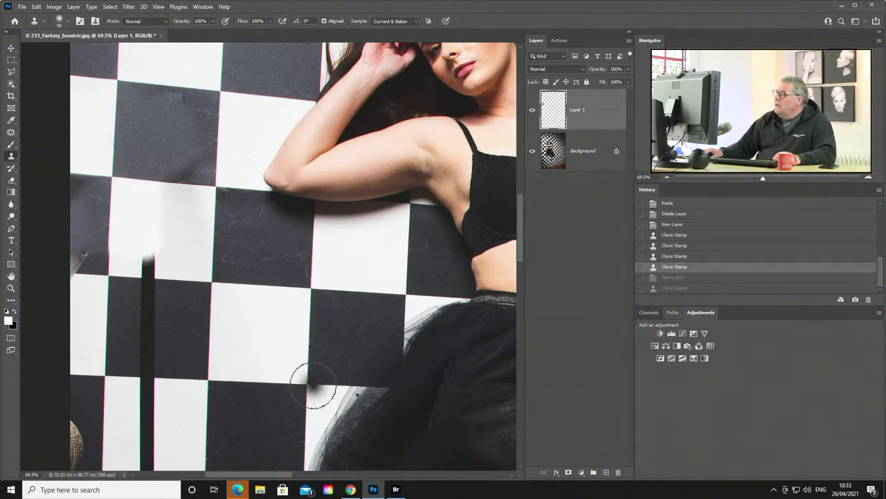
# On a new layer, sample the tile corner beside the strap and clone tiles over the rail remnant and the strap's upper end.
pyautogui.click(606, 472)
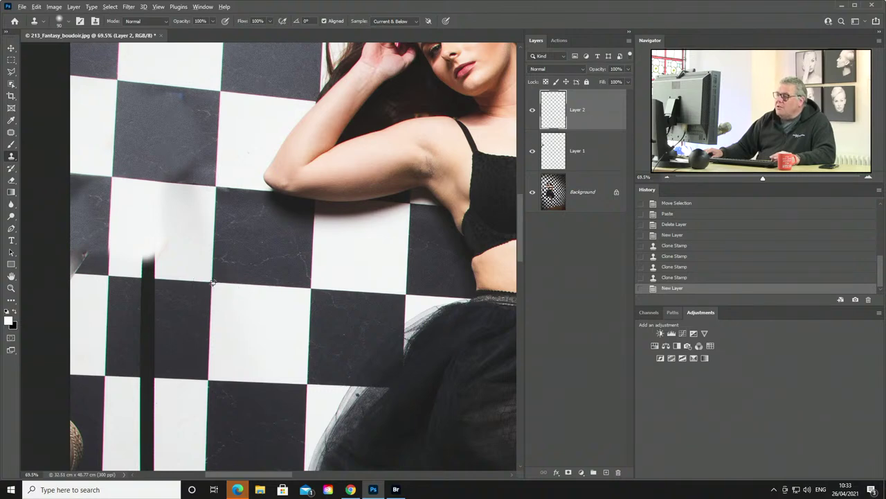
pyautogui.keyDown('alt'); pyautogui.click(109, 276); pyautogui.keyUp('alt')
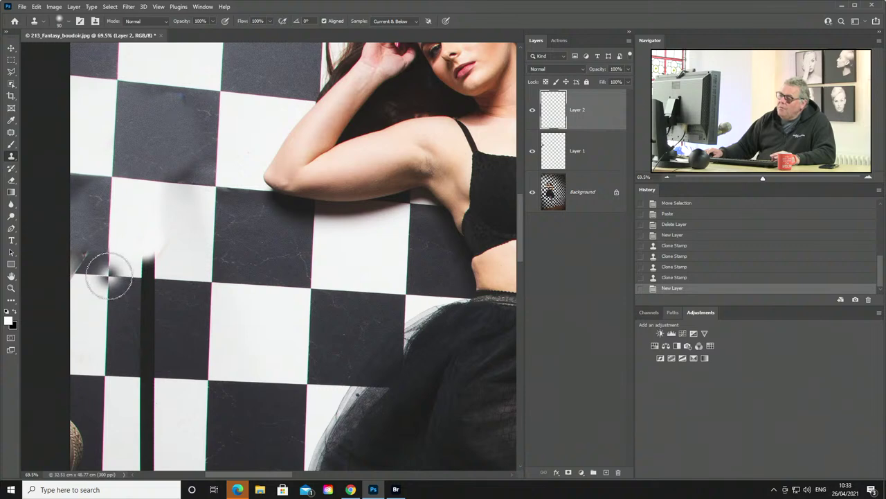
pyautogui.moveTo(109, 276)
pyautogui.mouseDown()
pyautogui.moveTo(148, 267)
pyautogui.moveTo(149, 280)
pyautogui.mouseUp()
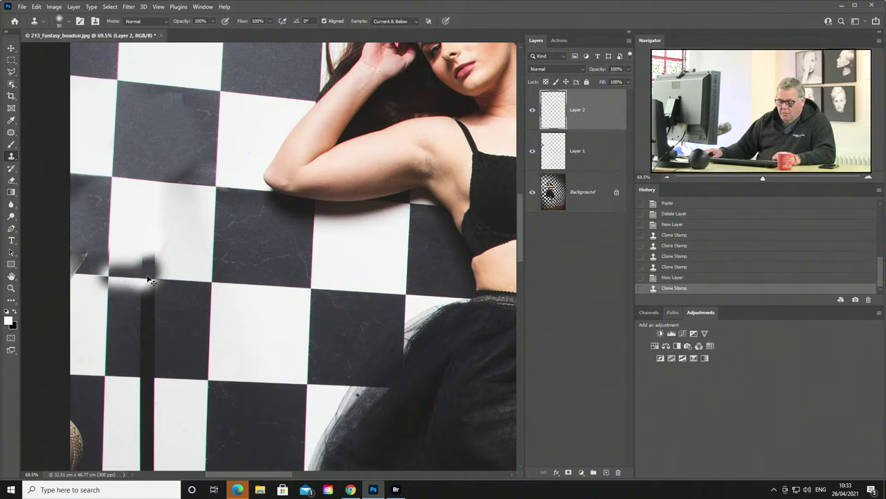
pyautogui.hotkey('ctrl', 'z')
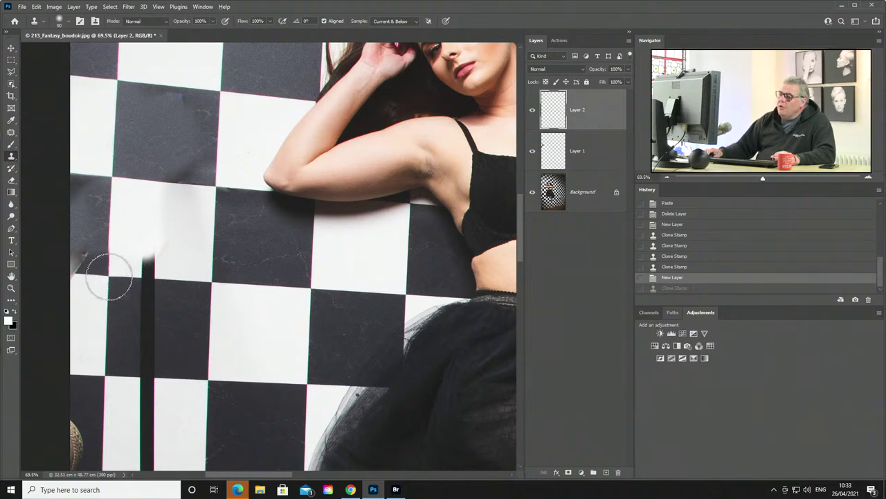
pyautogui.moveTo(108, 276)
pyautogui.mouseDown()
pyautogui.moveTo(159, 266)
pyautogui.moveTo(91, 262)
pyautogui.moveTo(90, 254)
pyautogui.moveTo(79, 264)
pyautogui.moveTo(90, 211)
pyautogui.mouseUp()
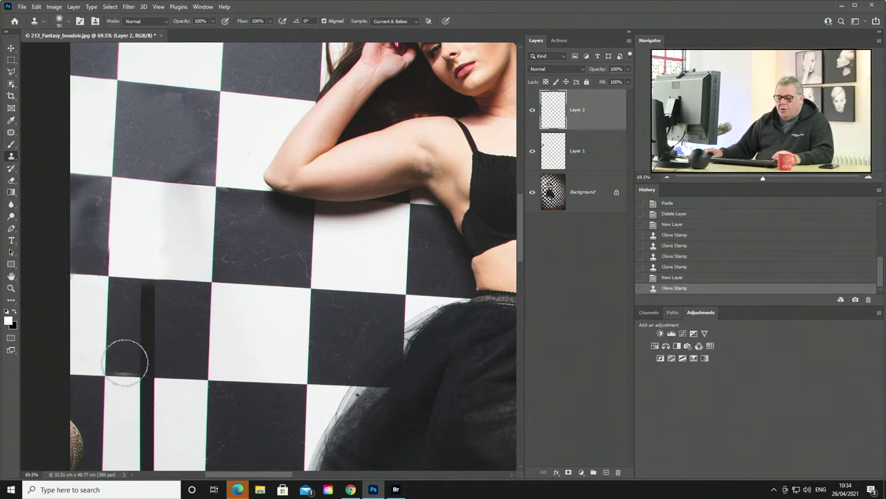
# Erase the stray cloning along the white tile's edge with the Eraser at size 90, and try Erase to History there.
pyautogui.press('e')
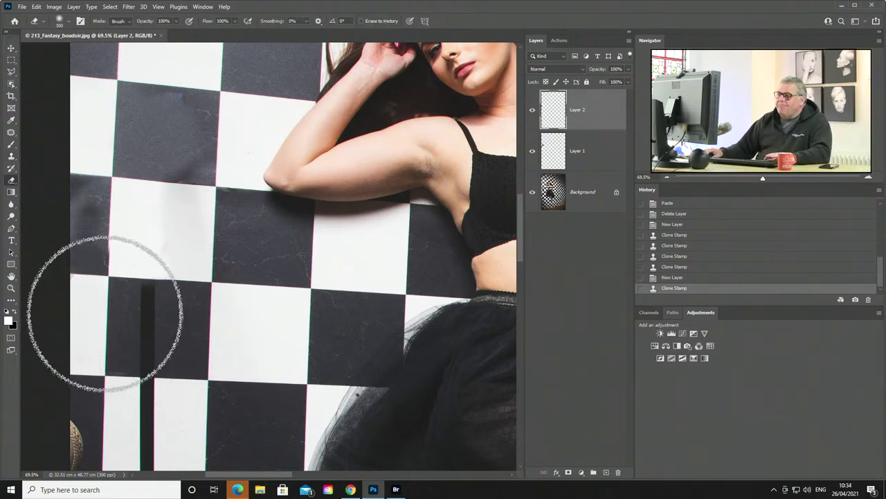
pyautogui.press('[')
pyautogui.press('[')
pyautogui.press('[')
pyautogui.press('[')
pyautogui.press('[')
pyautogui.press('[')
pyautogui.press('[')
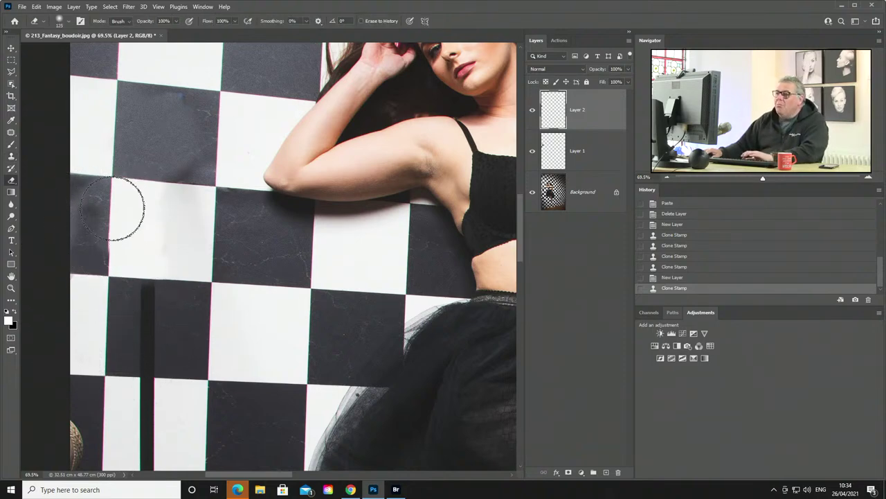
pyautogui.moveTo(108, 219)
pyautogui.mouseDown()
pyautogui.moveTo(109, 241)
pyautogui.moveTo(115, 214)
pyautogui.mouseUp()
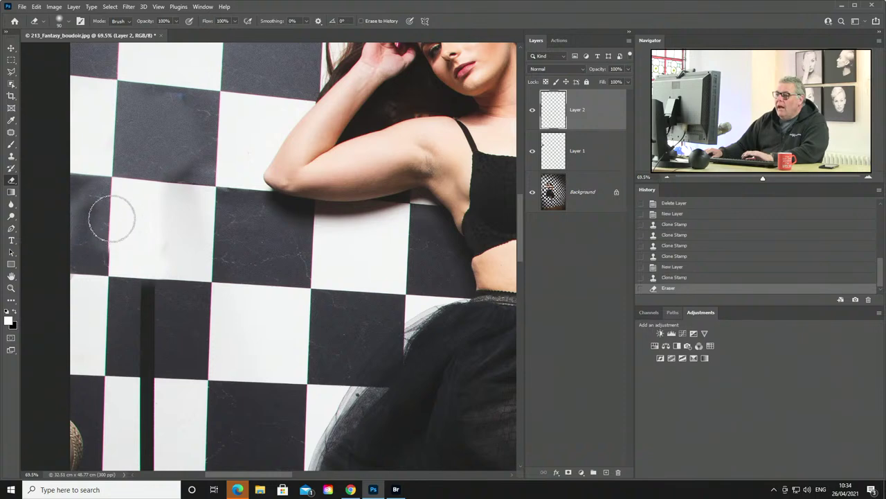
pyautogui.click(360, 21)
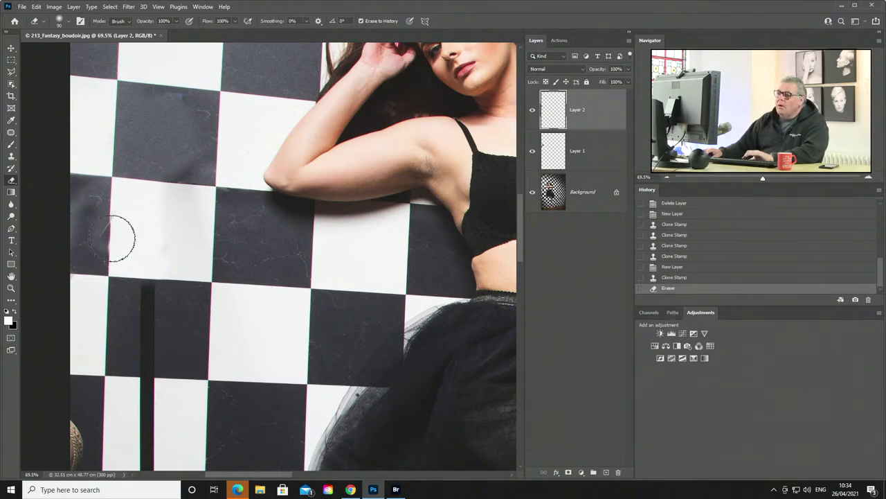
pyautogui.moveTo(115, 236)
pyautogui.mouseDown()
pyautogui.moveTo(115, 198)
pyautogui.moveTo(120, 208)
pyautogui.mouseUp()
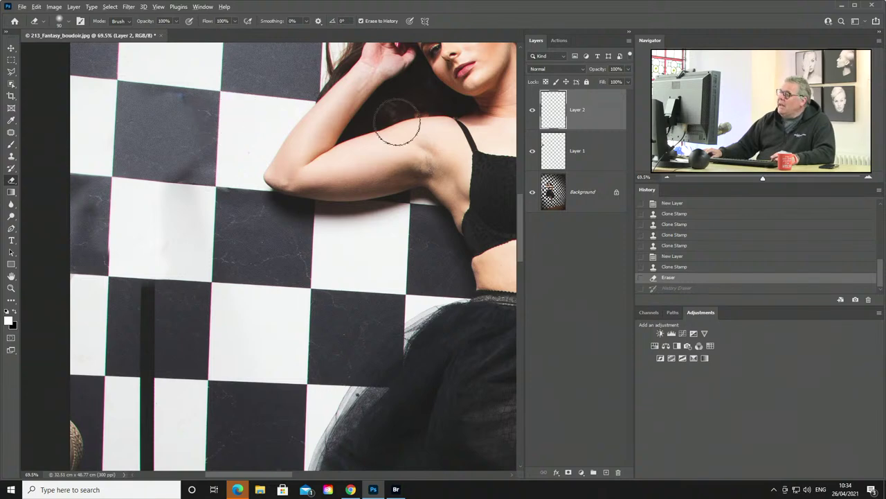
# Clone the vertical edge between the dark and white tiles clean with the Clone Stamp, down to the lower tile corner.
pyautogui.press('s')
pyautogui.hotkey('alt', 's')
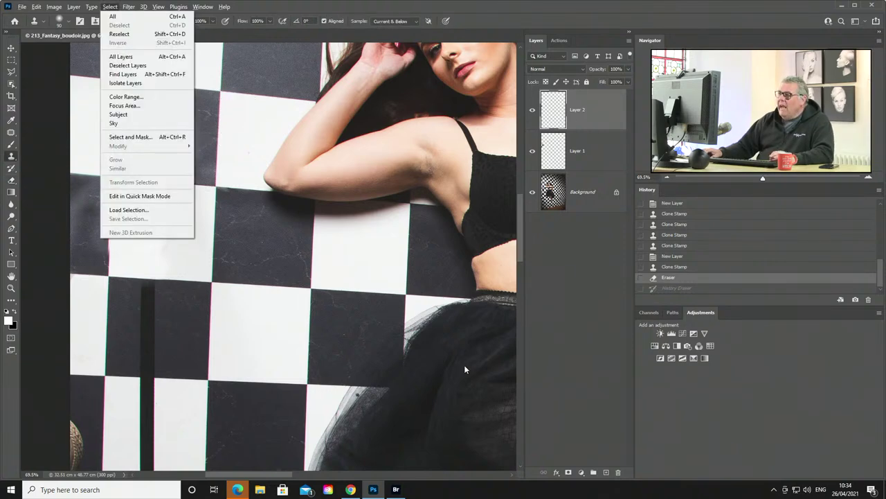
pyautogui.press('Escape')
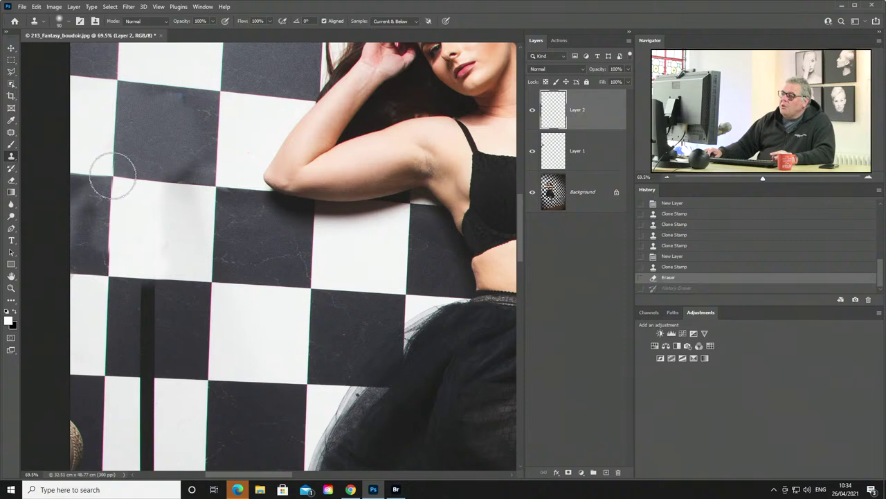
pyautogui.moveTo(109, 242); pyautogui.dragTo(109, 250)
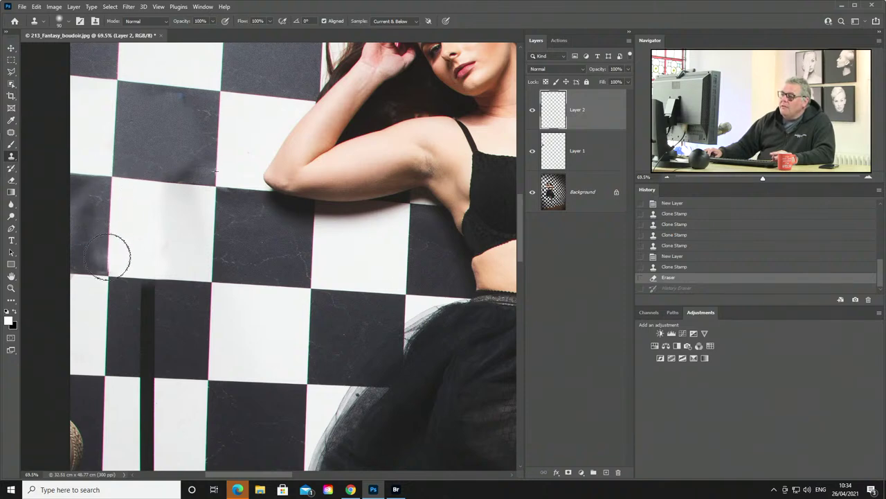
pyautogui.click(107, 256)
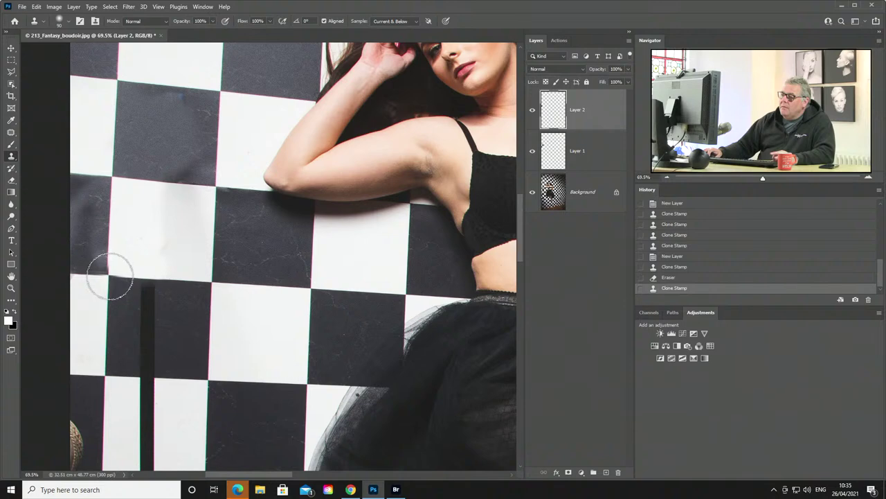
# Clone dark texture, including a patch sampled below the model's elbow, over the strap in the dark tile.
pyautogui.moveTo(109, 275)
pyautogui.mouseDown()
pyautogui.moveTo(150, 301)
pyautogui.moveTo(154, 347)
pyautogui.moveTo(148, 340)
pyautogui.mouseUp()
pyautogui.keyDown('alt'); pyautogui.click(264, 246); pyautogui.keyUp('alt')
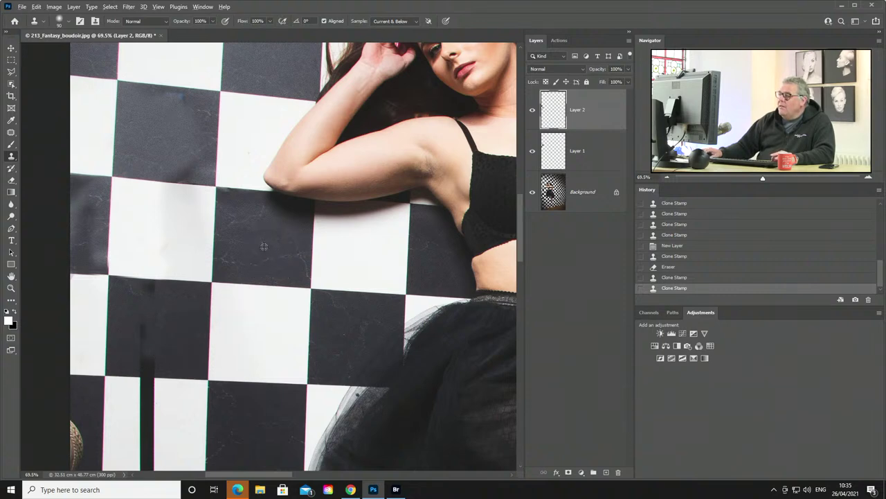
pyautogui.moveTo(147, 340)
pyautogui.mouseDown()
pyautogui.moveTo(138, 353)
pyautogui.moveTo(160, 355)
pyautogui.mouseUp()
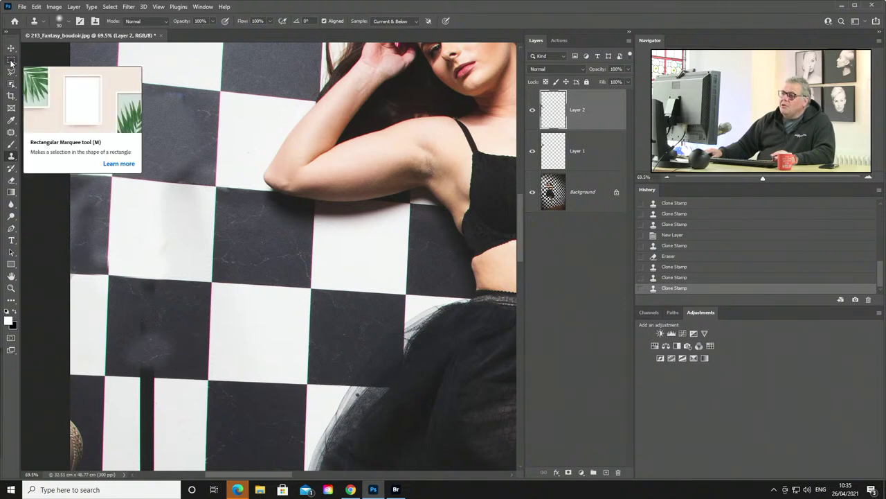
# Select the dark tile crossed by the strap by outlining its four corners with the Polygonal Lasso.
pyautogui.click(11, 72)
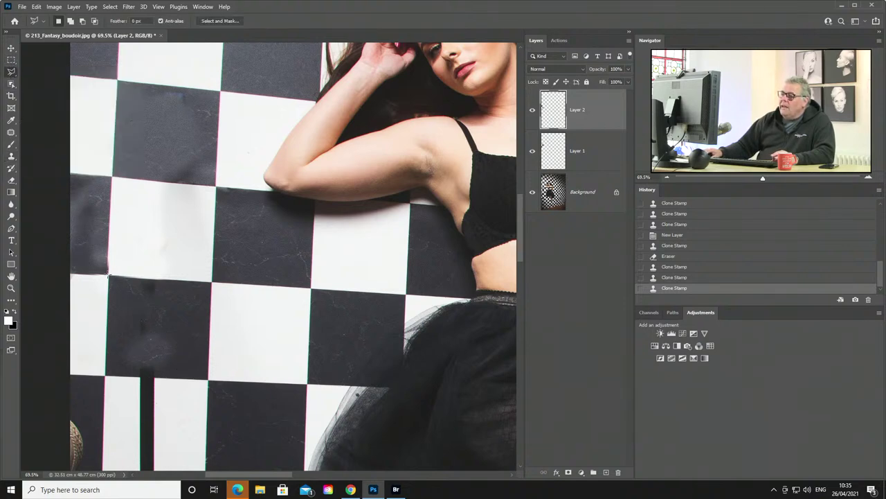
pyautogui.click(108, 275)
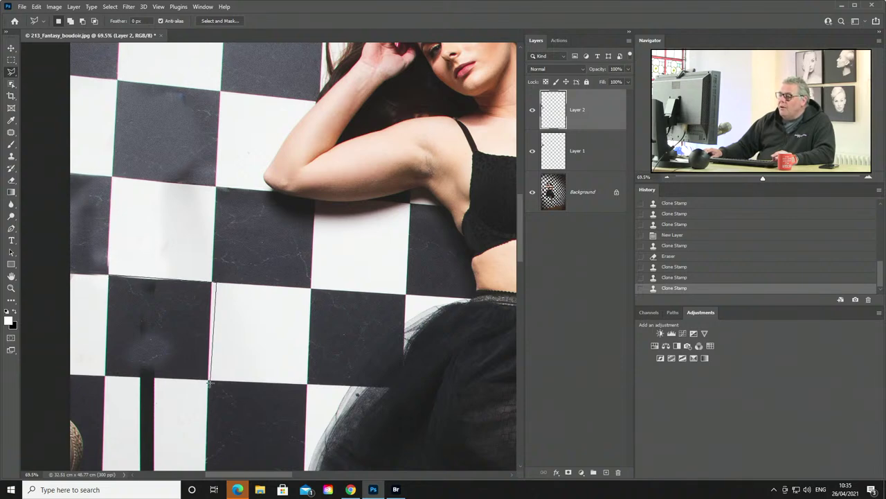
pyautogui.press('Escape')
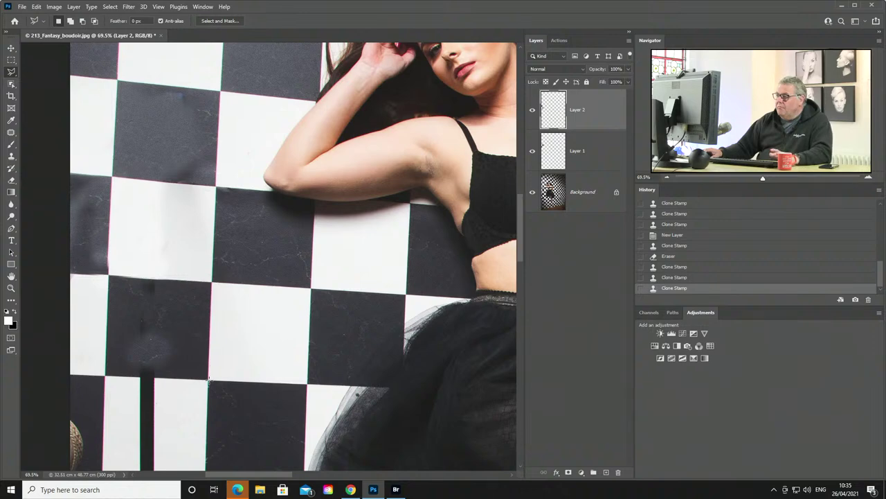
pyautogui.scroll(3, 210, 280)
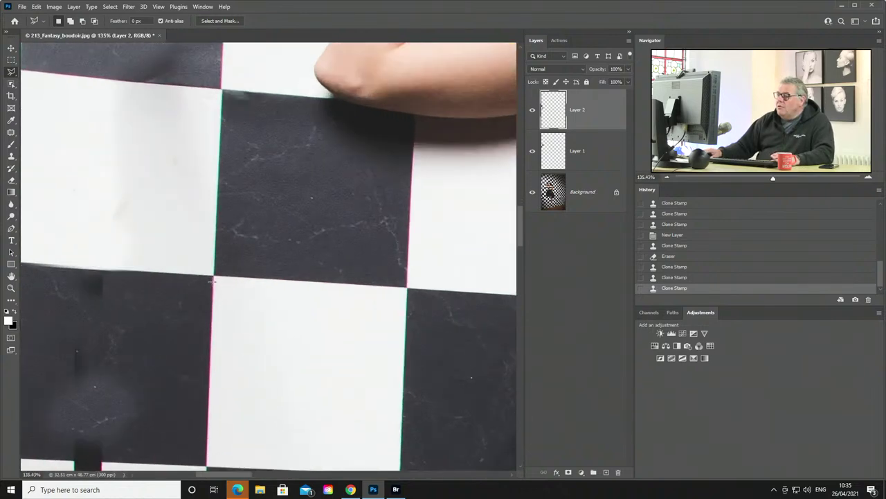
pyautogui.click(214, 277)
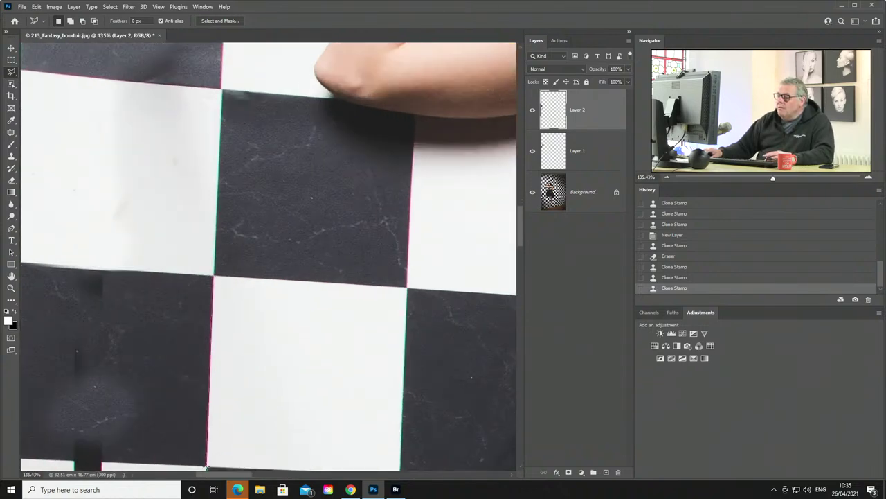
pyautogui.moveTo(205, 461); pyautogui.dragTo(244, 400)
pyautogui.click(244, 399)
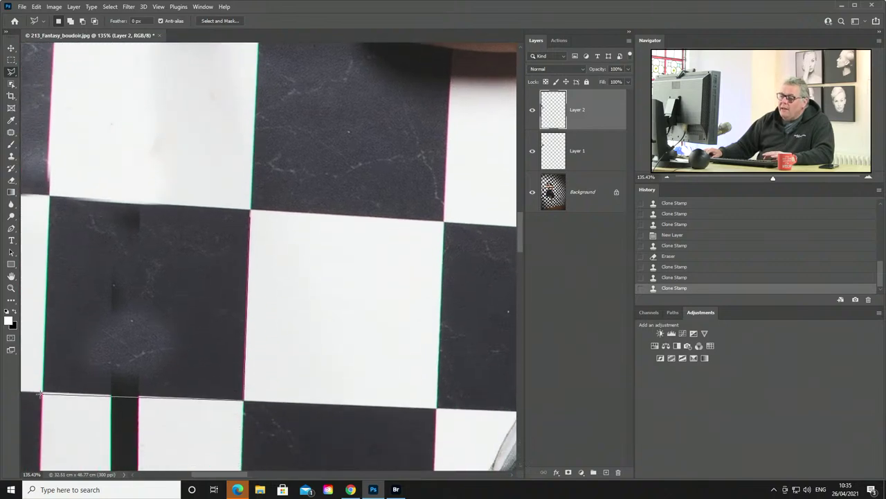
pyautogui.click(42, 392)
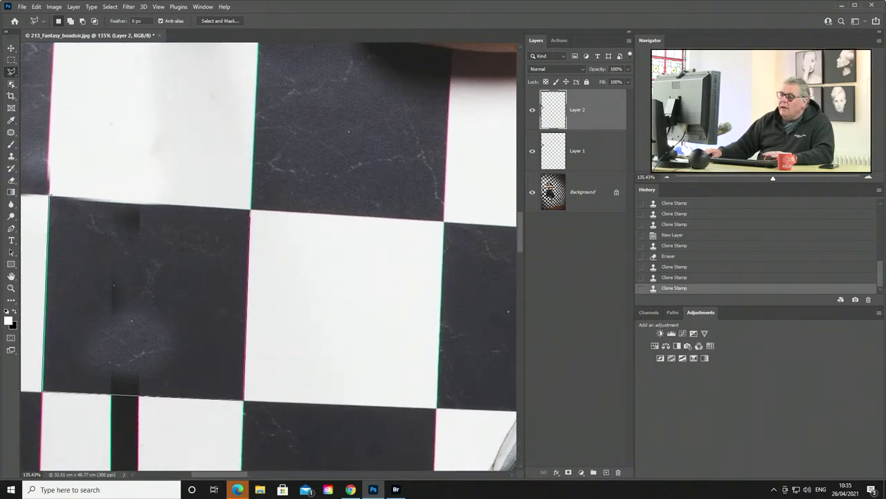
pyautogui.click(49, 197)
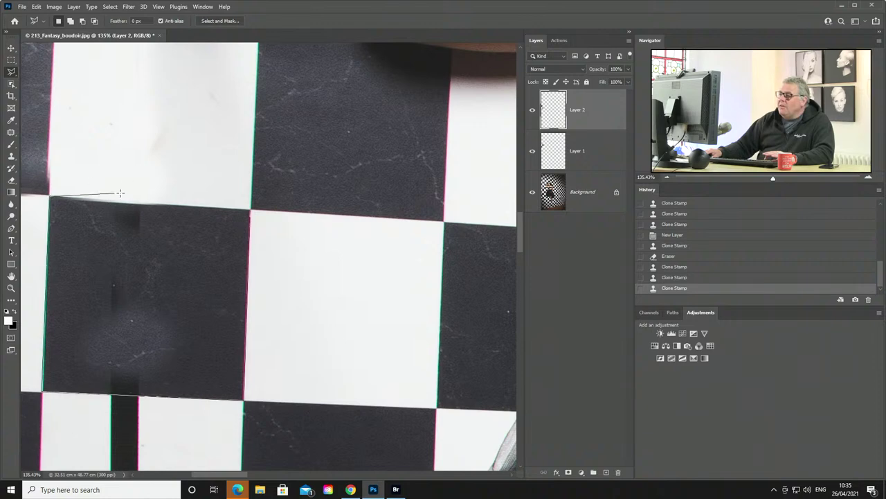
pyautogui.click(251, 212)
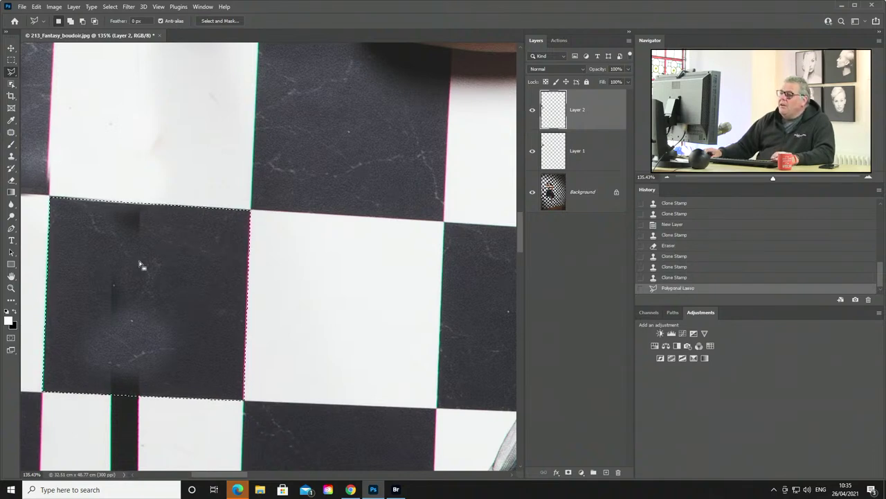
# Erase over the cloned texture inside the selected dark tile and undo the last history-erasing stroke.
pyautogui.press('e')
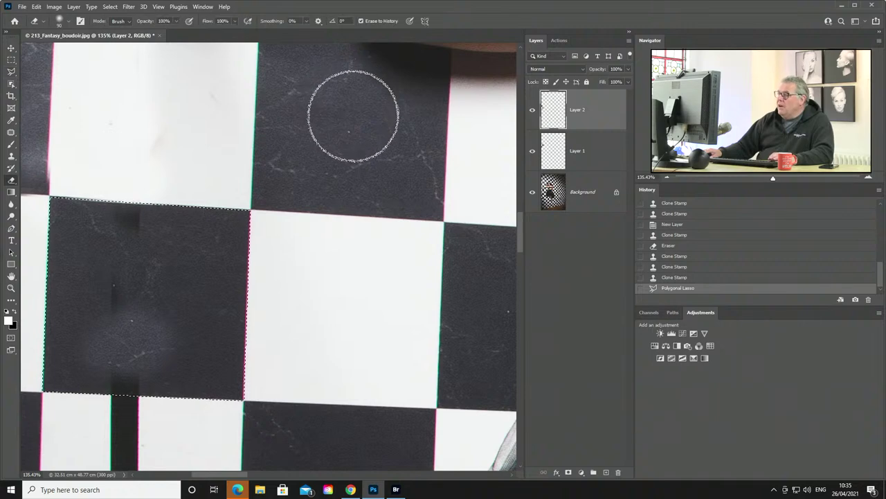
pyautogui.moveTo(154, 259)
pyautogui.mouseDown()
pyautogui.moveTo(154, 298)
pyautogui.moveTo(165, 247)
pyautogui.moveTo(149, 270)
pyautogui.mouseUp()
pyautogui.hotkey('ctrl', 'z')
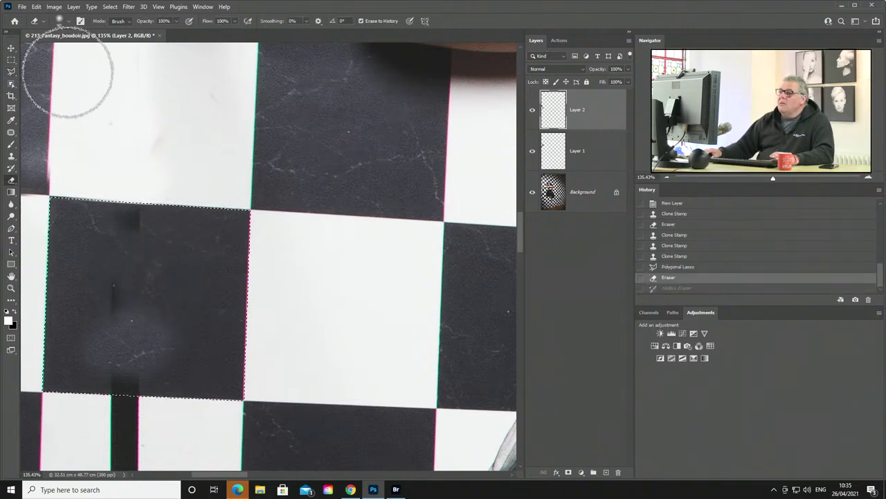
# Try cloning dark texture over the strap traces inside the selected tile, undo the stroke, and clear the selection.
pyautogui.click(11, 156)
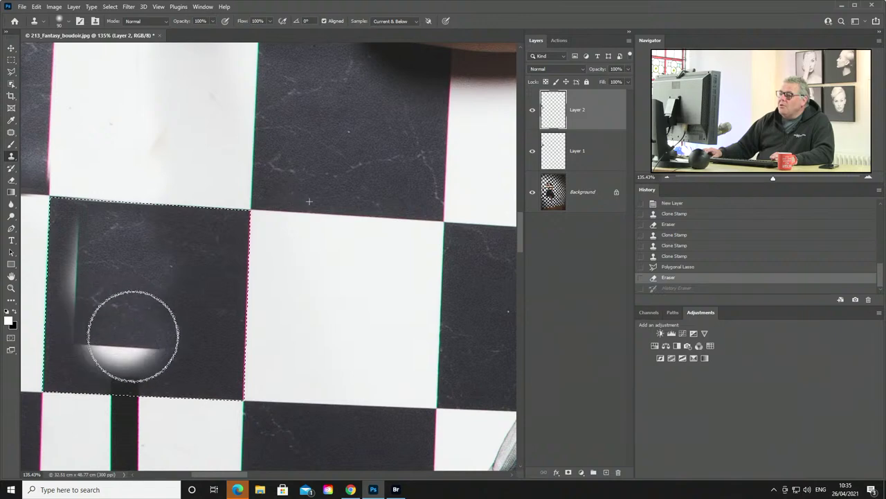
pyautogui.moveTo(133, 336); pyautogui.dragTo(133, 336)
pyautogui.hotkey('ctrl', 'z')
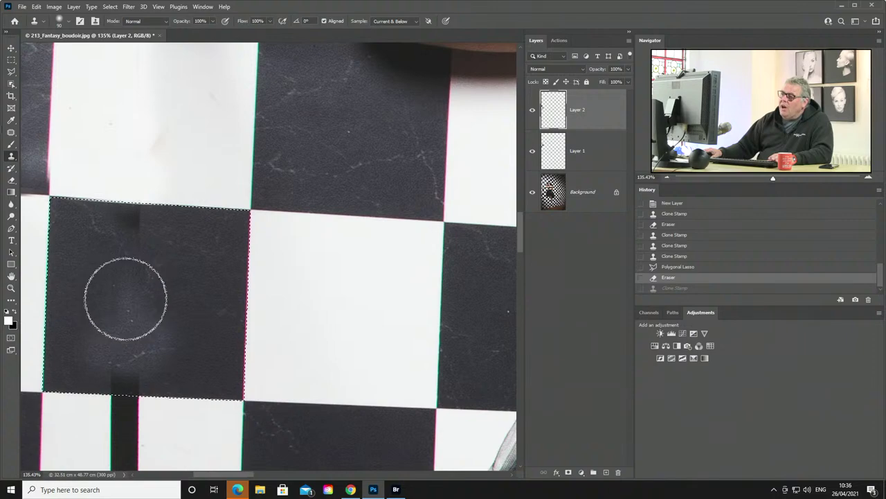
pyautogui.scroll(-5, 125, 298)
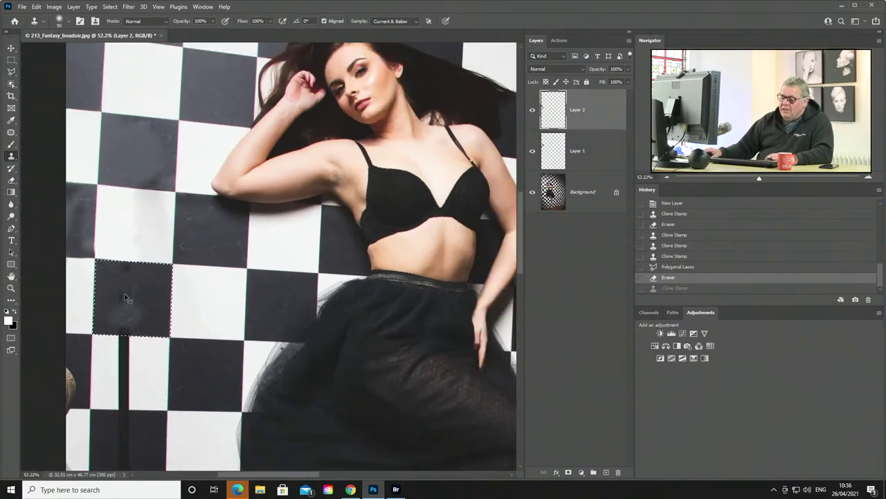
pyautogui.hotkey('ctrl', 'd')
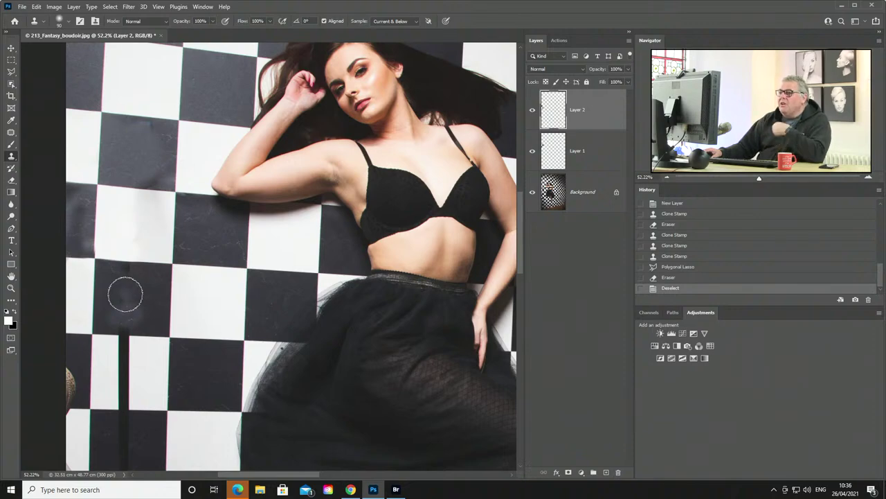
# Select the upper part of the photo across its full width with a rectangular marquee of about 32.5 × 41.25 cm.
pyautogui.scroll(-3, 125, 295)
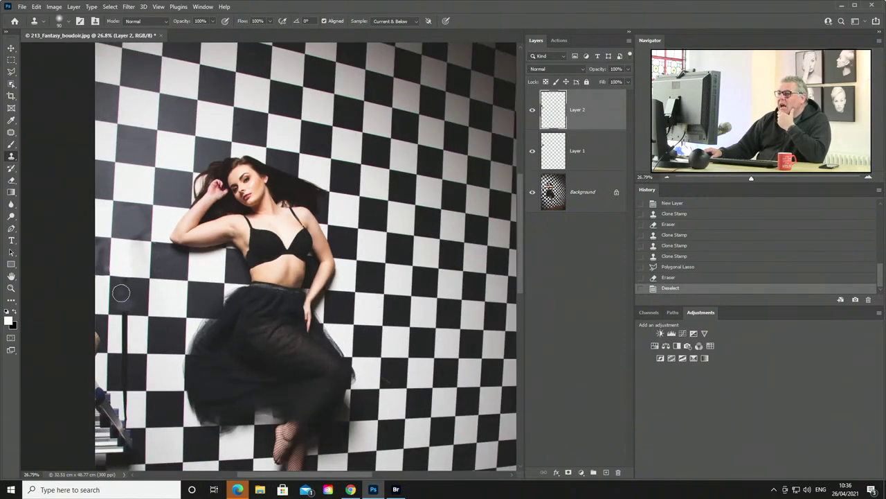
pyautogui.scroll(-2, 121, 294)
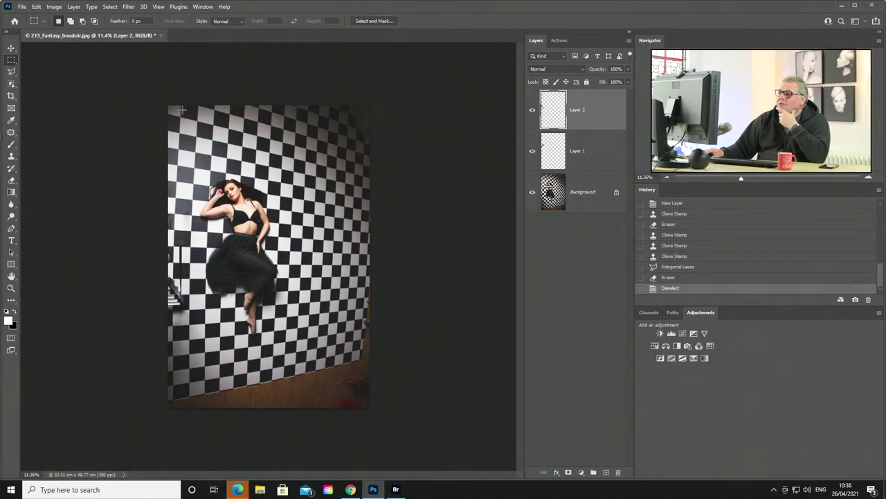
pyautogui.moveTo(169, 107); pyautogui.dragTo(369, 357)
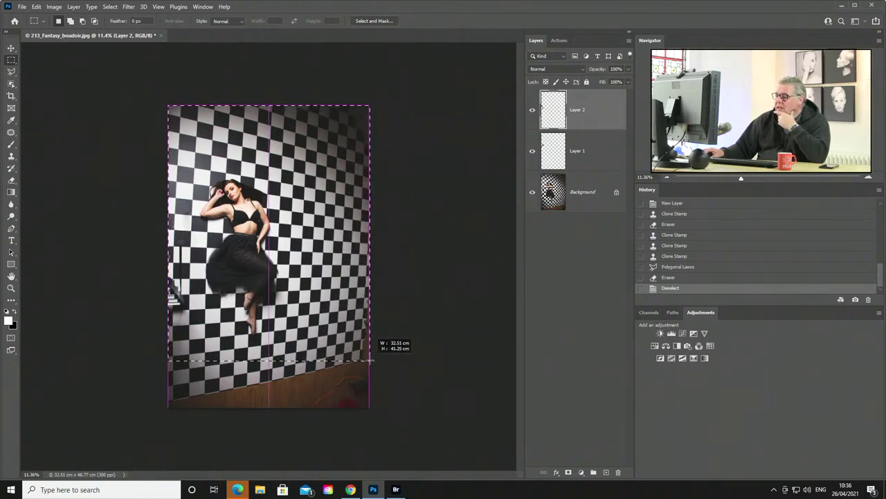
pyautogui.moveTo(371, 359); pyautogui.dragTo(371, 359)
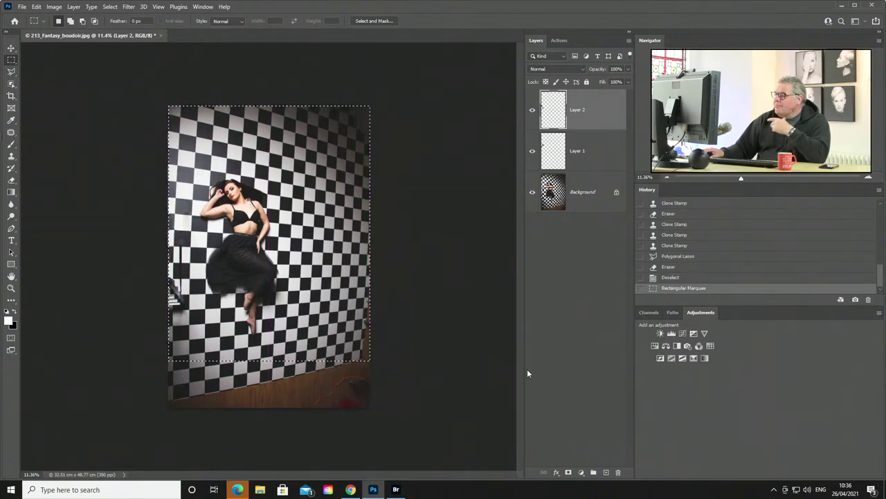
# Add a new empty layer above Layer 2 and set the foreground colour to a strong red.
pyautogui.click(606, 473)
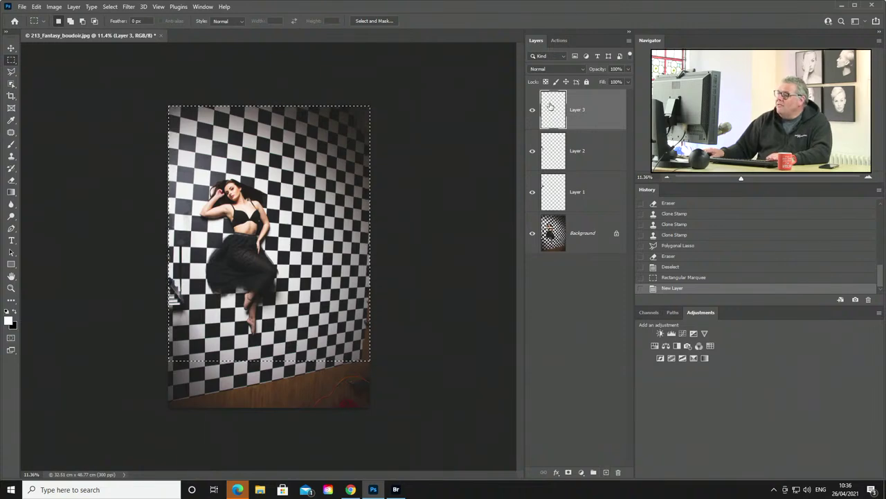
pyautogui.click(9, 320)
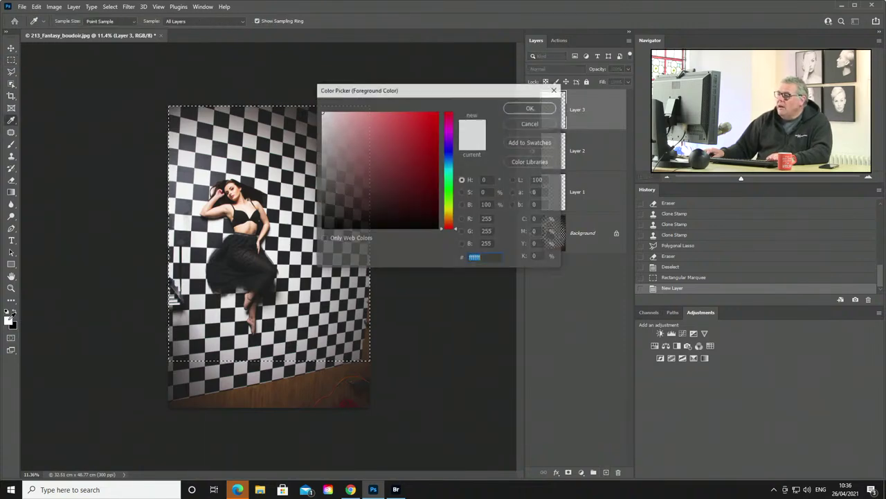
pyautogui.click(410, 127)
pyautogui.click(528, 108)
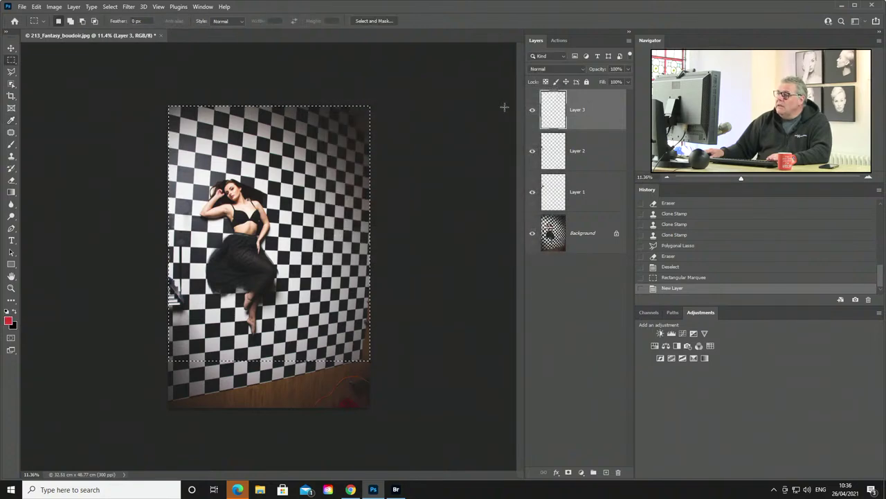
# Invert the selection, fill the strip across the photo's lower end with red, and lower the new layer's opacity to 50%.
pyautogui.click(111, 7)
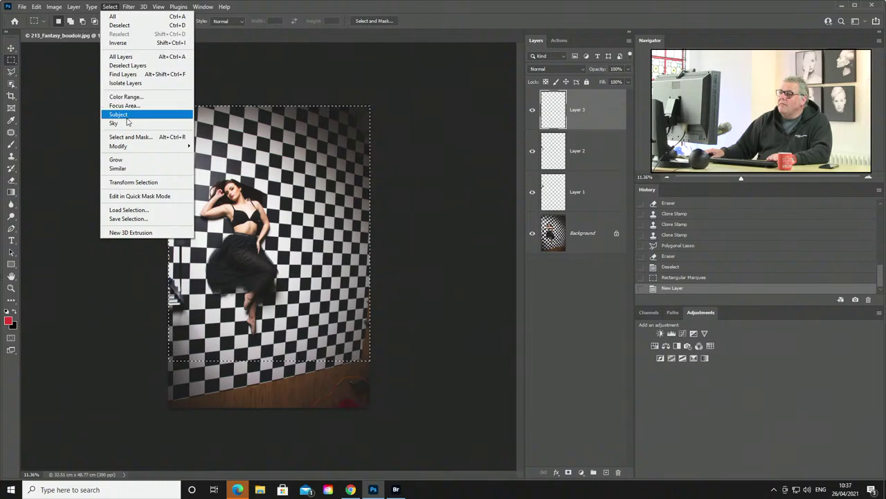
pyautogui.click(113, 43)
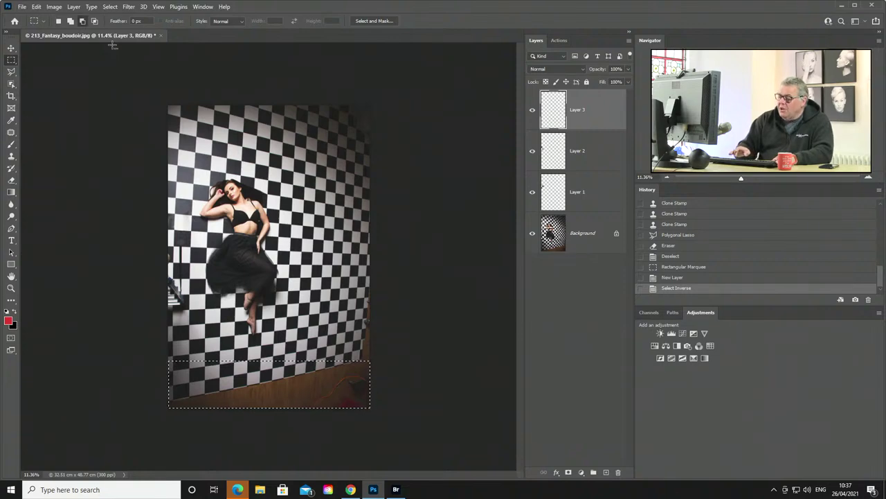
pyautogui.hotkey('alt', 'BackSpace')
pyautogui.hotkey('ctrl', 'd')
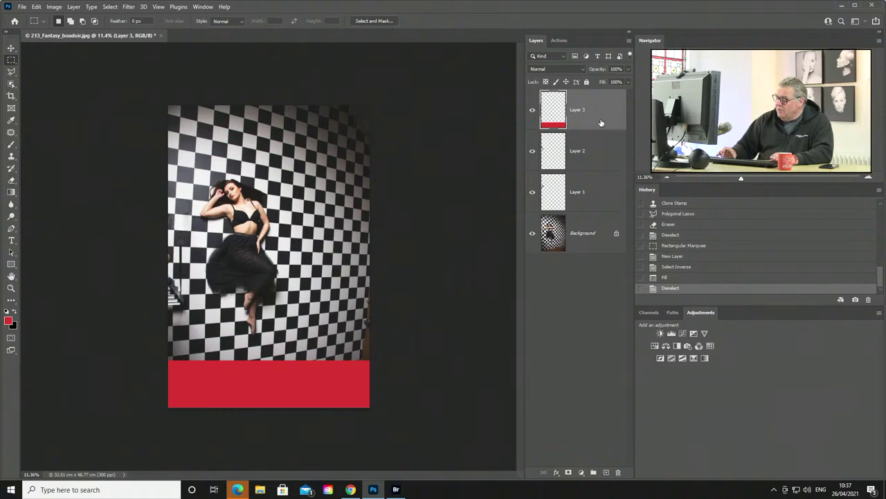
pyautogui.press('5')
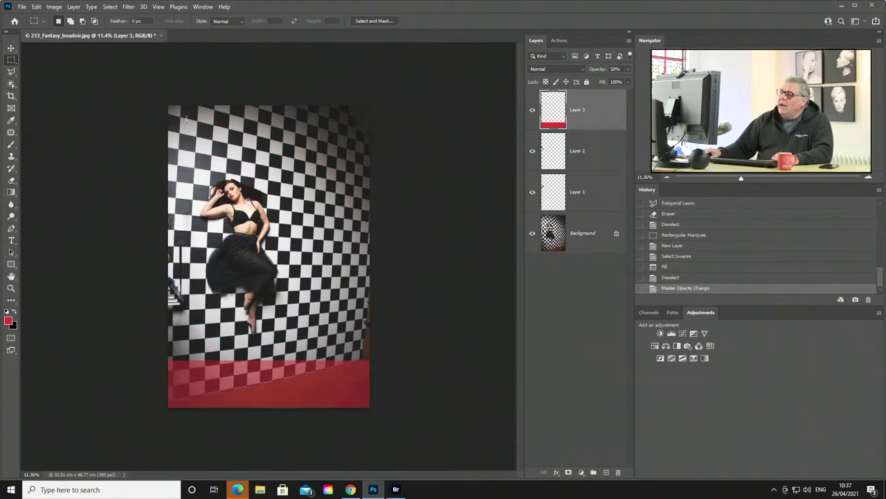
# Fill a narrow vertical strip along the photo's left edge with red on the same layer and clear the selection.
pyautogui.moveTo(157, 83); pyautogui.dragTo(176, 380)
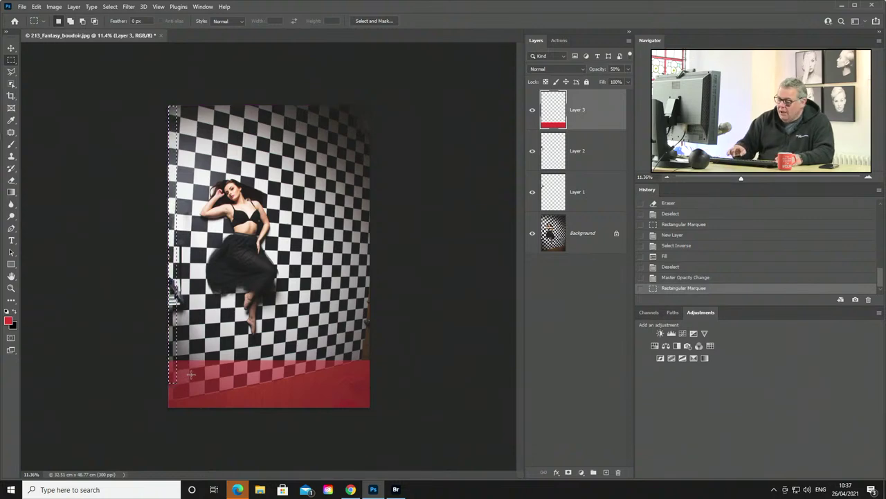
pyautogui.hotkey('alt', 'BackSpace')
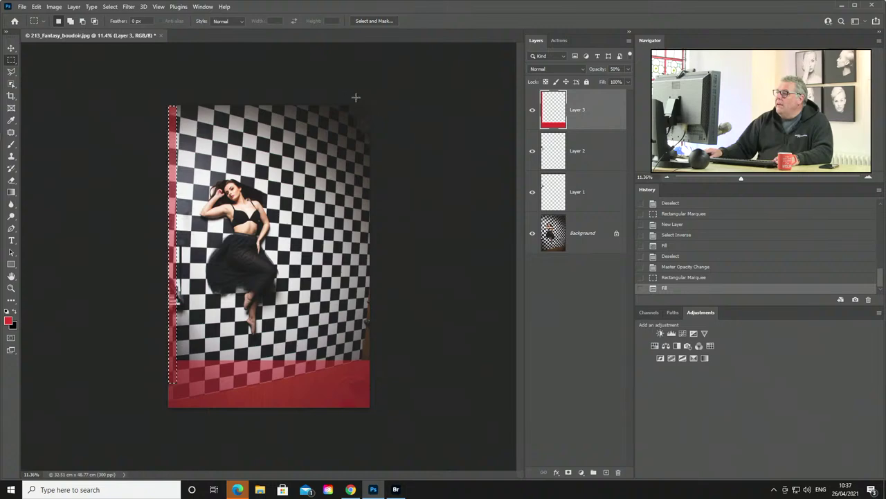
pyautogui.hotkey('ctrl', 'd')
# Compare the photo with and without the red overlay, and rename the overlay layer as "not needed".
pyautogui.click(532, 111)
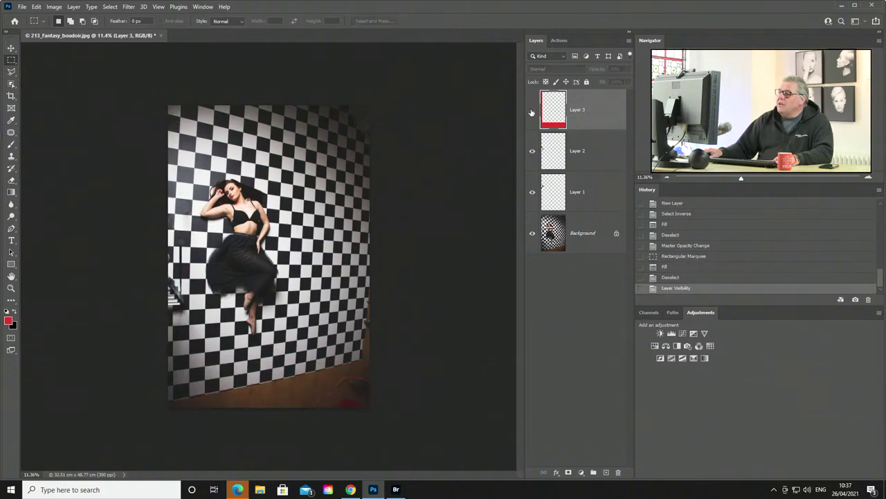
pyautogui.click(532, 112)
pyautogui.click(532, 112)
pyautogui.click(532, 112)
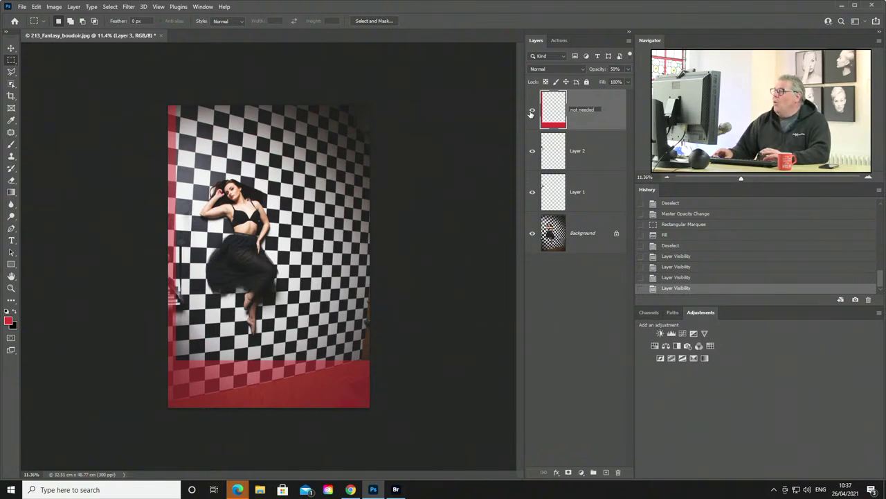
pyautogui.press('Return')
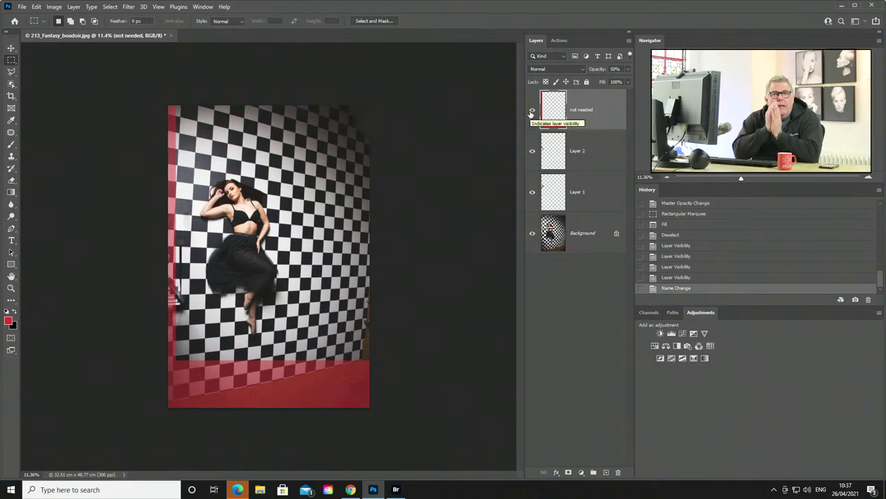
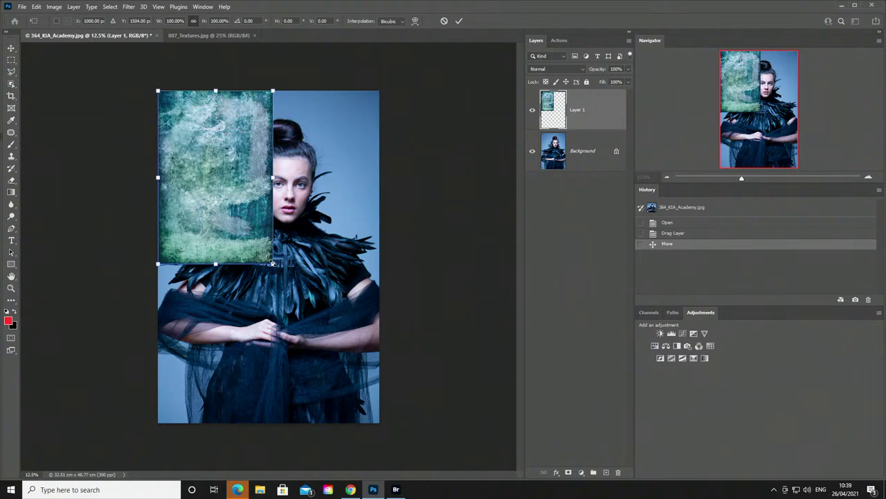
# Scale the texture layer proportionally to about 195% so that it covers the whole portrait in 364_KIA_Academy.jpg.
pyautogui.moveTo(273, 273); pyautogui.dragTo(395, 423)
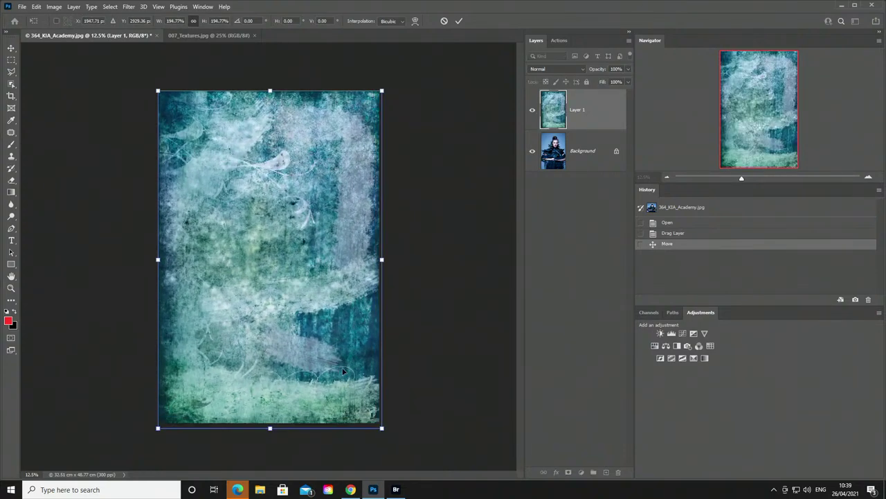
pyautogui.press('Return')
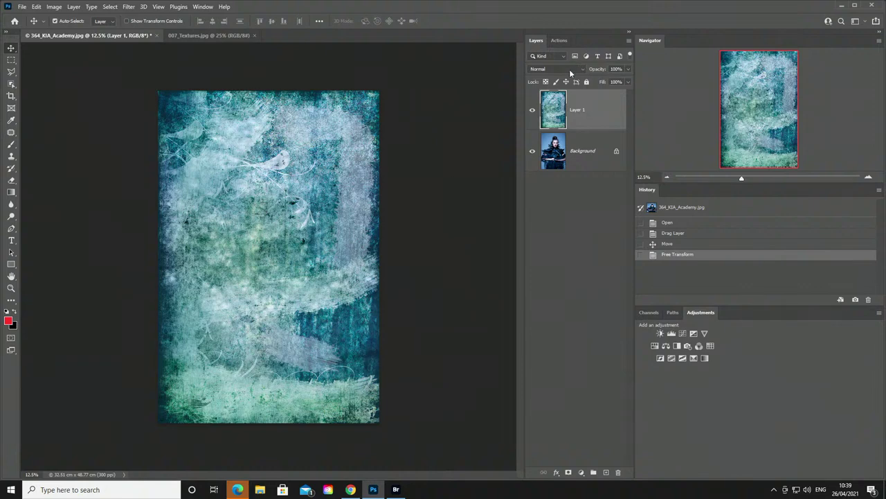
# Copy the texture from 007_Textures.jpg into the centre of the portrait document again, and delete both texture layers.
pyautogui.click(180, 36)
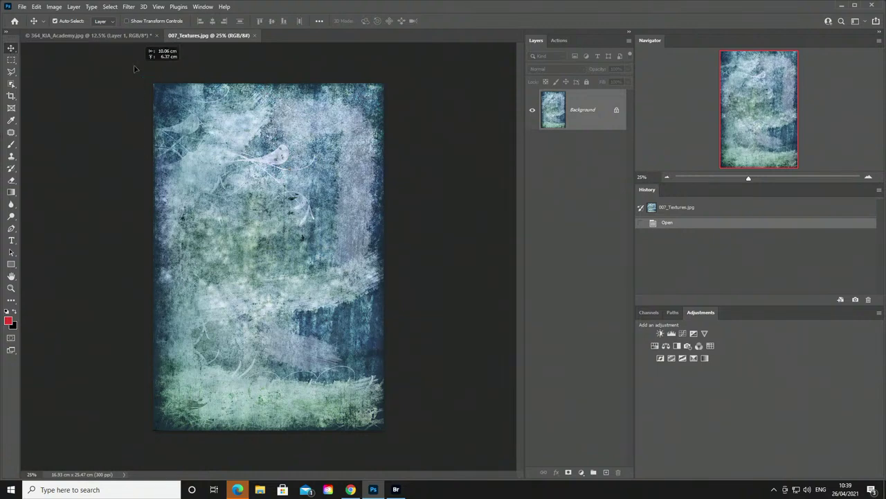
pyautogui.click(106, 36)
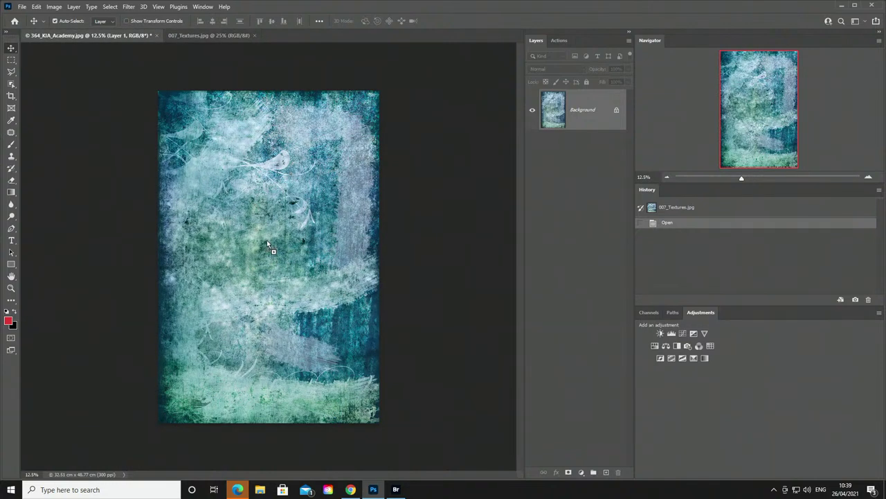
pyautogui.moveTo(268, 242); pyautogui.dragTo(268, 242)
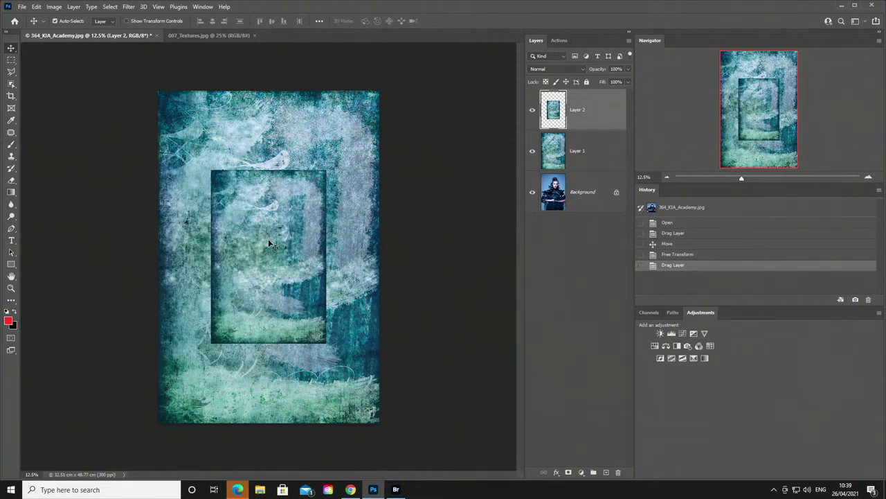
pyautogui.press('Delete')
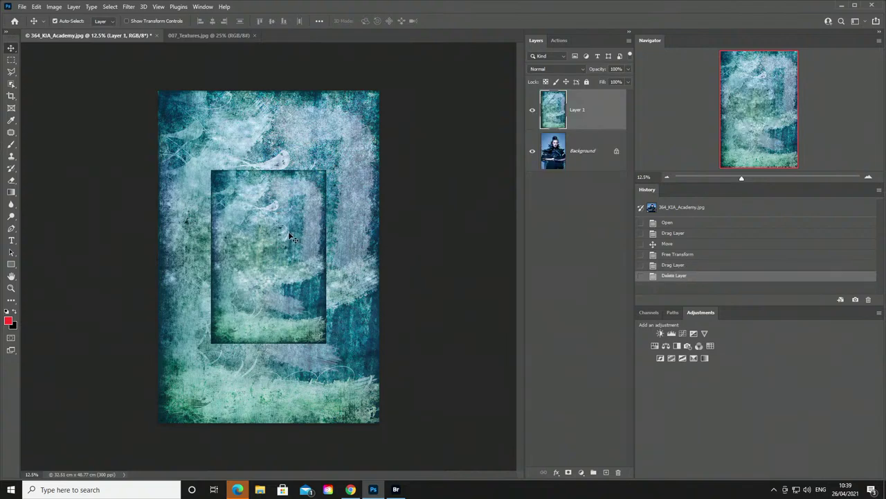
pyautogui.press('Delete')
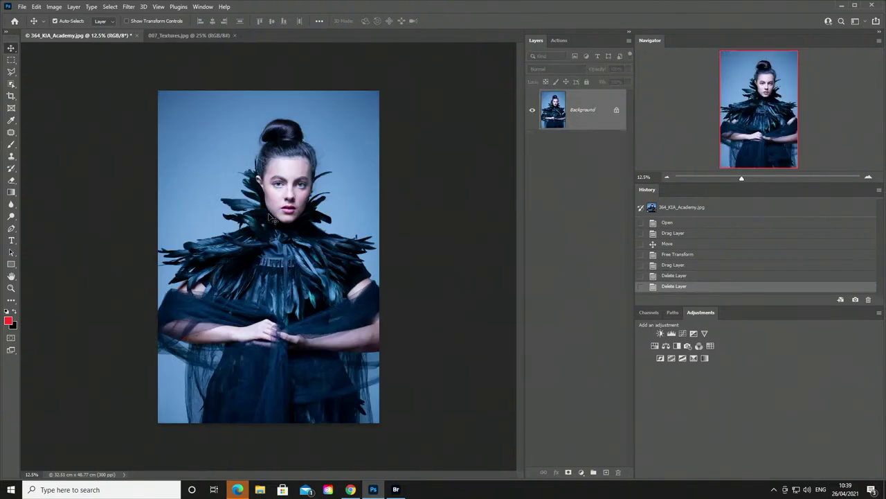
# Check the pixel dimensions of the portrait 364_KIA_Academy.jpg without changing them.
pyautogui.click(50, 9)
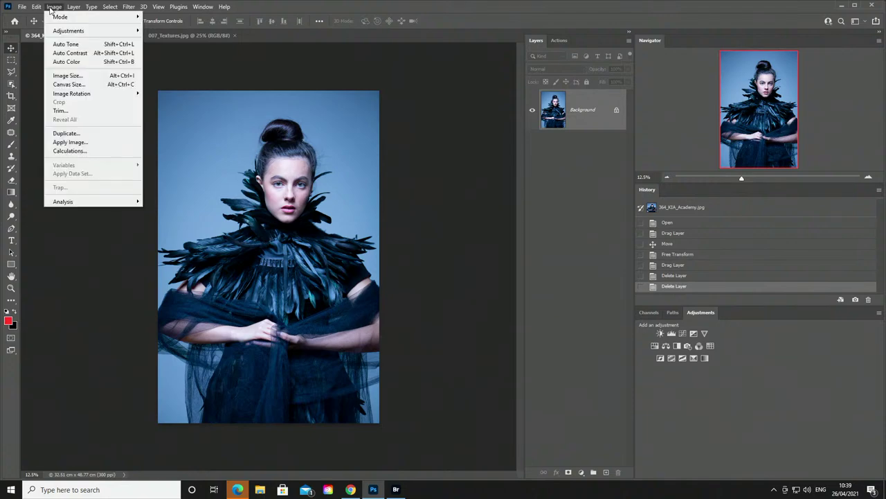
pyautogui.click(67, 77)
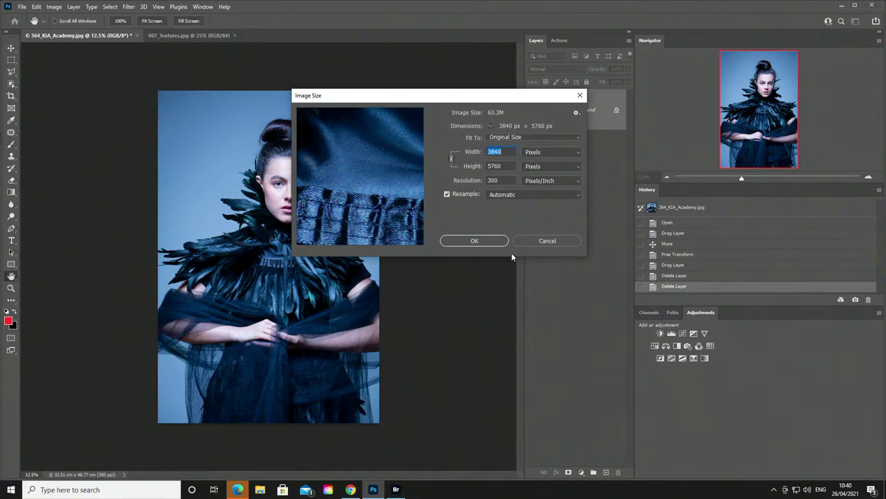
pyautogui.click(552, 239)
# Resize 007_Textures.jpg to a width of 4000 pixels with proportions kept and resampling set to Automatic.
pyautogui.click(174, 35)
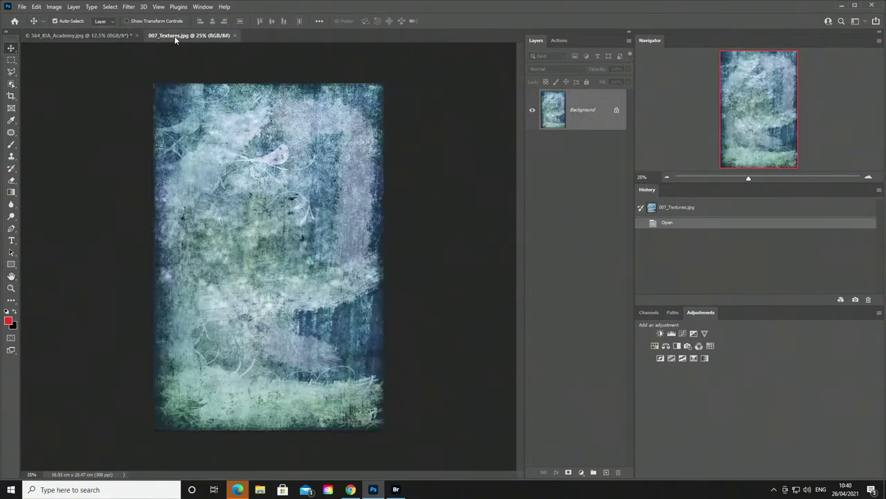
pyautogui.click(62, 7)
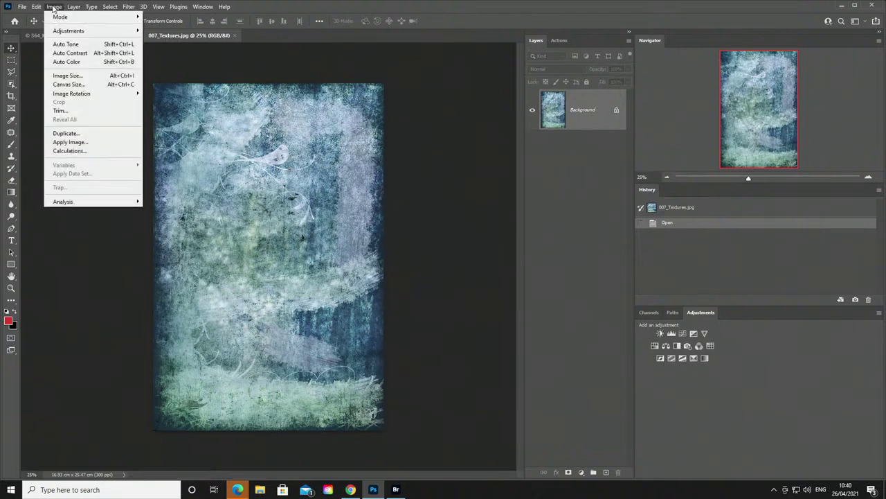
pyautogui.click(66, 73)
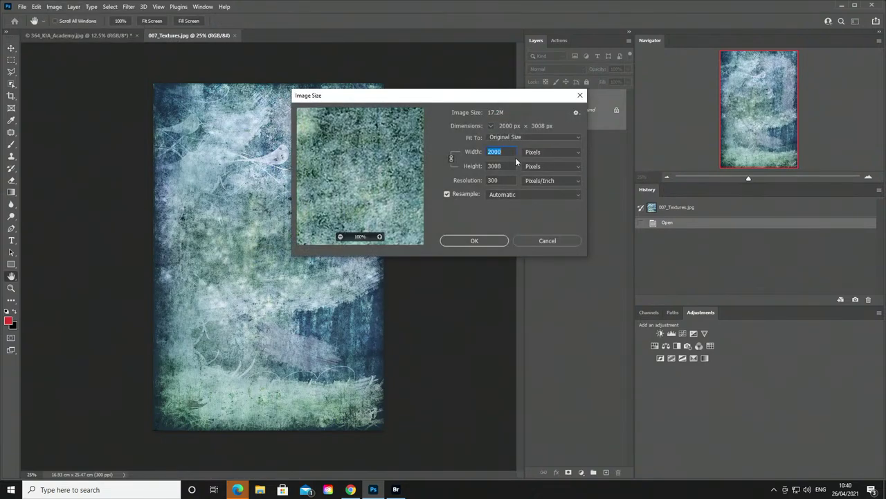
pyautogui.write('400')
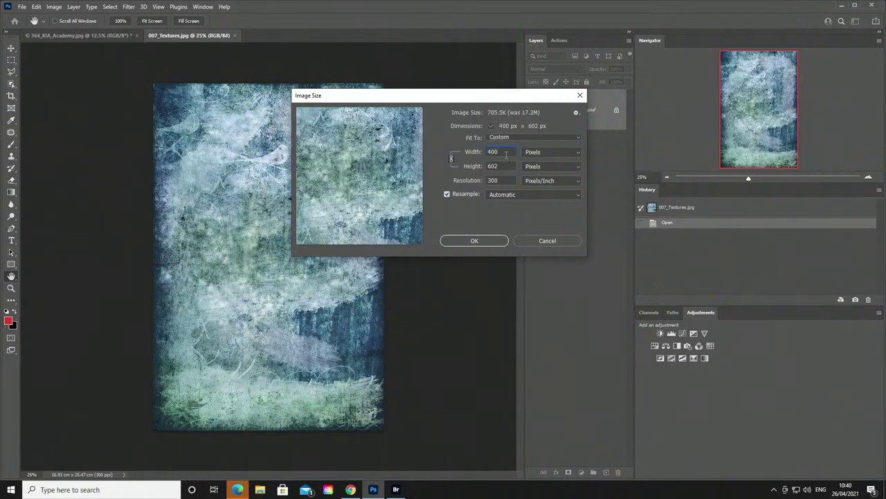
pyautogui.write('0')
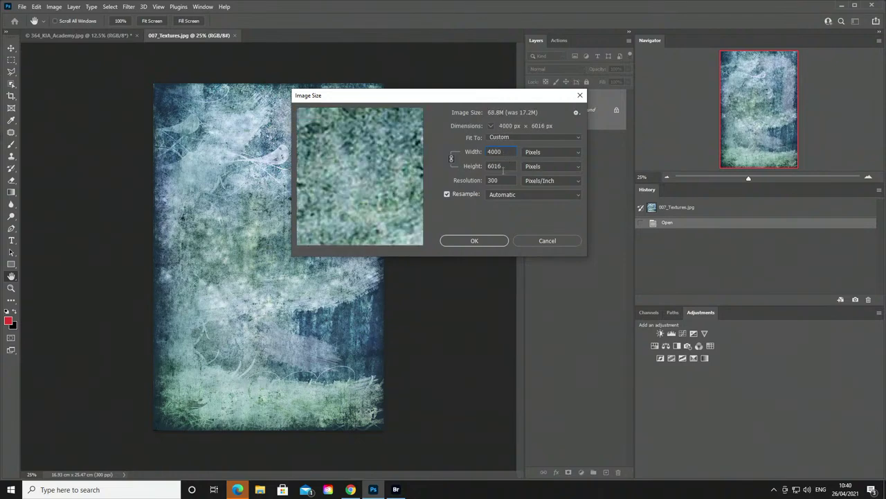
pyautogui.click(479, 239)
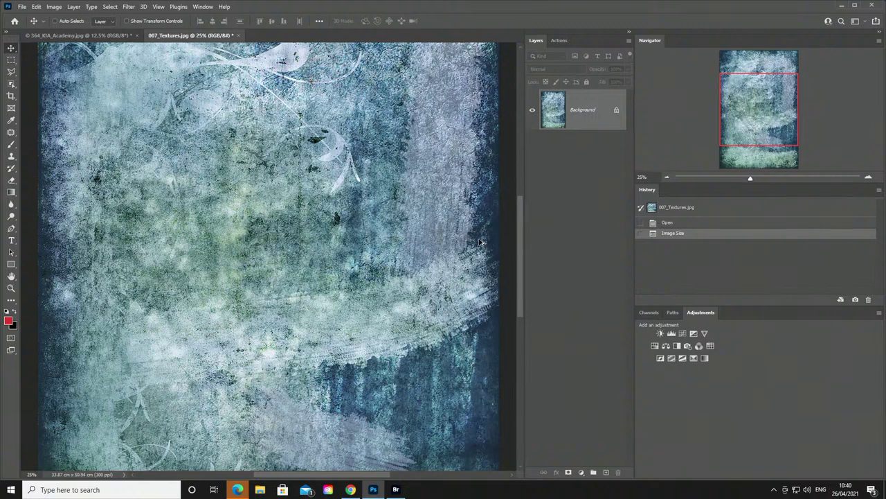
# Start saving the enlarged texture under a new location and create a folder named 6000 pixels inside the backgrounds folder.
pyautogui.hotkey('ctrl', 'alt', 'shift', 's')
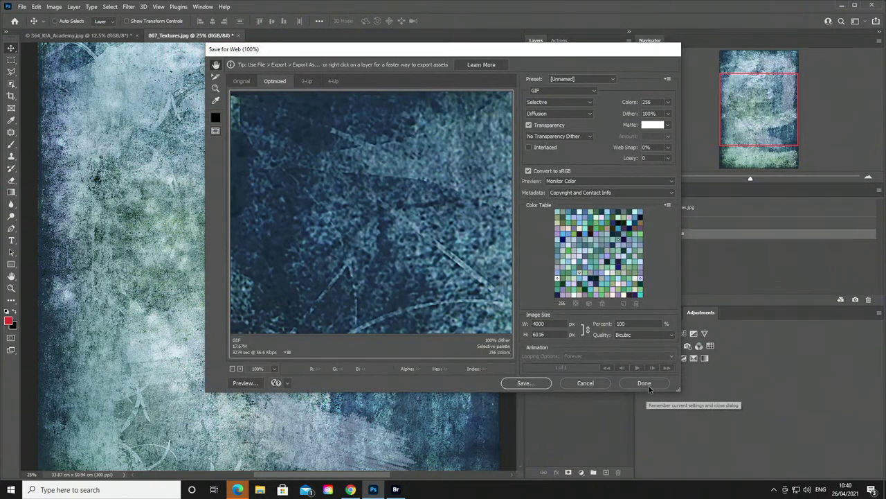
pyautogui.click(594, 383)
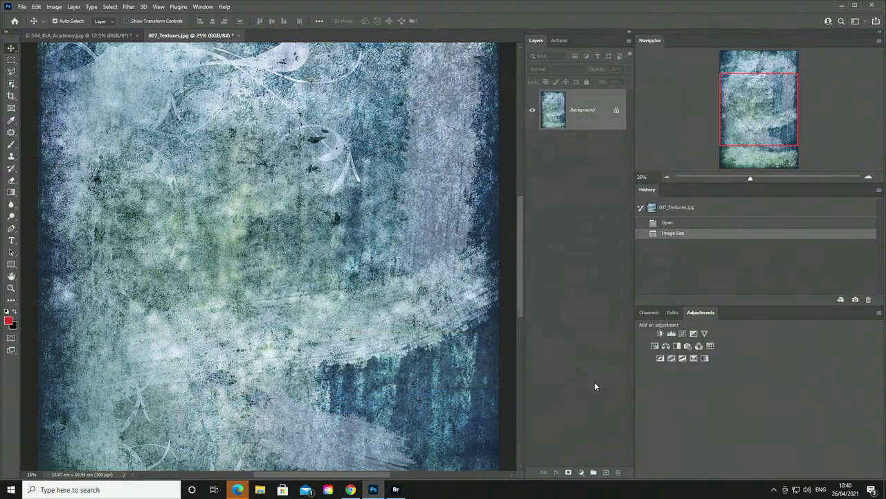
pyautogui.hotkey('ctrl', 'shift', 's')
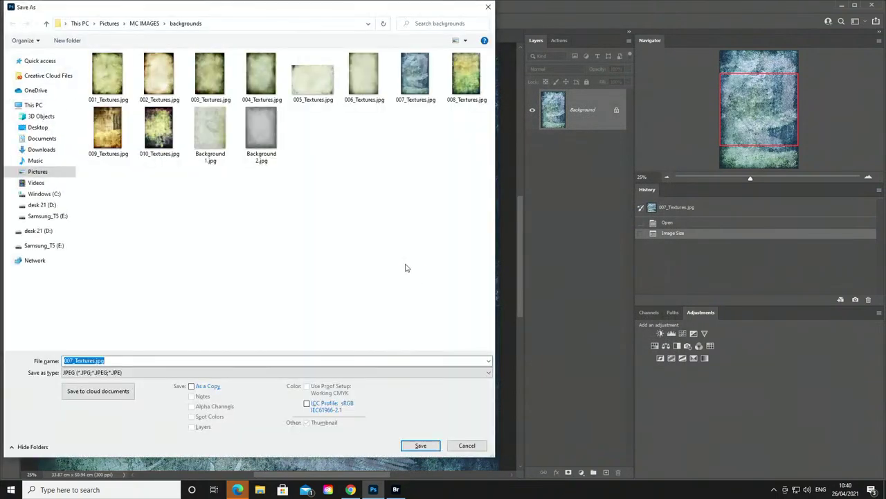
pyautogui.click(67, 42)
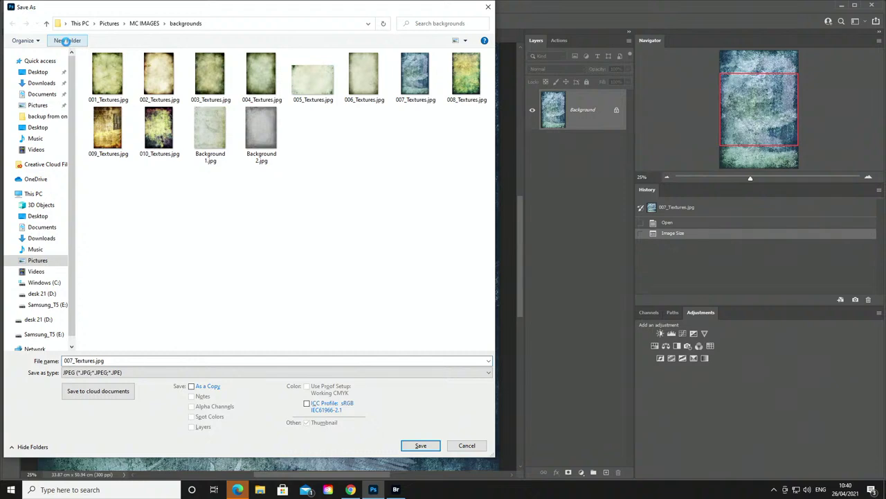
pyautogui.write('6')
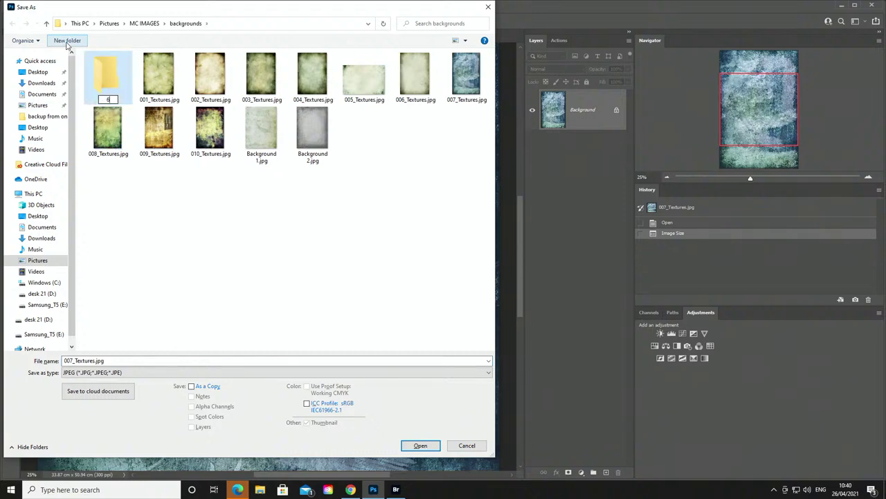
pyautogui.write('000 pixels')
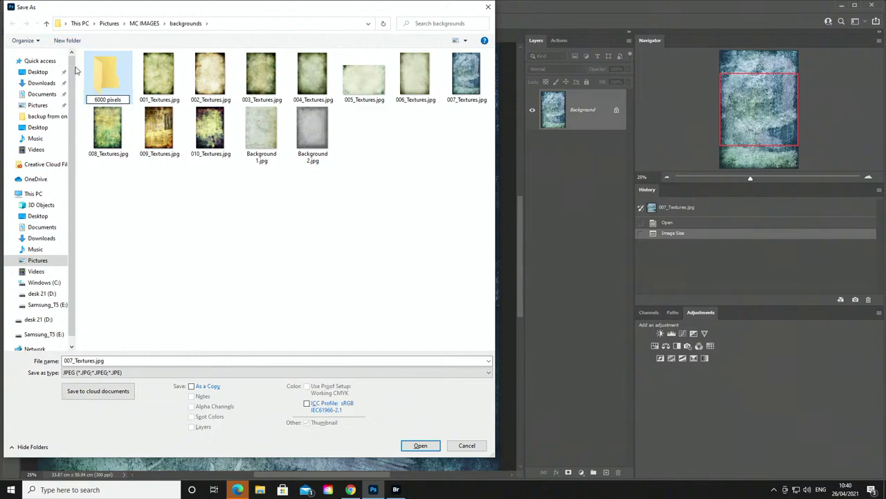
pyautogui.press('Return')
pyautogui.doubleClick(108, 79)
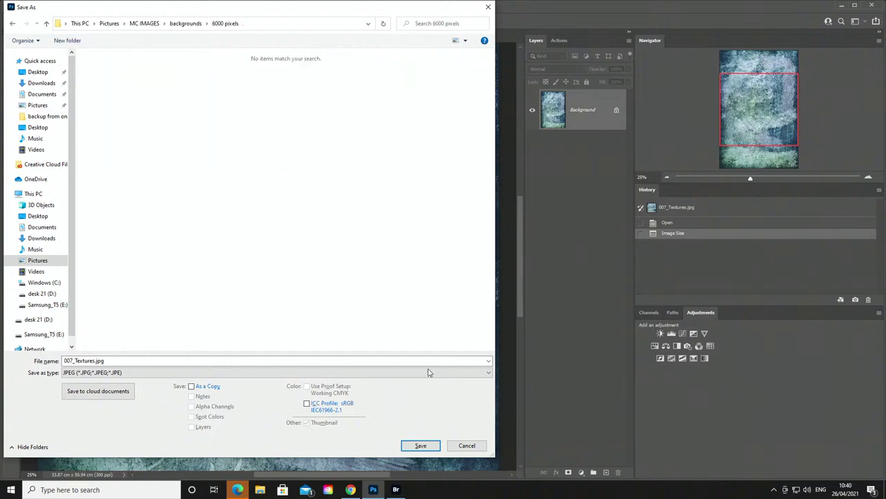
# Save 007_Textures.jpg in the 6000 pixels folder as a Baseline ("Standard") JPEG with quality 9.
pyautogui.click(420, 446)
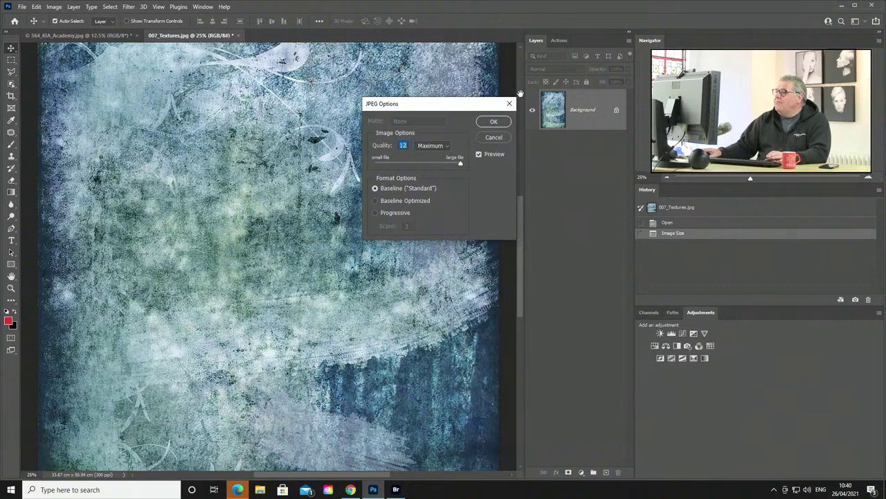
pyautogui.moveTo(452, 164); pyautogui.dragTo(443, 163)
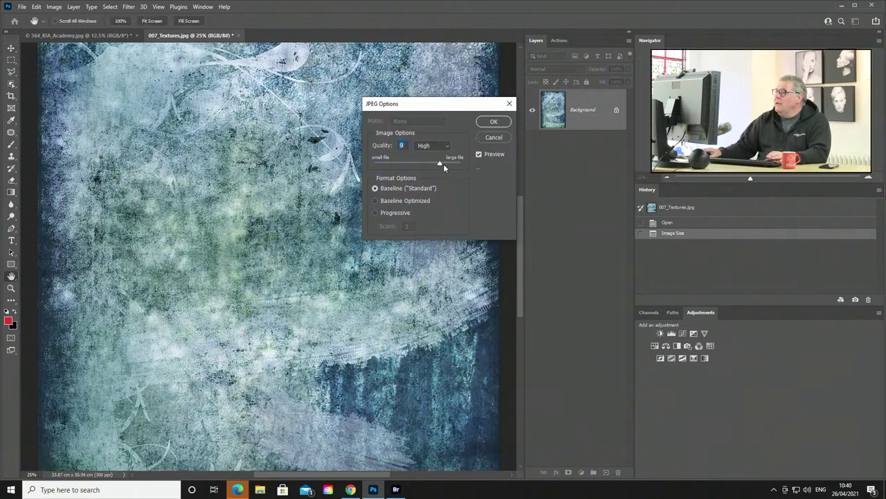
pyautogui.click(500, 126)
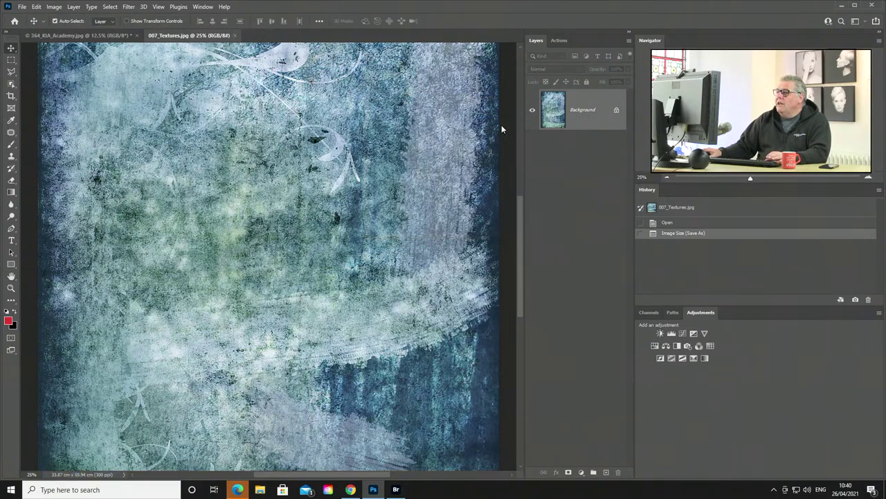
# Copy the enlarged texture from 007_Textures.jpg into the portrait 364_KIA_Academy.jpg so that it covers the whole image.
pyautogui.scroll(-5, 317, 175)
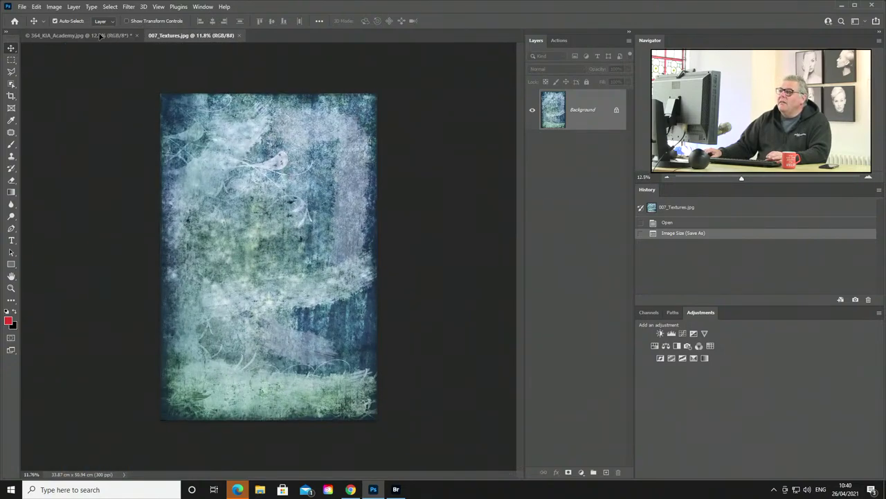
pyautogui.click(100, 35)
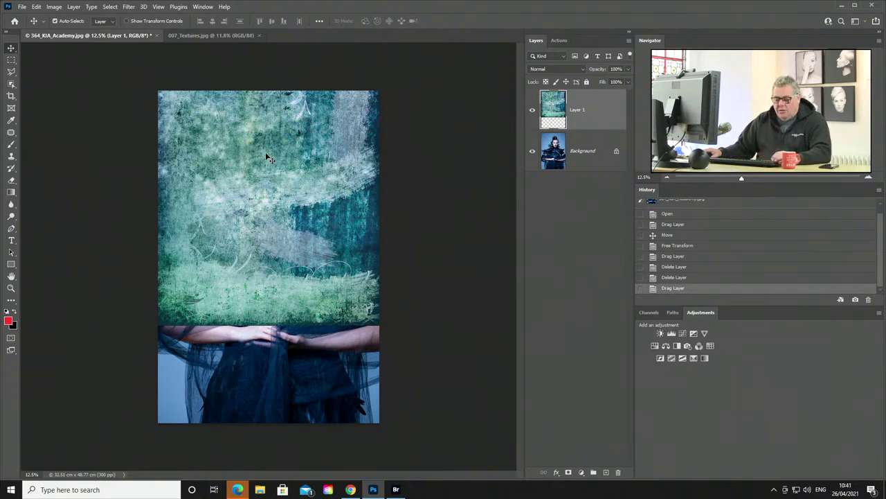
pyautogui.hotkey('ctrl', 'z')
pyautogui.click(209, 34)
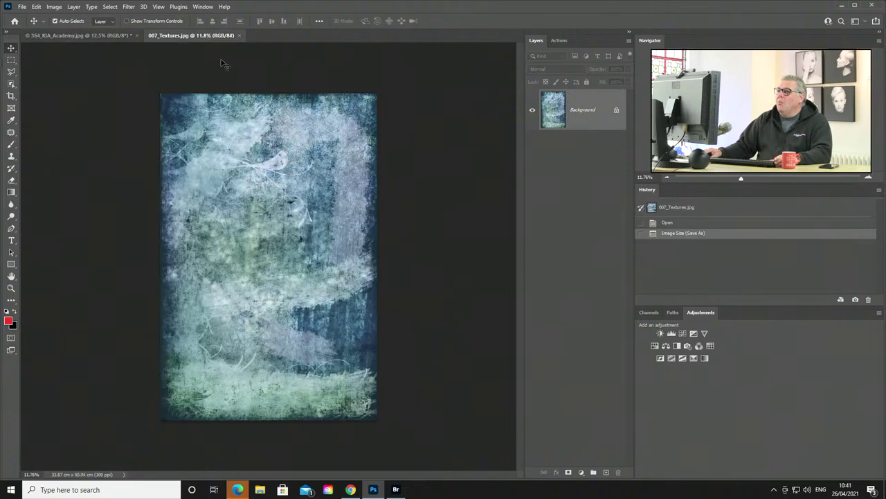
pyautogui.click(95, 36)
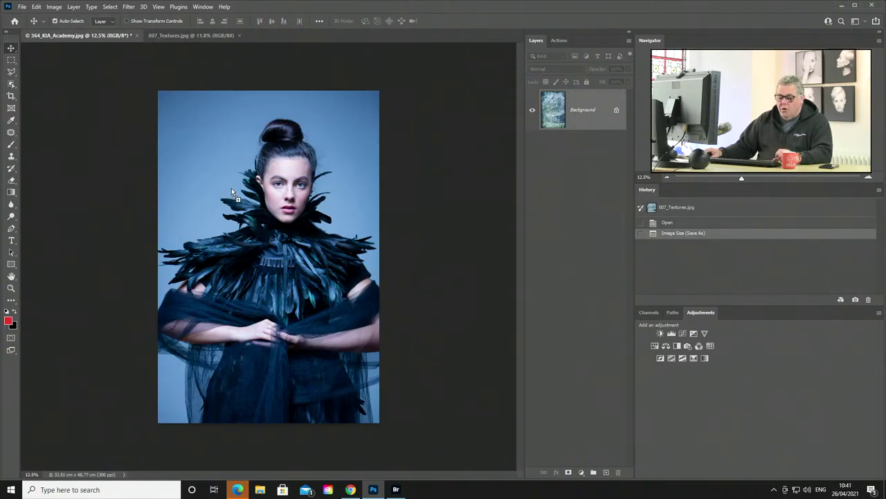
pyautogui.moveTo(231, 188); pyautogui.dragTo(231, 187)
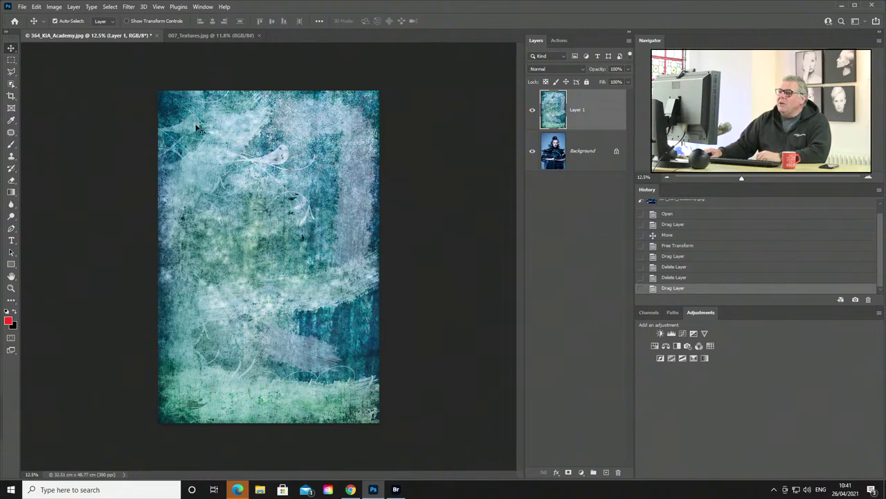
pyautogui.moveTo(198, 131)
pyautogui.mouseDown()
pyautogui.moveTo(212, 143)
pyautogui.moveTo(200, 142)
pyautogui.moveTo(177, 105)
pyautogui.moveTo(195, 124)
pyautogui.mouseUp()
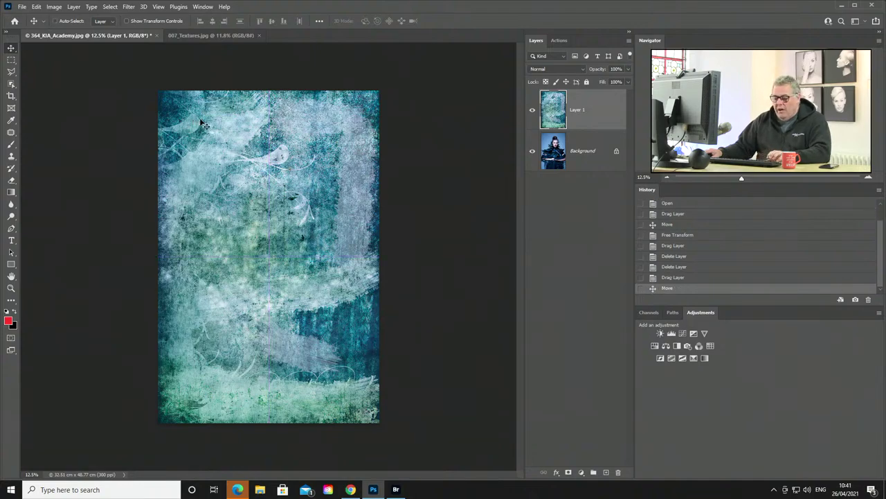
# Rotate the texture layer by about 180° and set its blend mode to Multiply.
pyautogui.hotkey('ctrl', 't')
pyautogui.moveTo(423, 87); pyautogui.dragTo(121, 474)
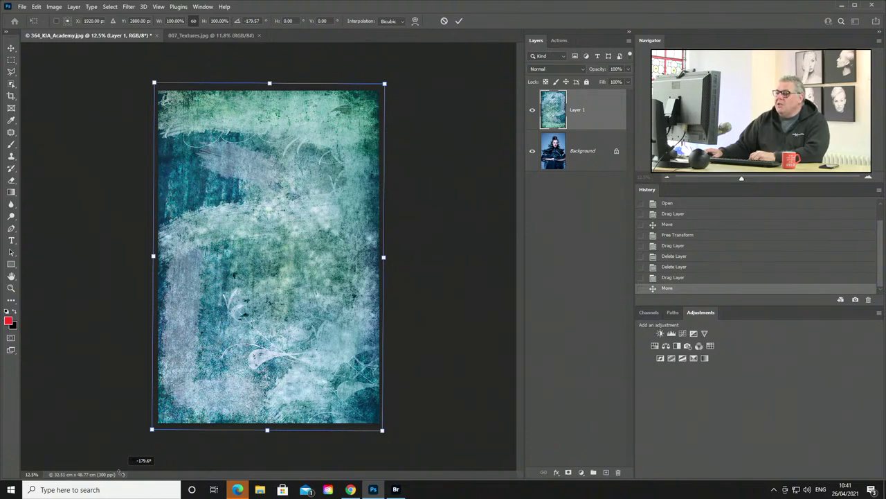
pyautogui.moveTo(121, 473); pyautogui.dragTo(122, 473)
pyautogui.press('Return')
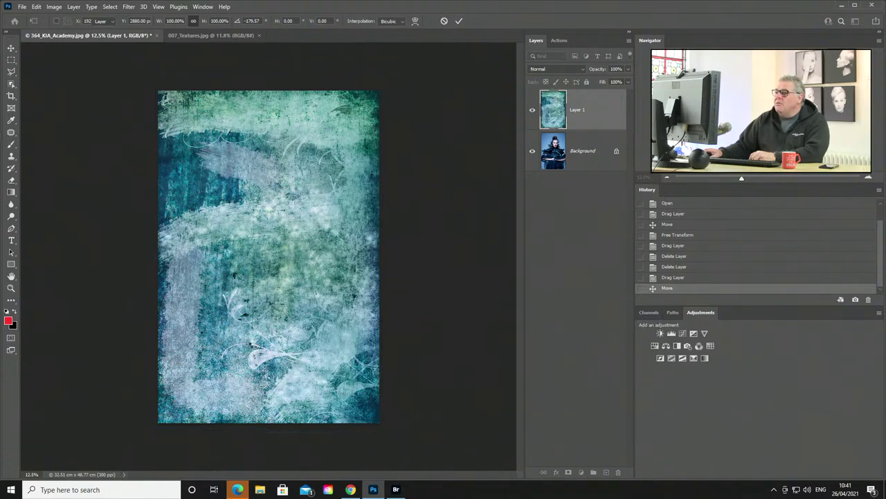
pyautogui.click(567, 69)
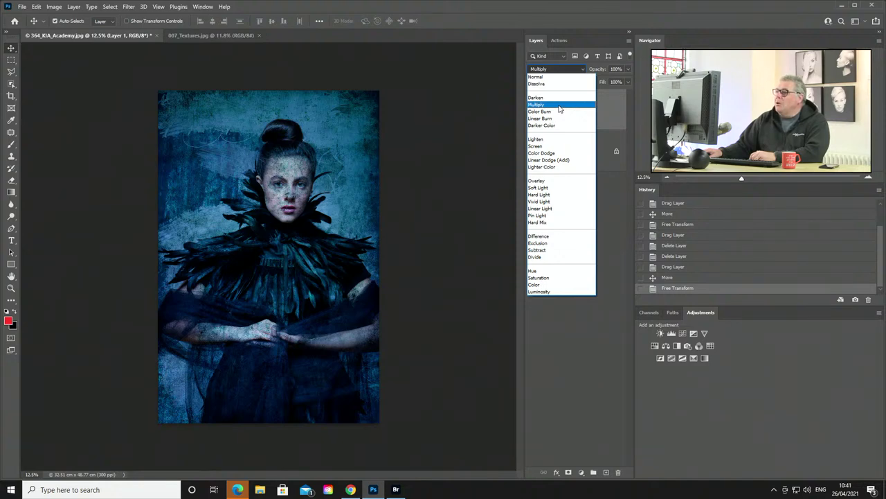
pyautogui.click(560, 105)
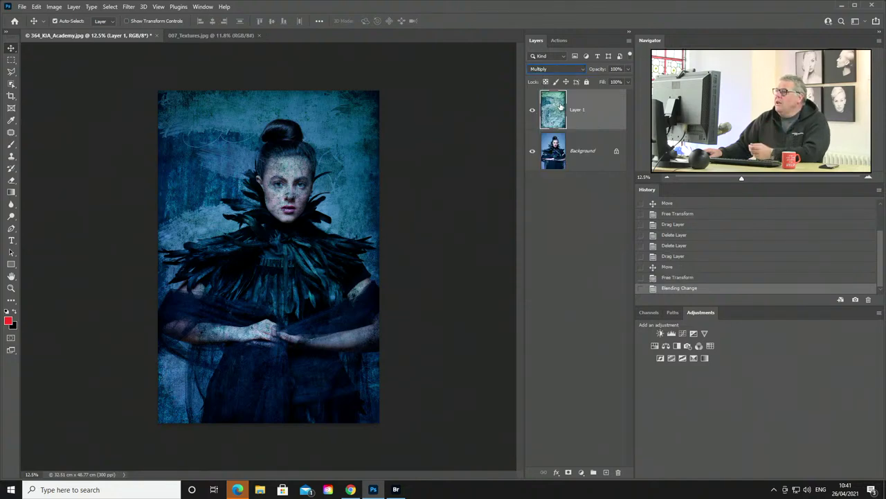
# Select the subject on the Background layer, copy it to a new layer and move that layer above the texture.
pyautogui.click(555, 151)
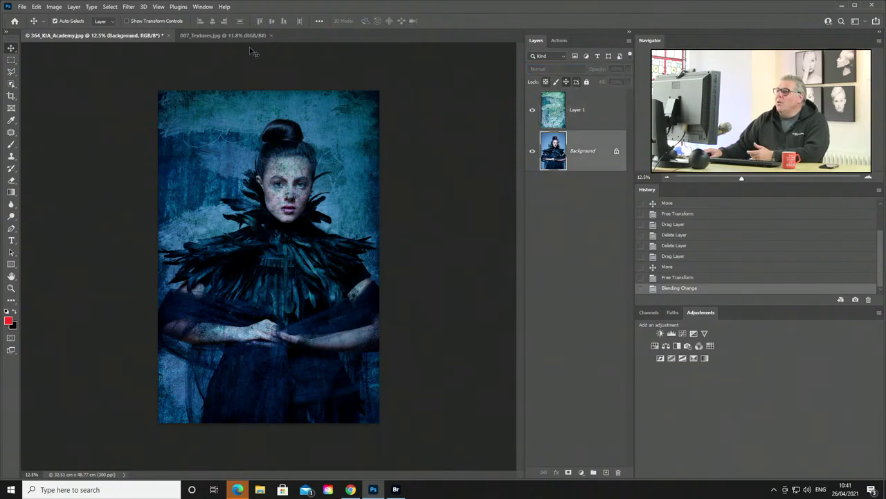
pyautogui.press('w')
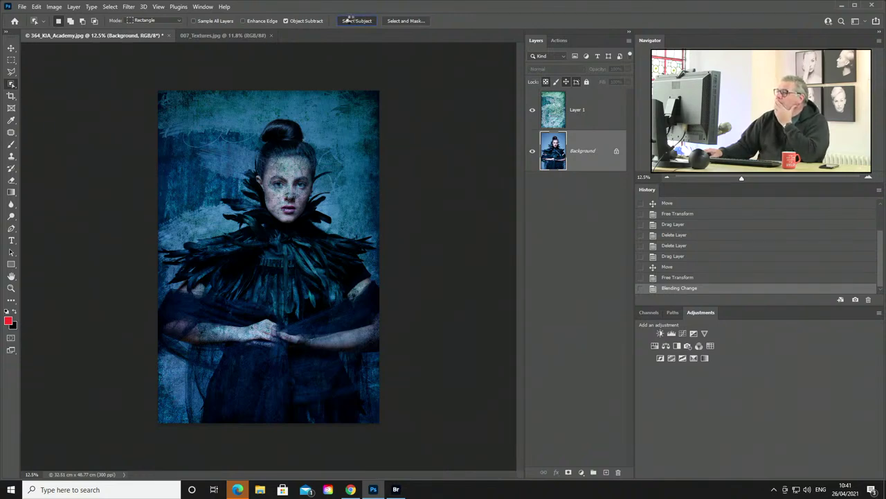
pyautogui.click(351, 21)
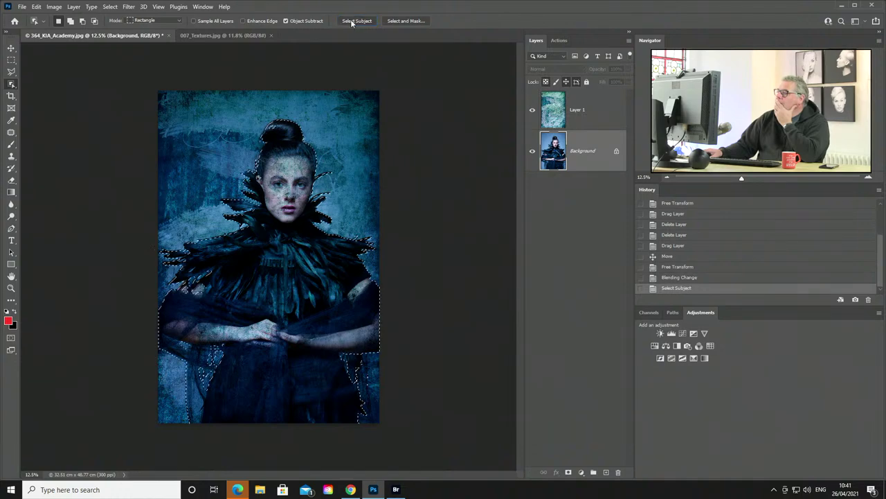
pyautogui.hotkey('ctrl', 'j')
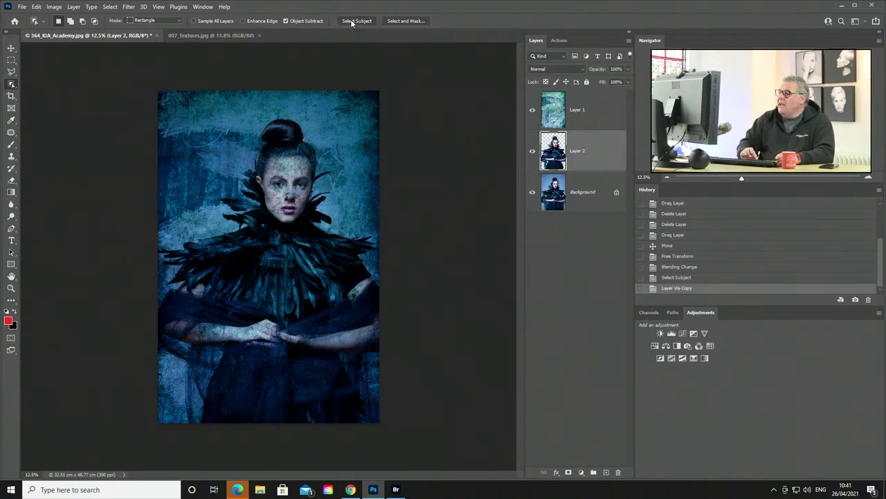
pyautogui.moveTo(604, 153); pyautogui.dragTo(603, 102)
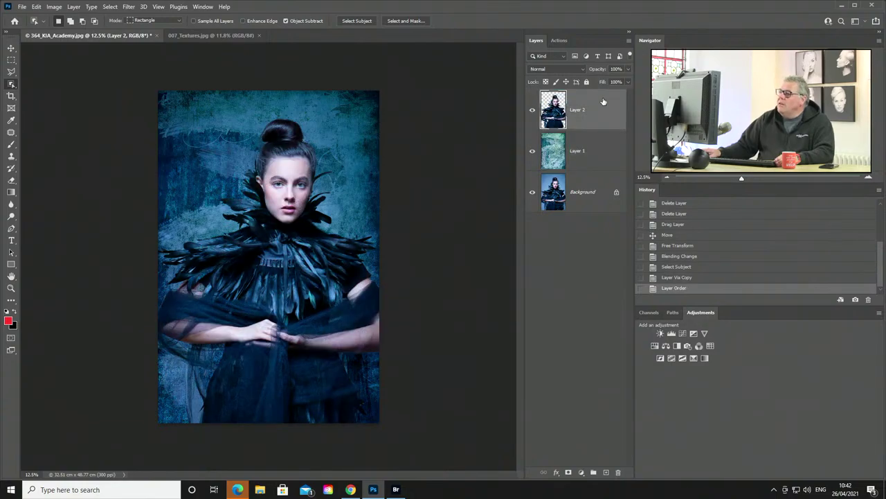
# Hide the texture and Background layers to inspect the edges of the cut-out woman, and show the texture layer again.
pyautogui.scroll(5, 271, 155)
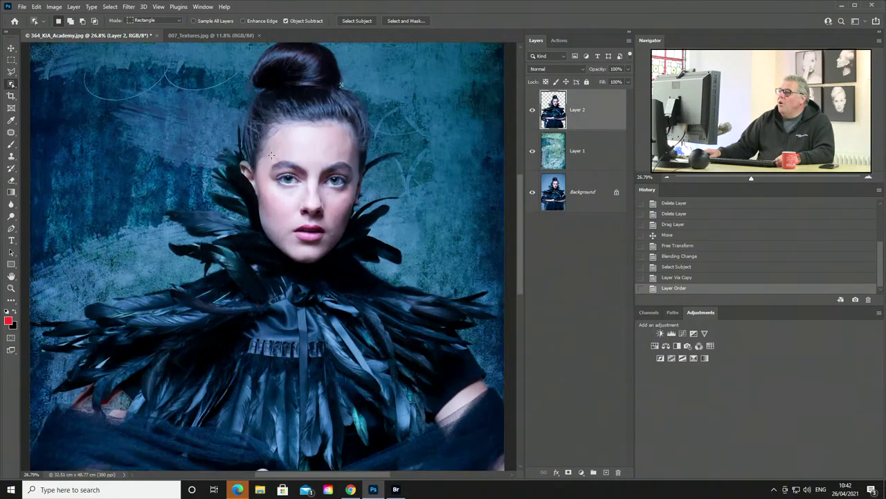
pyautogui.scroll(2, 271, 155)
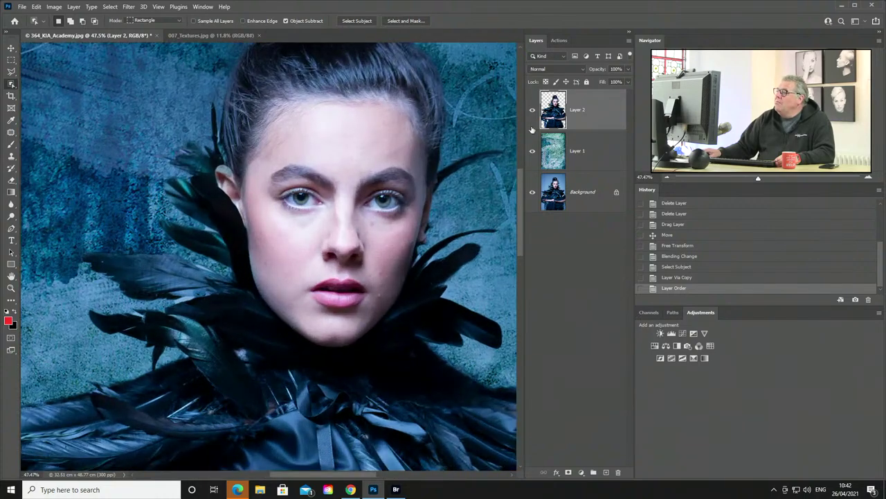
pyautogui.click(532, 151)
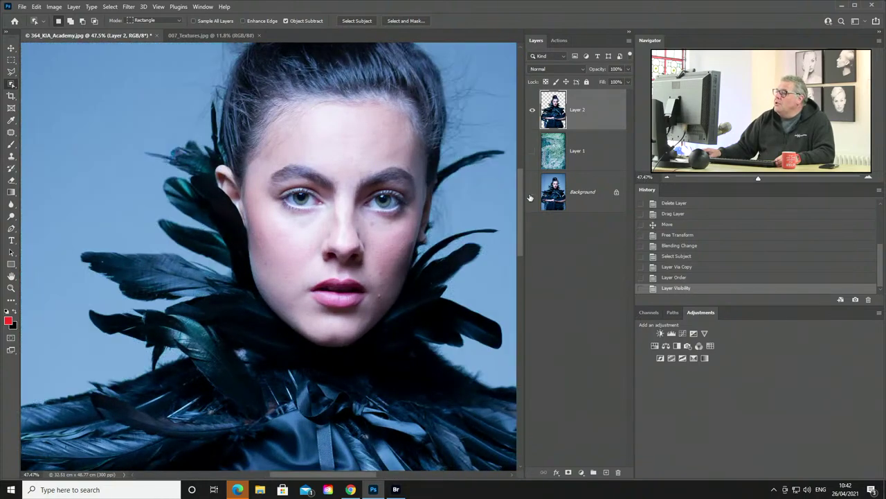
pyautogui.click(531, 192)
pyautogui.scroll(-3, 239, 154)
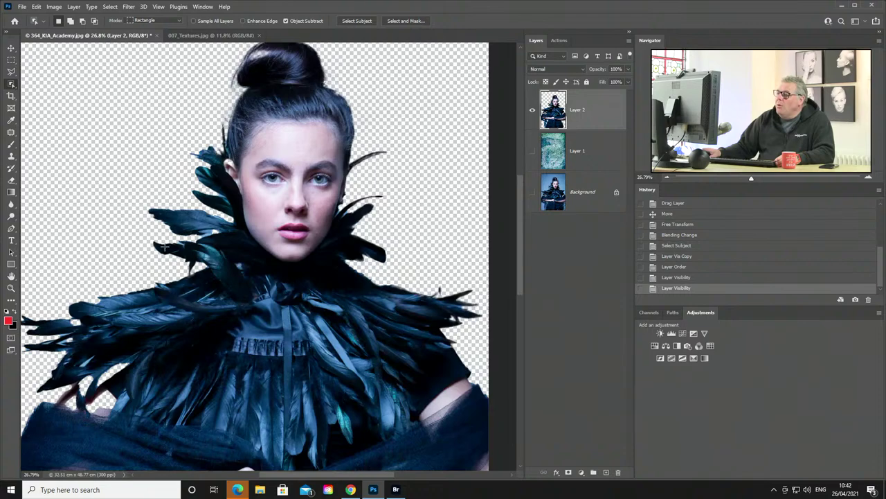
pyautogui.scroll(-1, 87, 355)
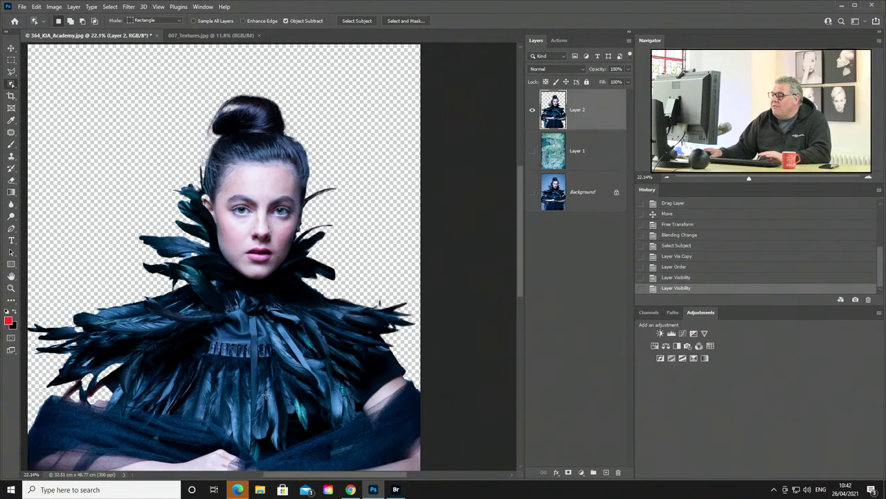
pyautogui.moveTo(265, 395); pyautogui.dragTo(273, 245)
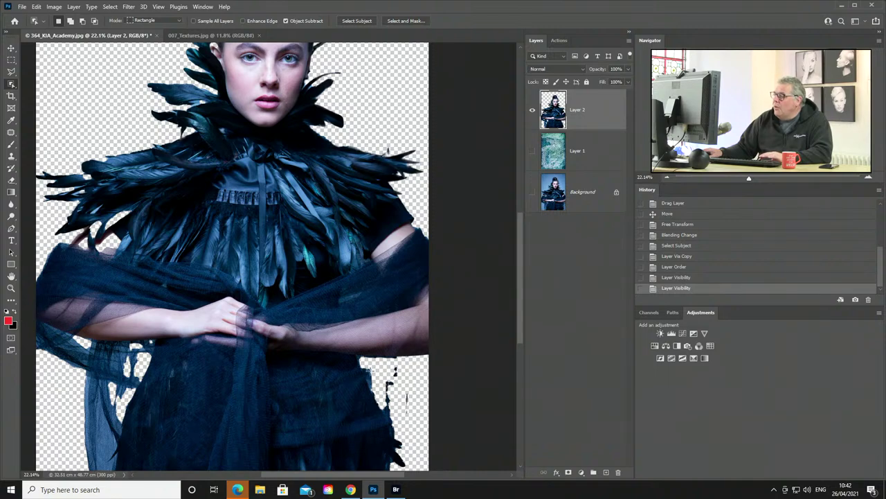
pyautogui.click(533, 152)
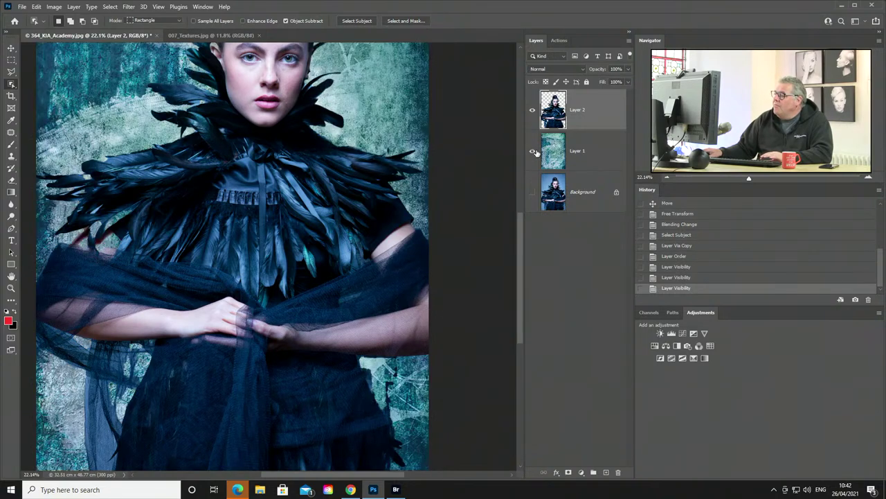
# Add a layer mask to the texture layer, brush black over the gap between the right-hand forearm and dress, and show the Background layer.
pyautogui.click(554, 151)
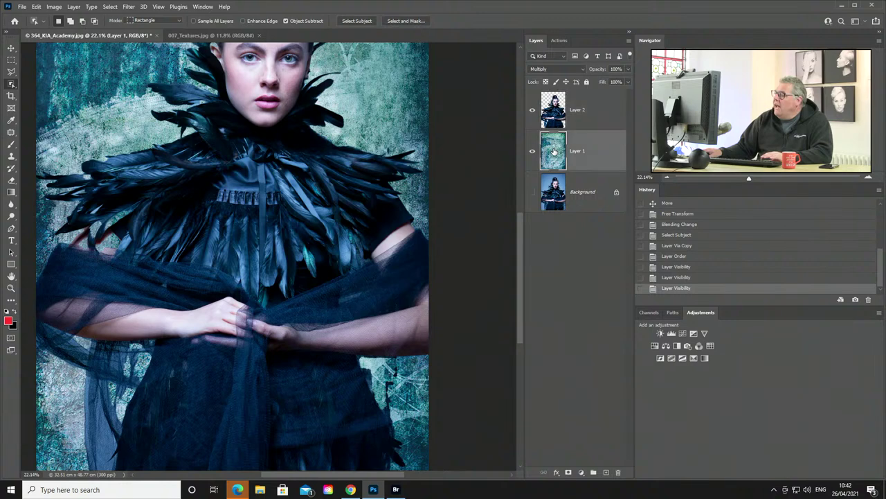
pyautogui.click(568, 472)
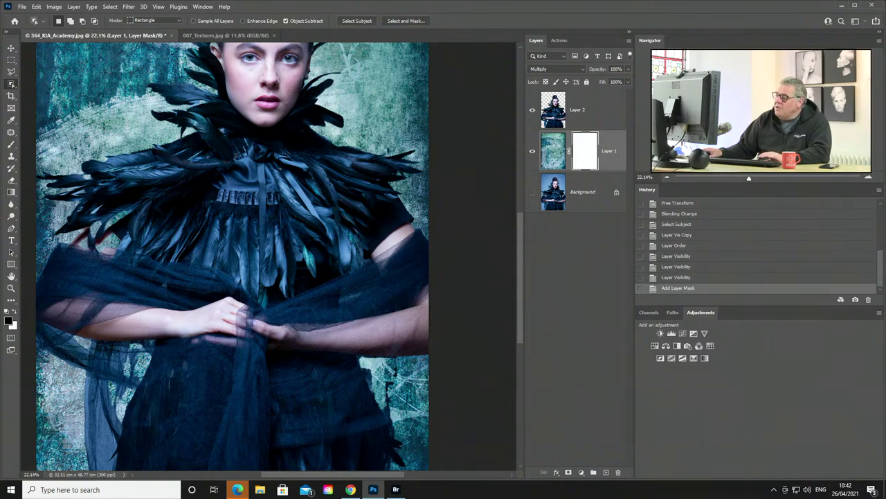
pyautogui.press('b')
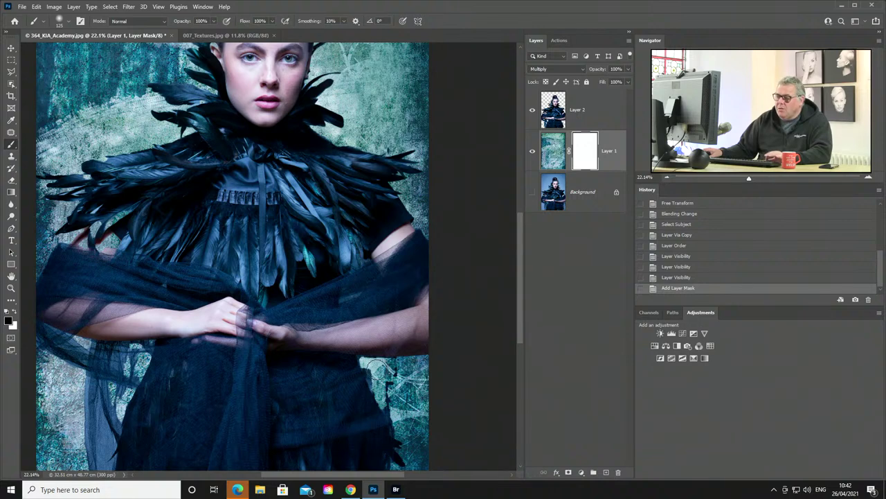
pyautogui.moveTo(367, 356)
pyautogui.mouseDown()
pyautogui.moveTo(385, 363)
pyautogui.moveTo(372, 402)
pyautogui.mouseUp()
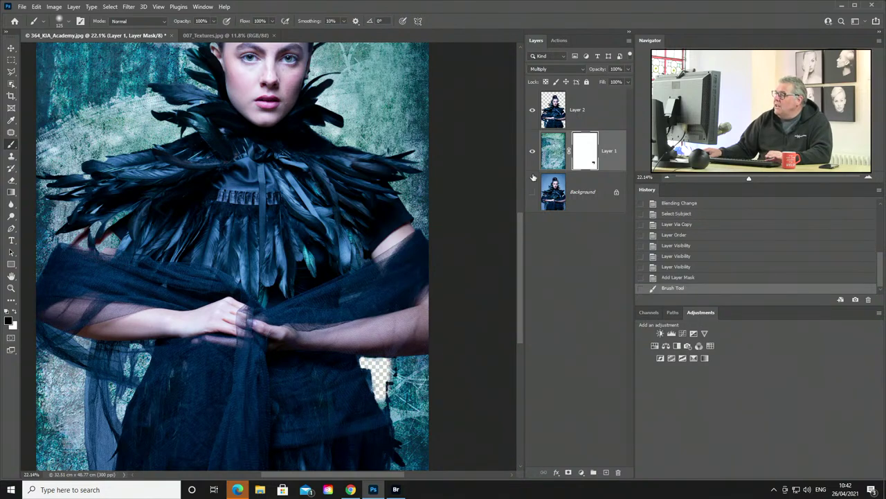
pyautogui.click(532, 192)
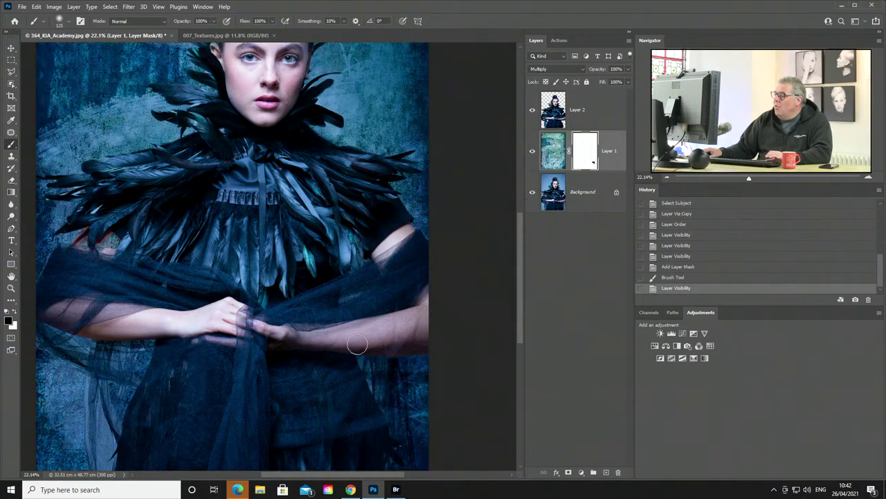
pyautogui.moveTo(388, 368)
pyautogui.mouseDown()
pyautogui.moveTo(394, 433)
pyautogui.moveTo(402, 432)
pyautogui.mouseUp()
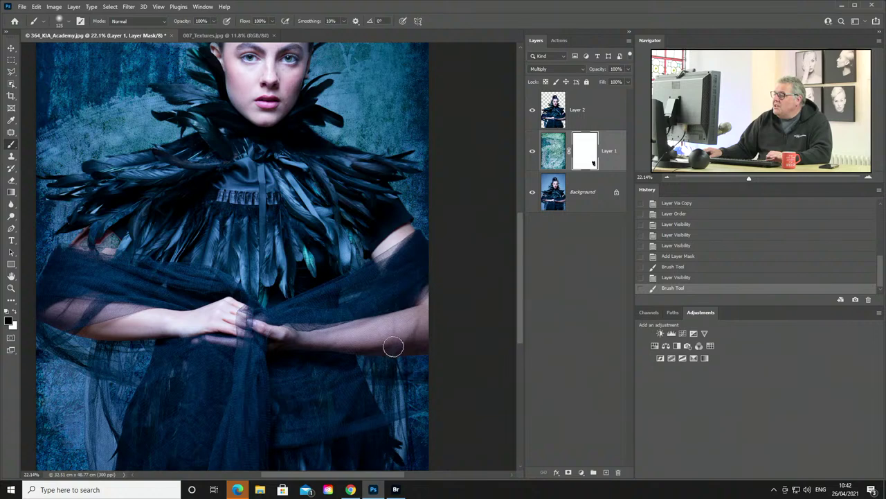
pyautogui.moveTo(350, 385); pyautogui.dragTo(358, 367)
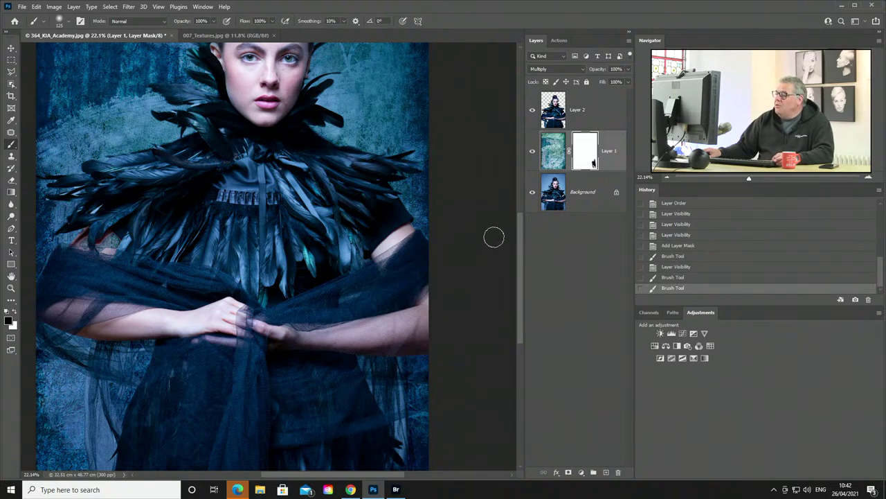
pyautogui.hotkey('ctrl', 'z')
pyautogui.hotkey('ctrl', 'z')
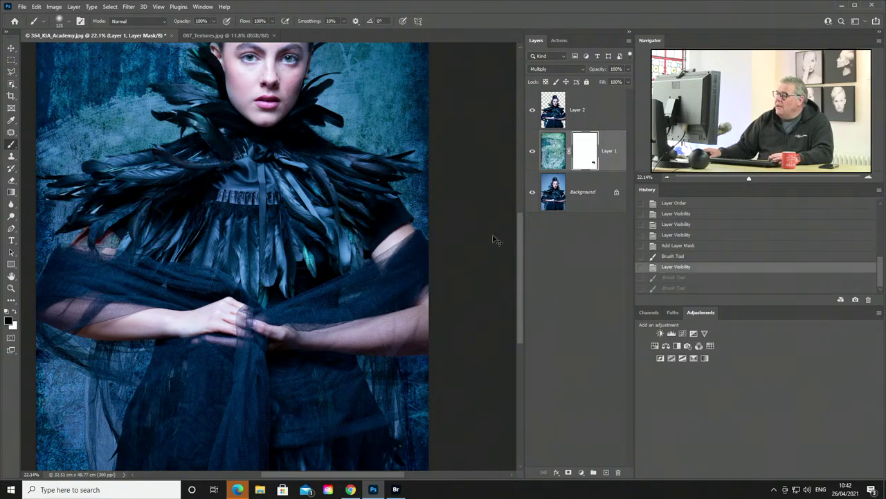
# Set the brush opacity to 58% and paint the texture mask over the sheer fabric below the right-hand forearm.
pyautogui.moveTo(185, 22); pyautogui.dragTo(169, 21)
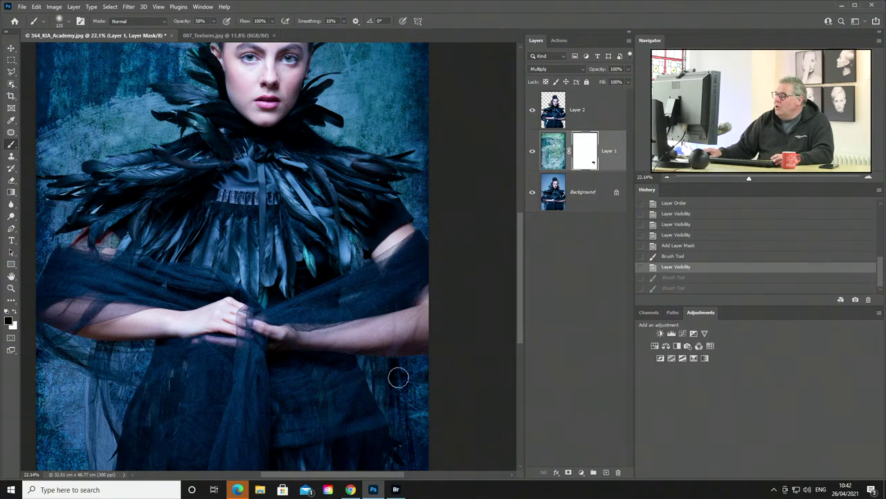
pyautogui.click(395, 453)
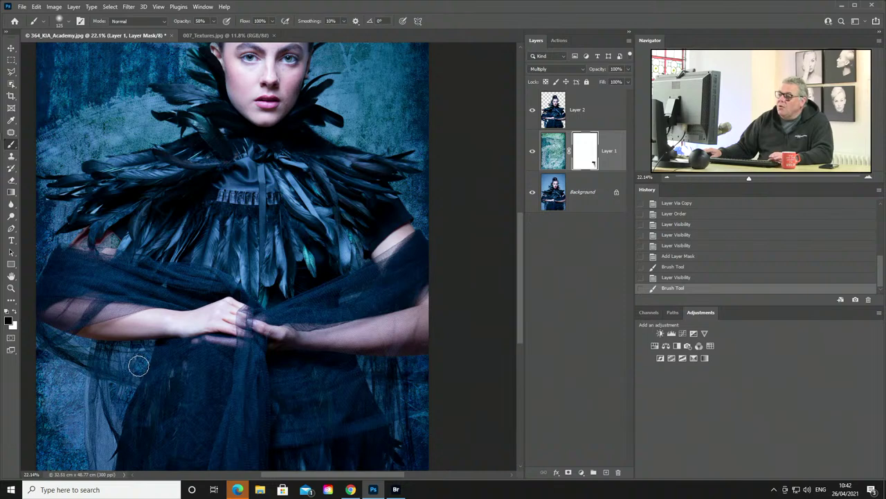
# Reduce the texture on its mask with a 200 px brush at 28% opacity along the left-hand veil, the feathers and around the head.
pyautogui.scroll(-1, 141, 366)
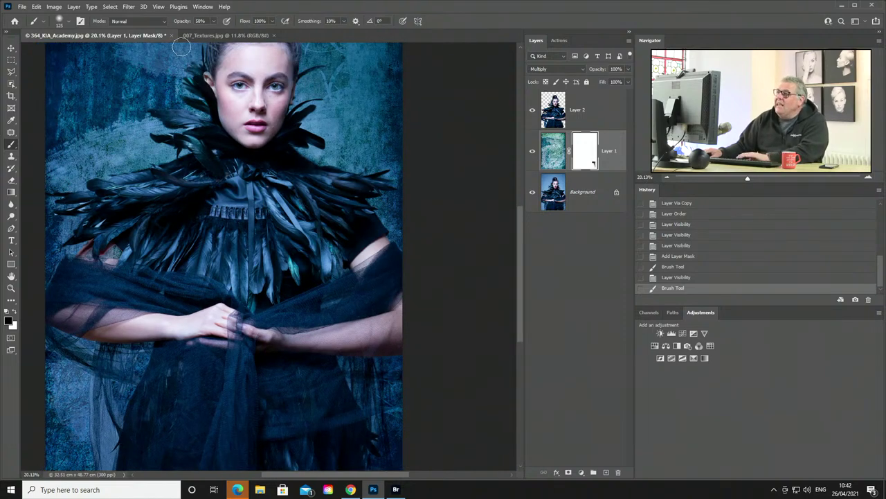
pyautogui.moveTo(190, 24); pyautogui.dragTo(171, 24)
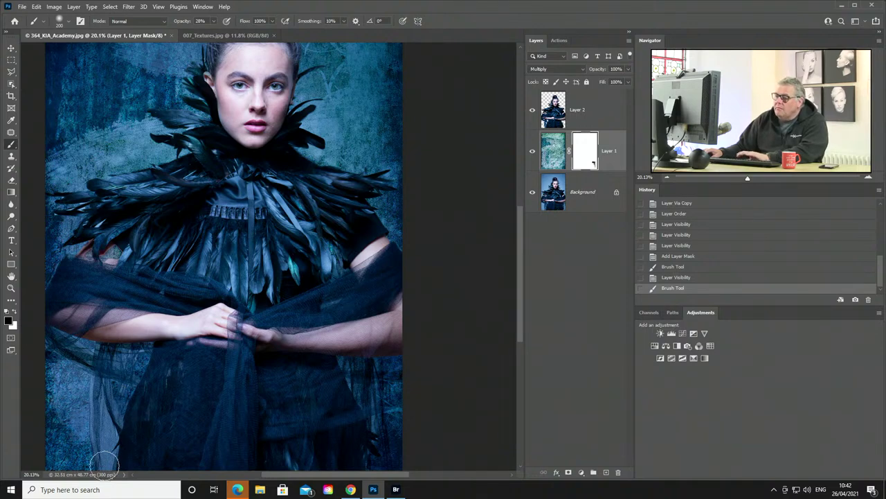
pyautogui.moveTo(130, 377)
pyautogui.mouseDown()
pyautogui.moveTo(131, 365)
pyautogui.moveTo(60, 317)
pyautogui.moveTo(105, 322)
pyautogui.mouseUp()
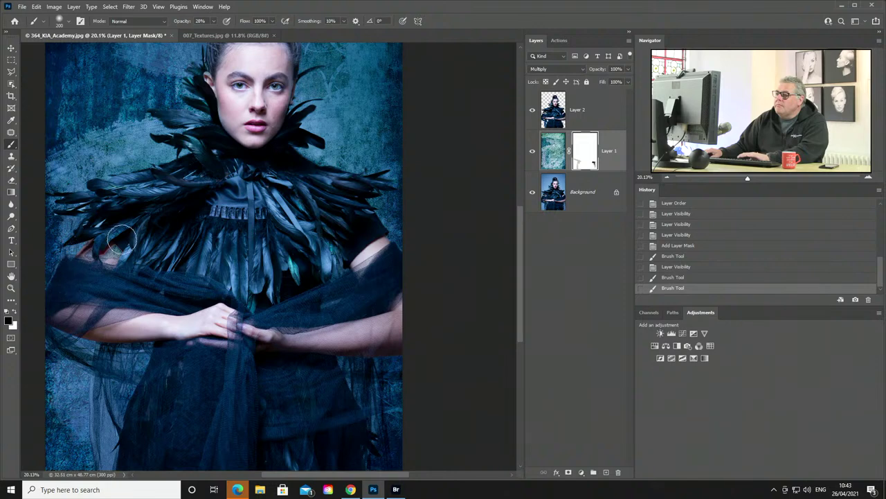
pyautogui.moveTo(96, 219)
pyautogui.mouseDown()
pyautogui.moveTo(185, 174)
pyautogui.moveTo(249, 210)
pyautogui.mouseUp()
pyautogui.scroll(-1, 251, 220)
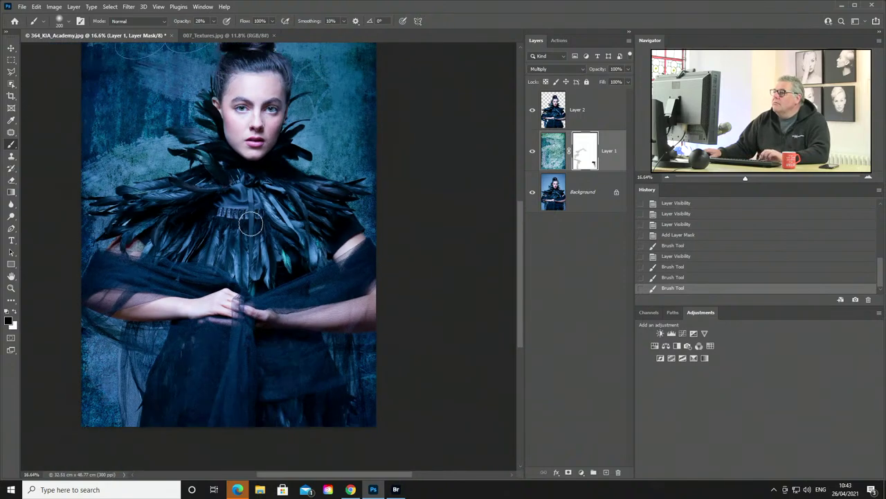
pyautogui.moveTo(248, 77); pyautogui.dragTo(255, 113)
pyautogui.moveTo(236, 62); pyautogui.dragTo(248, 156)
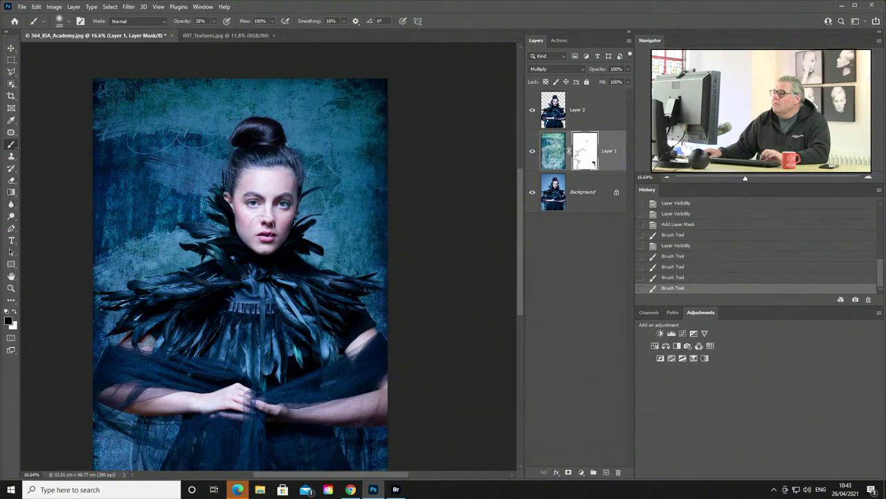
pyautogui.click(269, 281)
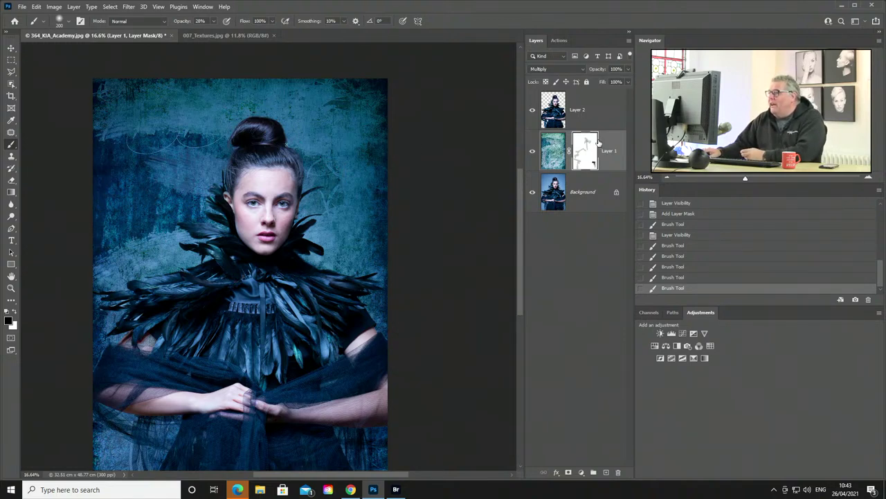
# Convert the masked texture layer to a smart object, open its contents for inspection and close them again.
pyautogui.click(613, 166)
pyautogui.rightClick(613, 166)
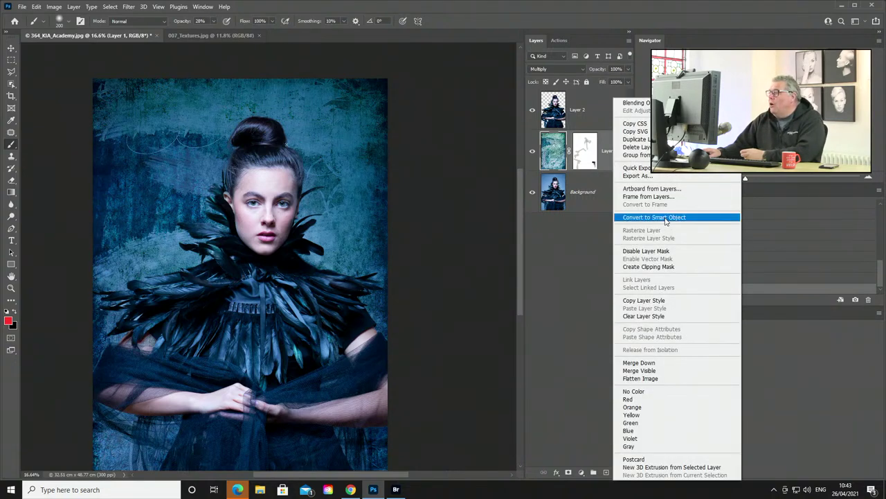
pyautogui.click(667, 220)
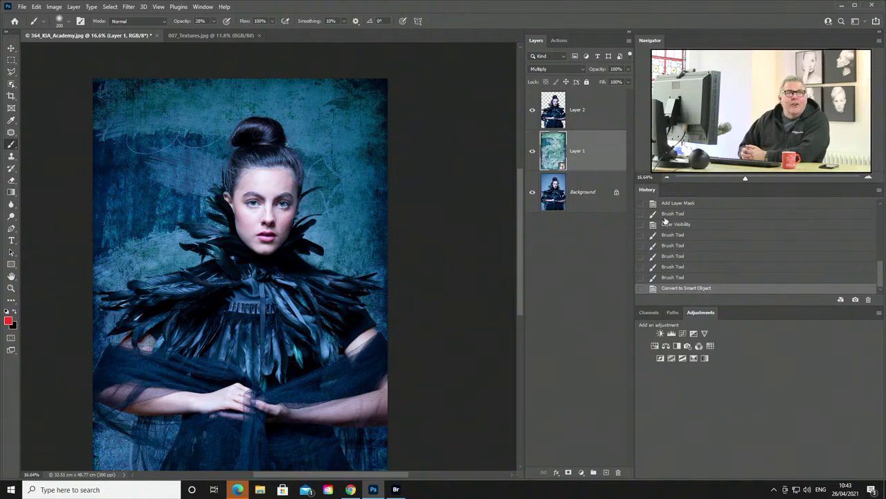
pyautogui.doubleClick(552, 151)
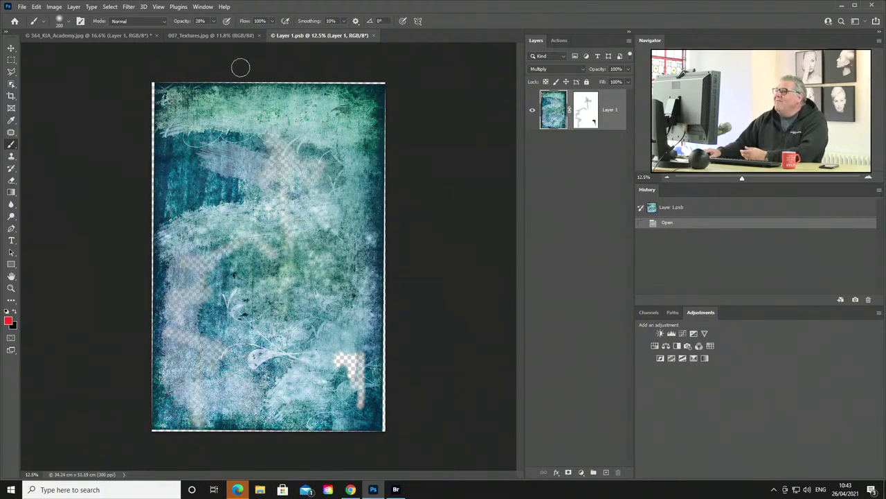
pyautogui.click(375, 36)
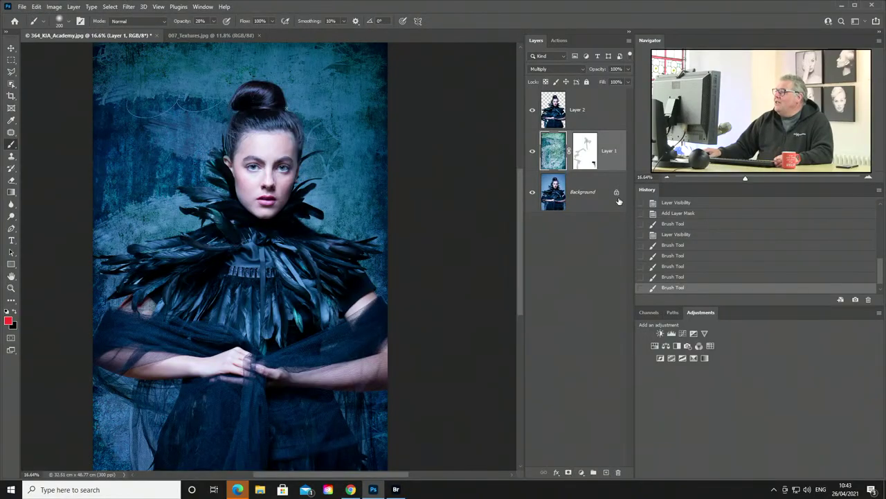
# Copy the texture layer's mask onto the cut-out layer, Layer 2, and delete the mask from the texture layer.
pyautogui.click(579, 151)
pyautogui.moveTo(580, 151); pyautogui.dragTo(584, 117)
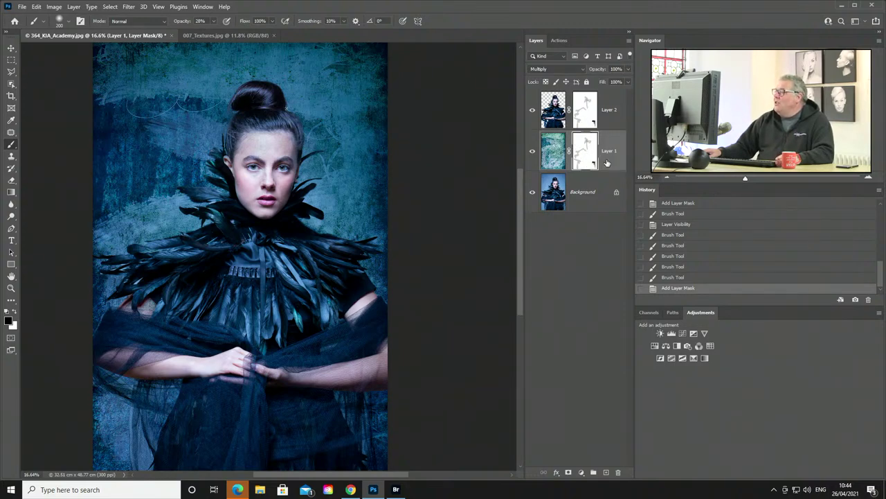
pyautogui.hotkey('ctrl', '2')
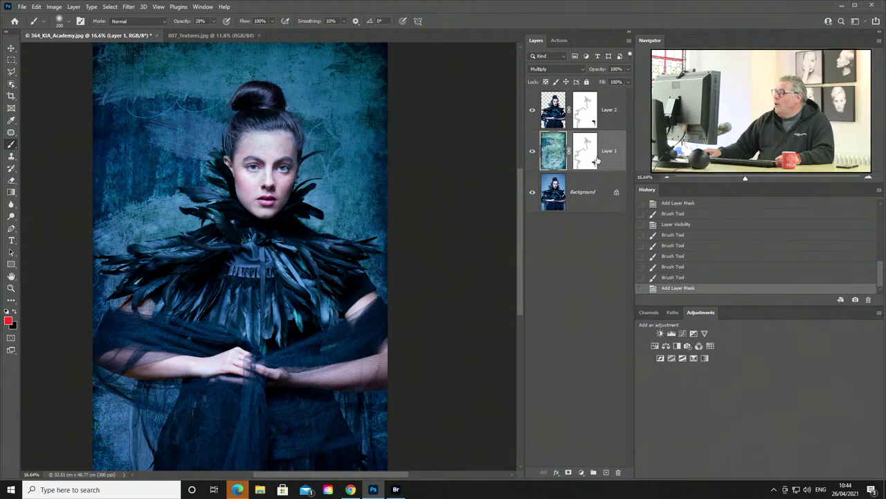
pyautogui.click(584, 152)
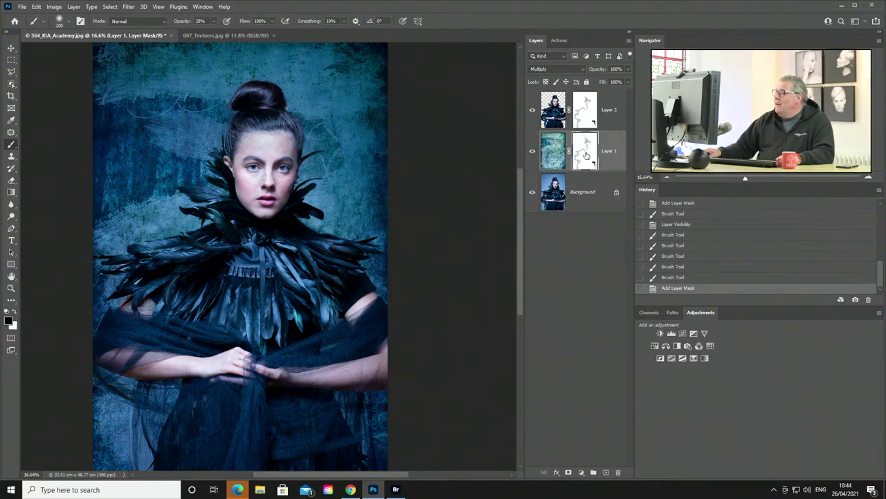
pyautogui.moveTo(585, 154); pyautogui.dragTo(620, 474)
pyautogui.click(478, 183)
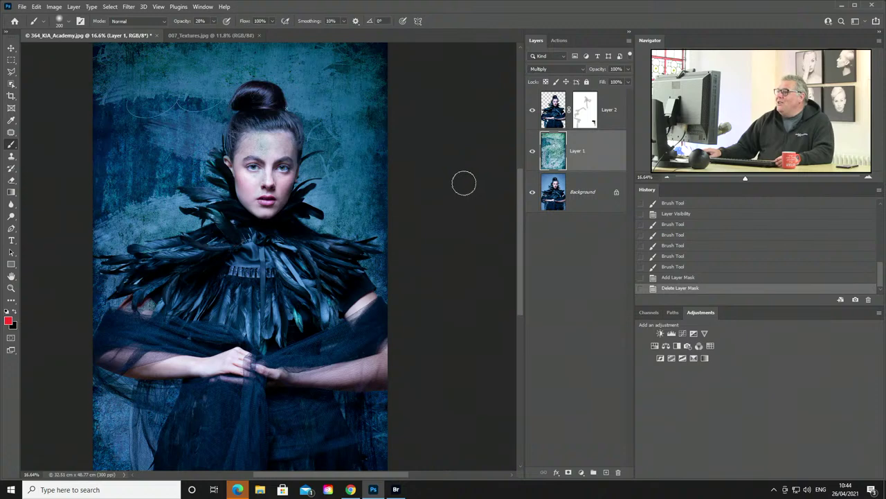
# Convert the unmasked texture layer to a smart object and apply a Gaussian Blur to it as a smart filter.
pyautogui.rightClick(585, 167)
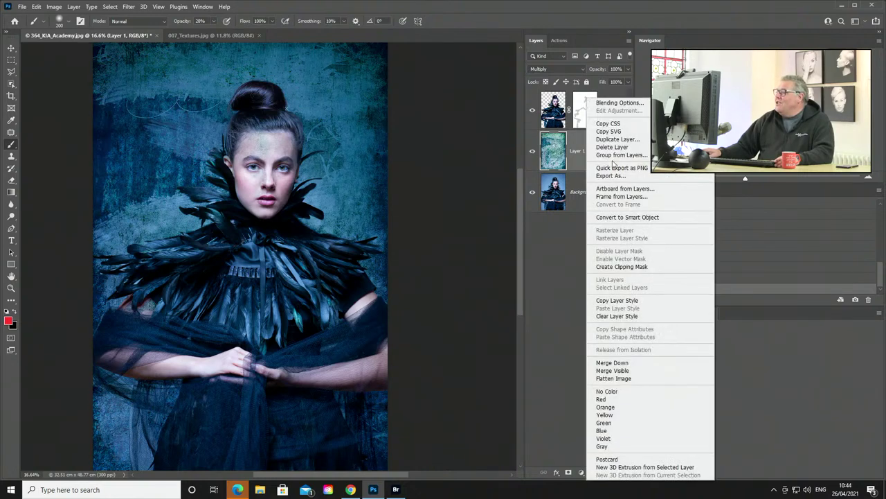
pyautogui.click(615, 217)
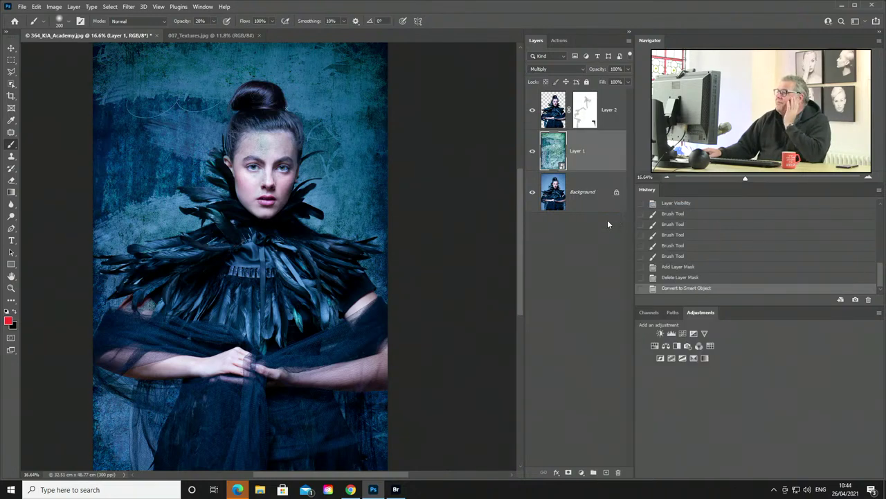
pyautogui.click(126, 7)
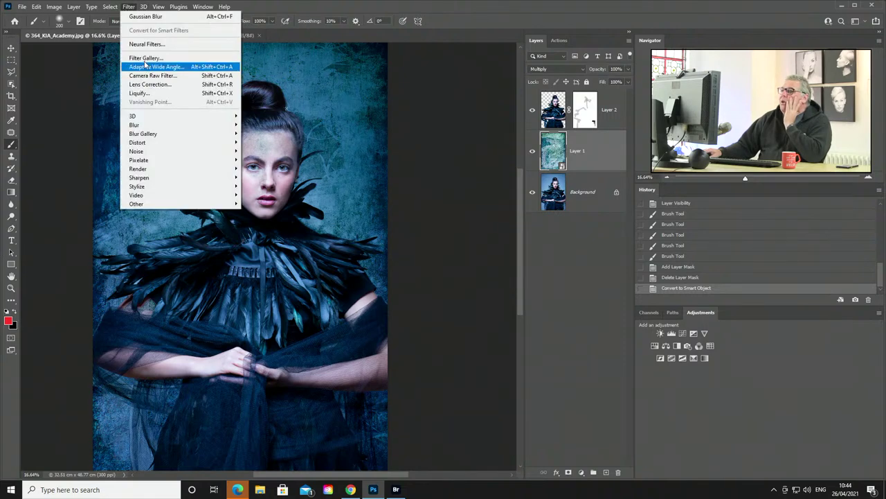
pyautogui.moveTo(143, 126)
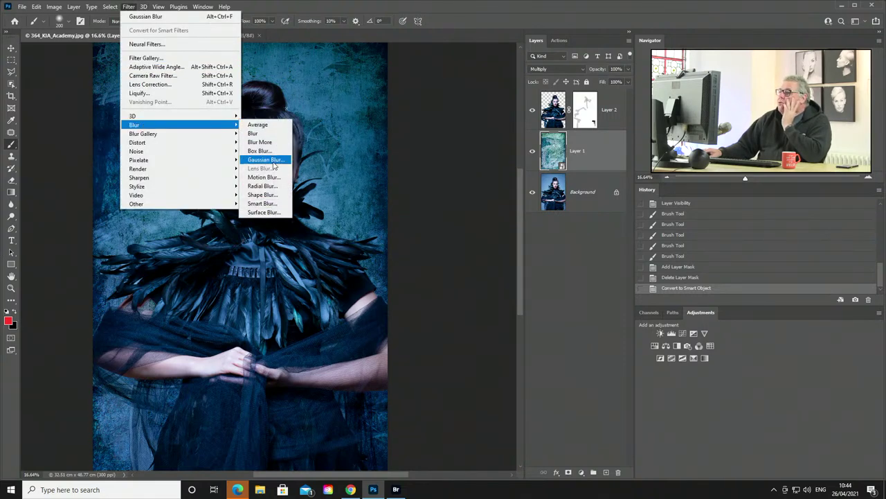
pyautogui.click(267, 160)
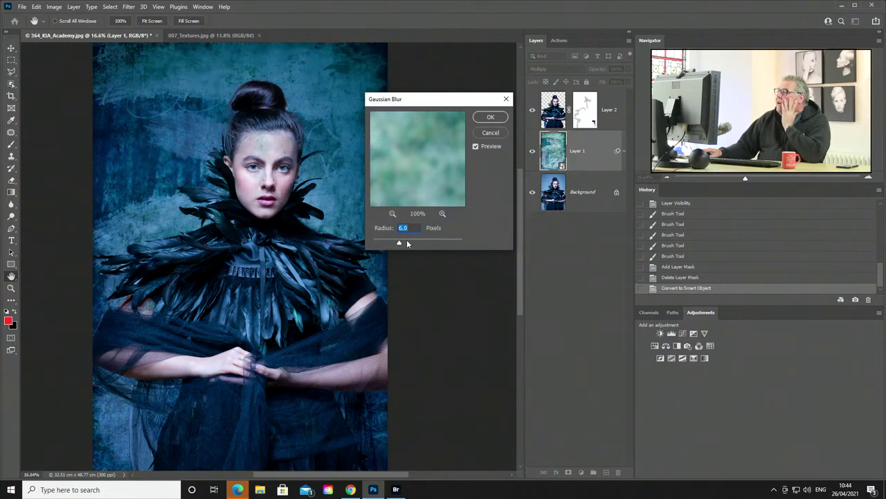
pyautogui.moveTo(409, 241); pyautogui.dragTo(409, 243)
pyautogui.click(490, 117)
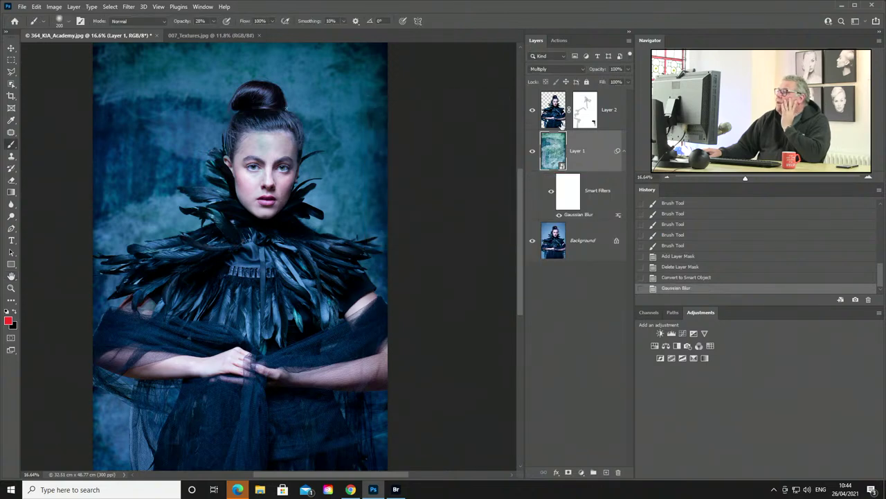
# Move the mask from the cut-out layer back to the blurred texture layer, and toggle the texture's visibility to compare before and after.
pyautogui.click(585, 114)
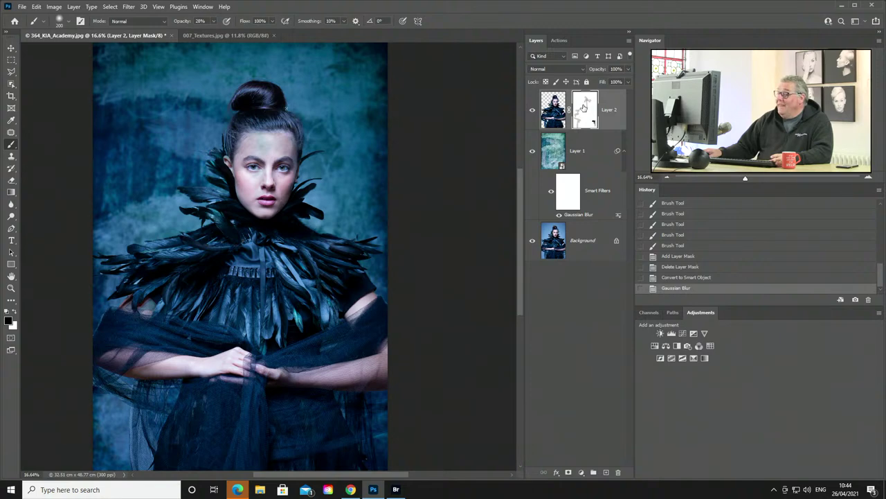
pyautogui.moveTo(584, 106); pyautogui.dragTo(591, 154)
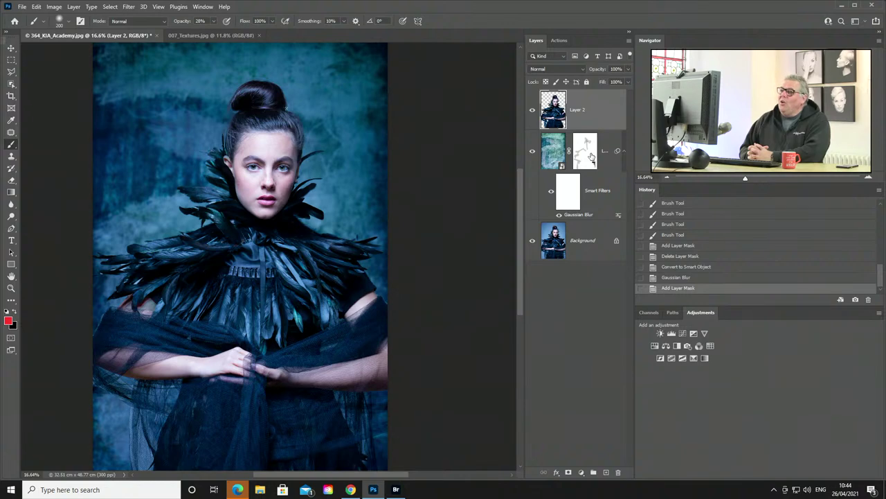
pyautogui.click(533, 151)
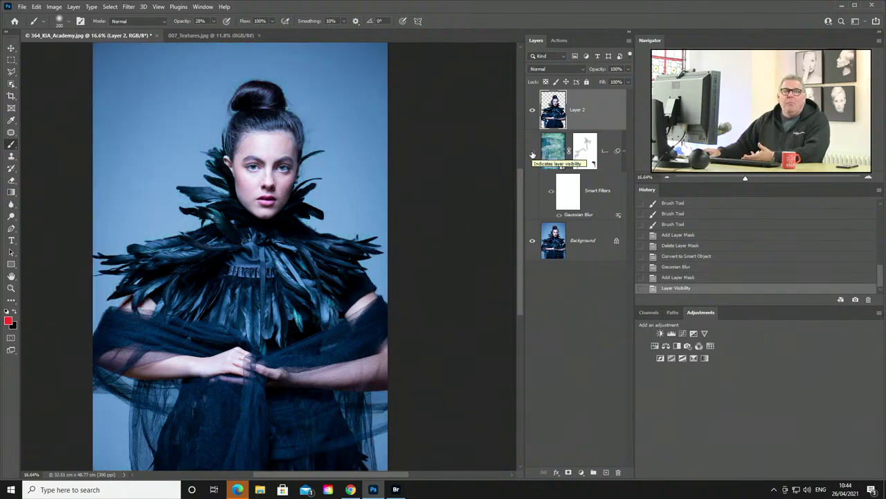
pyautogui.click(532, 152)
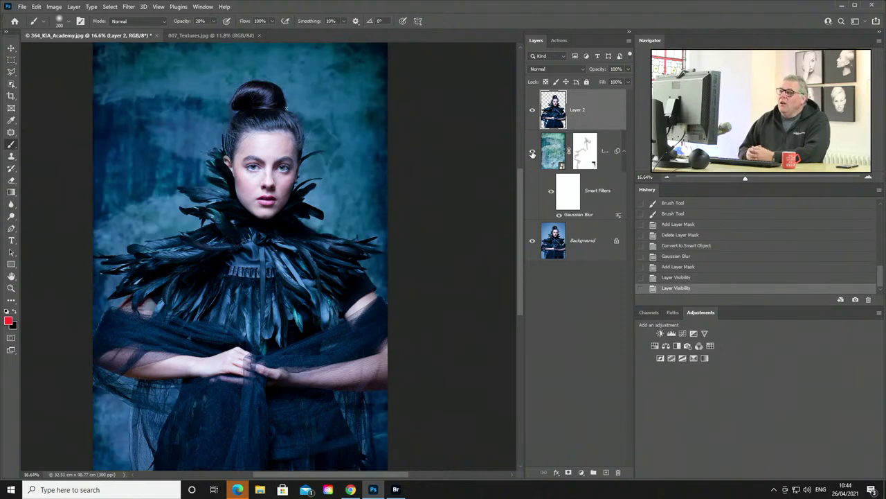